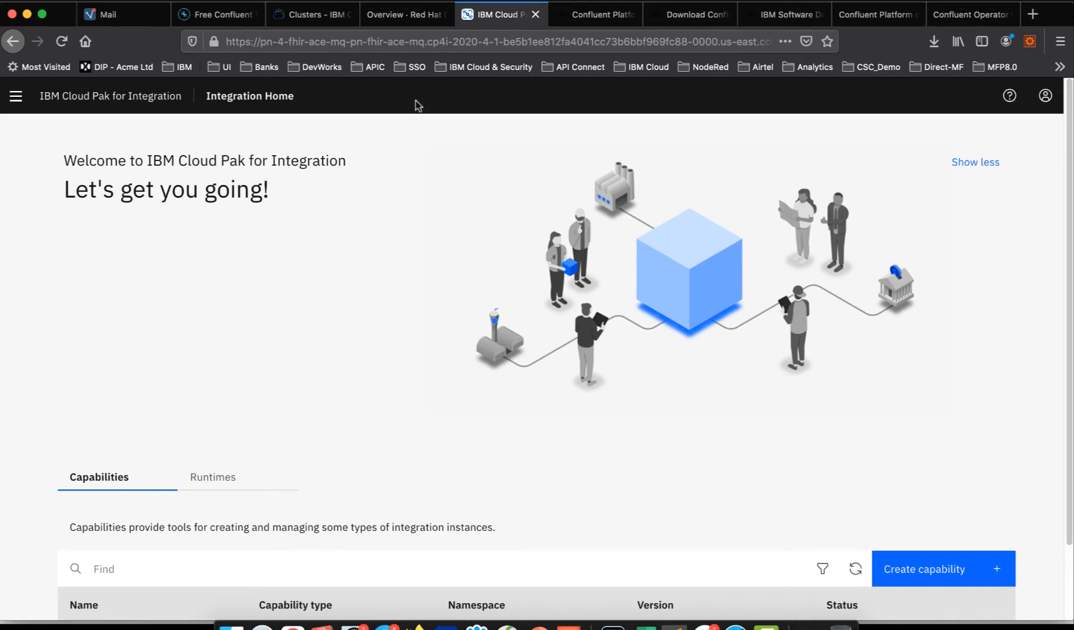
Open the Confluent Platform deployment topic in the IBM Knowledge Center and read its deployment instructions.
{"action": "left_click", "coordinate": [619, 24]}
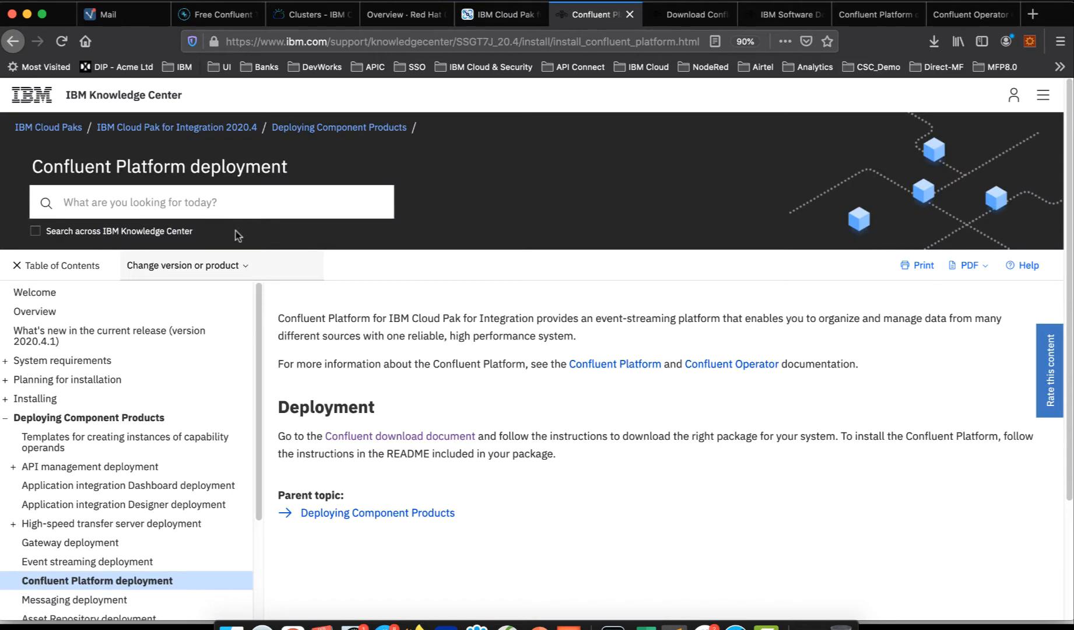
{"action": "scroll", "coordinate": [172, 402], "scroll_direction": "down", "scroll_amount": 1}
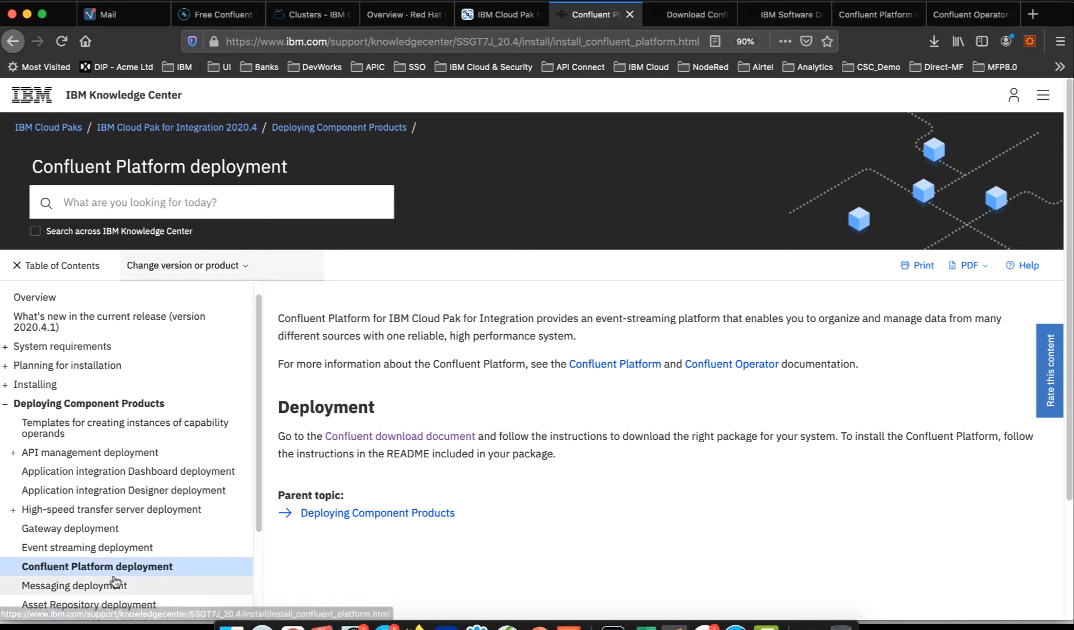
{"action": "left_click", "coordinate": [158, 576]}
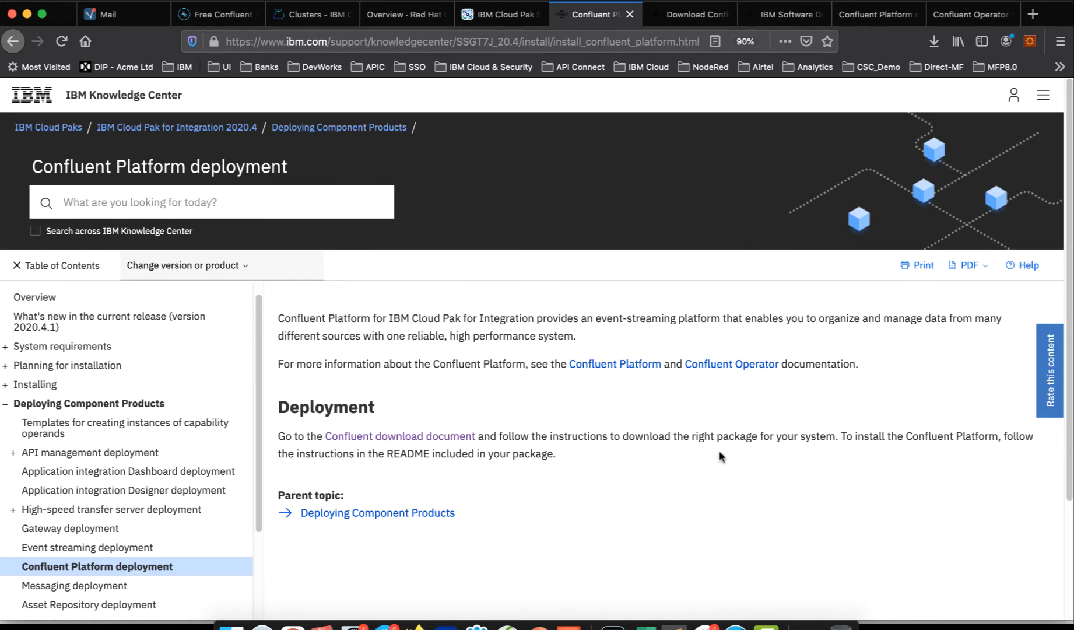
{"action": "scroll", "coordinate": [720, 456], "scroll_direction": "down", "scroll_amount": 1}
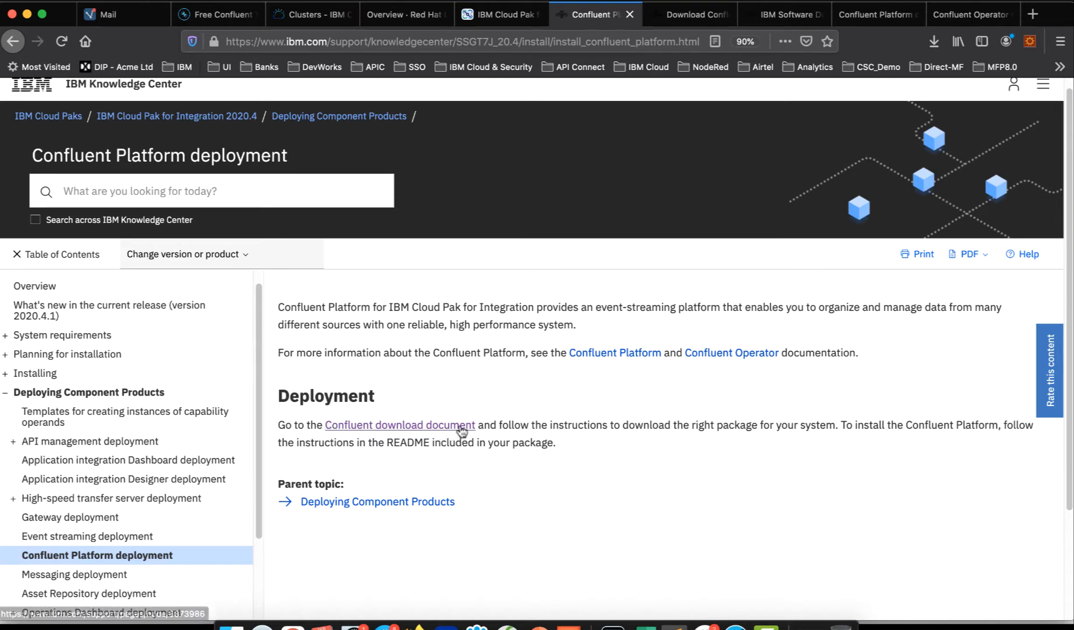
Review the Confluent Platform download document, highlighting the software version, the abstract and the IBM Passport Advantage website mention.
{"action": "left_click", "coordinate": [696, 23]}
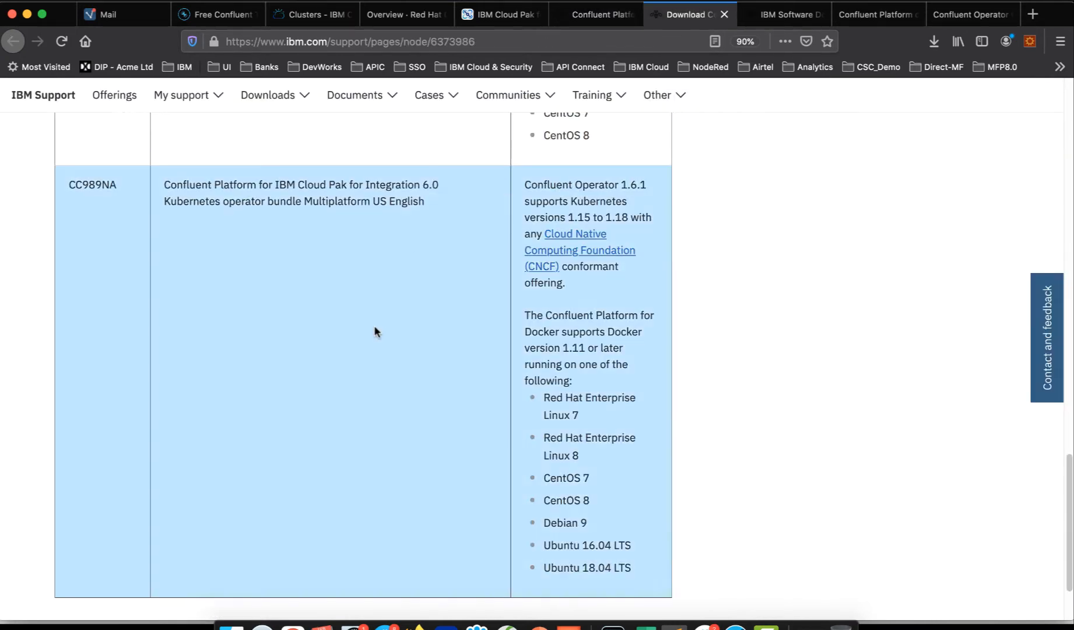
{"action": "scroll", "coordinate": [373, 325], "scroll_direction": "up", "scroll_amount": 7}
{"action": "scroll", "coordinate": [375, 328], "scroll_direction": "up", "scroll_amount": 10}
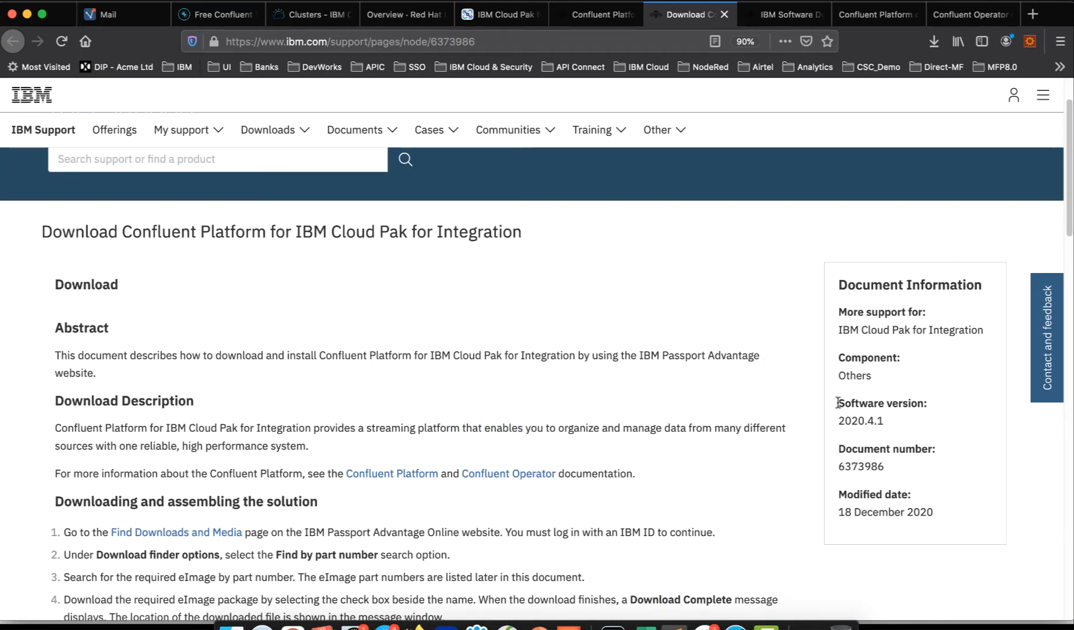
{"action": "left_click_drag", "start_coordinate": [837, 401], "coordinate": [937, 435]}
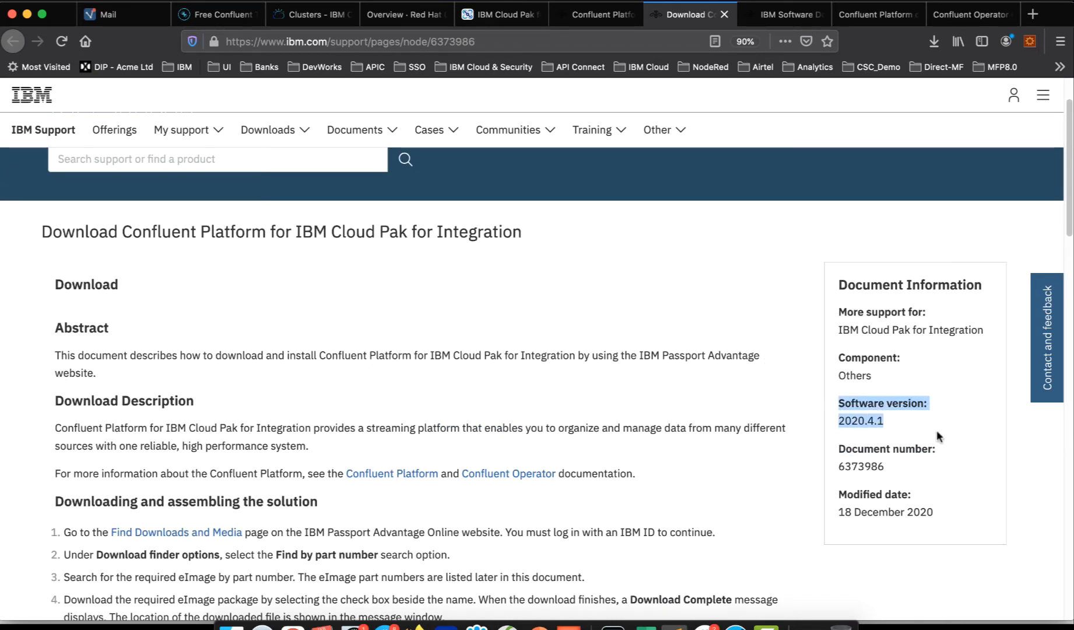
{"action": "scroll", "coordinate": [199, 415], "scroll_direction": "down", "scroll_amount": 2}
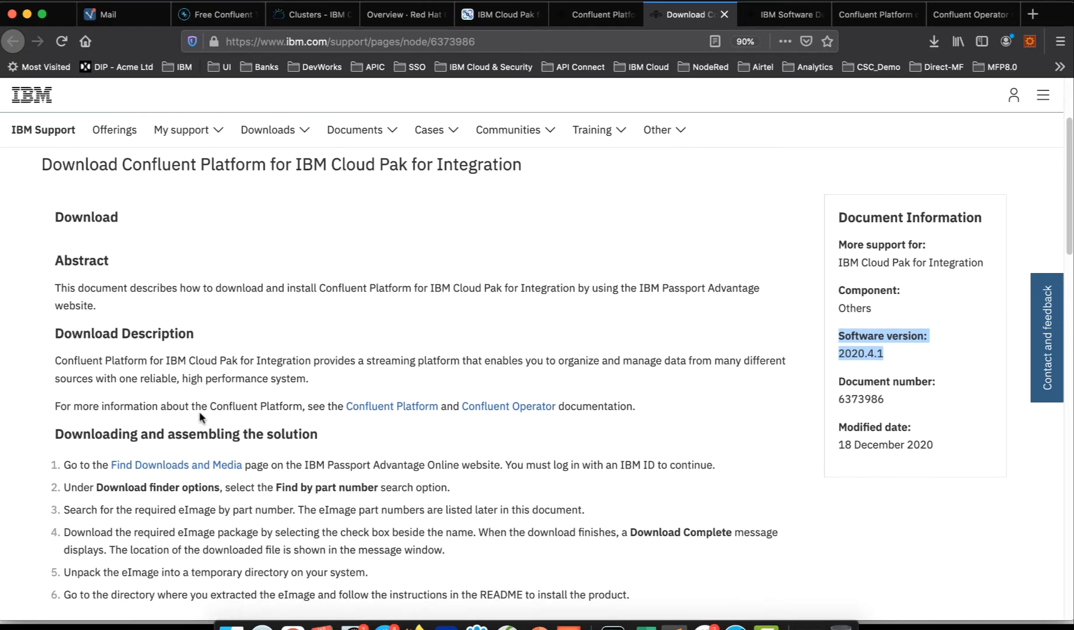
{"action": "scroll", "coordinate": [199, 410], "scroll_direction": "down", "scroll_amount": 1}
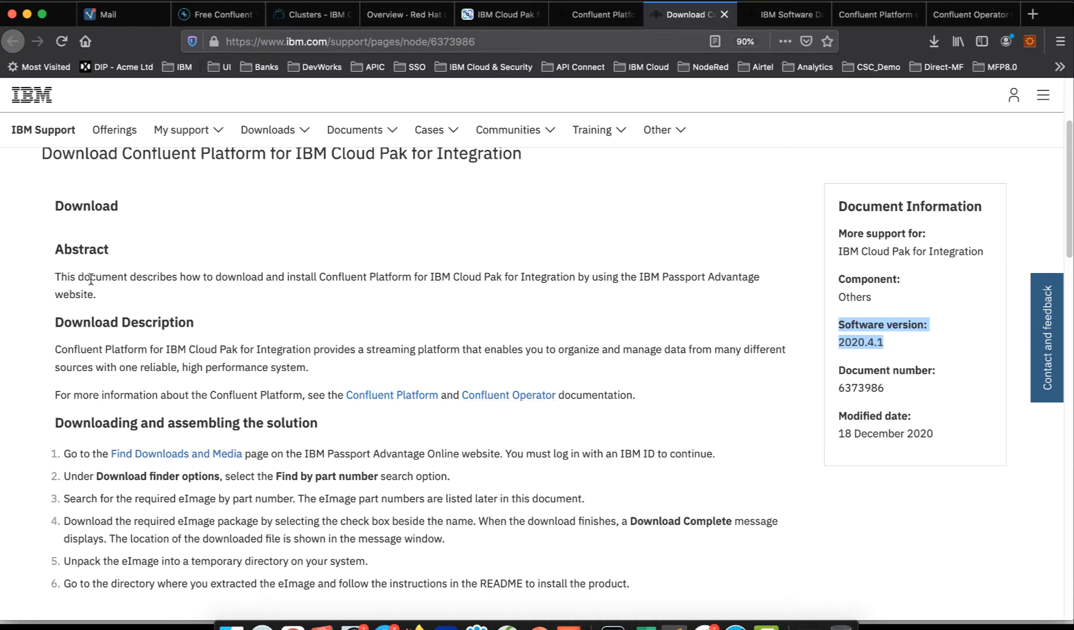
{"action": "left_click_drag", "start_coordinate": [58, 277], "coordinate": [114, 295]}
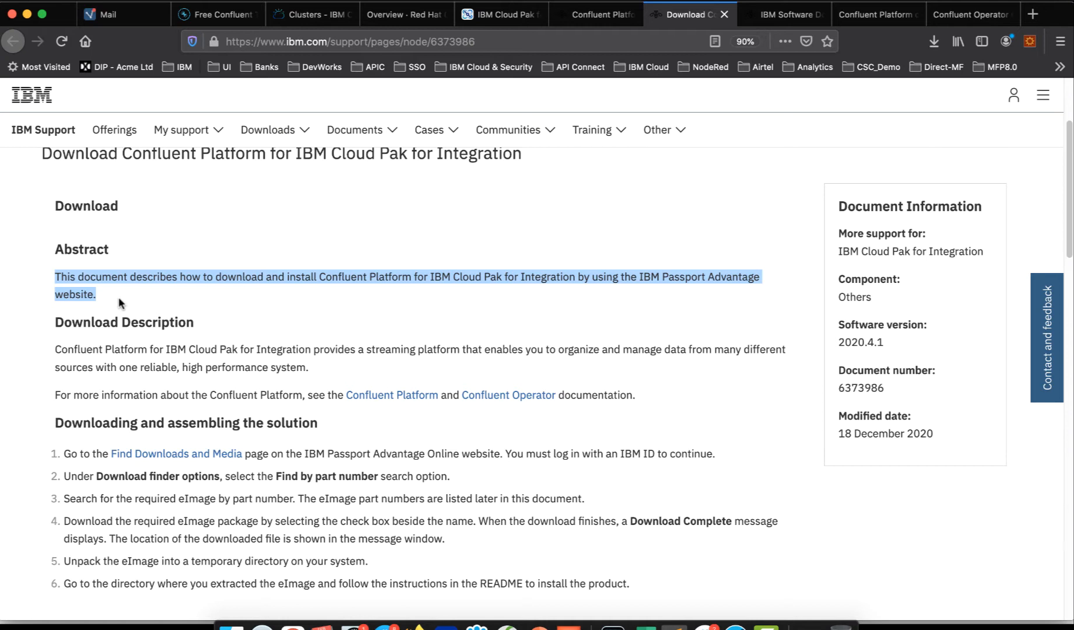
{"action": "left_click", "coordinate": [544, 302]}
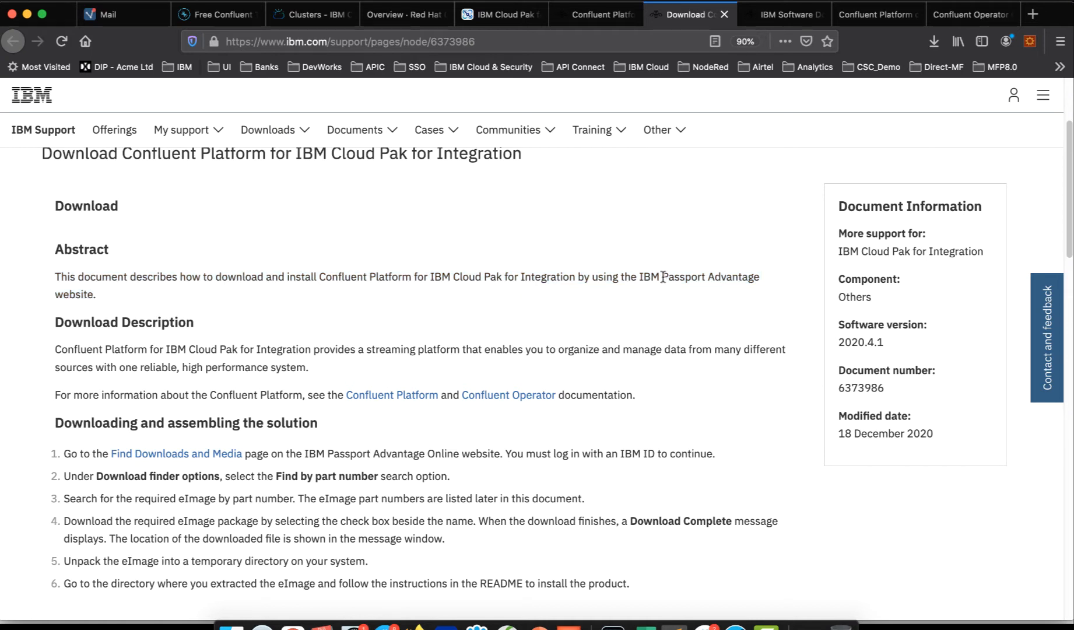
{"action": "left_click_drag", "start_coordinate": [639, 277], "coordinate": [740, 303]}
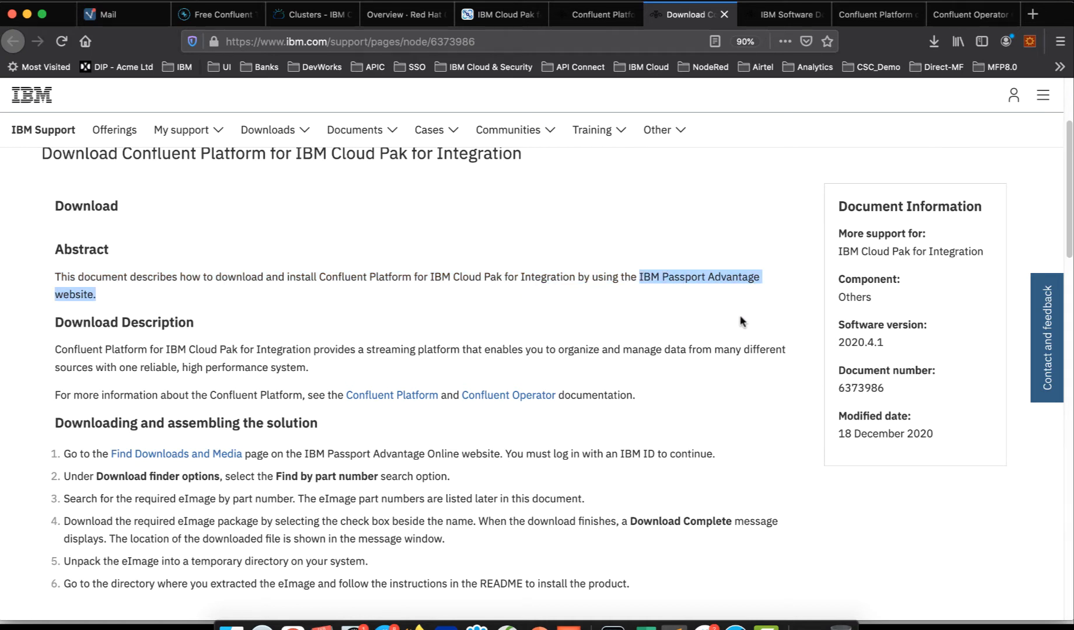
{"action": "left_click", "coordinate": [646, 320]}
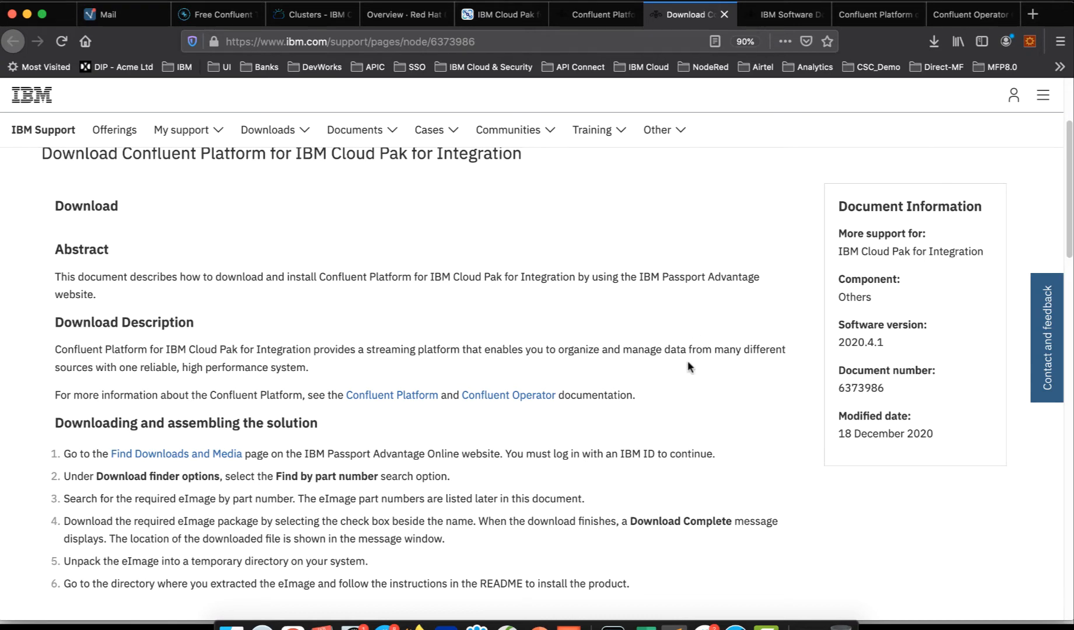
Examine the download steps and the eImage part numbers table with its supported operating systems.
{"action": "scroll", "coordinate": [688, 365], "scroll_direction": "down", "scroll_amount": 1}
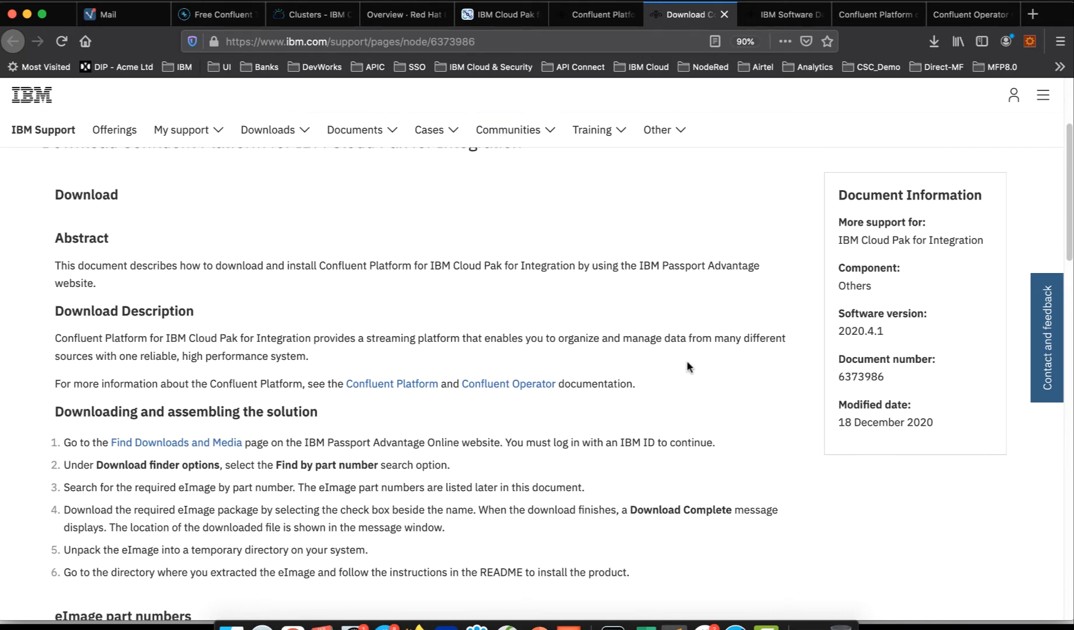
{"action": "scroll", "coordinate": [688, 367], "scroll_direction": "down", "scroll_amount": 5}
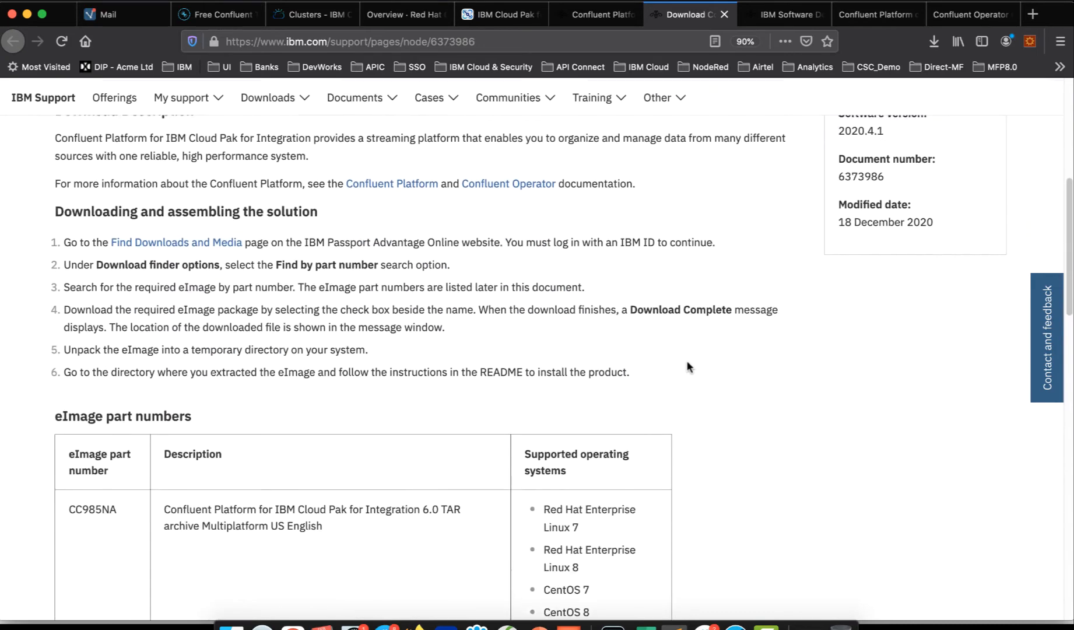
{"action": "scroll", "coordinate": [687, 366], "scroll_direction": "down", "scroll_amount": 4}
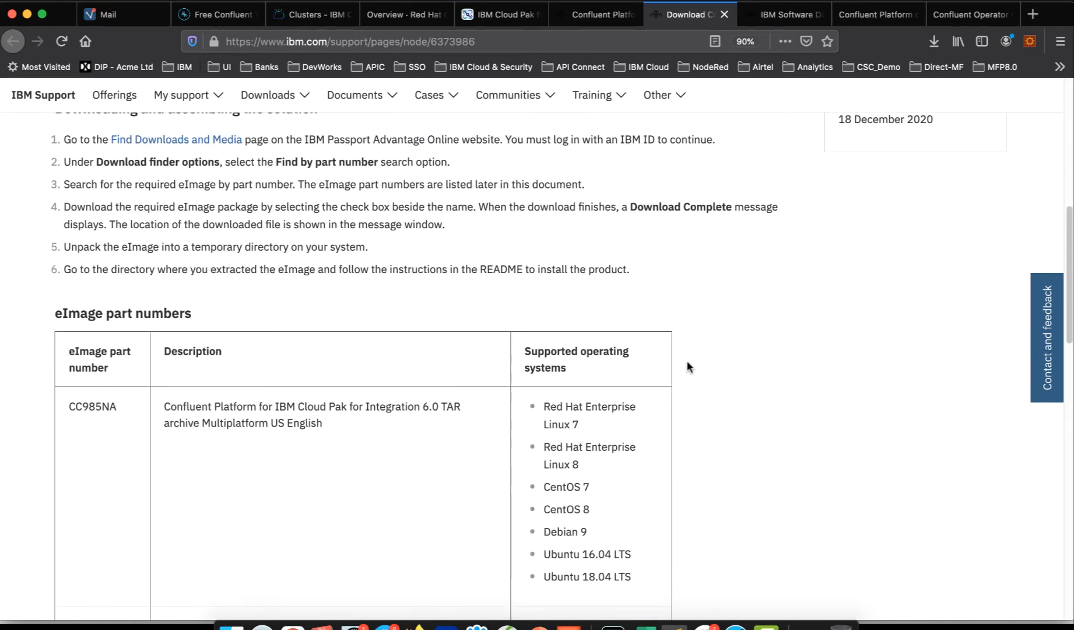
{"action": "scroll", "coordinate": [686, 367], "scroll_direction": "down", "scroll_amount": 7}
{"action": "scroll", "coordinate": [686, 366], "scroll_direction": "down", "scroll_amount": 1}
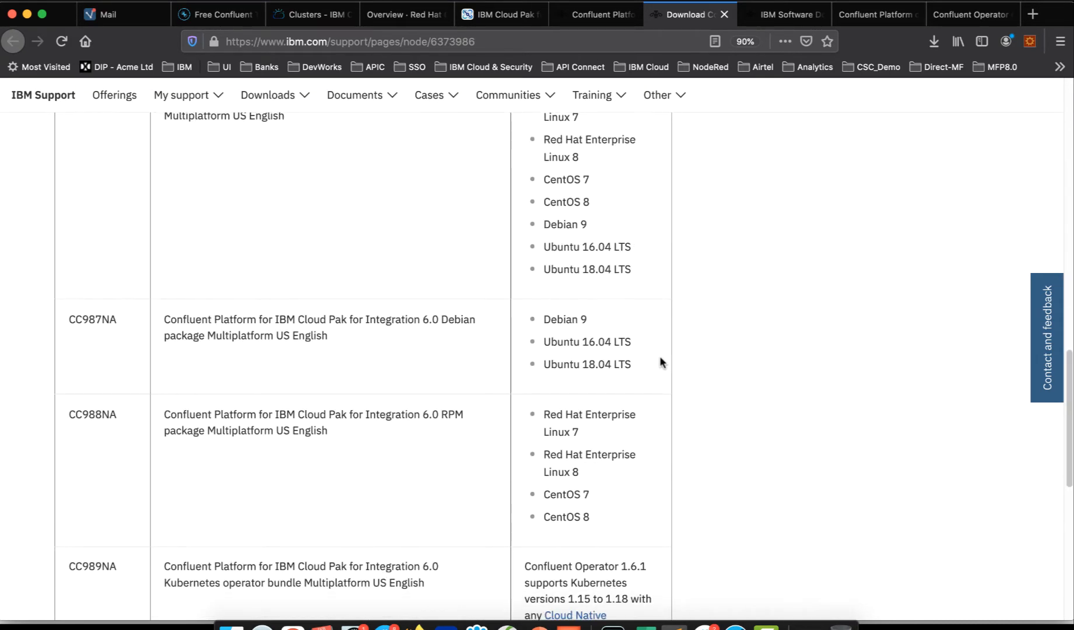
{"action": "scroll", "coordinate": [239, 298], "scroll_direction": "up", "scroll_amount": 5}
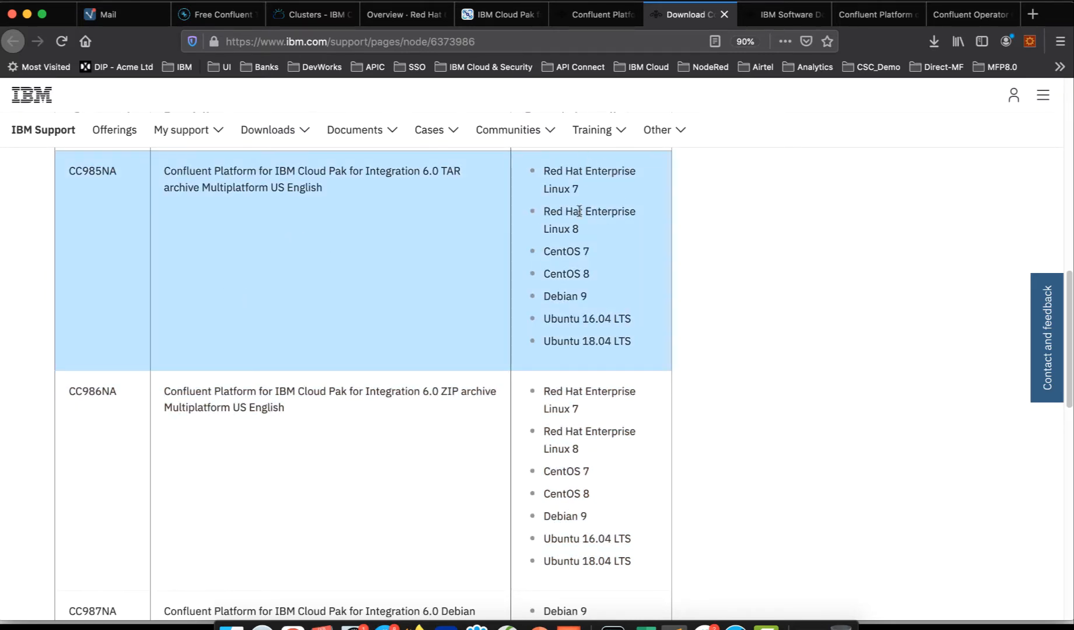
{"action": "scroll", "coordinate": [248, 406], "scroll_direction": "up", "scroll_amount": 3}
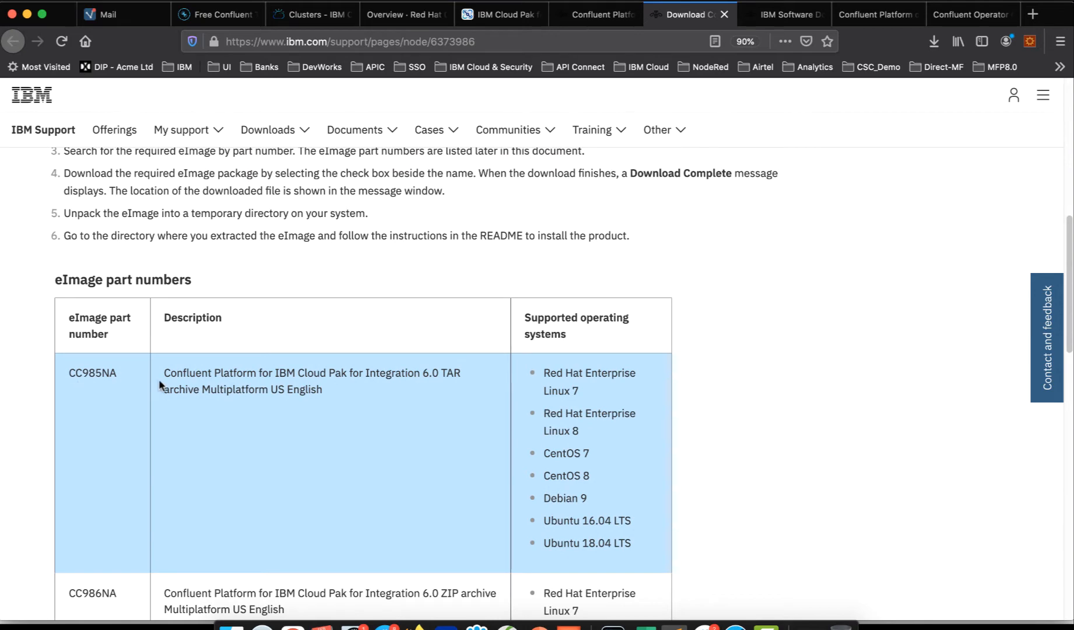
Inspect the CC989NA entry in the eImage table, highlighting its part number and Kubernetes operator bundle description.
{"action": "scroll", "coordinate": [153, 382], "scroll_direction": "down", "scroll_amount": 15}
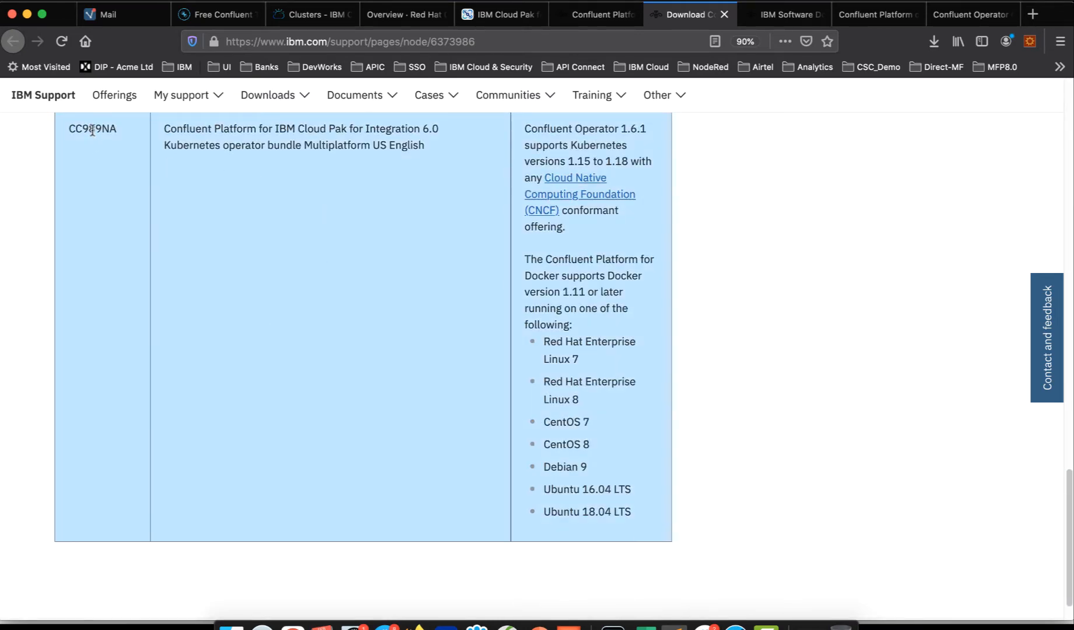
{"action": "double_click", "coordinate": [93, 128]}
{"action": "scroll", "coordinate": [267, 270], "scroll_direction": "up", "scroll_amount": 2}
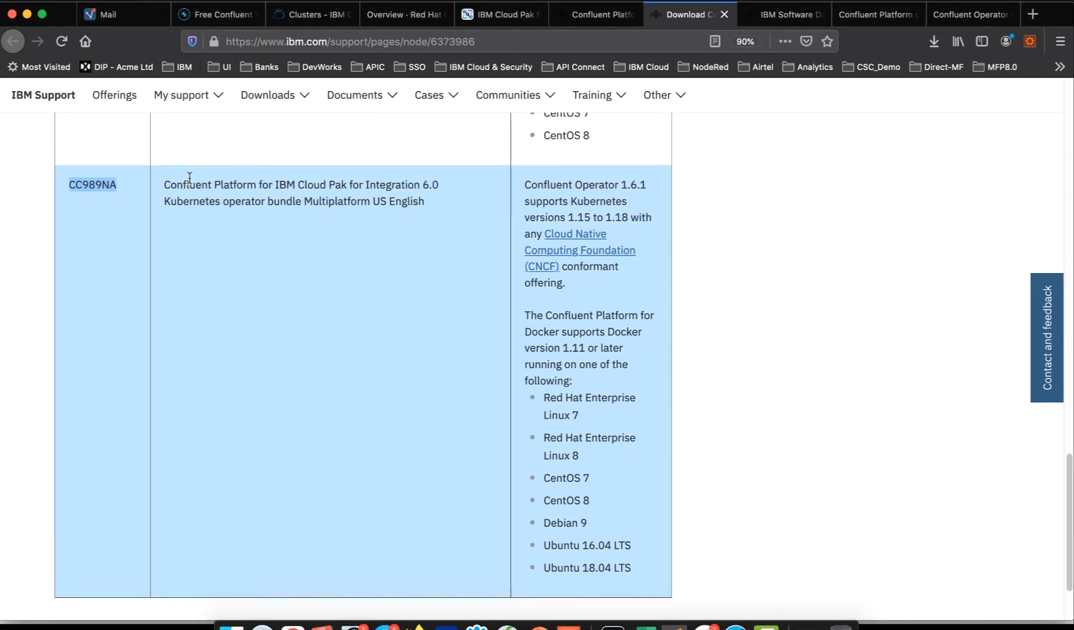
{"action": "left_click_drag", "start_coordinate": [164, 184], "coordinate": [450, 206]}
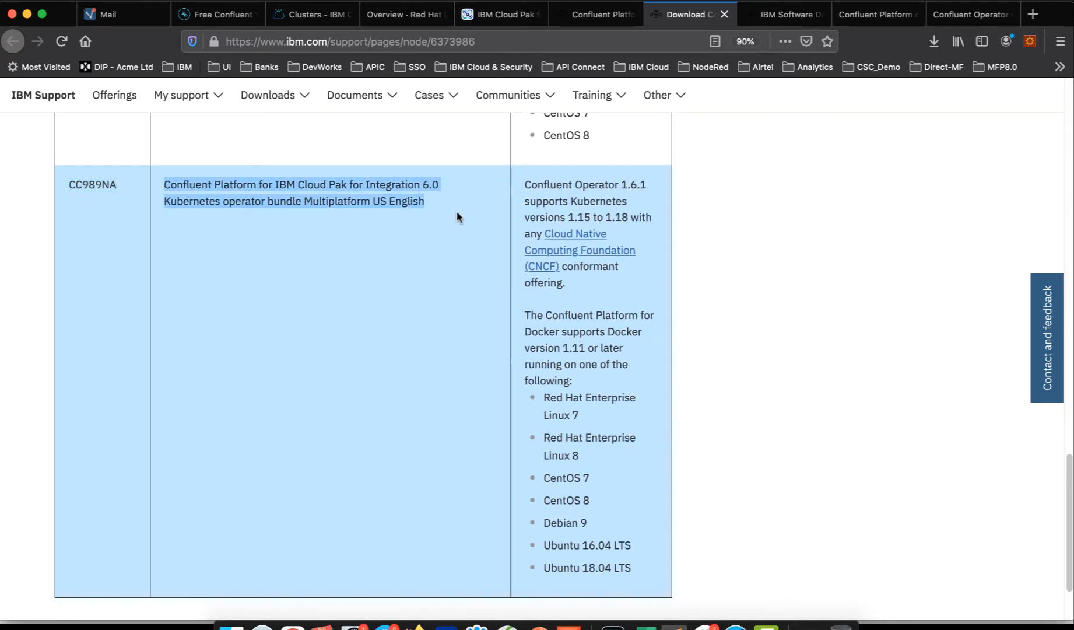
{"action": "left_click", "coordinate": [450, 305]}
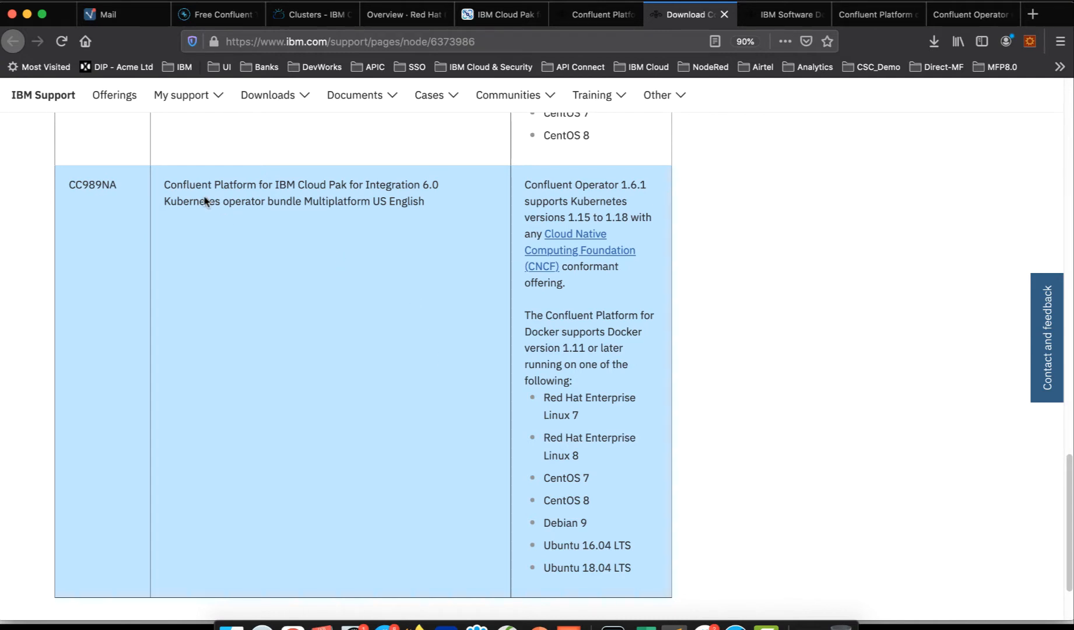
Select part number CC989NA in the table and check it against the image in the IBM software download results.
{"action": "double_click", "coordinate": [104, 182]}
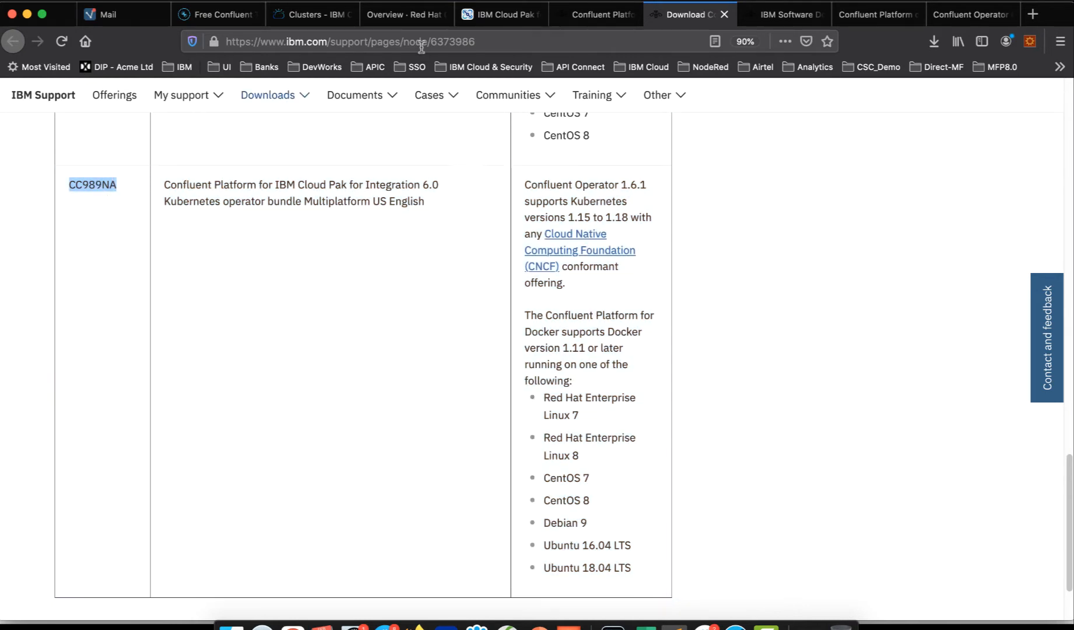
{"action": "left_click", "coordinate": [772, 15]}
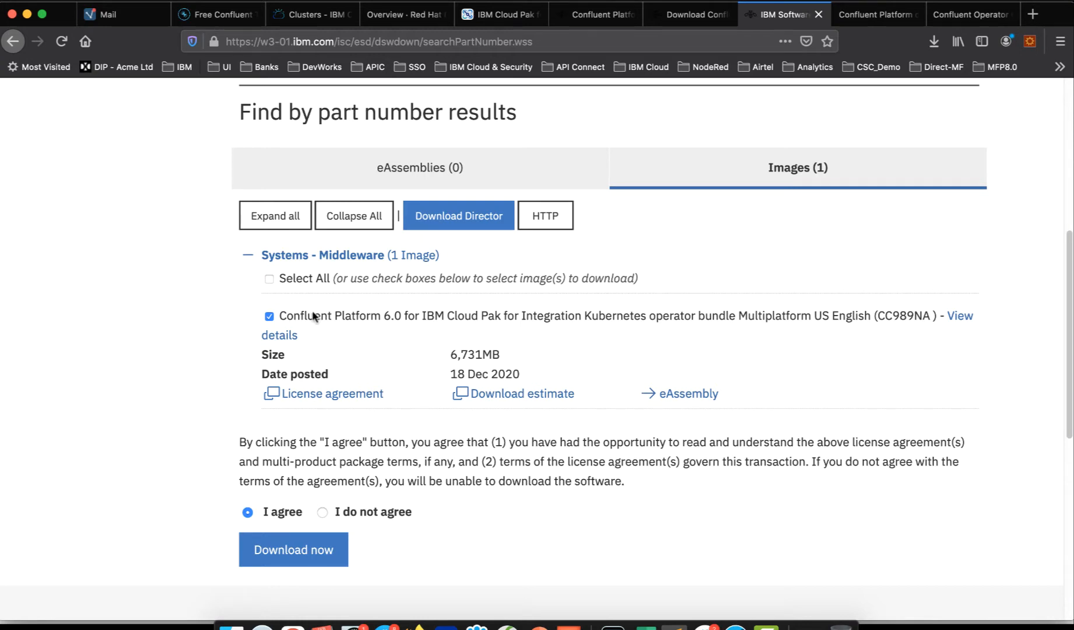
{"action": "double_click", "coordinate": [905, 318]}
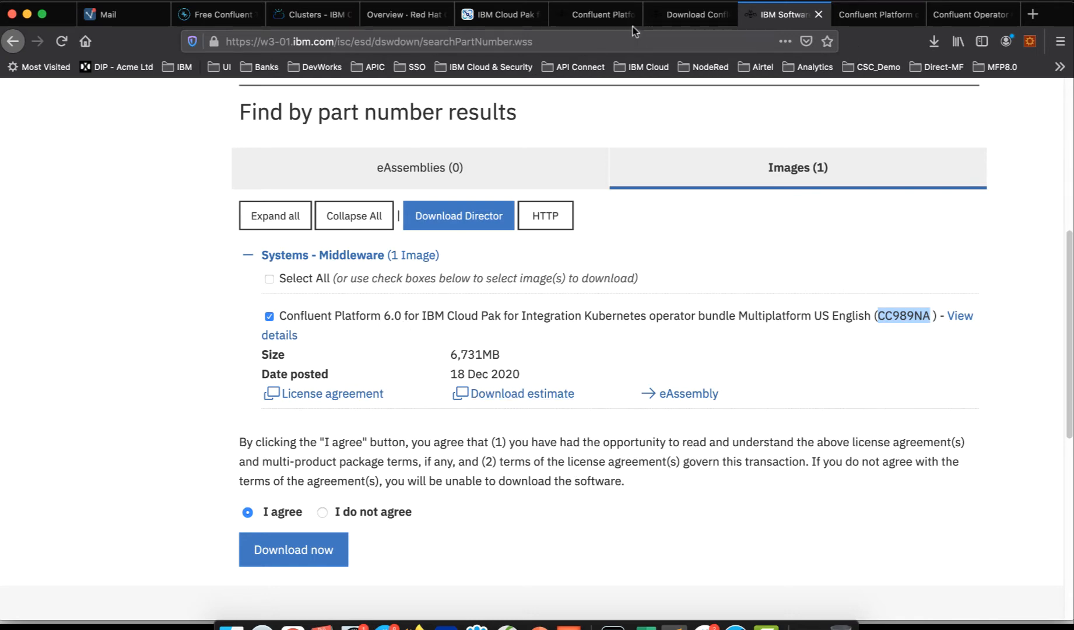
Return to the Confluent Platform deployment topic and highlight the instruction to follow the README included in the package.
{"action": "left_click", "coordinate": [596, 21]}
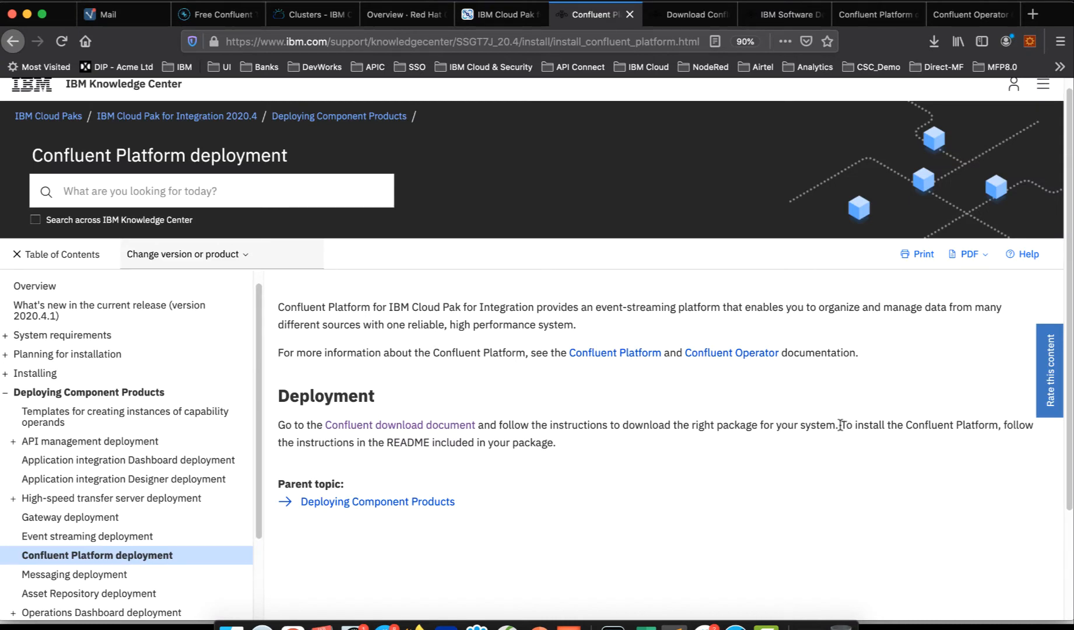
{"action": "left_click_drag", "start_coordinate": [840, 425], "coordinate": [962, 453]}
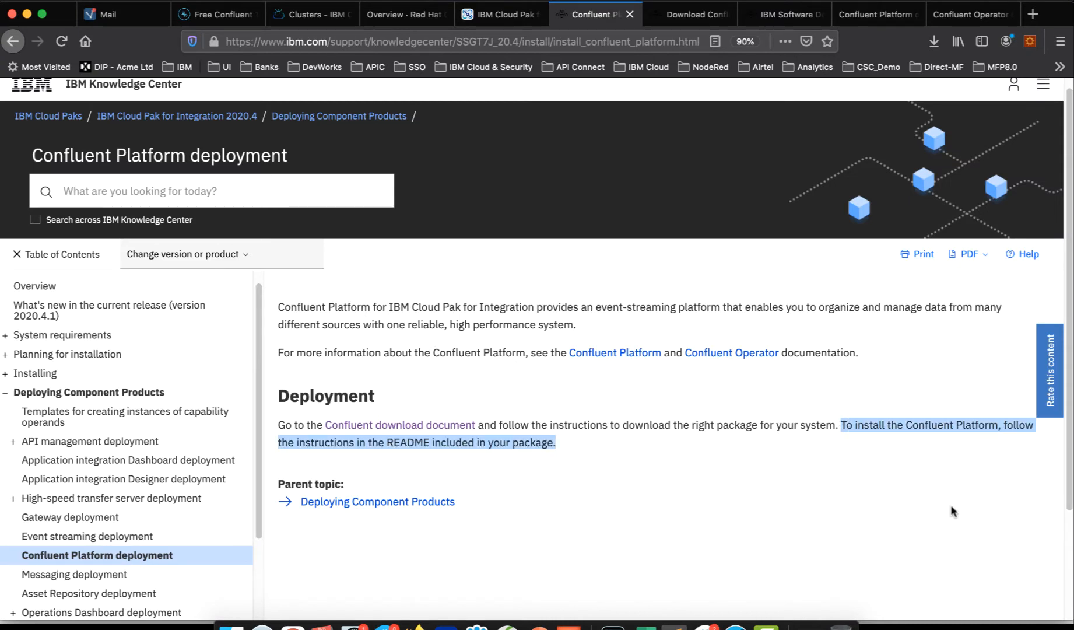
{"action": "left_click", "coordinate": [411, 442]}
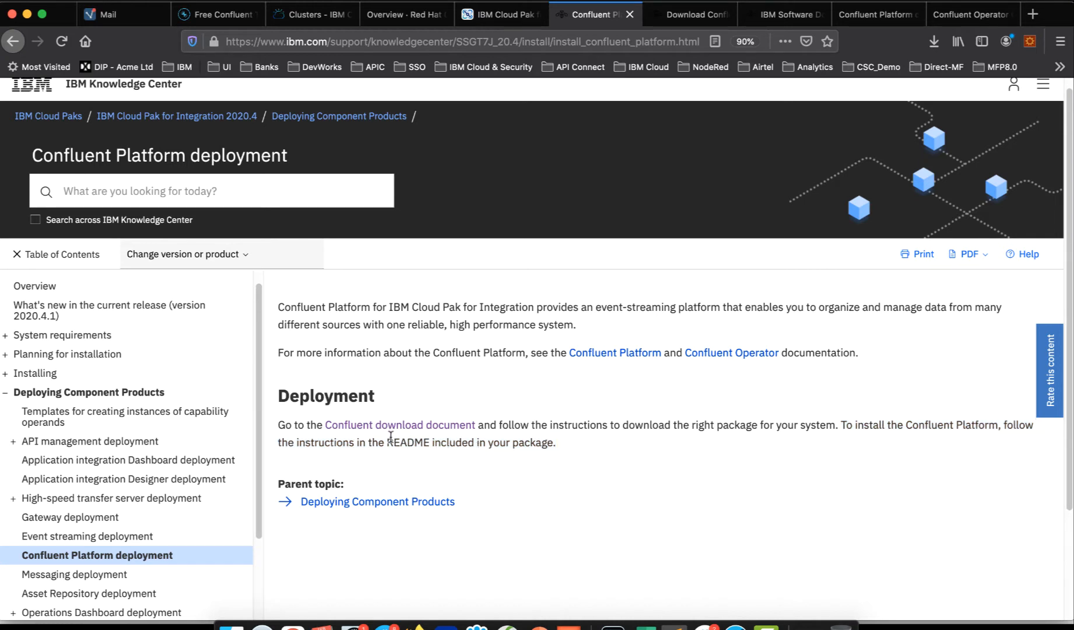
{"action": "left_click_drag", "start_coordinate": [393, 442], "coordinate": [502, 446]}
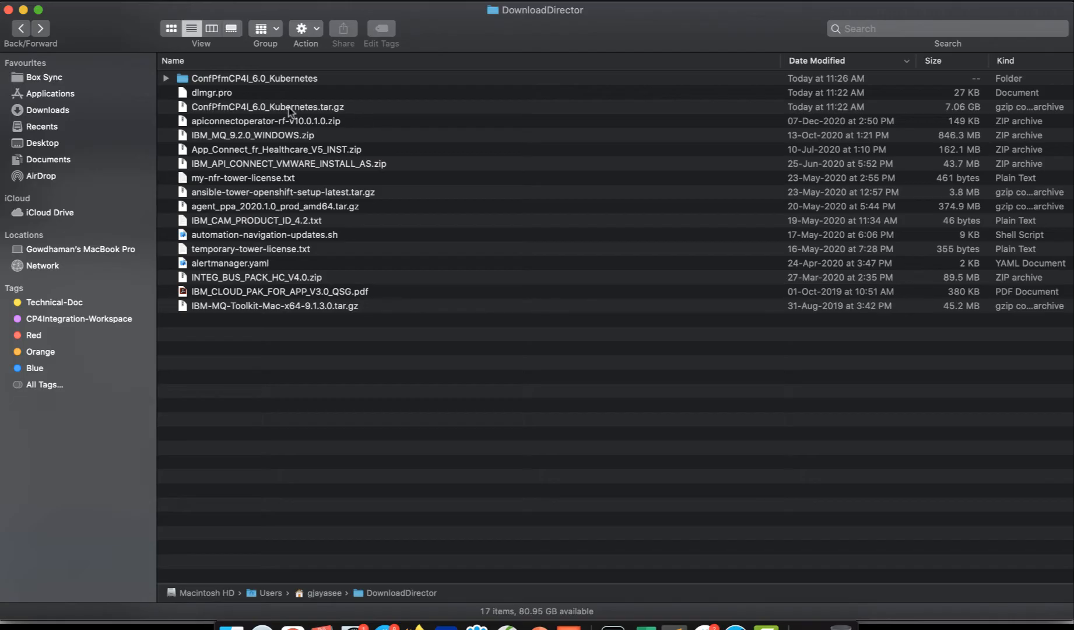
In Finder, check the ConfPfmCP4I_6.0_Kubernetes.tar.gz archive, then open the extracted ConfPfmCP4I_6.0_Kubernetes folder and its README.txt.
{"action": "left_click", "coordinate": [292, 107]}
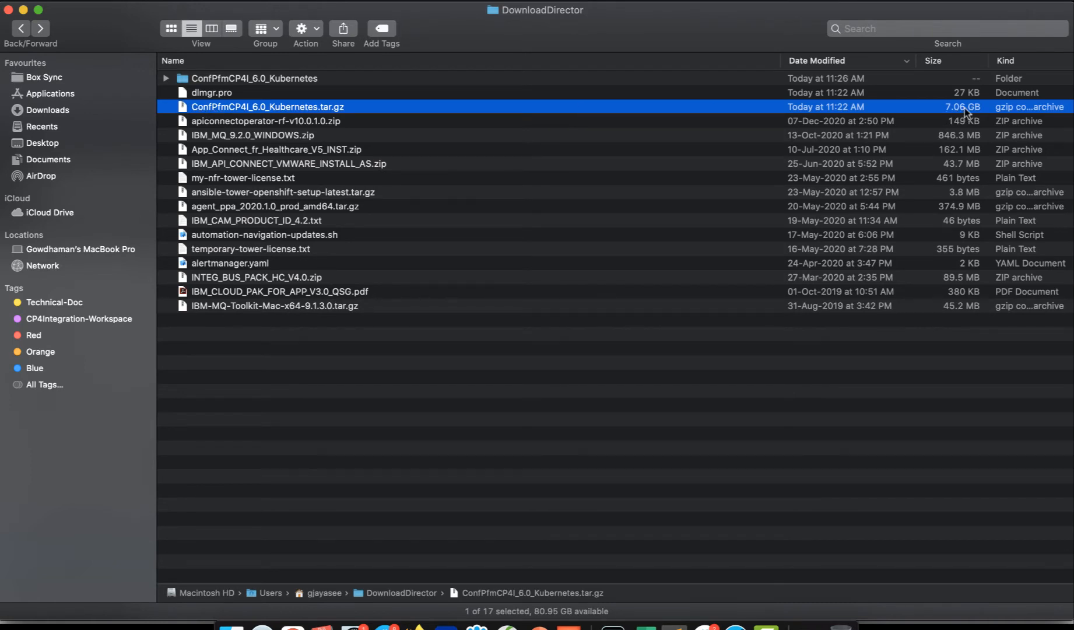
{"action": "double_click", "coordinate": [263, 79]}
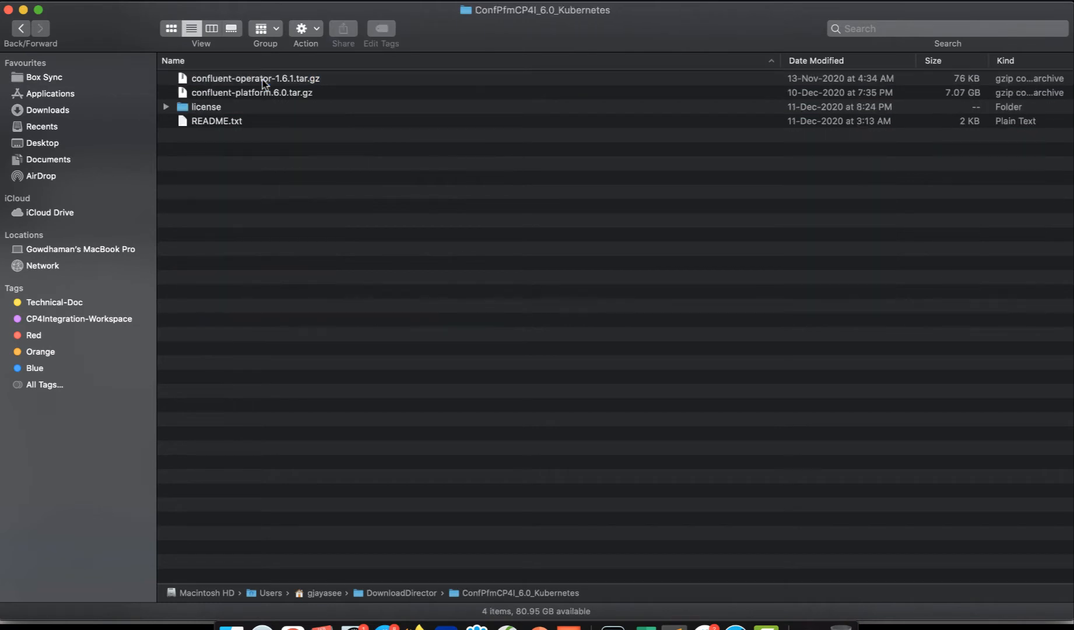
{"action": "left_click", "coordinate": [204, 123]}
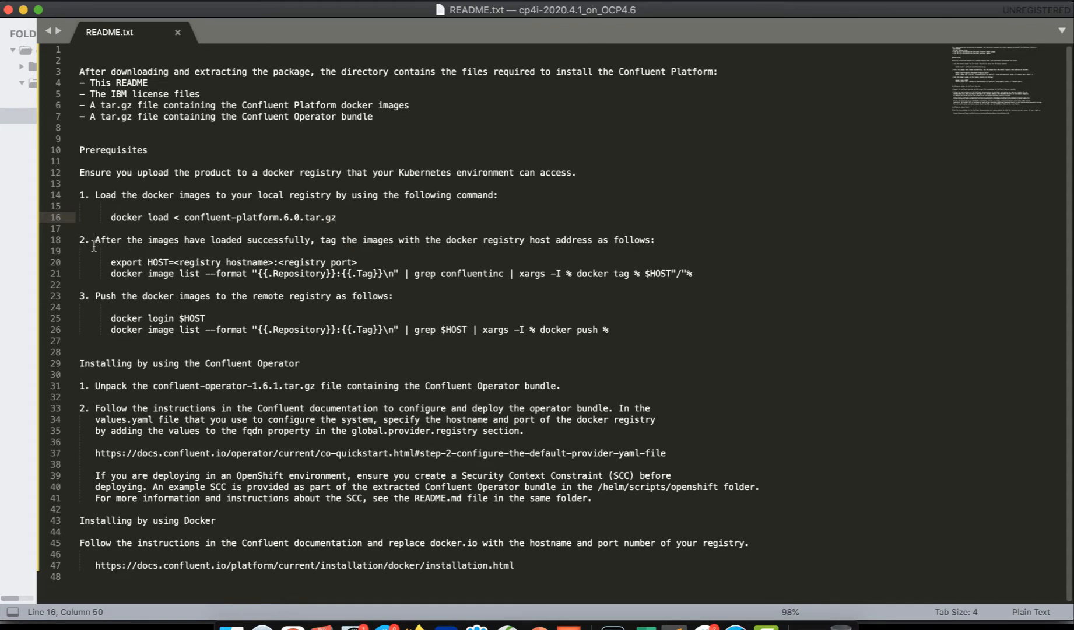
Review the README prerequisites for tagging the docker images and loading confluent-platform.6.0.tar.gz with docker load.
{"action": "left_click_drag", "start_coordinate": [90, 240], "coordinate": [249, 257]}
{"action": "left_click", "coordinate": [261, 284]}
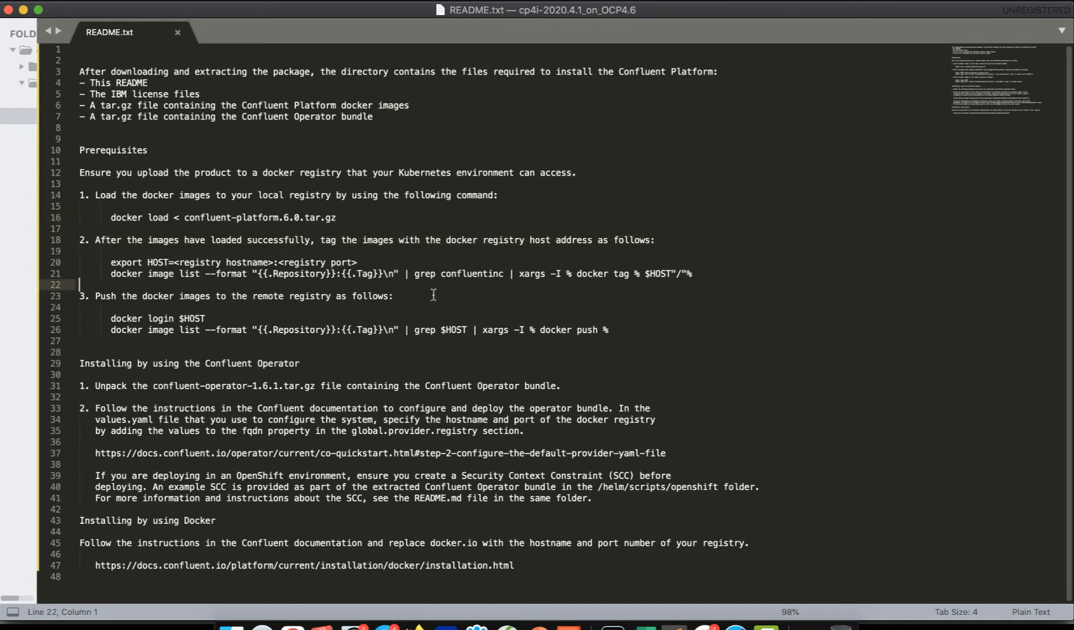
{"action": "left_click", "coordinate": [347, 216]}
{"action": "double_click", "coordinate": [122, 216]}
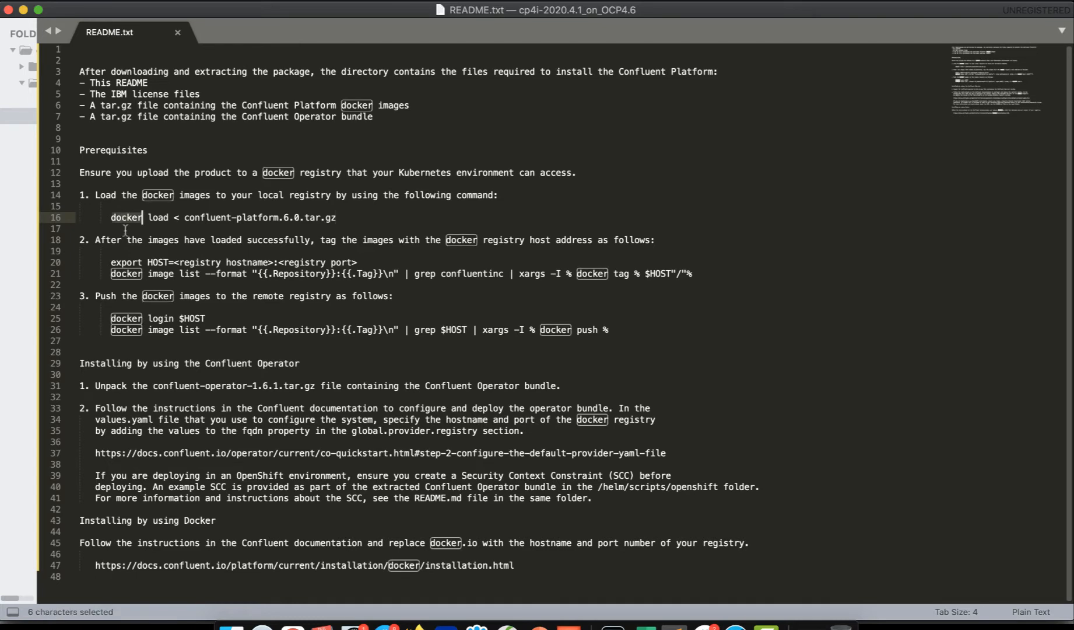
Examine the README commands for tagging the docker images with the registry host and pushing them to the remote registry.
{"action": "left_click_drag", "start_coordinate": [112, 262], "coordinate": [406, 283]}
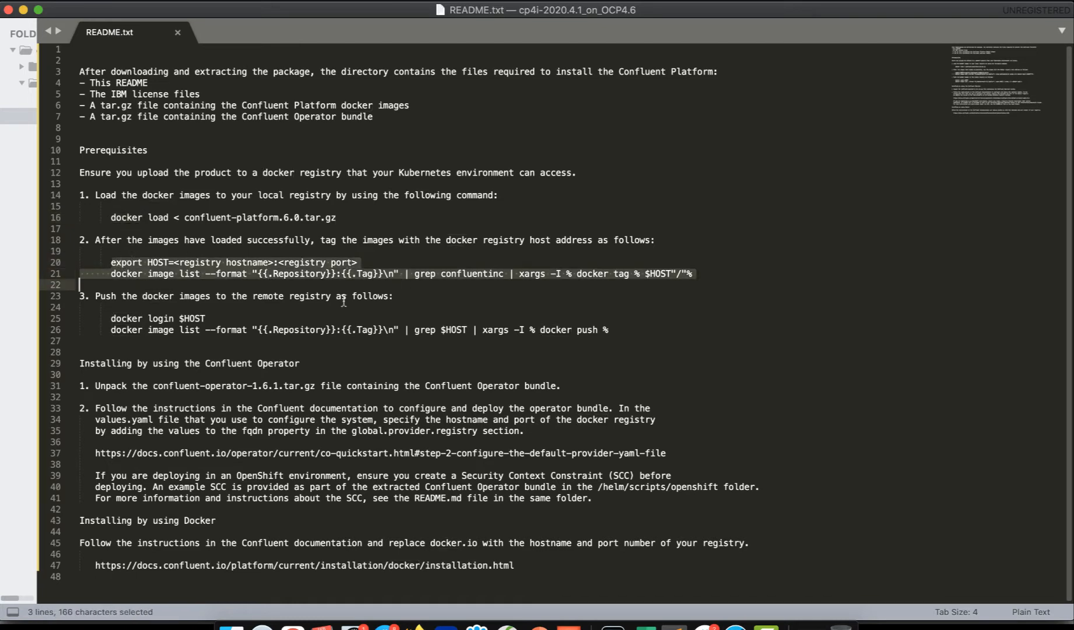
{"action": "left_click", "coordinate": [345, 297]}
{"action": "left_click_drag", "start_coordinate": [123, 296], "coordinate": [396, 296]}
{"action": "left_click", "coordinate": [306, 318]}
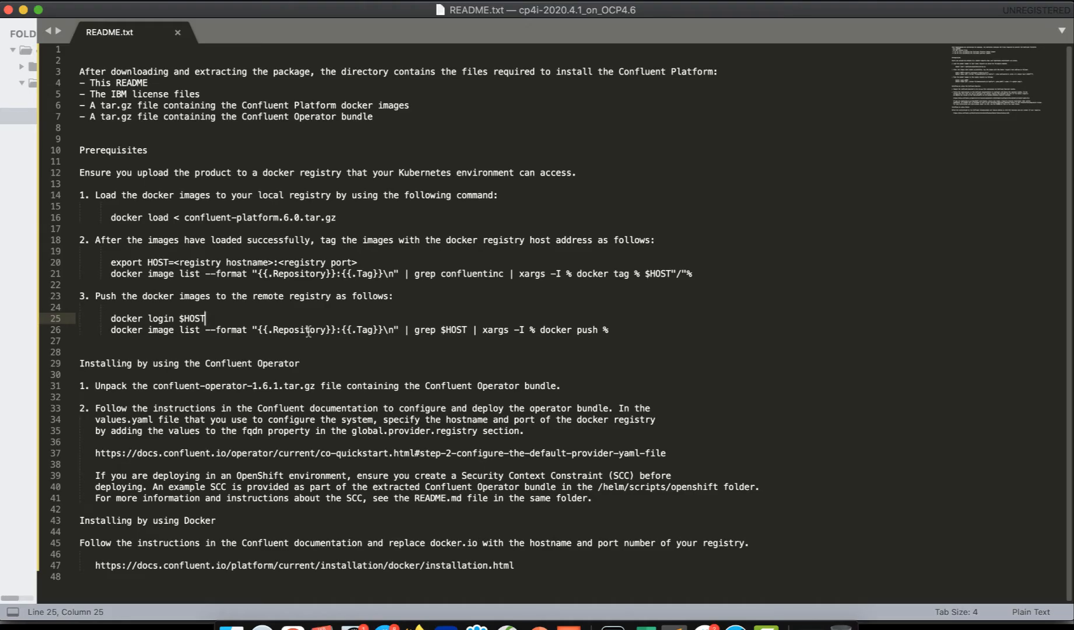
Switch to IBM Cloud in Firefox, open the container Registry's Quick start page and read its setup and image push instructions.
{"action": "key", "text": "super+Tab"}
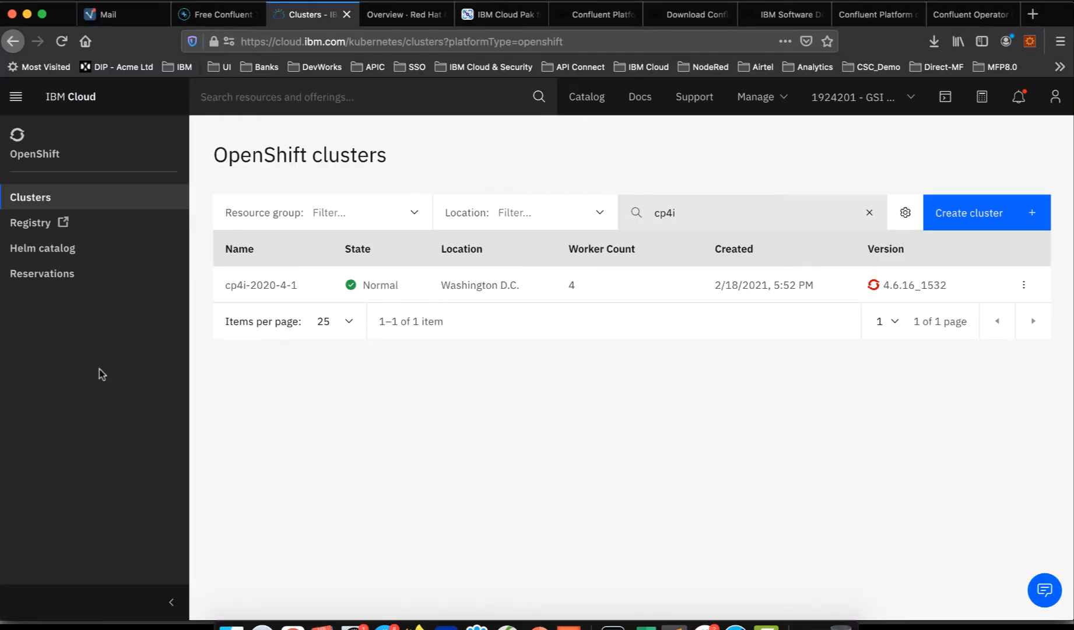
{"action": "left_click", "coordinate": [33, 228]}
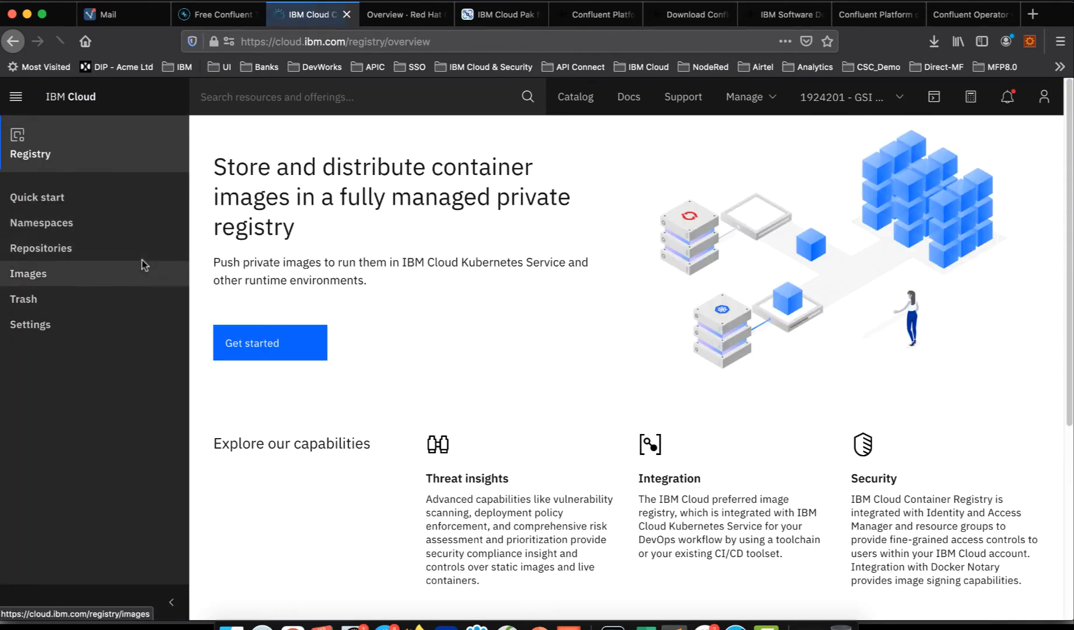
{"action": "left_click", "coordinate": [48, 201]}
{"action": "scroll", "coordinate": [513, 367], "scroll_direction": "down", "scroll_amount": 5}
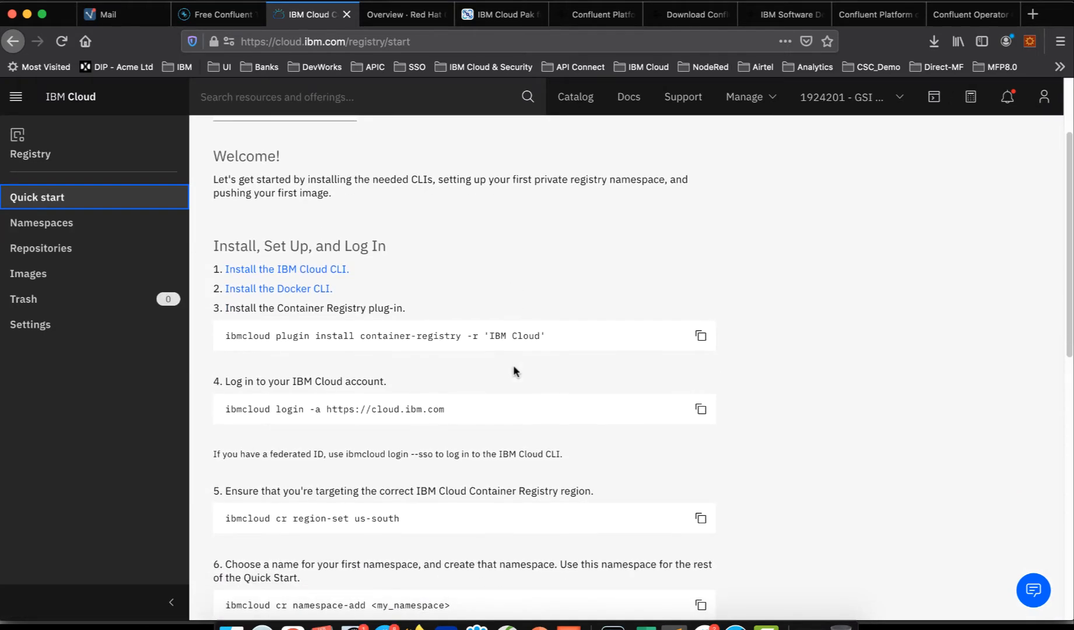
{"action": "scroll", "coordinate": [513, 365], "scroll_direction": "down", "scroll_amount": 2}
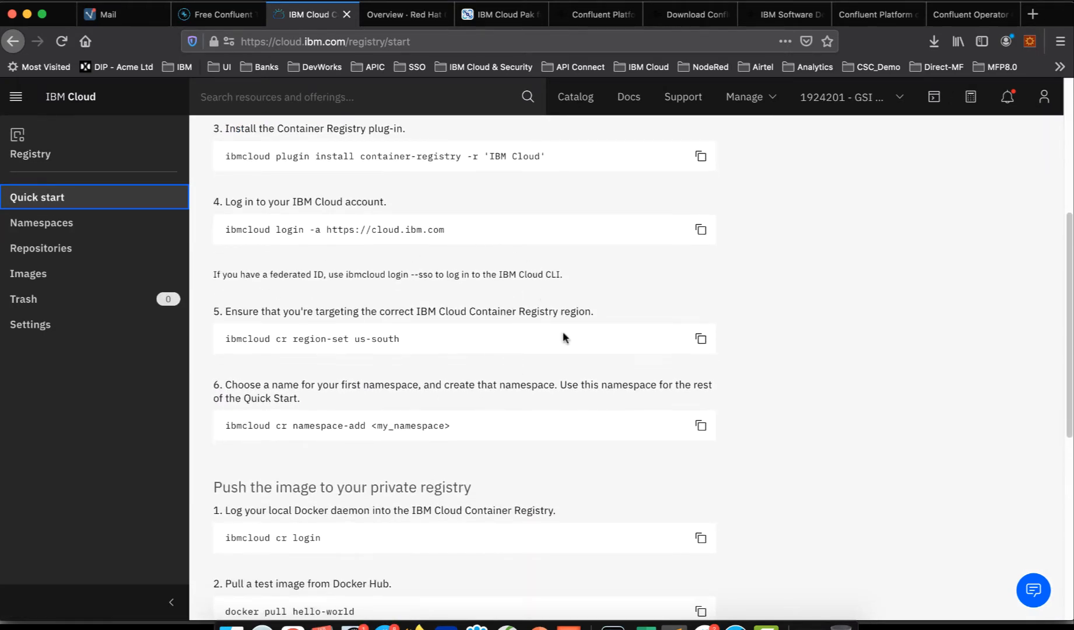
{"action": "scroll", "coordinate": [575, 361], "scroll_direction": "down", "scroll_amount": 3}
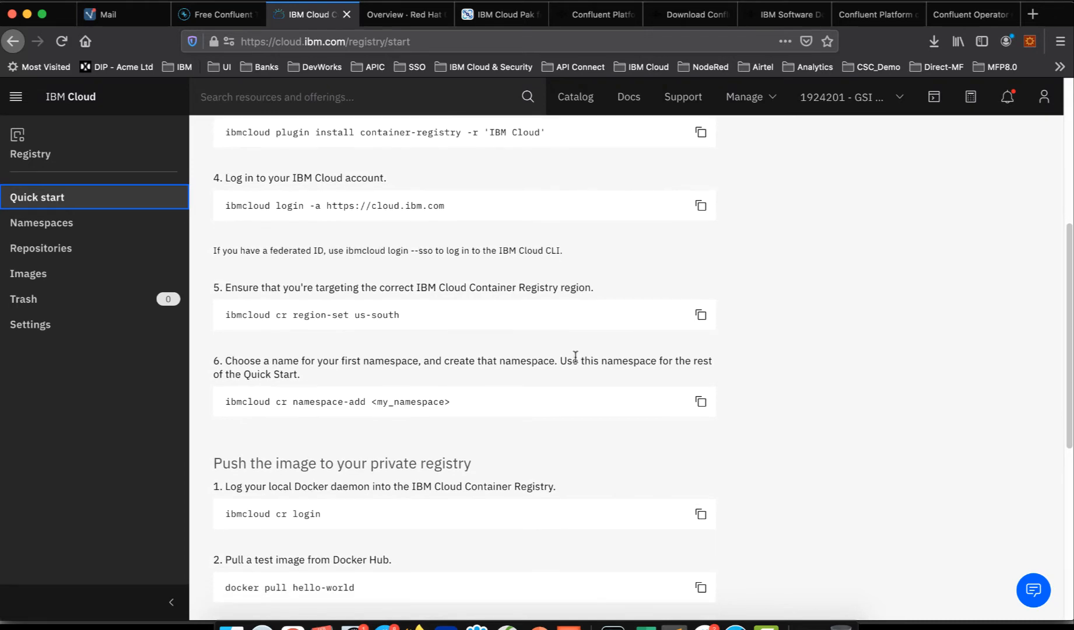
{"action": "scroll", "coordinate": [574, 357], "scroll_direction": "down", "scroll_amount": 4}
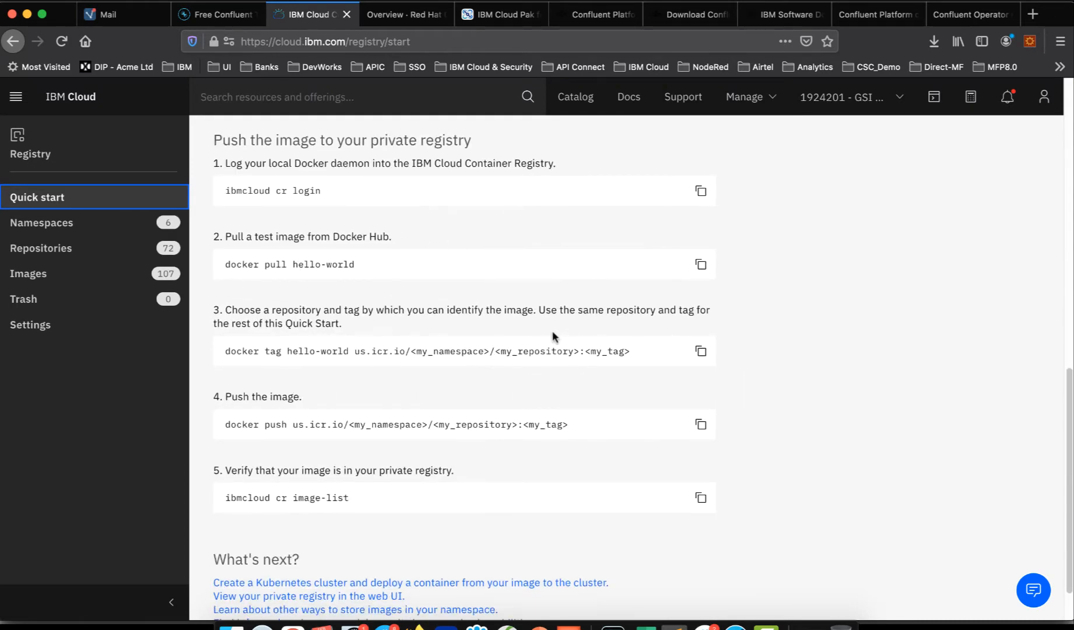
{"action": "scroll", "coordinate": [551, 332], "scroll_direction": "down", "scroll_amount": 2}
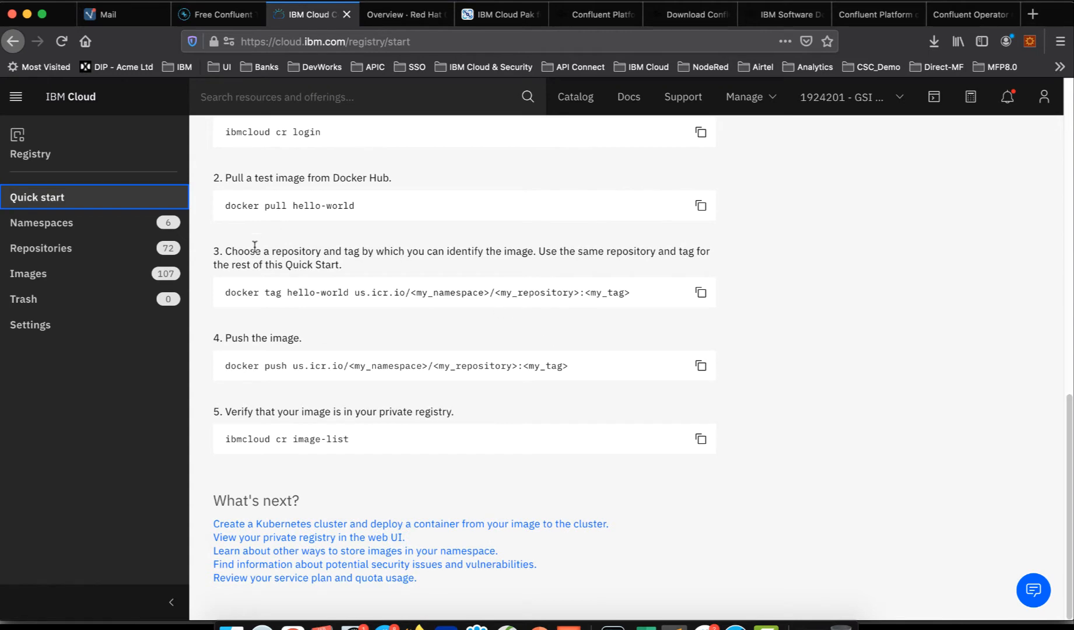
Highlight the docker tag and docker push commands in the Quick start's private registry section.
{"action": "left_click_drag", "start_coordinate": [265, 292], "coordinate": [379, 292]}
{"action": "left_click", "coordinate": [370, 336]}
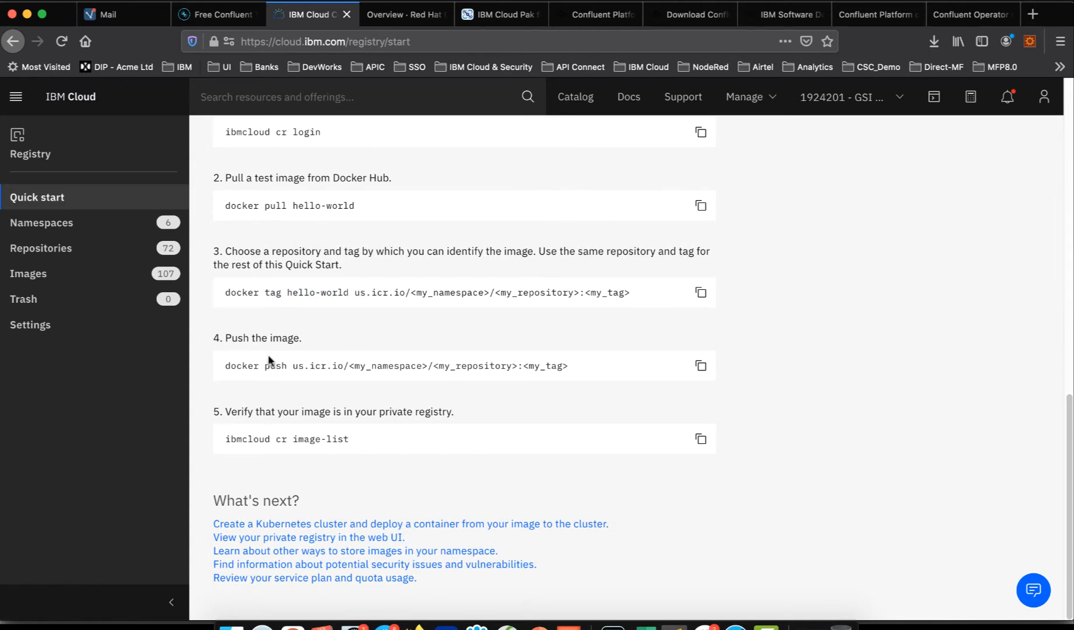
{"action": "left_click_drag", "start_coordinate": [267, 364], "coordinate": [569, 366]}
{"action": "left_click", "coordinate": [471, 423]}
Review the Quick start's CLI installation, login and namespace instructions, checking the registry's Namespaces page before returning to Quick start.
{"action": "scroll", "coordinate": [449, 255], "scroll_direction": "up", "scroll_amount": 12}
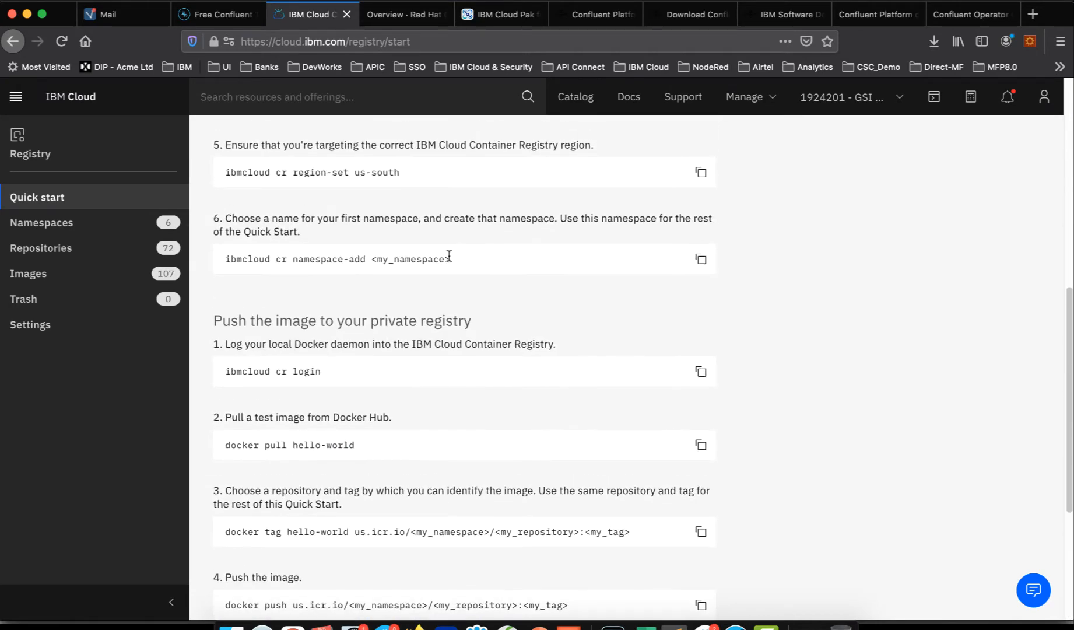
{"action": "scroll", "coordinate": [448, 260], "scroll_direction": "up", "scroll_amount": 10}
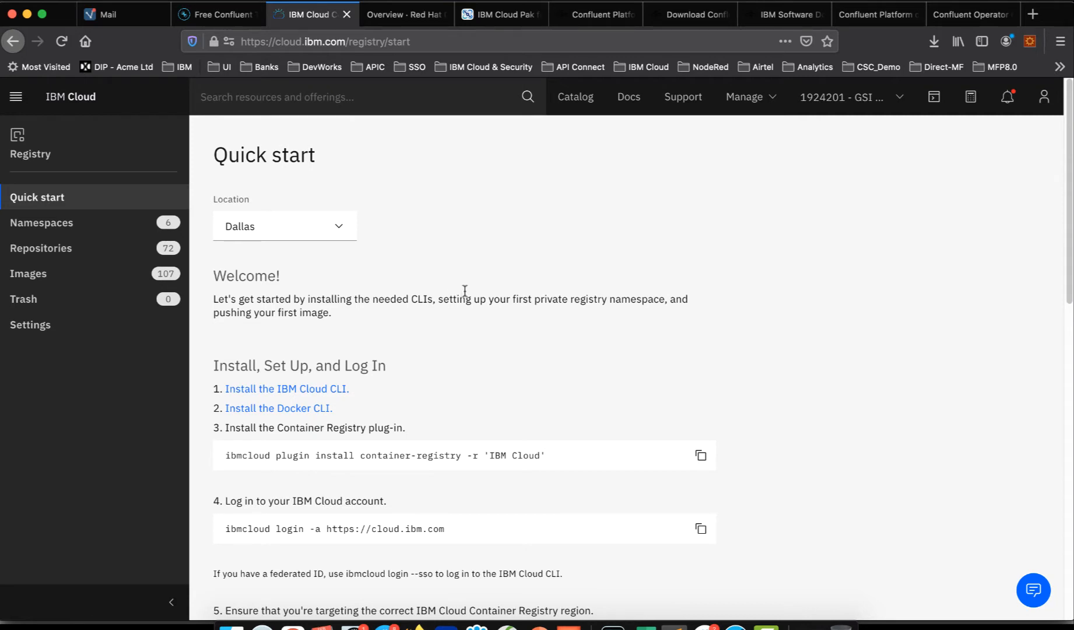
{"action": "scroll", "coordinate": [461, 291], "scroll_direction": "down", "scroll_amount": 6}
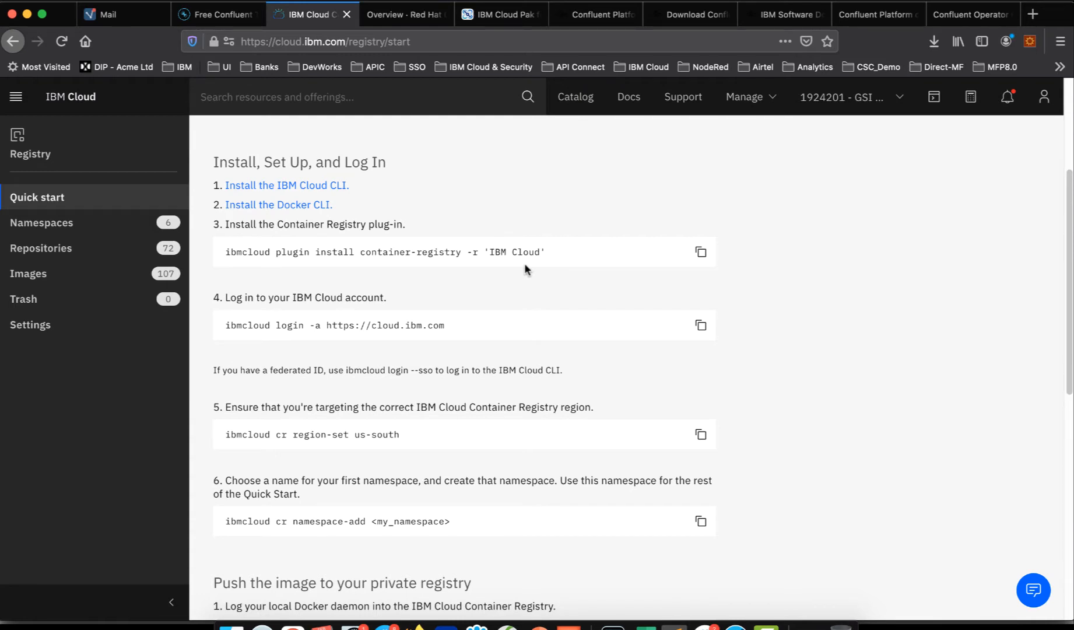
{"action": "left_click", "coordinate": [69, 227]}
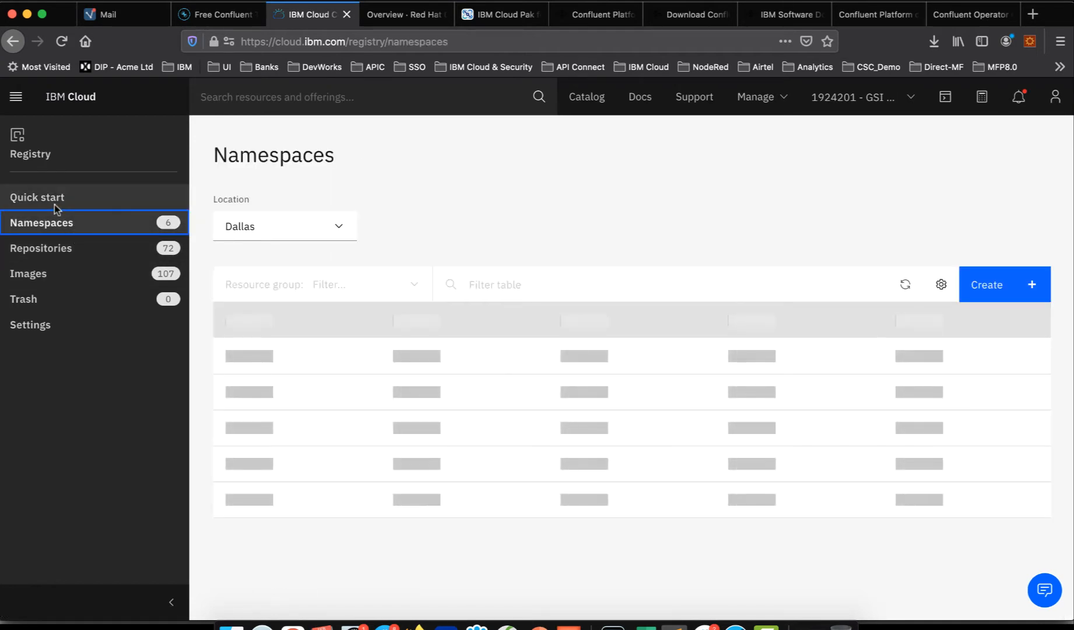
{"action": "left_click", "coordinate": [55, 201]}
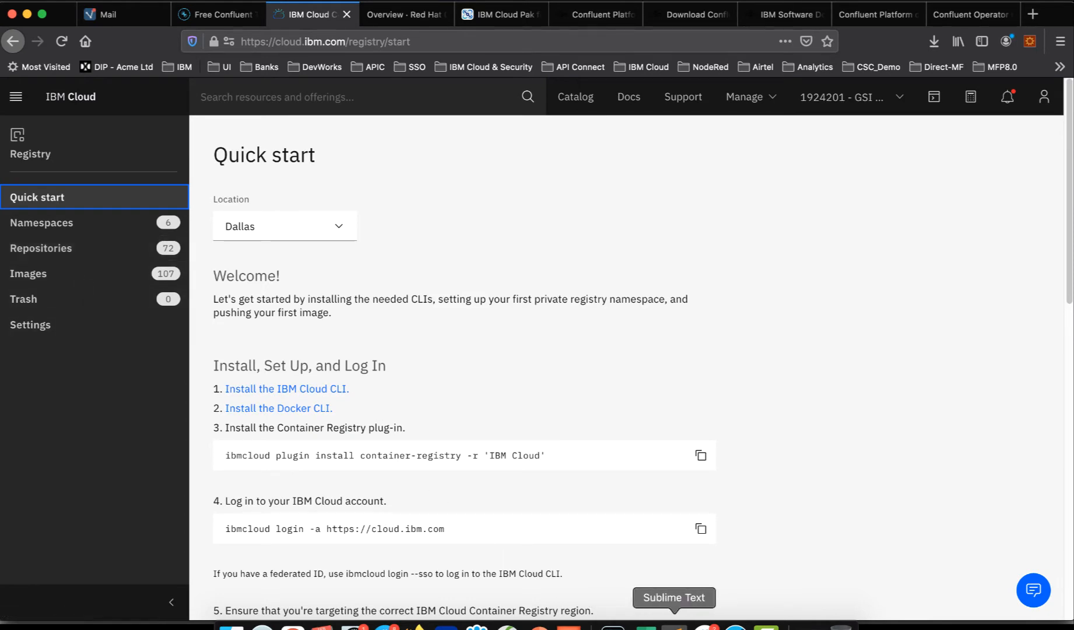
Return to the README in Sublime Text and compare its Repository placeholders and confluentinc filter with the IBM Cloud registry sections.
{"action": "left_click", "coordinate": [674, 625]}
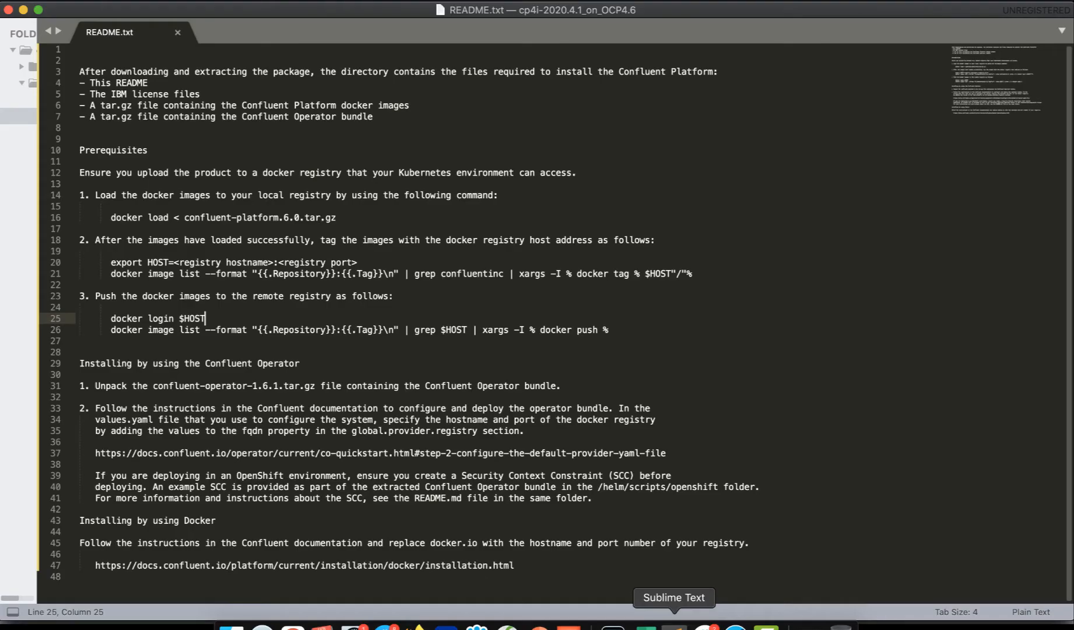
{"action": "double_click", "coordinate": [293, 274]}
{"action": "double_click", "coordinate": [300, 330]}
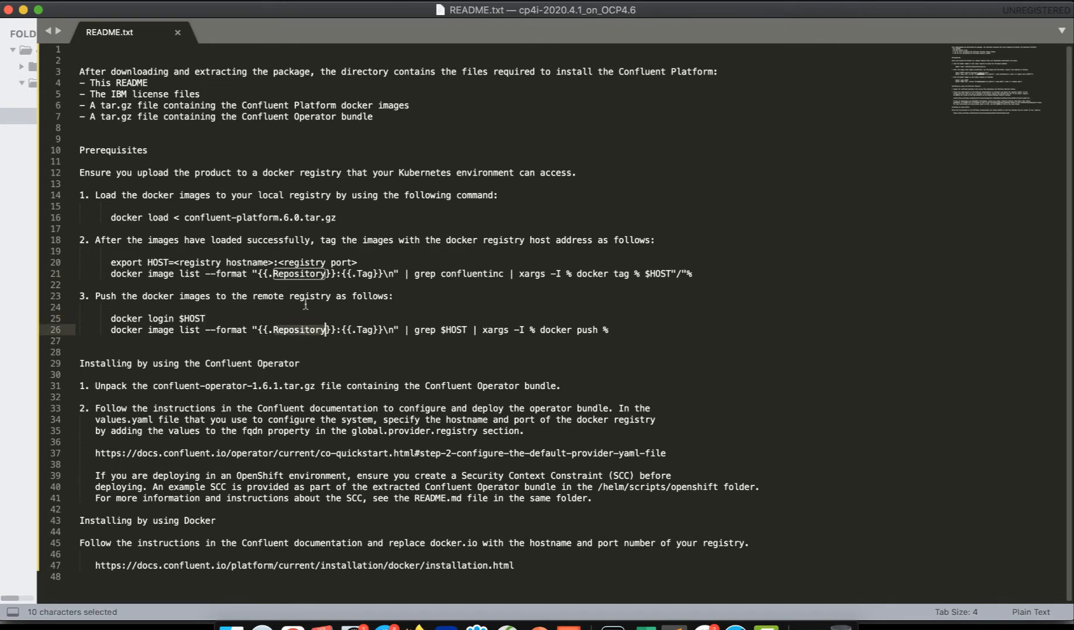
{"action": "double_click", "coordinate": [304, 274]}
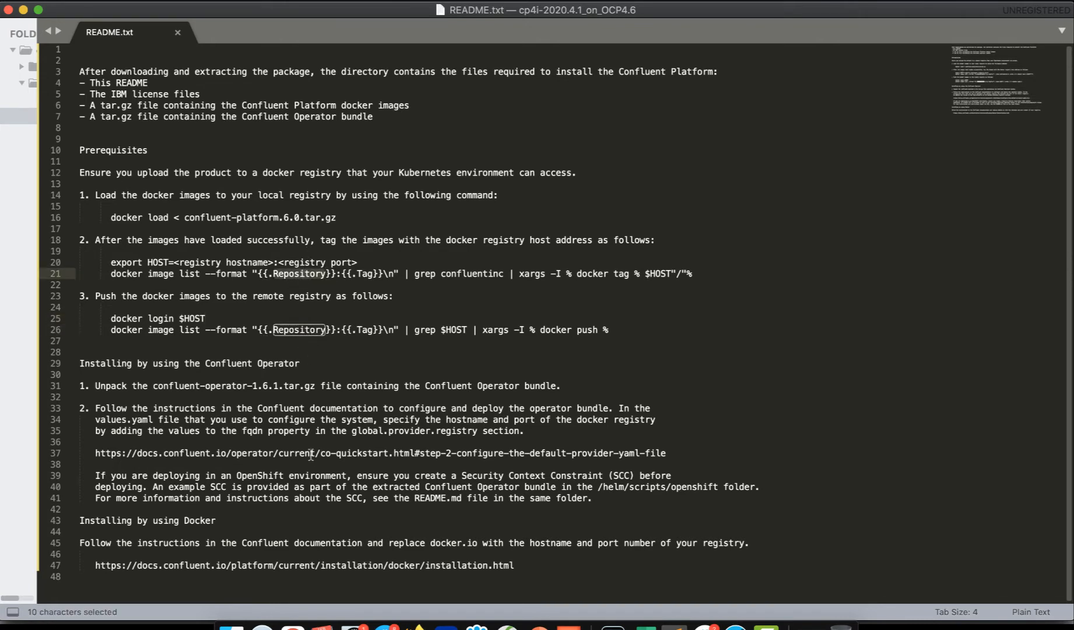
{"action": "left_click", "coordinate": [418, 625]}
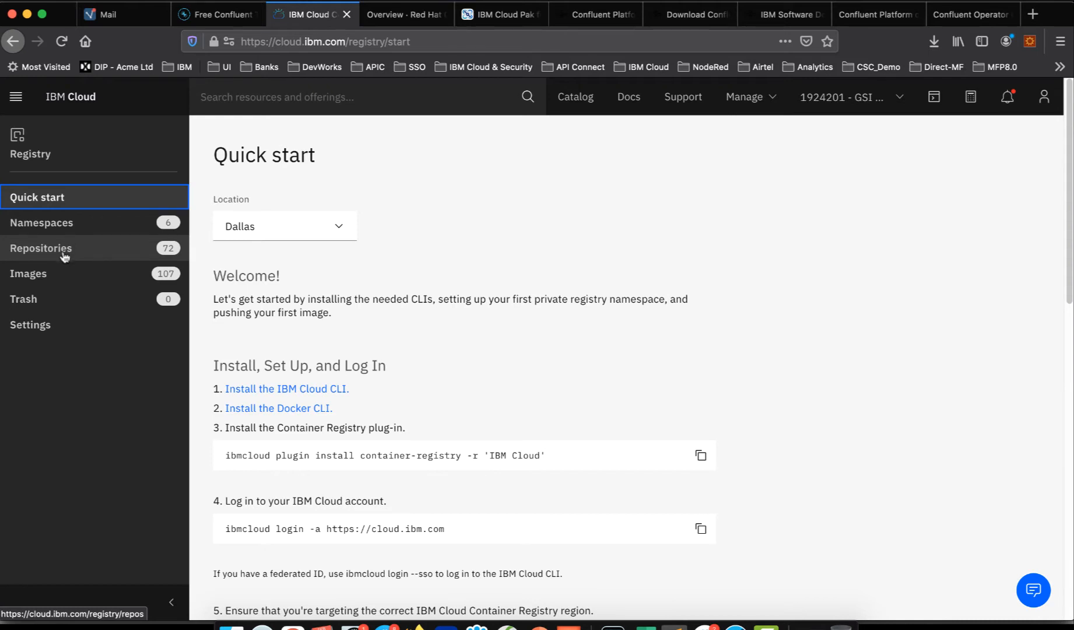
{"action": "left_click", "coordinate": [675, 626]}
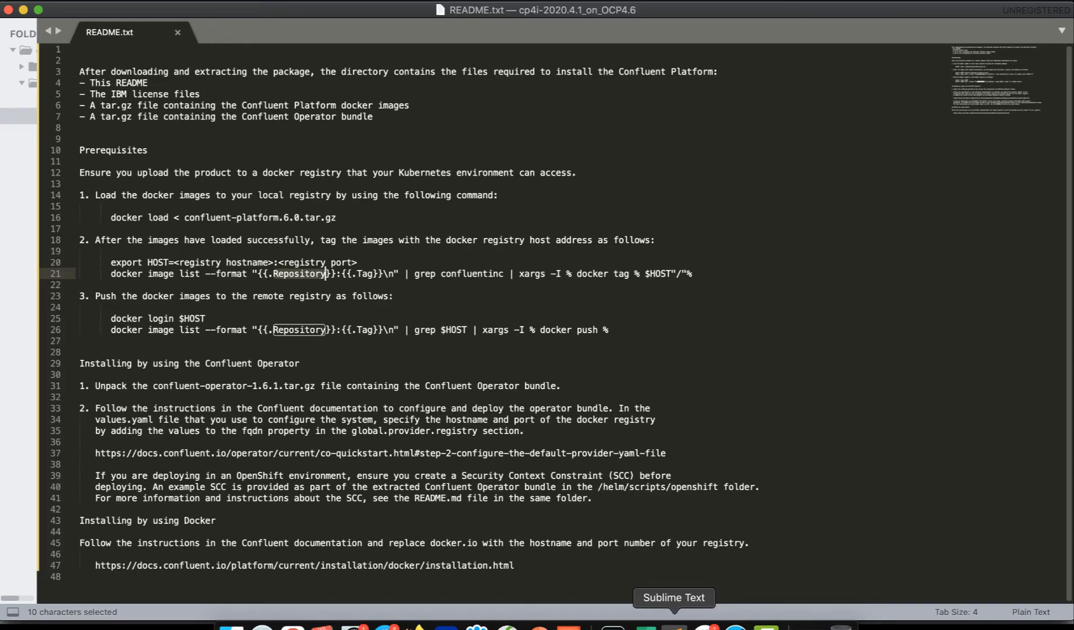
{"action": "double_click", "coordinate": [470, 273]}
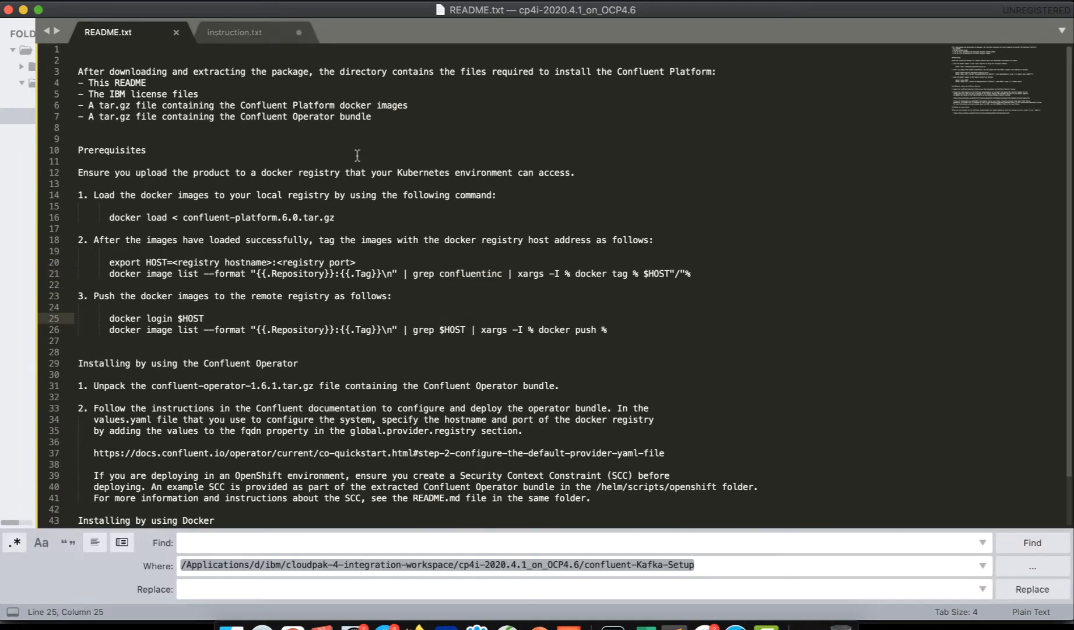
Select the README's docker load command and switch to the terminal to identify confluent-platform.6.0.tar.gz in the folder listing.
{"action": "left_click", "coordinate": [340, 217]}
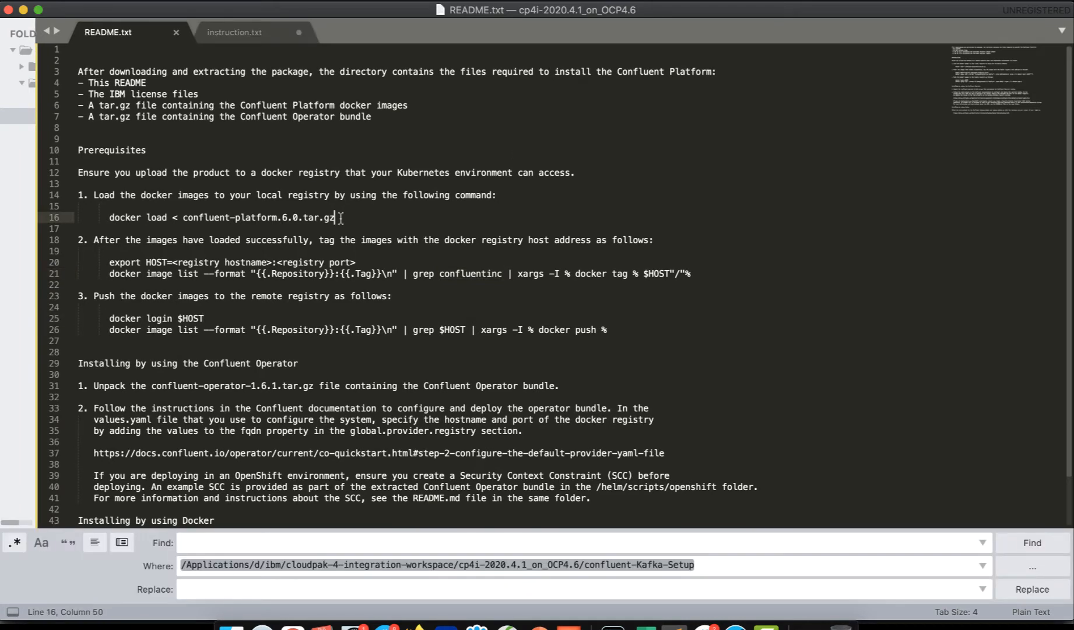
{"action": "left_click", "coordinate": [108, 217], "text": "shift"}
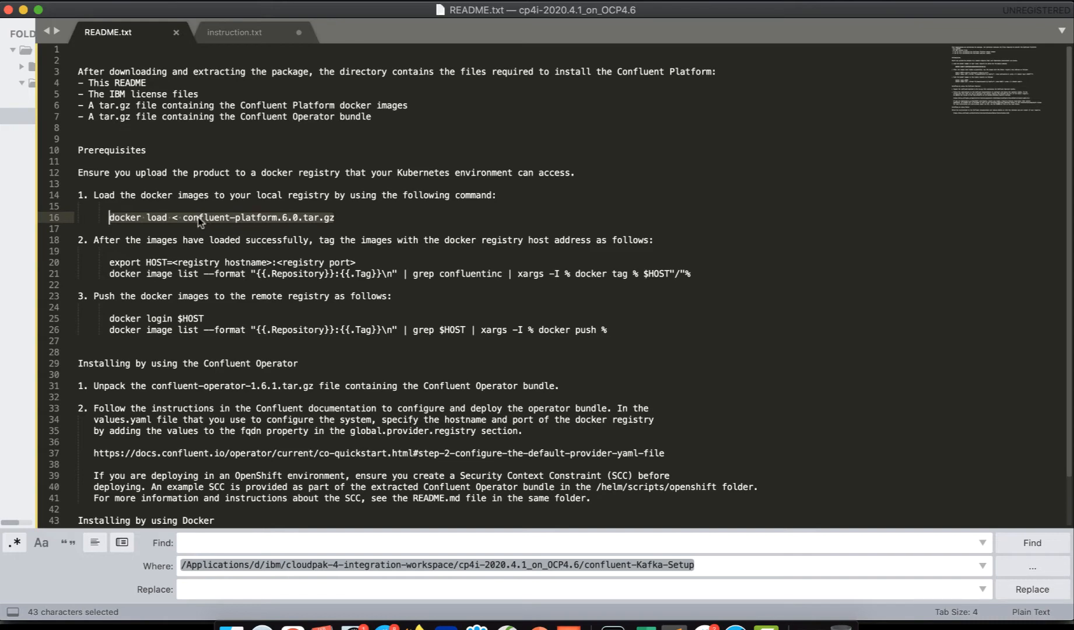
{"action": "key", "text": "super+Tab"}
{"action": "left_click", "coordinate": [323, 122]}
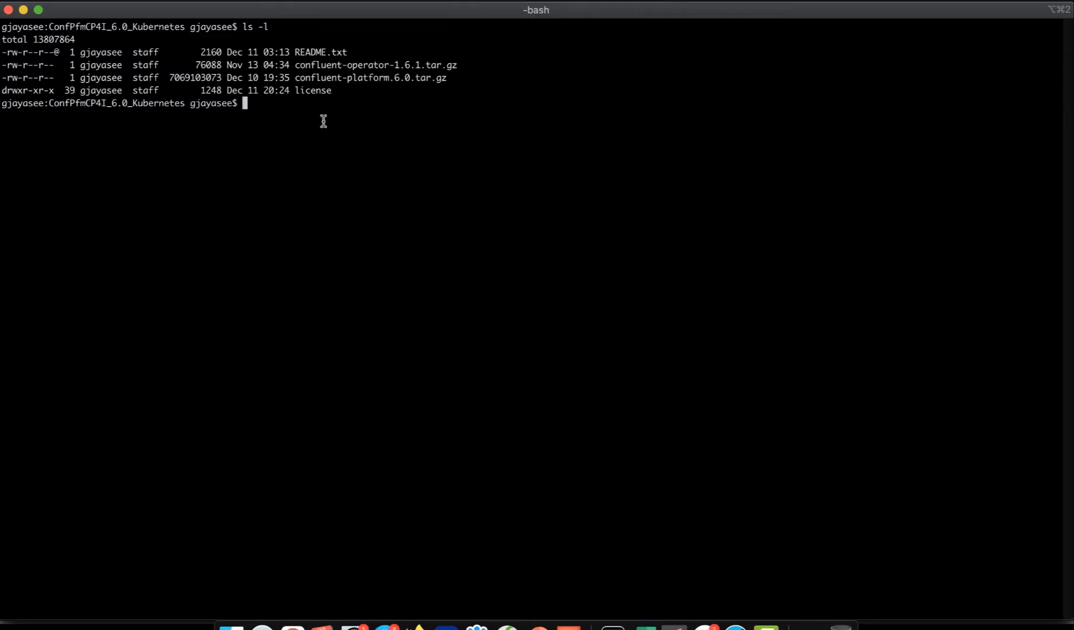
{"action": "double_click", "coordinate": [304, 78]}
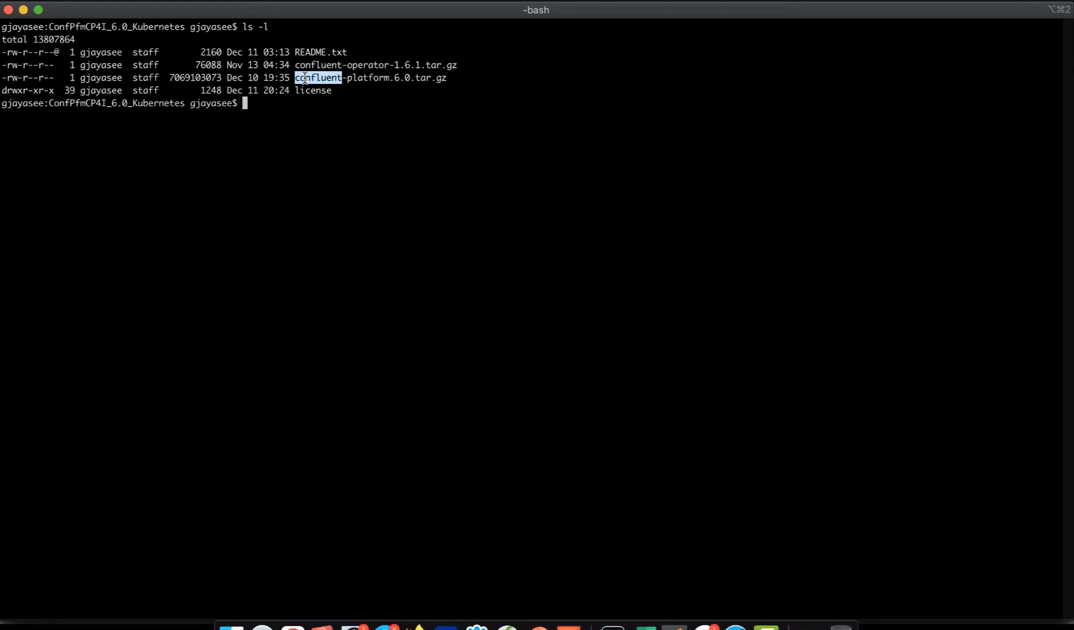
{"action": "left_click", "coordinate": [446, 77], "text": "shift"}
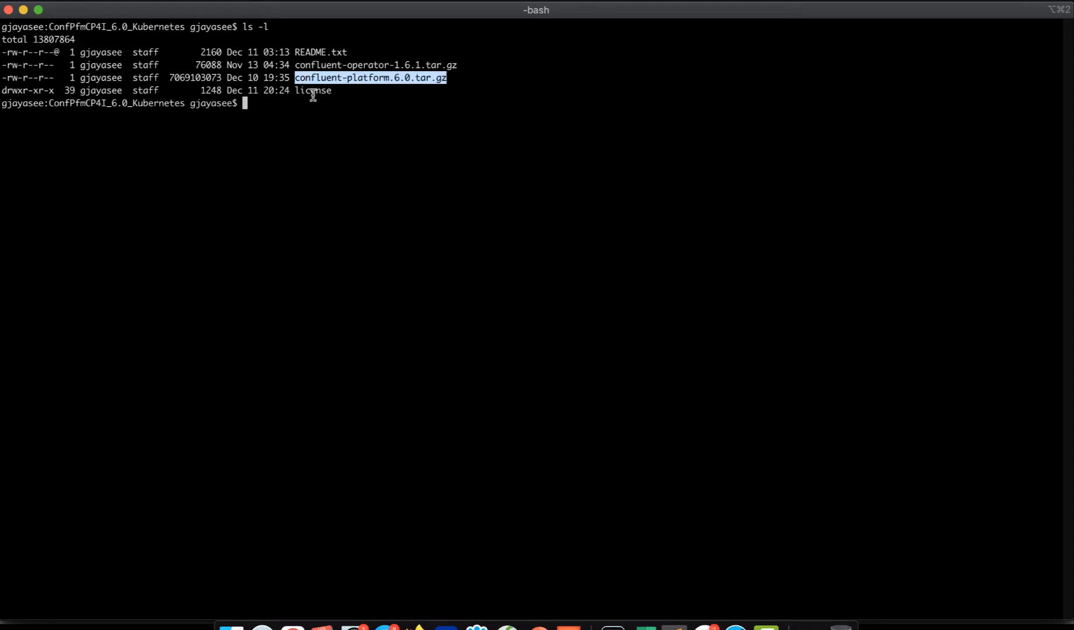
{"action": "left_click", "coordinate": [293, 105]}
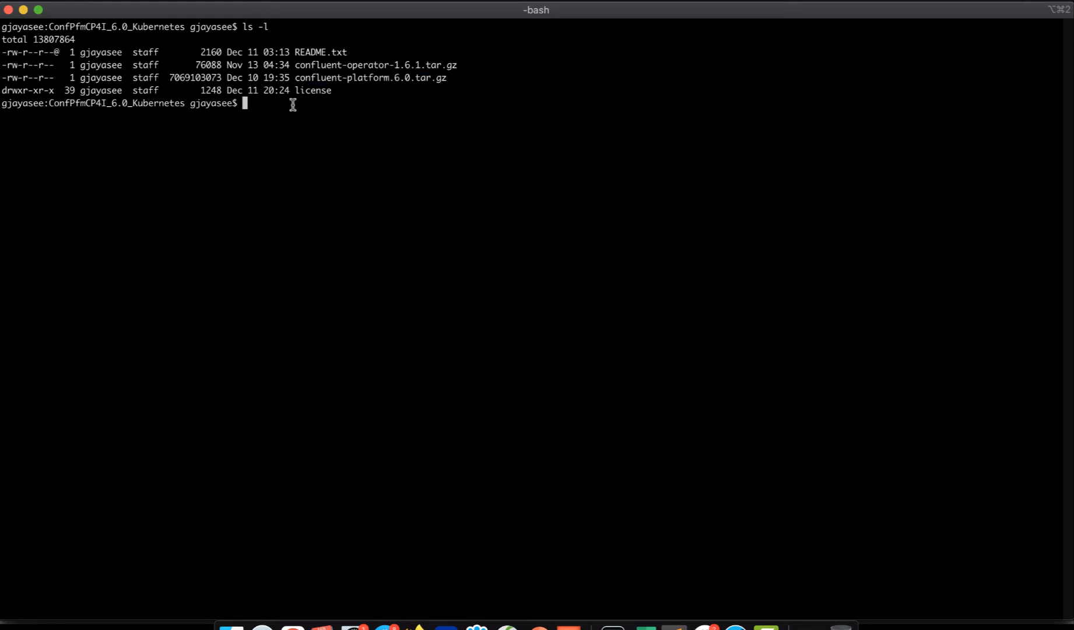
Load the Confluent docker images into the local registry by running docker load < confluent-platform.6.0.tar.gz.
{"action": "type", "text": "docker load <"}
{"action": "double_click", "coordinate": [316, 77]}
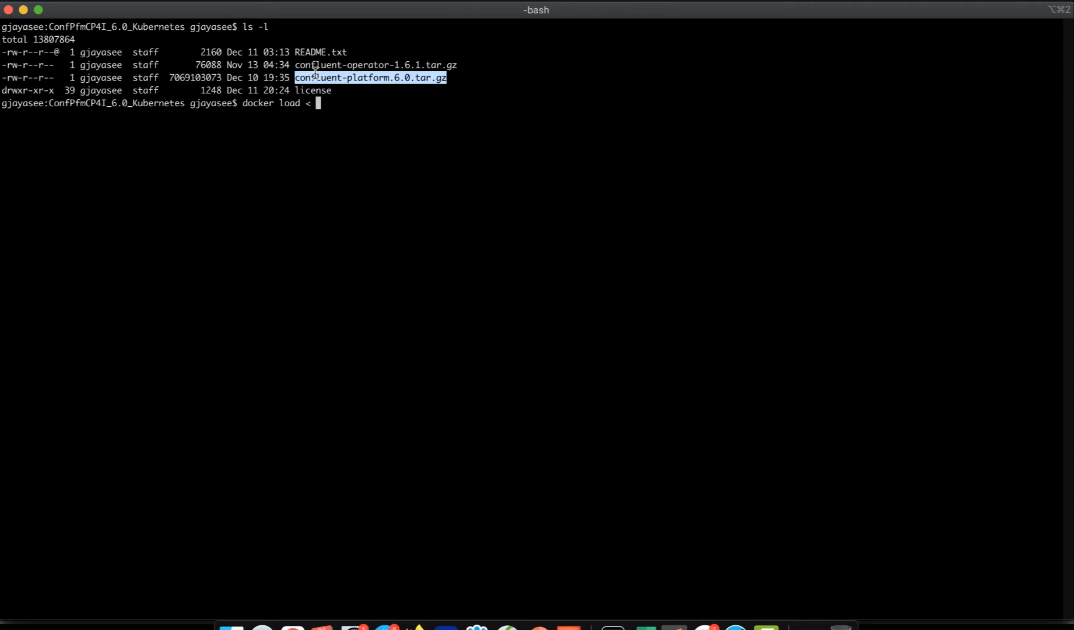
{"action": "key", "text": "super+c"}
{"action": "key", "text": "super+v"}
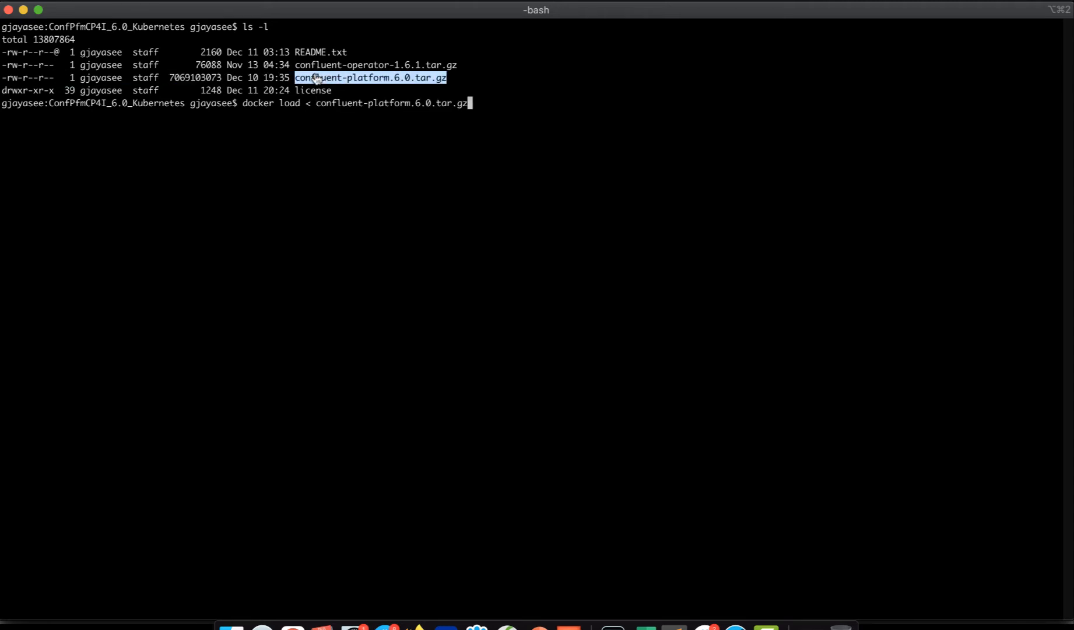
{"action": "left_click", "coordinate": [539, 164]}
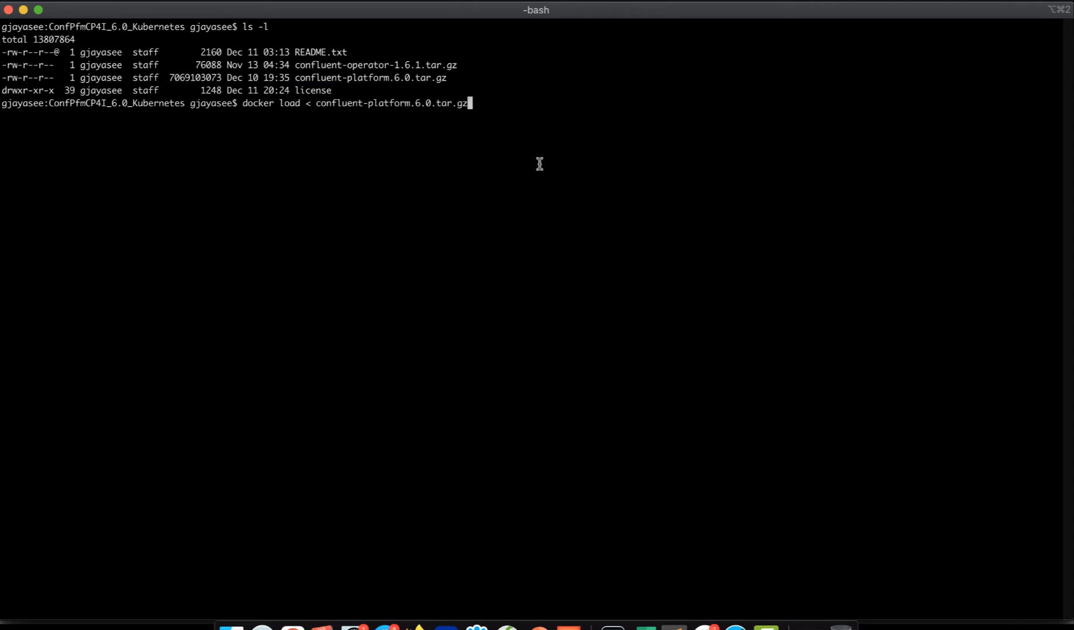
{"action": "key", "text": "Return"}
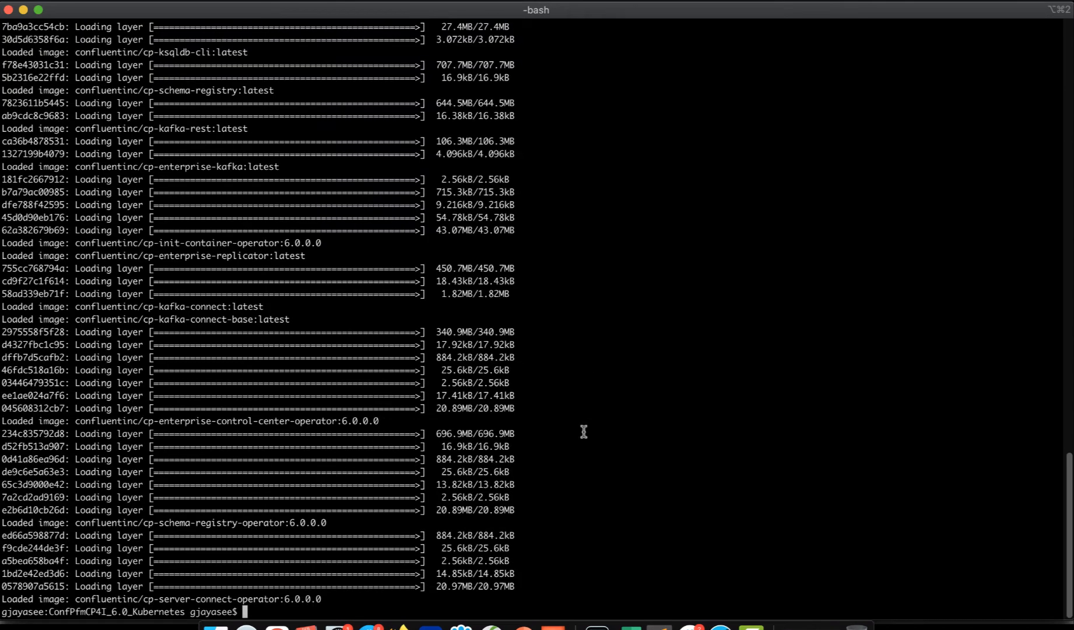
Look through the docker load output and return to the README in Sublime Text at the image tagging instructions.
{"action": "scroll", "coordinate": [538, 412], "scroll_direction": "up", "scroll_amount": 20}
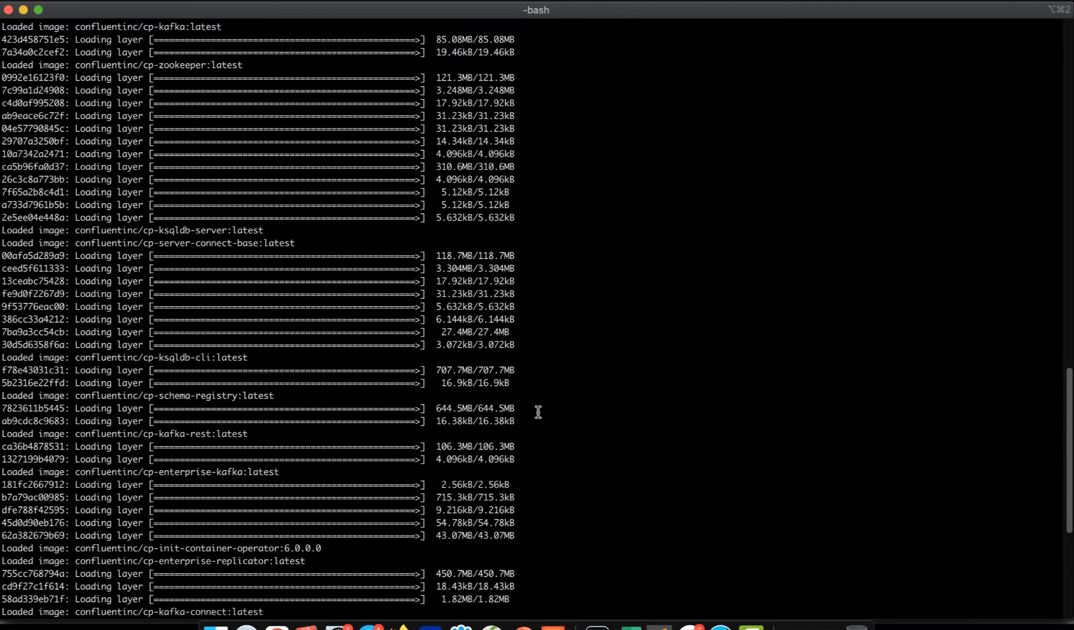
{"action": "scroll", "coordinate": [538, 411], "scroll_direction": "down", "scroll_amount": 20}
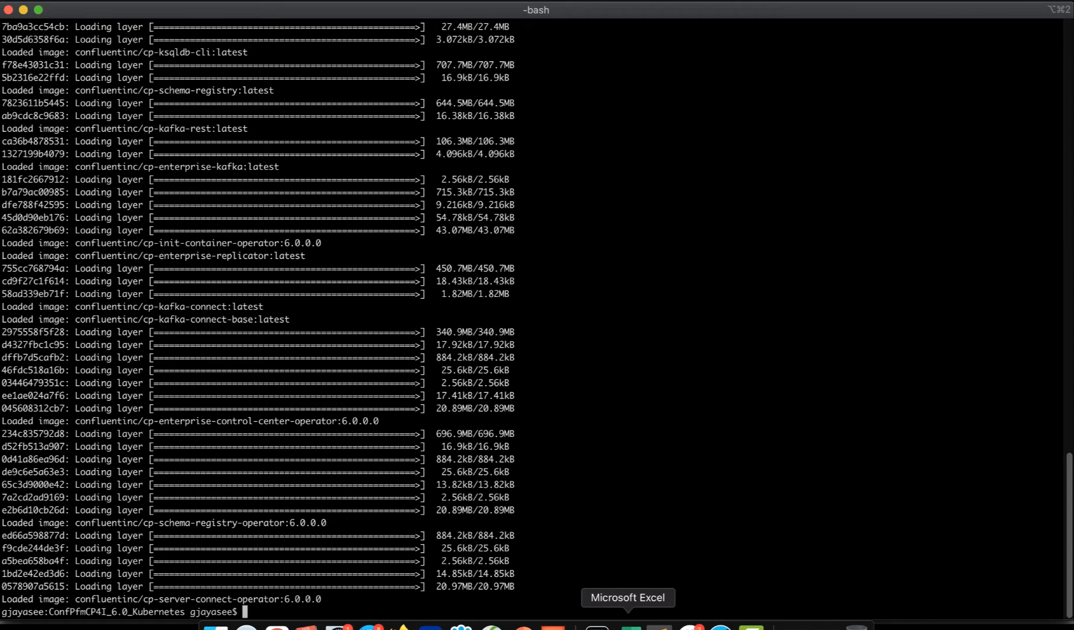
{"action": "left_click", "coordinate": [659, 627]}
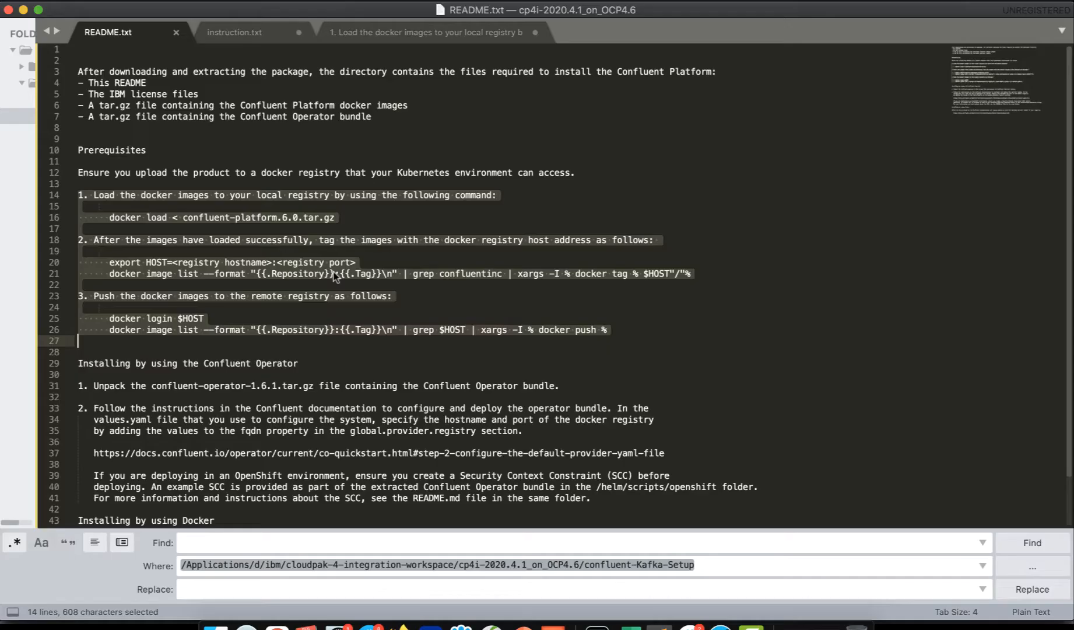
{"action": "left_click", "coordinate": [221, 251]}
{"action": "left_click", "coordinate": [203, 233]}
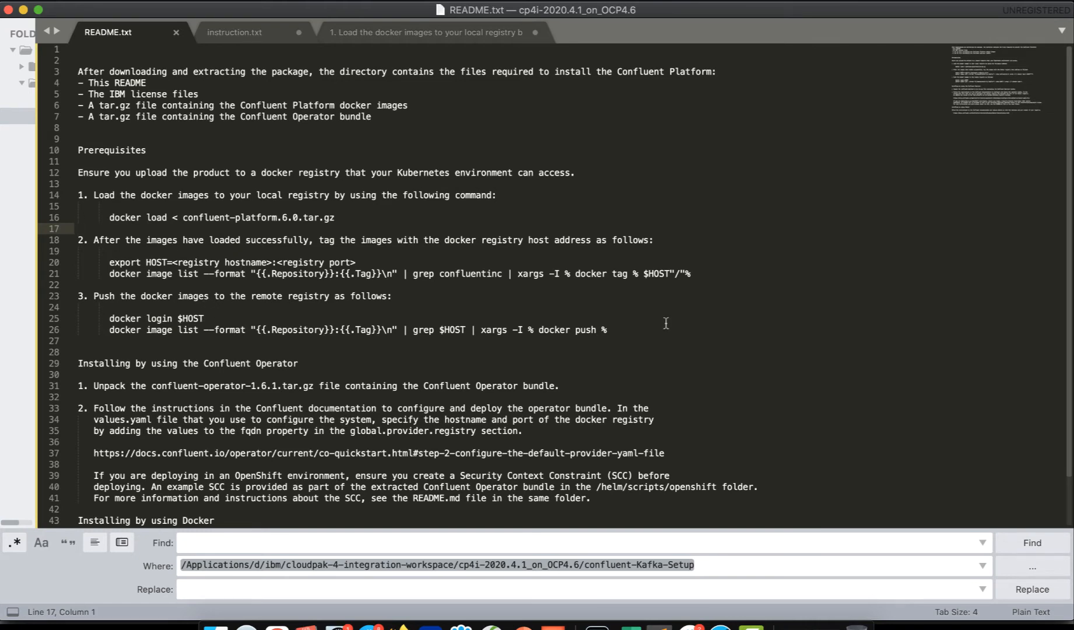
Highlight the registry hostname and registry port placeholders in the README's export HOST line.
{"action": "left_click", "coordinate": [176, 263]}
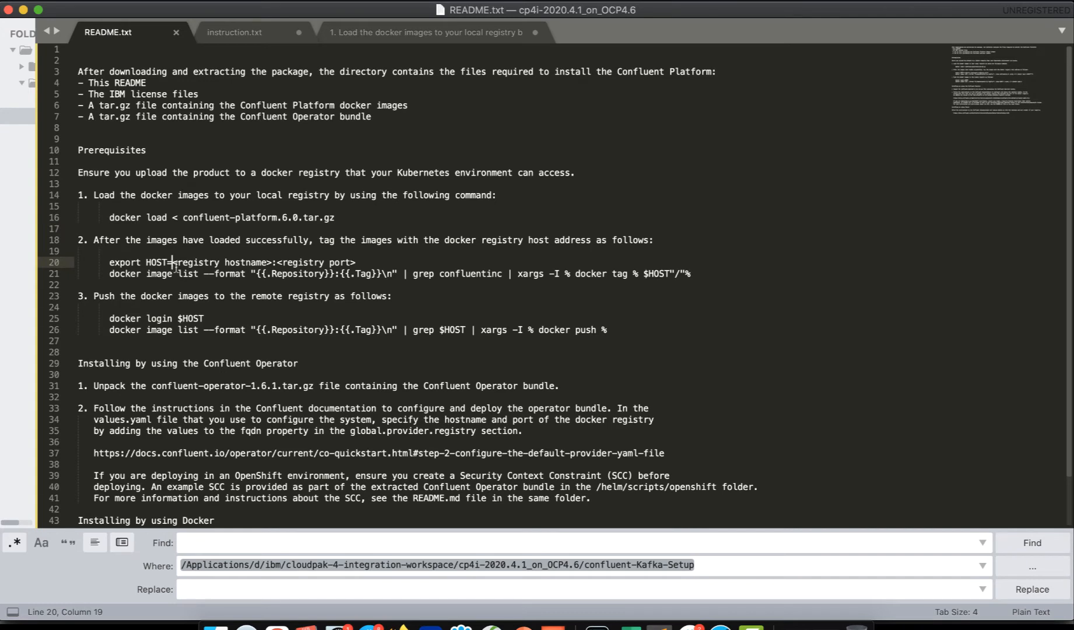
{"action": "left_click", "coordinate": [272, 263], "text": "shift"}
{"action": "left_click", "coordinate": [276, 263]}
{"action": "left_click", "coordinate": [356, 263], "text": "shift"}
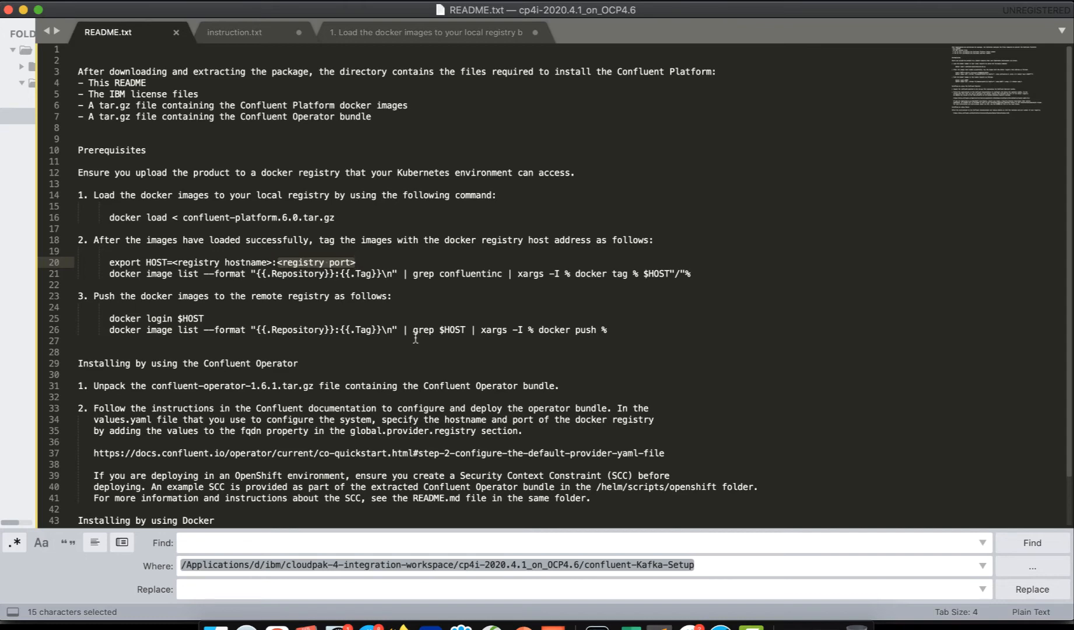
Switch to the IBM Cloud registry Quick start in Firefox and highlight the host us.icr.io in the docker tag command.
{"action": "key", "text": "super+Tab"}
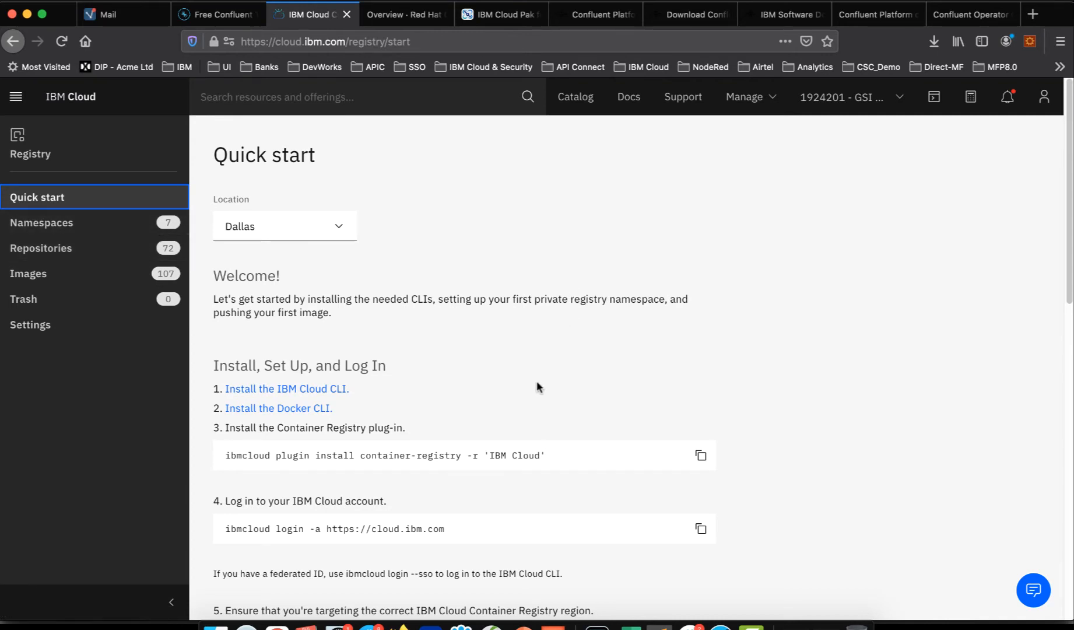
{"action": "scroll", "coordinate": [534, 380], "scroll_direction": "down", "scroll_amount": 5}
{"action": "scroll", "coordinate": [534, 386], "scroll_direction": "down", "scroll_amount": 4}
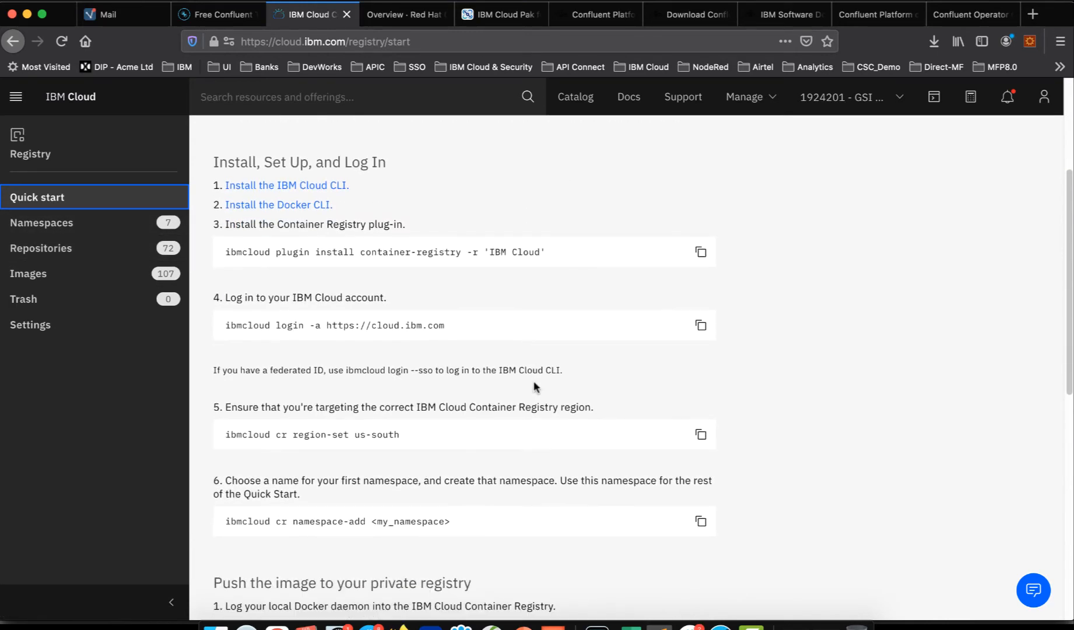
{"action": "scroll", "coordinate": [534, 382], "scroll_direction": "down", "scroll_amount": 6}
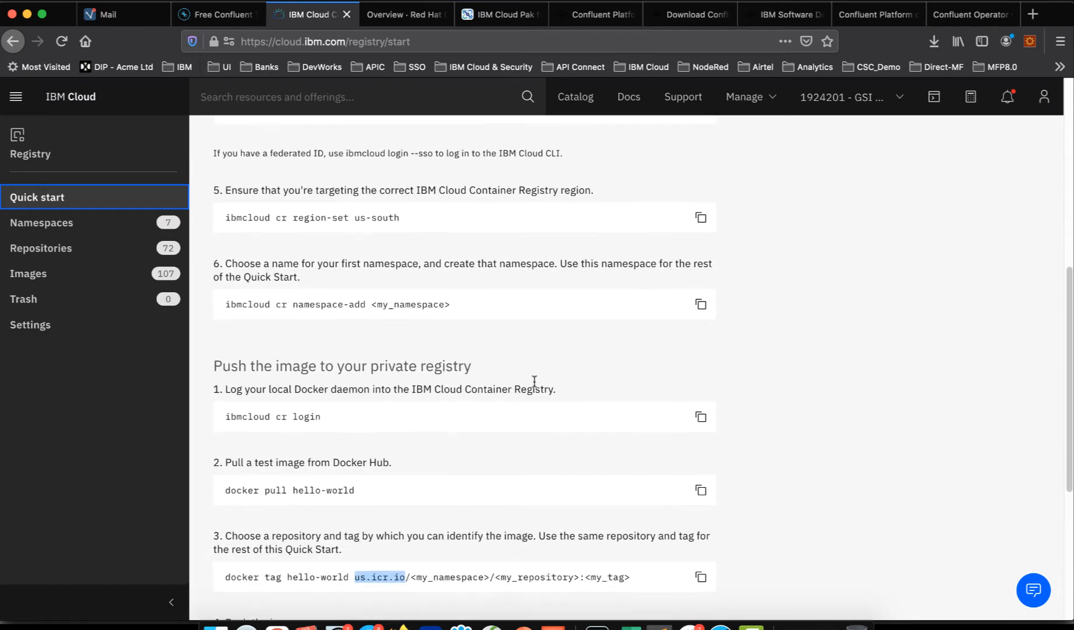
{"action": "scroll", "coordinate": [534, 386], "scroll_direction": "down", "scroll_amount": 2}
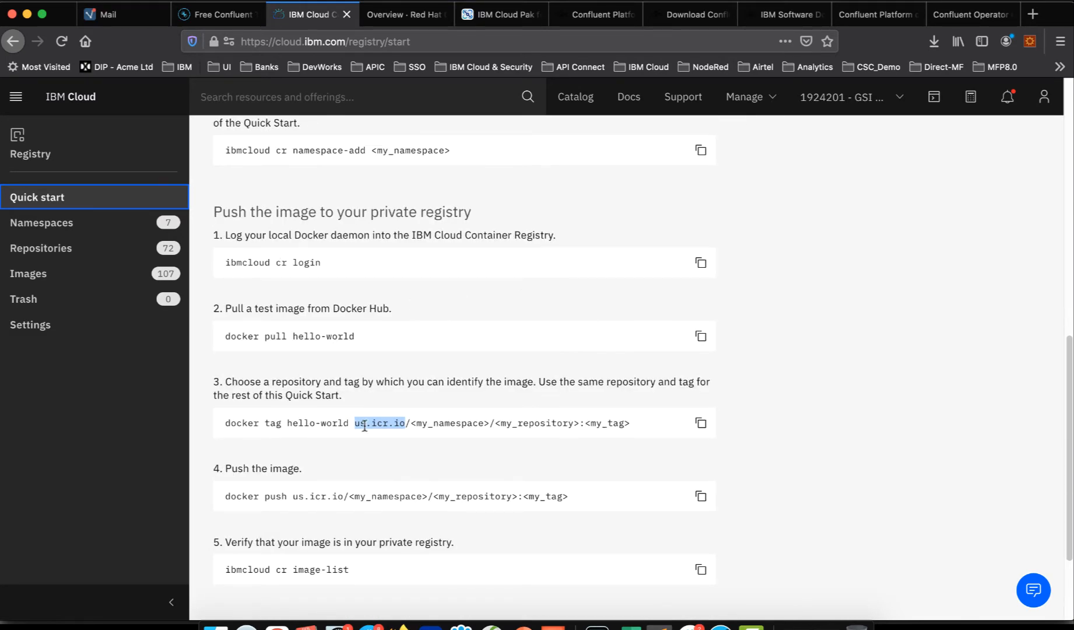
{"action": "left_click_drag", "start_coordinate": [219, 212], "coordinate": [501, 209]}
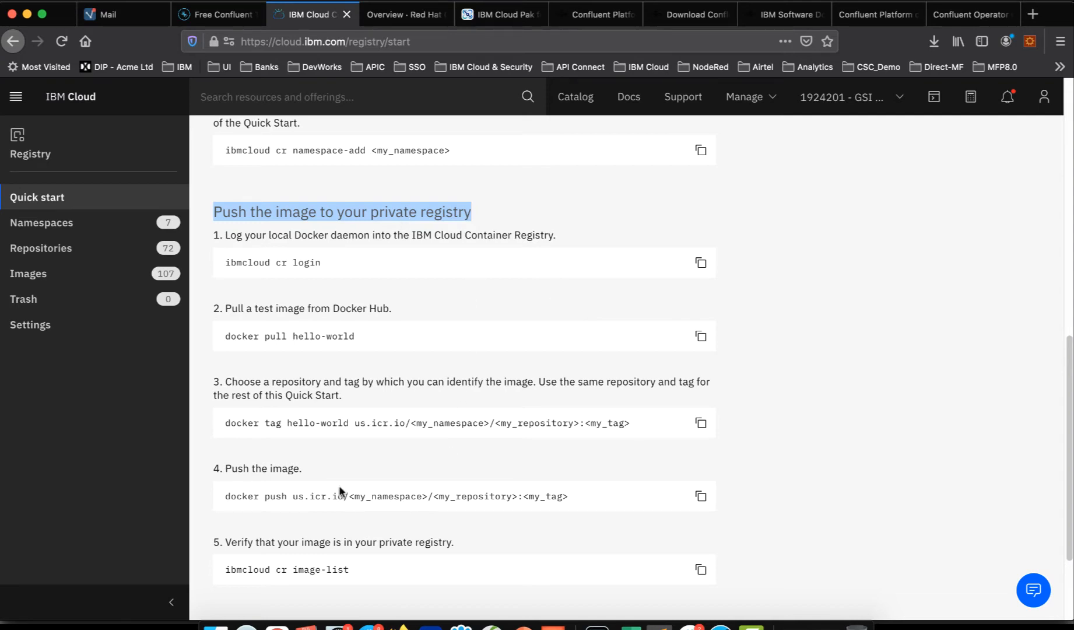
{"action": "left_click_drag", "start_coordinate": [355, 424], "coordinate": [401, 424]}
{"action": "left_click", "coordinate": [374, 443]}
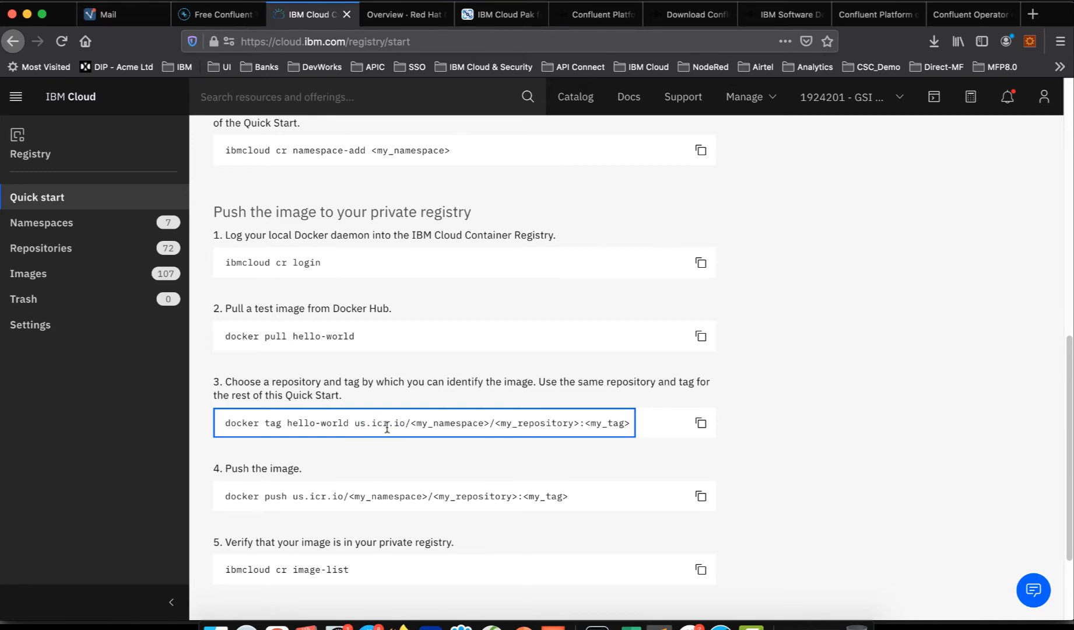
{"action": "left_click_drag", "start_coordinate": [406, 422], "coordinate": [354, 422]}
Return to the edited instructions in Sublime Text and check the export HOST=us.icr.io line and the docker tag part of the tagging command.
{"action": "key", "text": "super+Tab"}
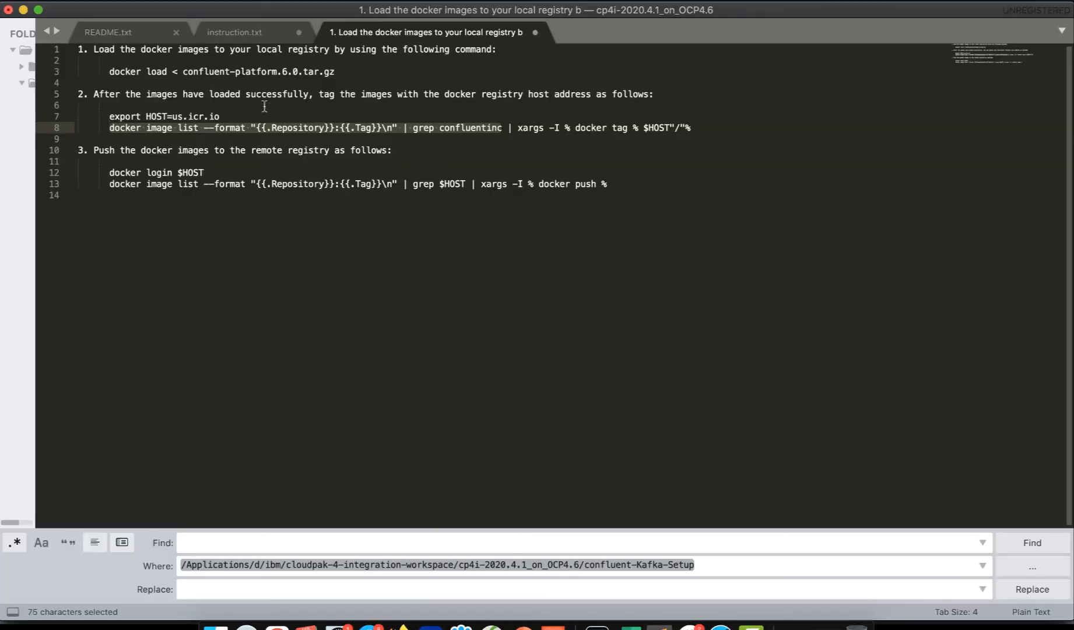
{"action": "left_click", "coordinate": [256, 109]}
{"action": "left_click", "coordinate": [172, 116]}
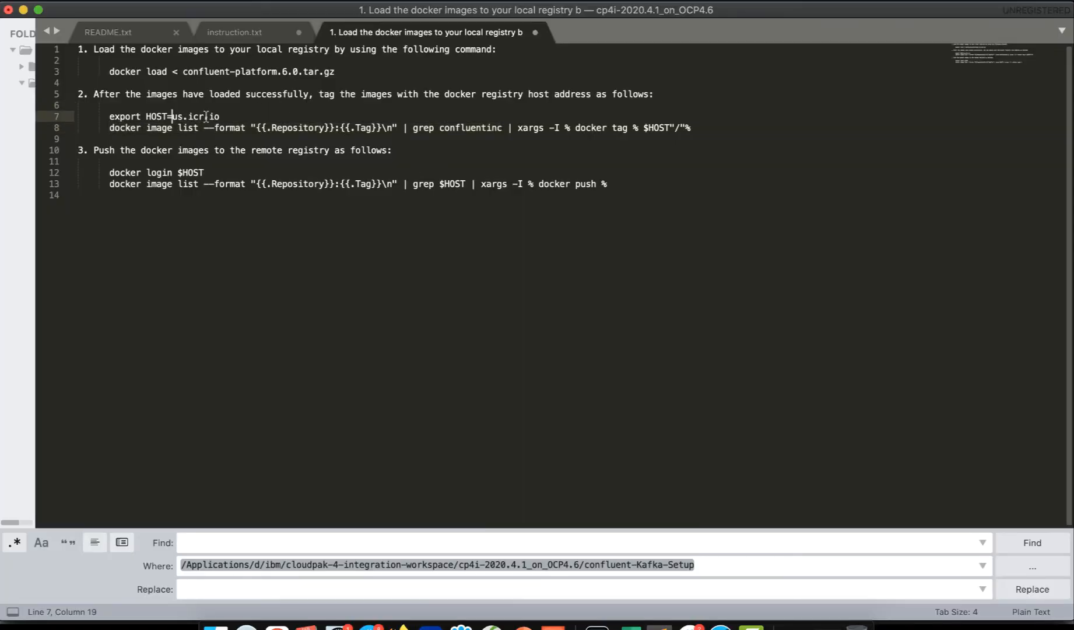
{"action": "left_click", "coordinate": [221, 116], "text": "shift"}
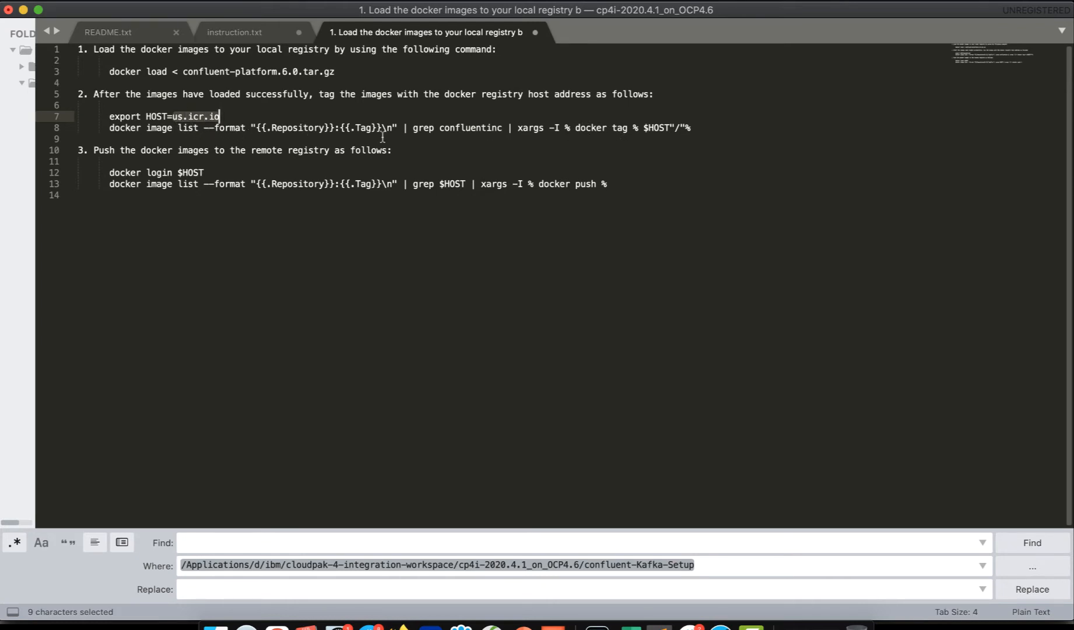
{"action": "left_click", "coordinate": [581, 128]}
{"action": "left_click", "coordinate": [632, 128], "text": "shift"}
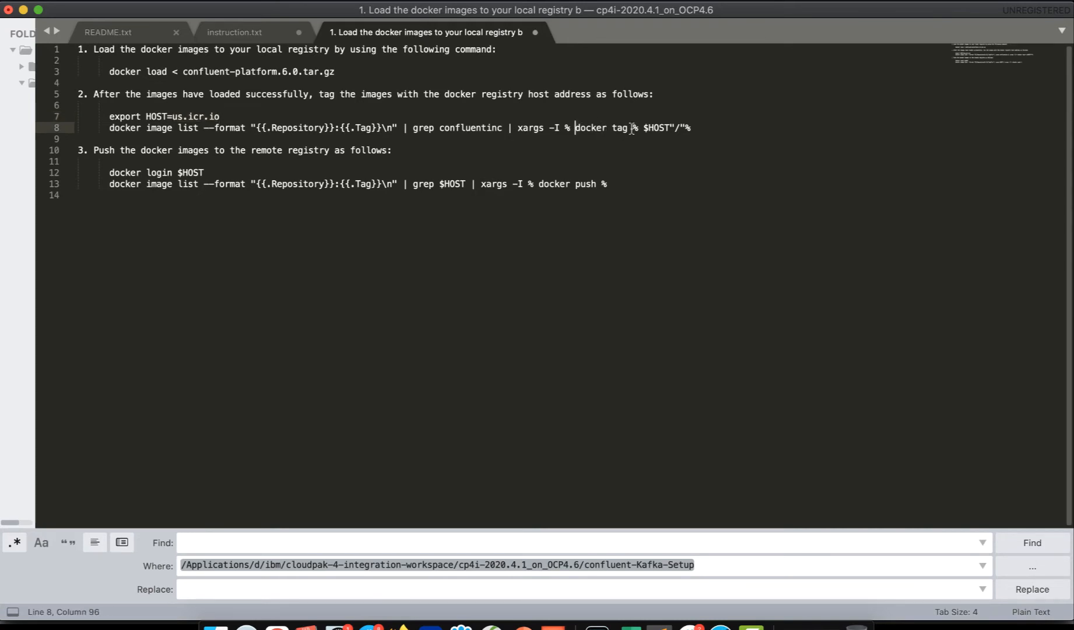
{"action": "left_click", "coordinate": [628, 175]}
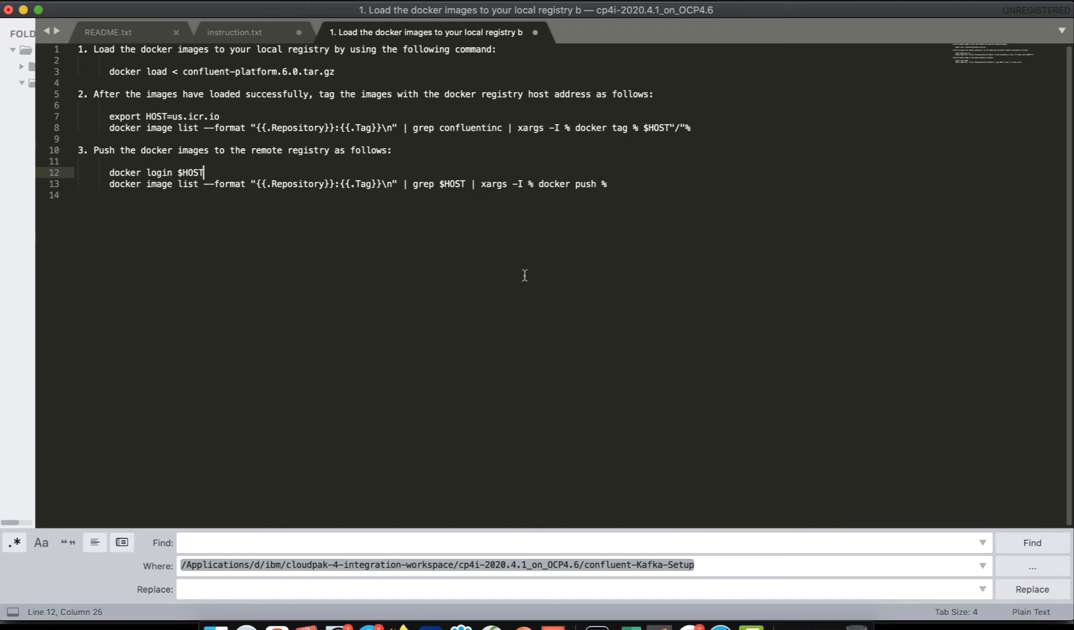
Copy the tagging command's image listing portion, from docker image list through grep confluentinc.
{"action": "left_click", "coordinate": [502, 128]}
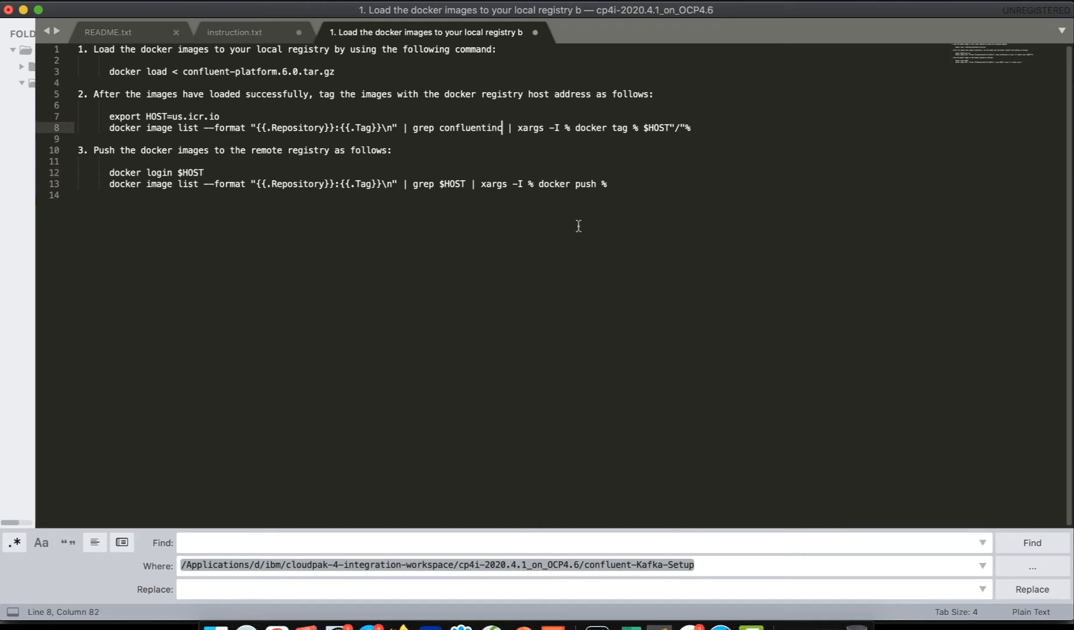
{"action": "key", "text": "super+shift+Left"}
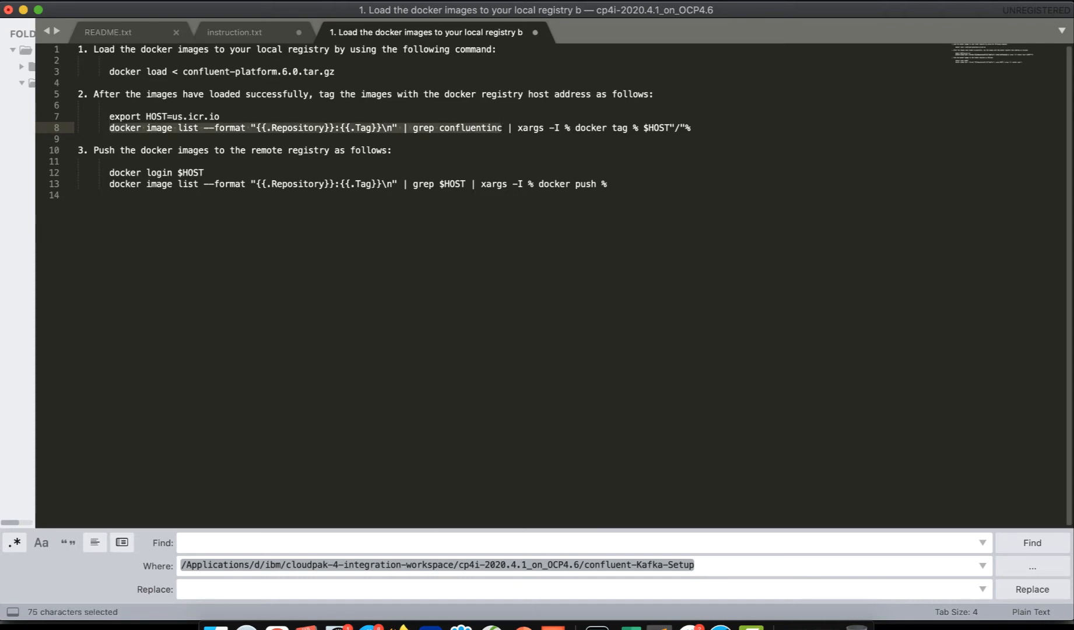
{"action": "key", "text": "super+c"}
Switch to the terminal, open a second pane below the current one, clear it and run the copied image listing command there.
{"action": "key", "text": "super+Tab"}
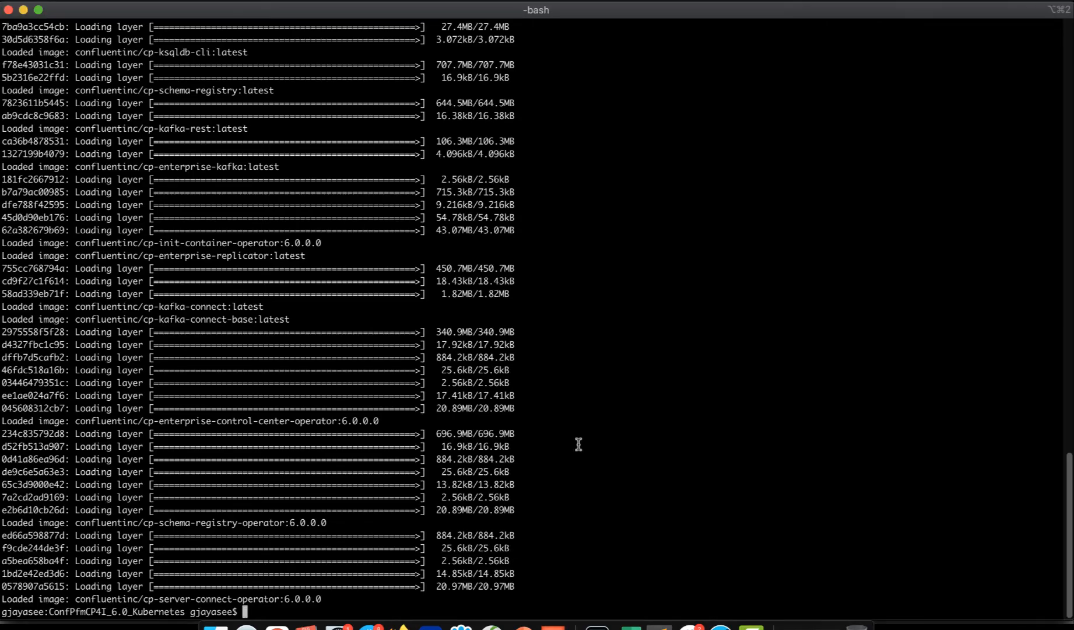
{"action": "key", "text": "super+shift+d"}
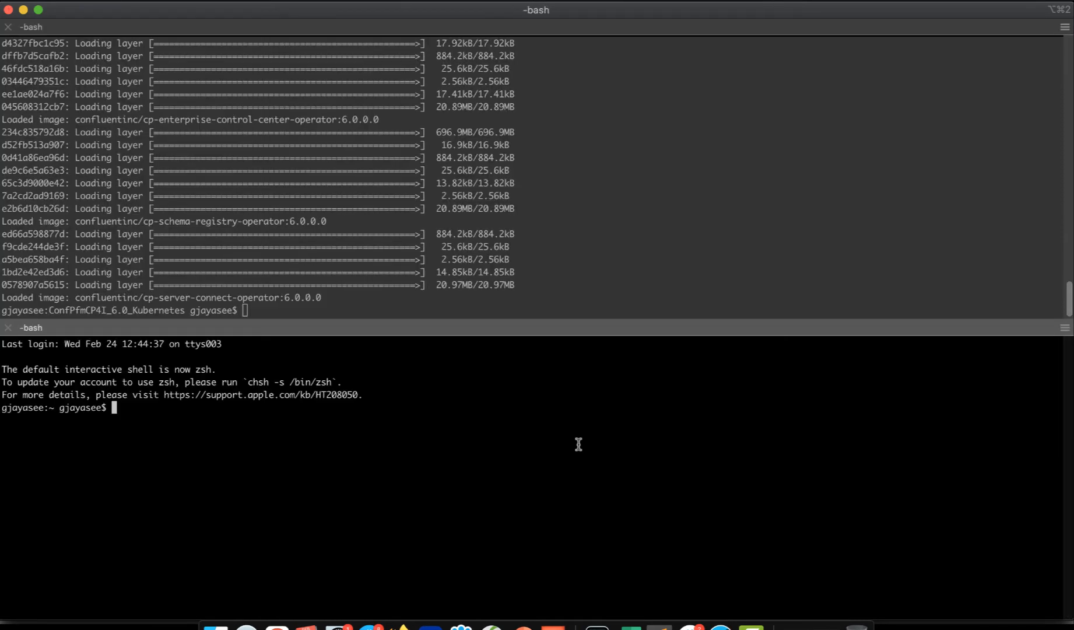
{"action": "key", "text": "ctrl+l"}
{"action": "key", "text": "super+v"}
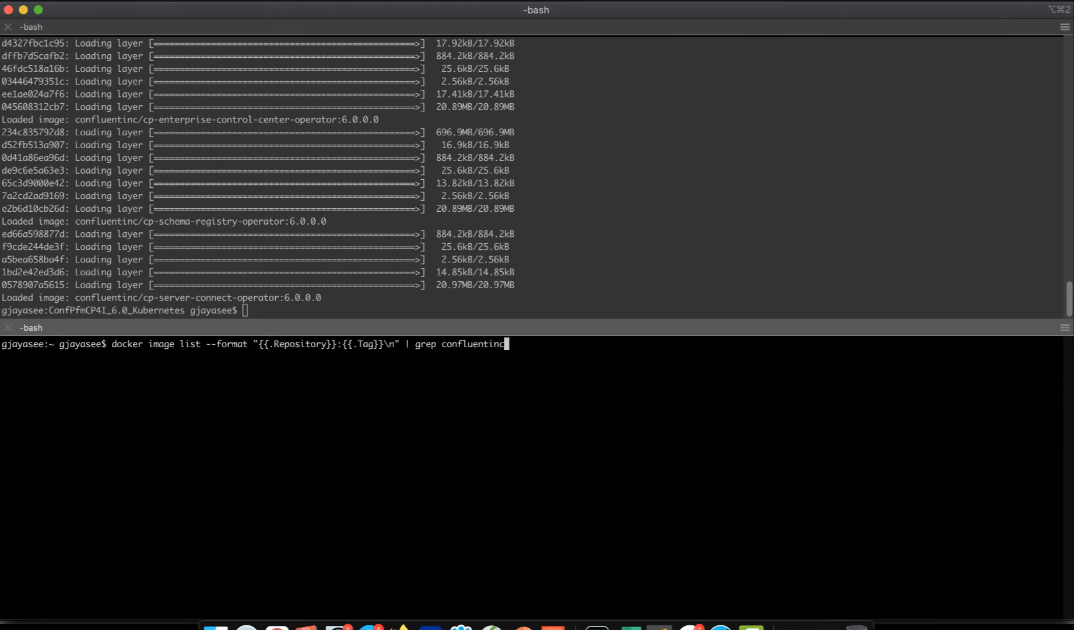
{"action": "key", "text": "Return"}
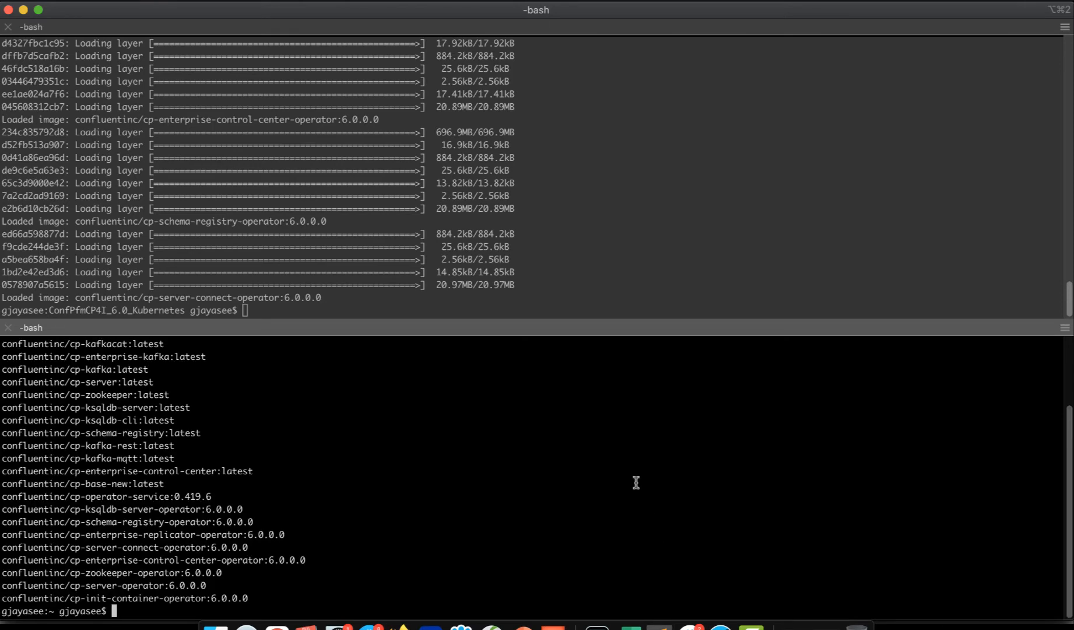
Examine the listed images, distinguishing the confluentinc prefix from the image name and tag in cp-enterprise-replicator-executable:latest.
{"action": "scroll", "coordinate": [635, 482], "scroll_direction": "up", "scroll_amount": 3}
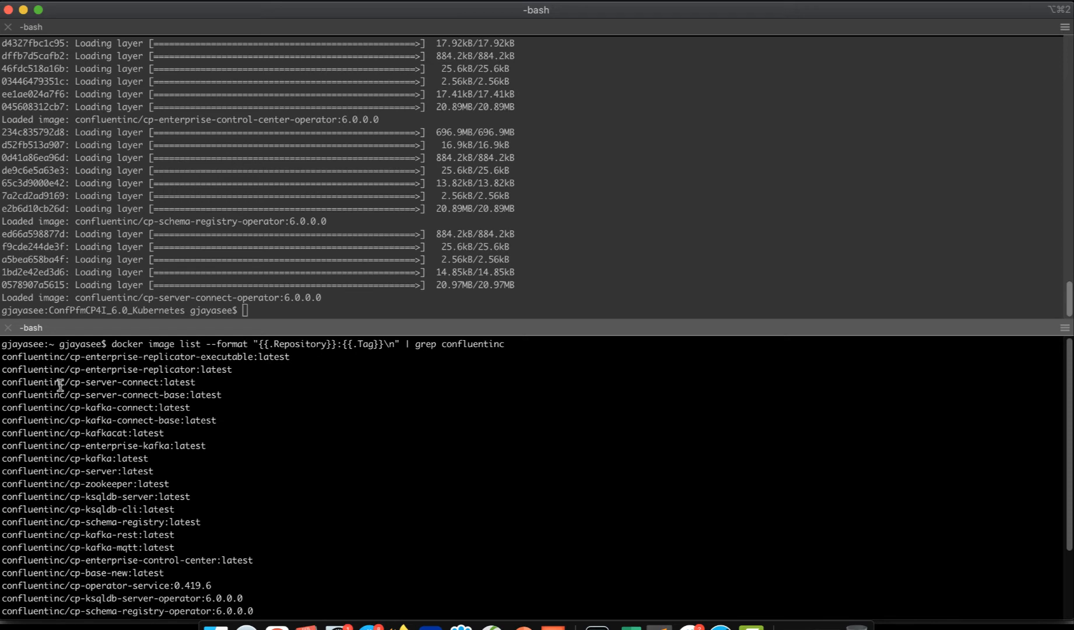
{"action": "left_click_drag", "start_coordinate": [66, 356], "coordinate": [2, 357]}
{"action": "left_click_drag", "start_coordinate": [70, 356], "coordinate": [255, 354]}
{"action": "left_click", "coordinate": [283, 360]}
{"action": "double_click", "coordinate": [283, 360]}
{"action": "scroll", "coordinate": [313, 434], "scroll_direction": "down", "scroll_amount": 3}
{"action": "scroll", "coordinate": [314, 431], "scroll_direction": "up", "scroll_amount": 3}
{"action": "double_click", "coordinate": [39, 356]}
{"action": "left_click_drag", "start_coordinate": [70, 356], "coordinate": [271, 356]}
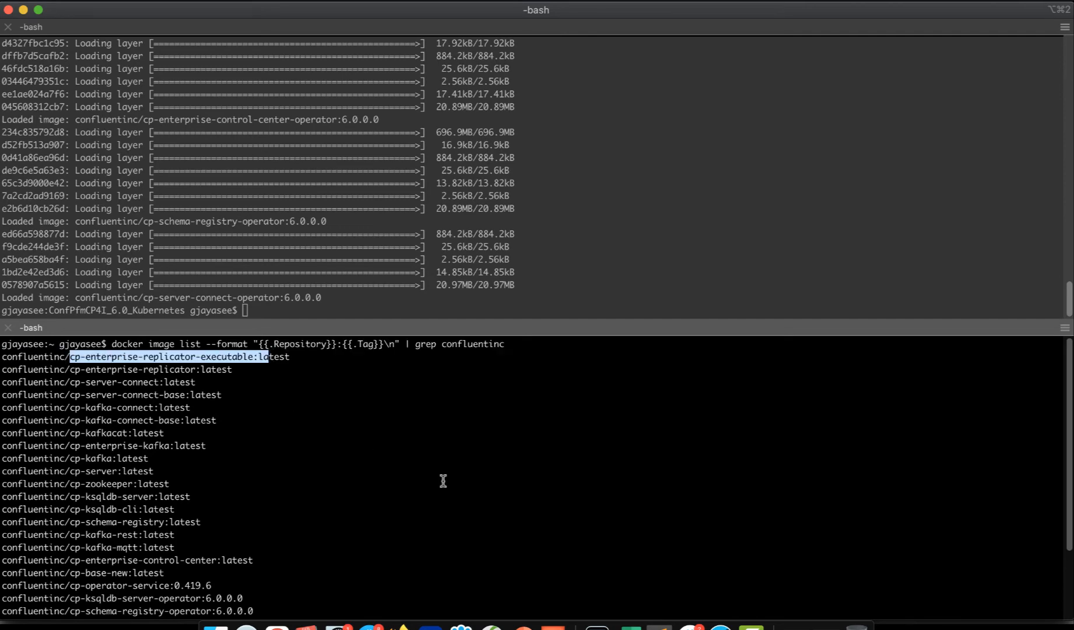
Return to the instructions in Sublime Text, close the search bar, and review the us.icr.io host value and the confluentinc filter.
{"action": "left_click", "coordinate": [659, 625]}
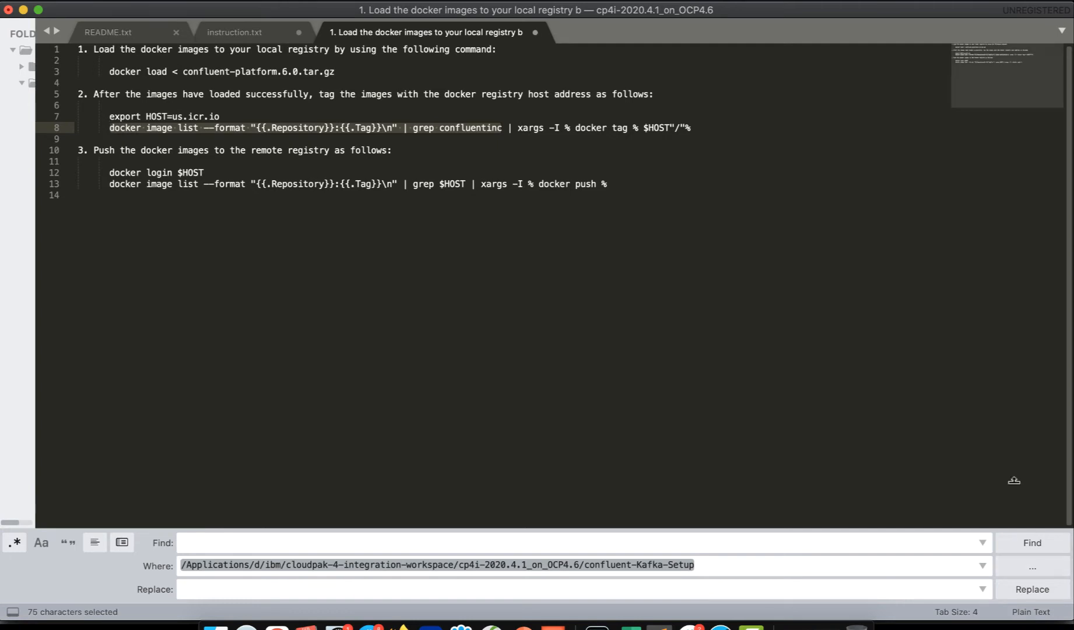
{"action": "key", "text": "Escape"}
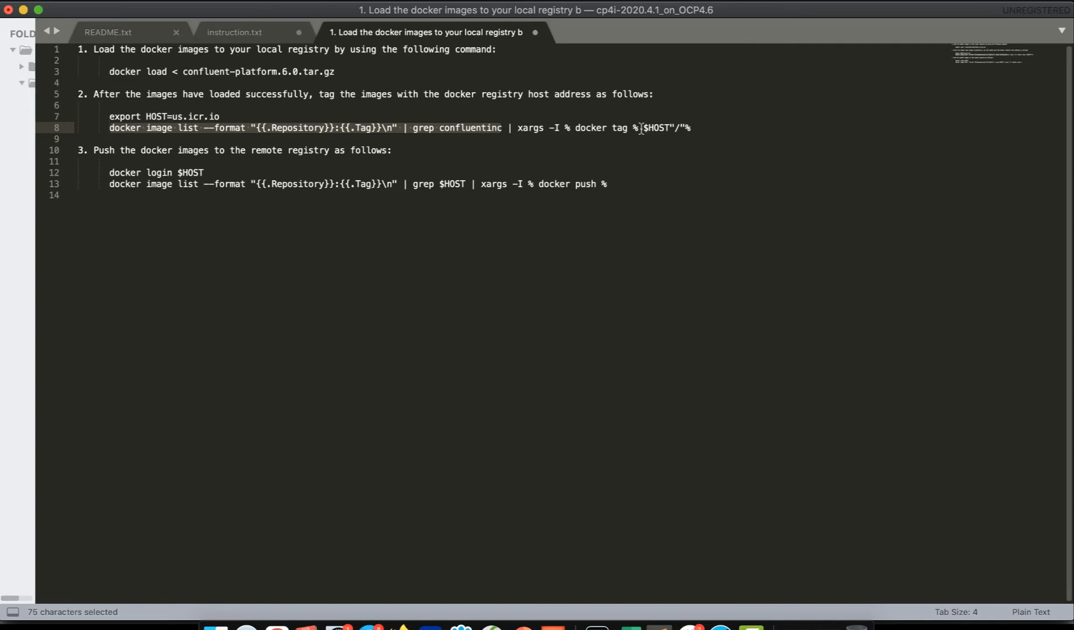
{"action": "left_click", "coordinate": [243, 116]}
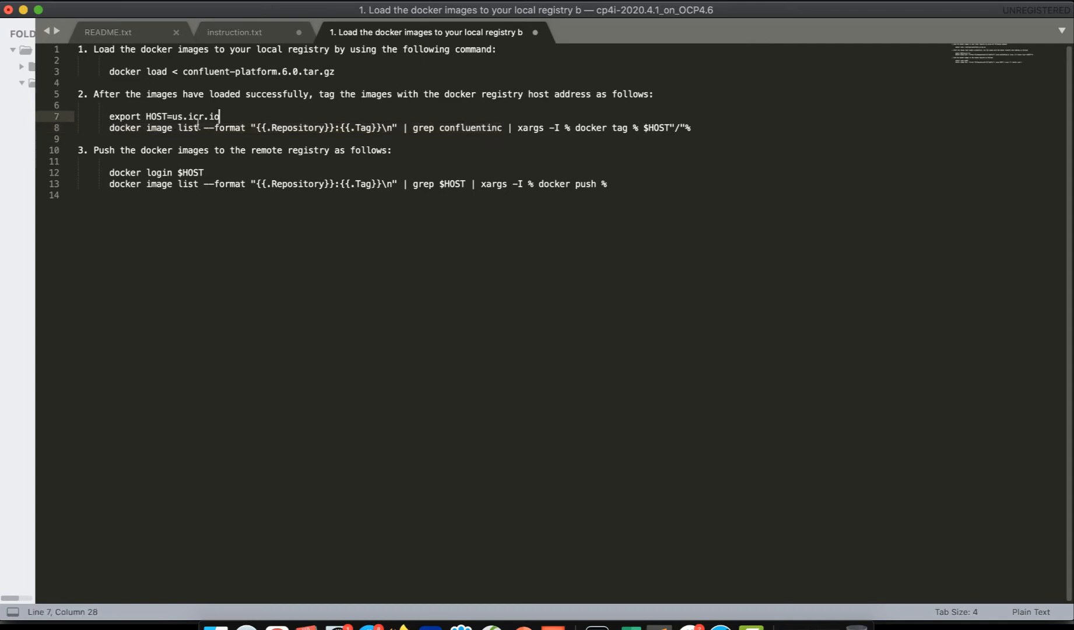
{"action": "left_click", "coordinate": [172, 118], "text": "shift"}
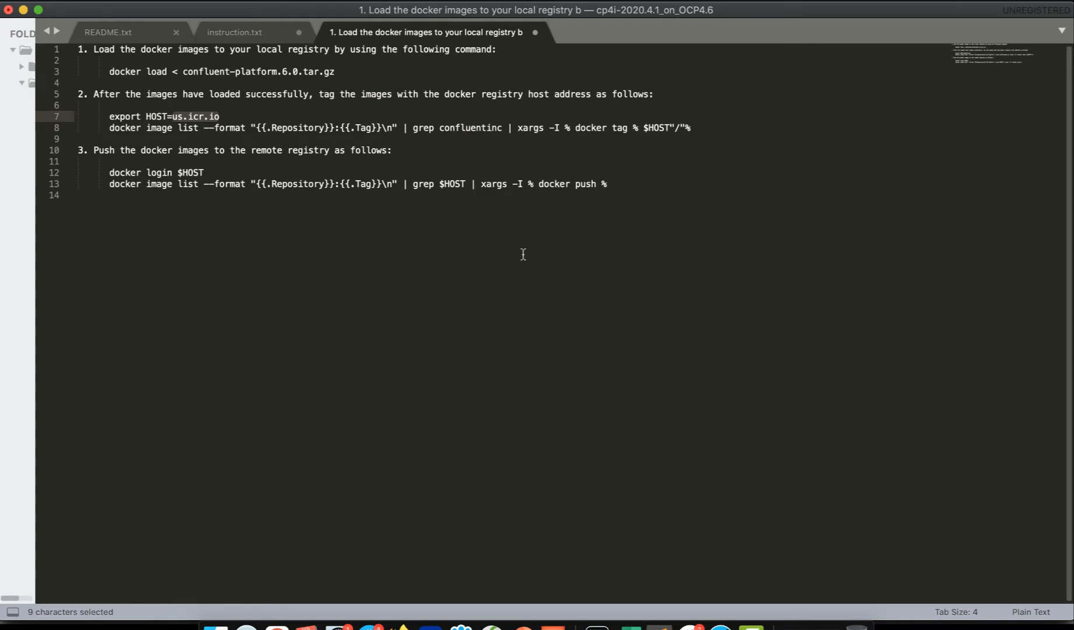
{"action": "double_click", "coordinate": [480, 127]}
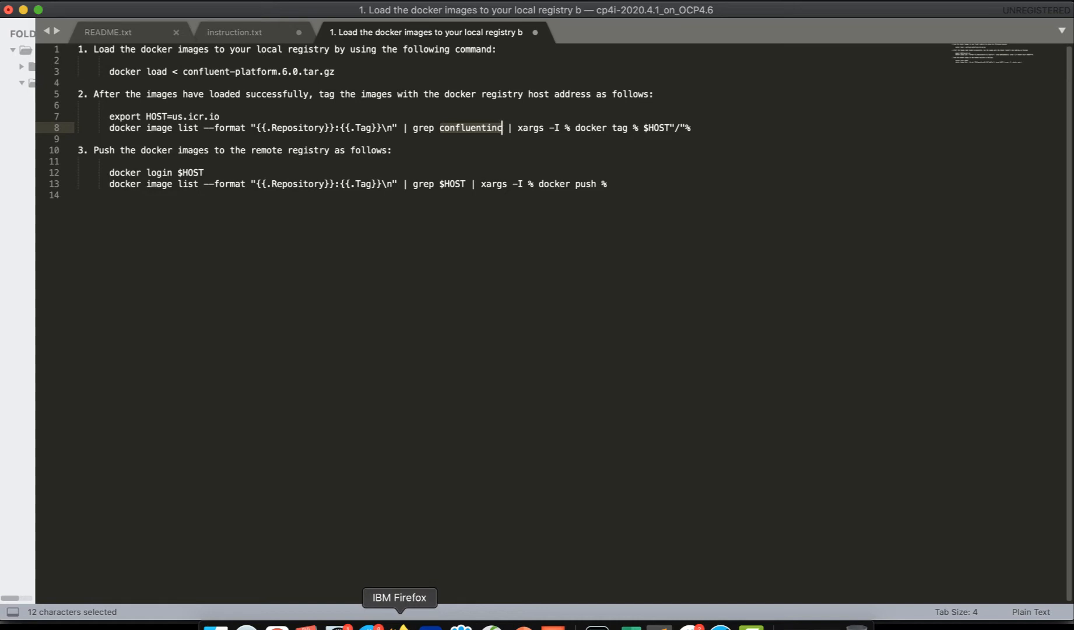
Switch to the IBM Cloud Quick start in Firefox and highlight the namespace and repository placeholders in the docker tag command.
{"action": "left_click", "coordinate": [400, 626]}
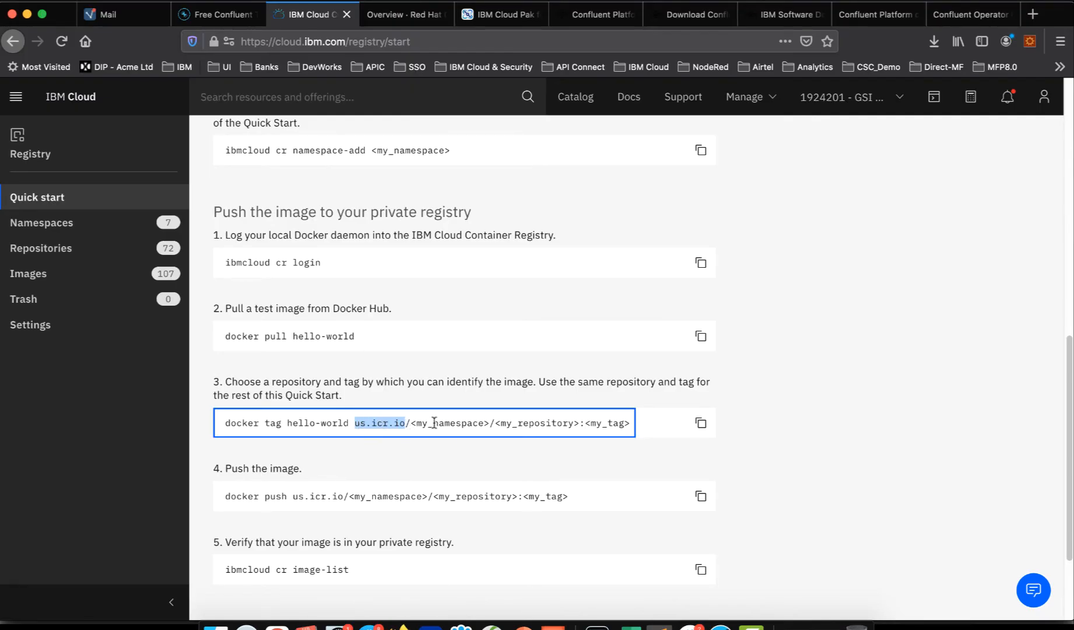
{"action": "left_click_drag", "start_coordinate": [490, 423], "coordinate": [411, 424]}
{"action": "left_click_drag", "start_coordinate": [496, 423], "coordinate": [578, 423]}
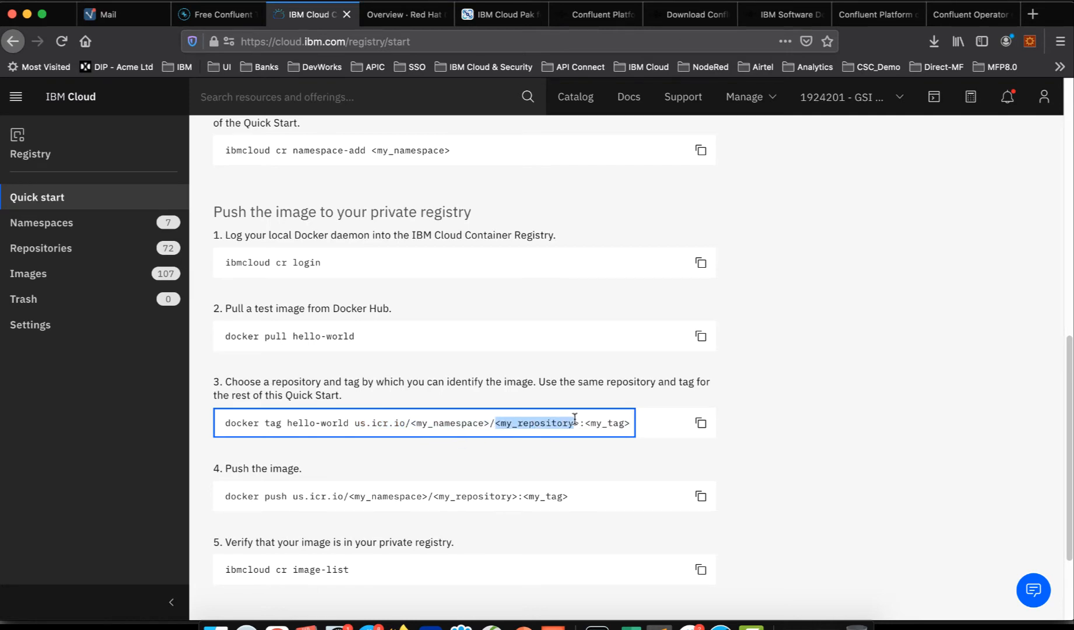
{"action": "left_click", "coordinate": [447, 431]}
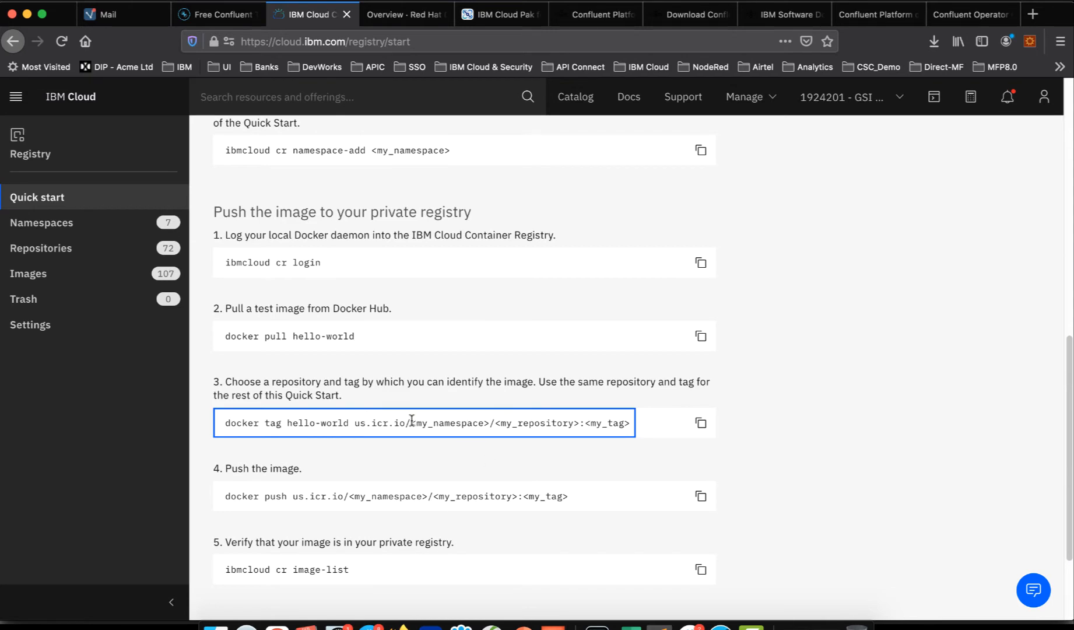
{"action": "left_click_drag", "start_coordinate": [412, 420], "coordinate": [469, 422]}
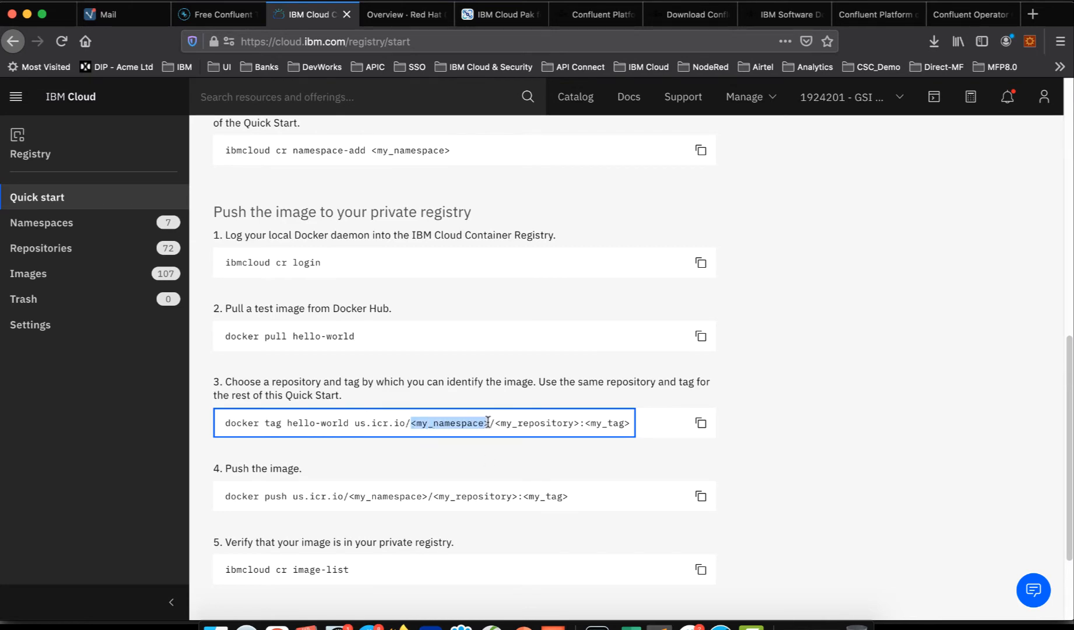
Open the registry's Namespaces list and highlight the existing cp4i-2020-4-1 namespace.
{"action": "left_click", "coordinate": [75, 234]}
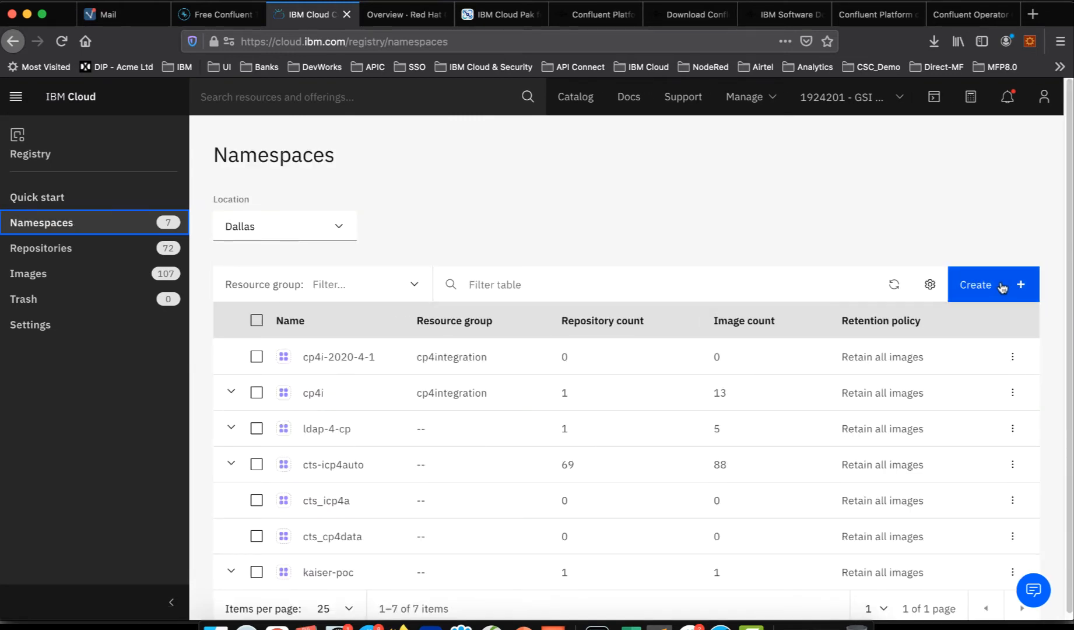
{"action": "left_click", "coordinate": [303, 359]}
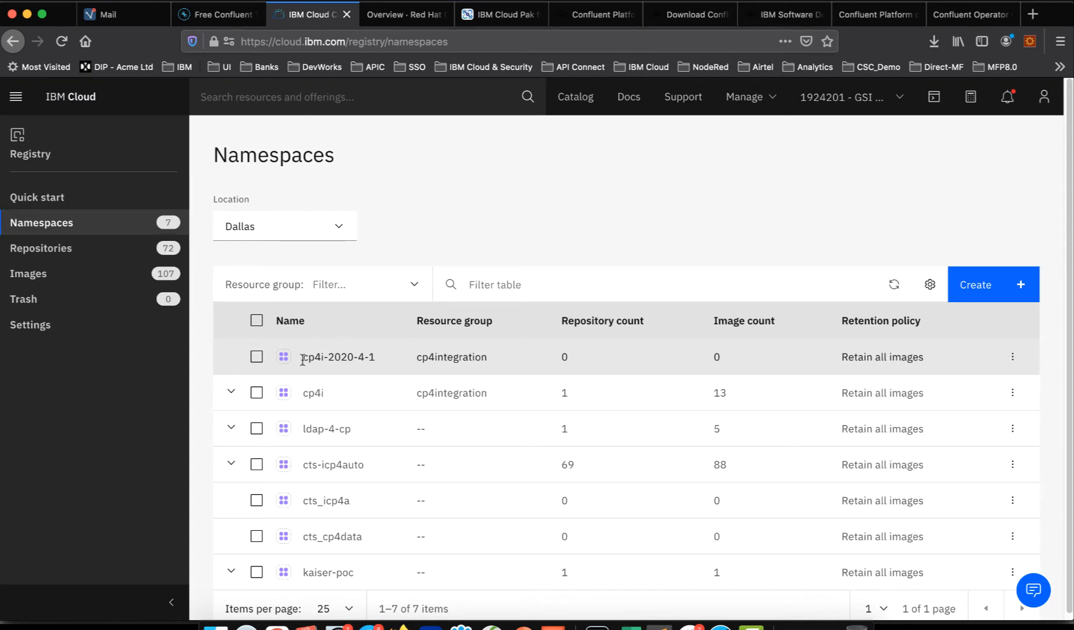
{"action": "left_click_drag", "start_coordinate": [302, 360], "coordinate": [376, 360]}
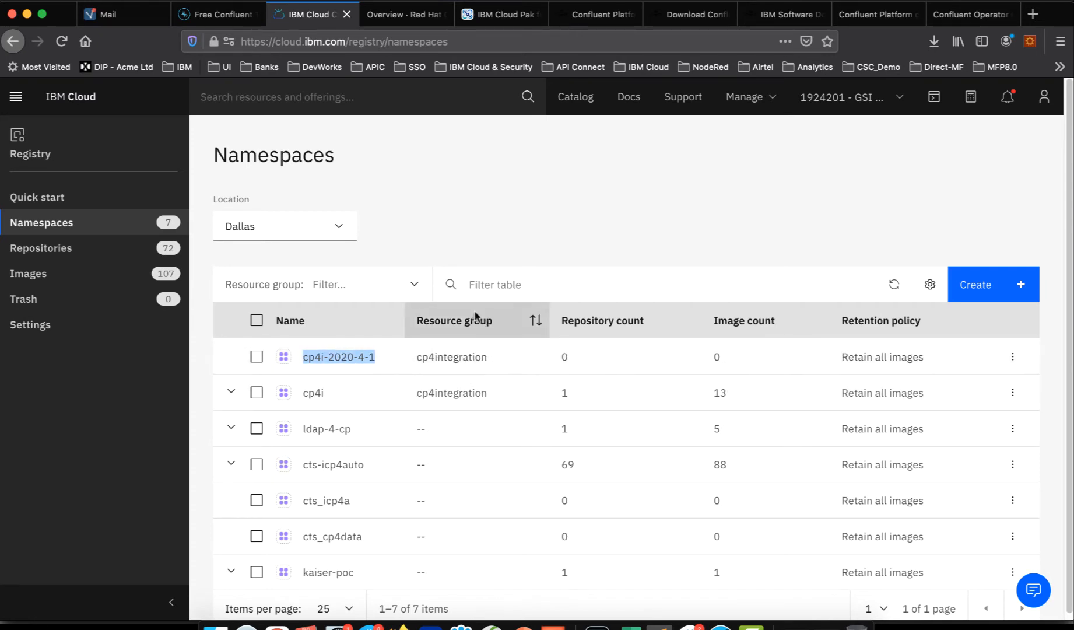
Review the resource group choices and name field in the form for creating a registry namespace, and cancel without creating one.
{"action": "left_click", "coordinate": [1002, 284]}
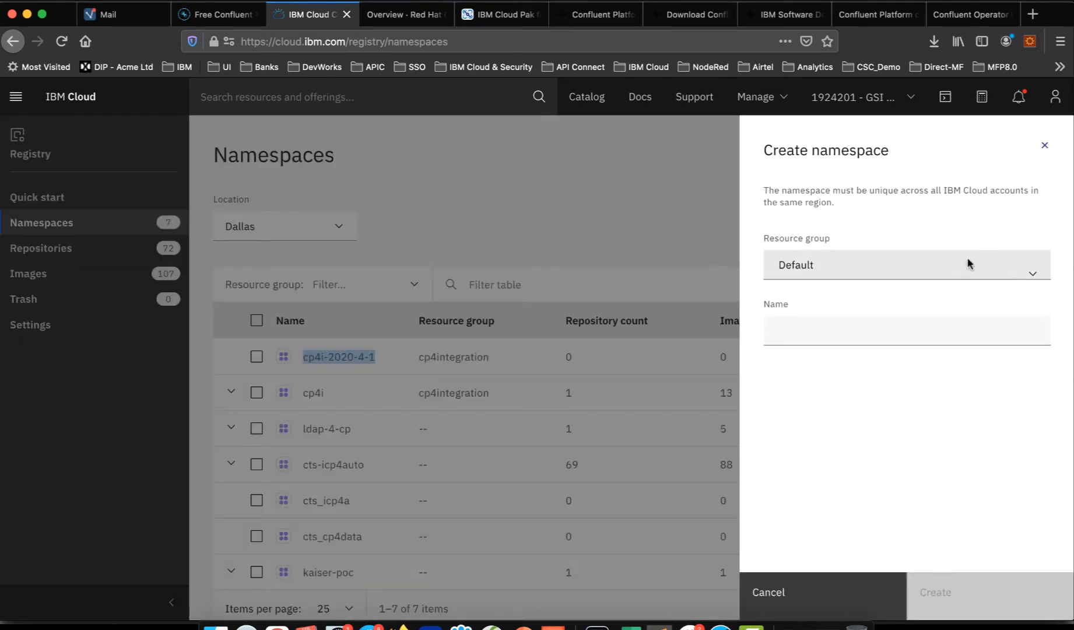
{"action": "left_click", "coordinate": [1033, 269]}
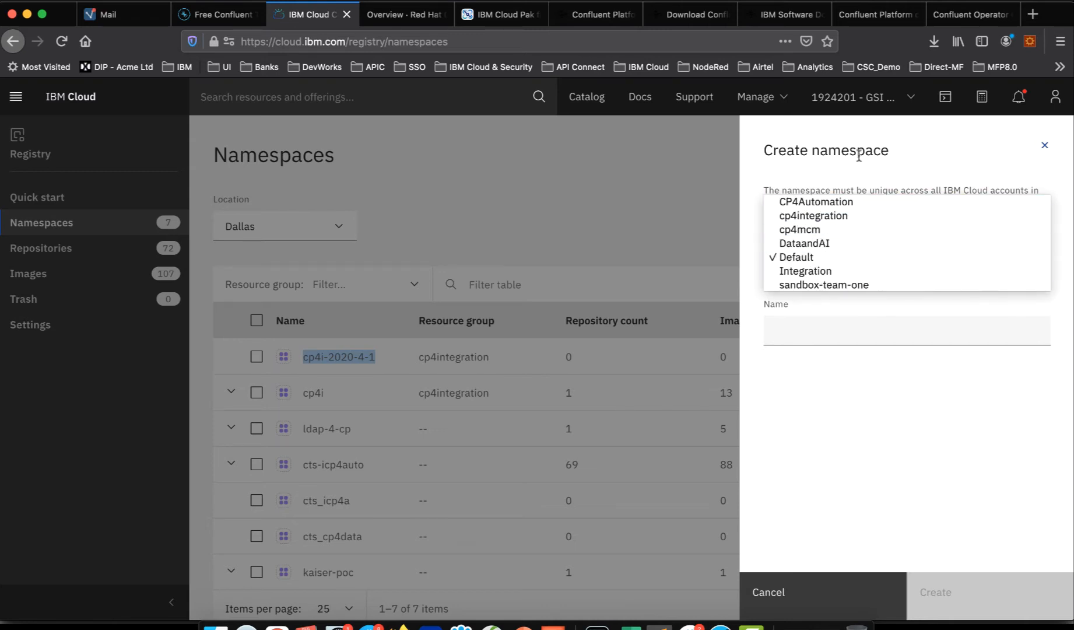
{"action": "left_click", "coordinate": [989, 147]}
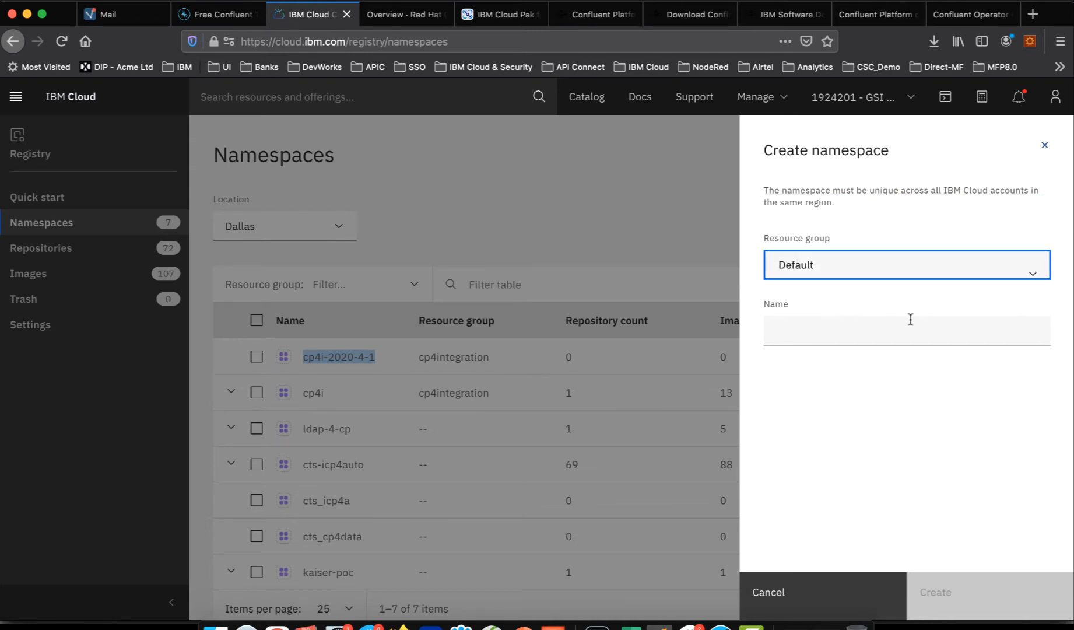
{"action": "left_click", "coordinate": [892, 328]}
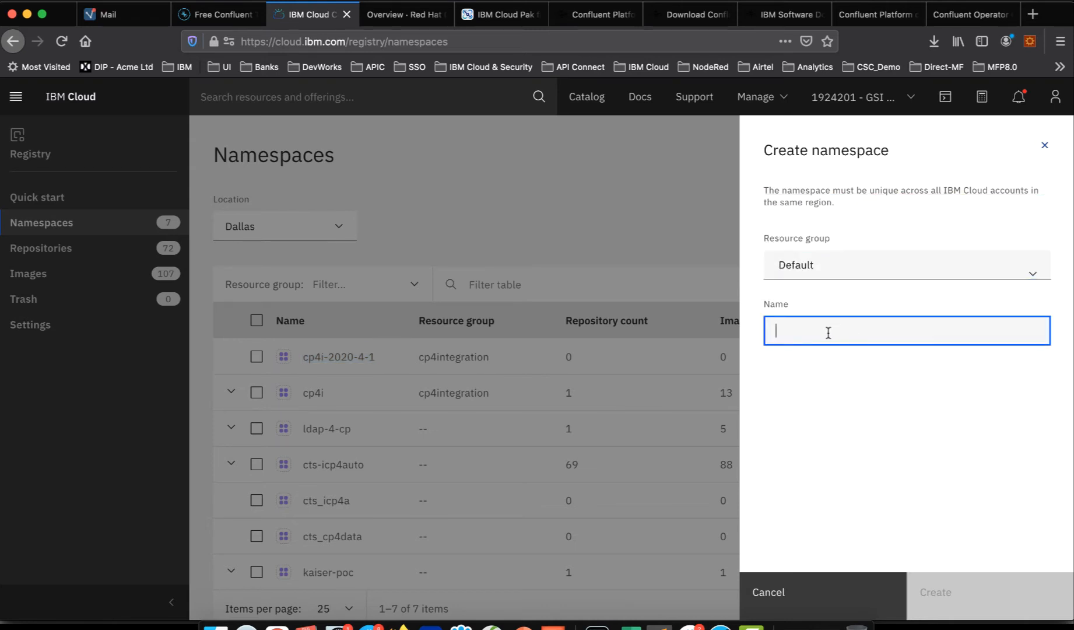
{"action": "left_click", "coordinate": [784, 598]}
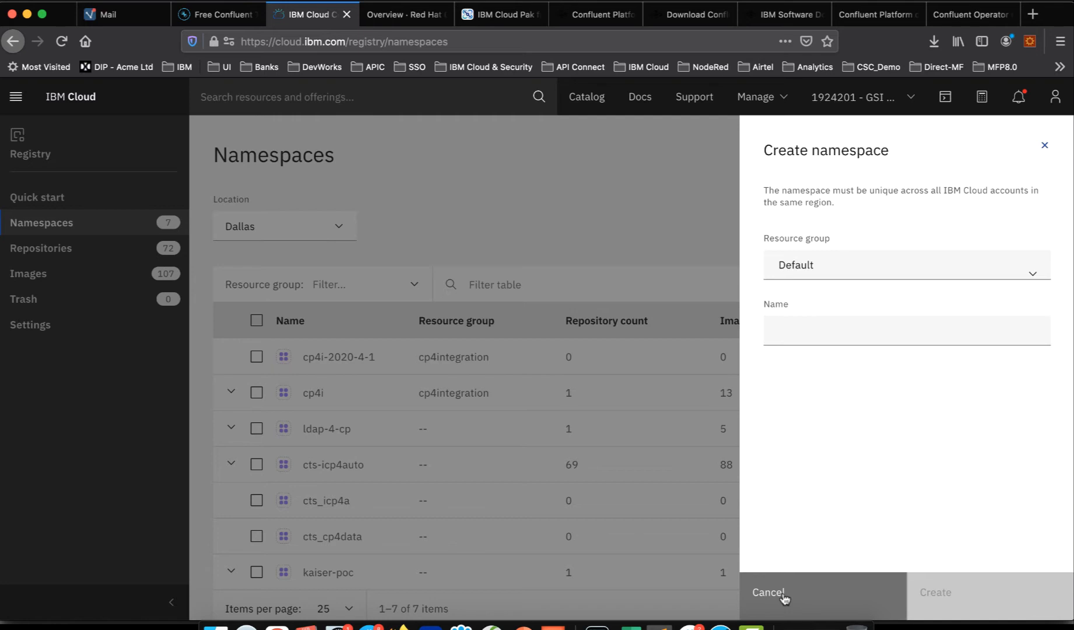
{"action": "left_click", "coordinate": [784, 598]}
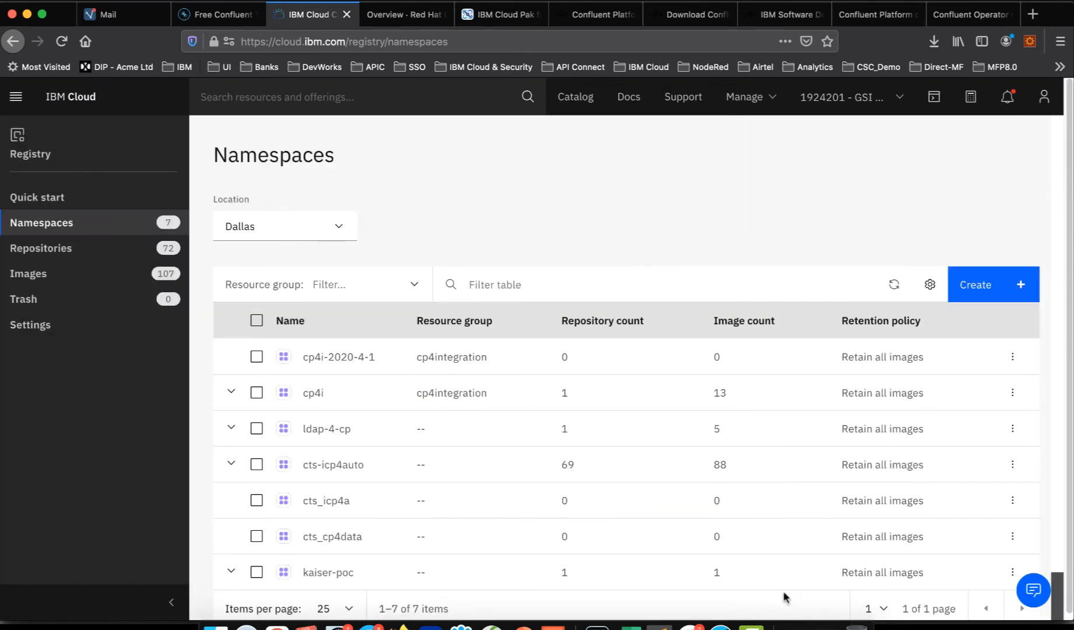
Copy the cp4i-2020-4-1 namespace name and append it to the host in Sublime Text, giving export HOST=us.icr.io/cp4i-2020-4-1.
{"action": "left_click_drag", "start_coordinate": [303, 357], "coordinate": [374, 357]}
{"action": "right_click", "coordinate": [366, 356]}
{"action": "left_click", "coordinate": [385, 364]}
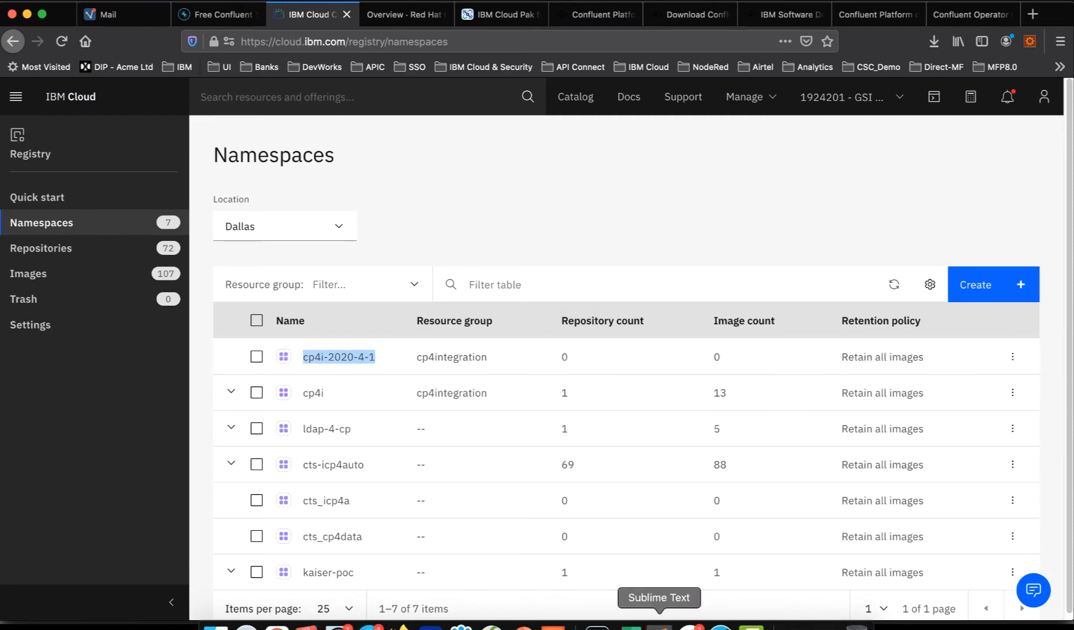
{"action": "left_click", "coordinate": [659, 626]}
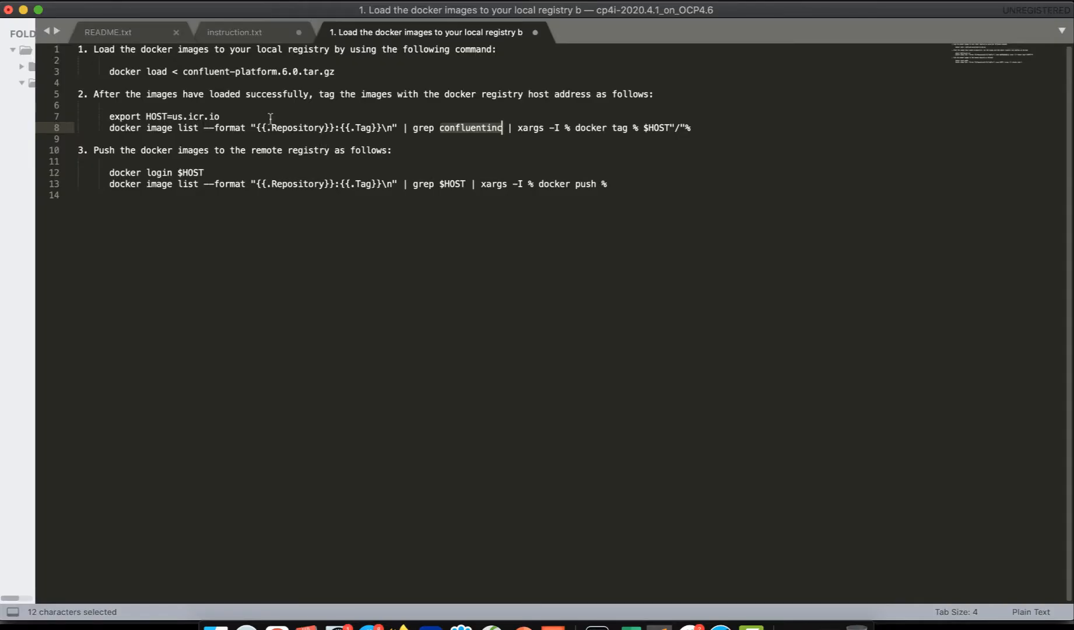
{"action": "left_click", "coordinate": [249, 115]}
{"action": "type", "text": "/"}
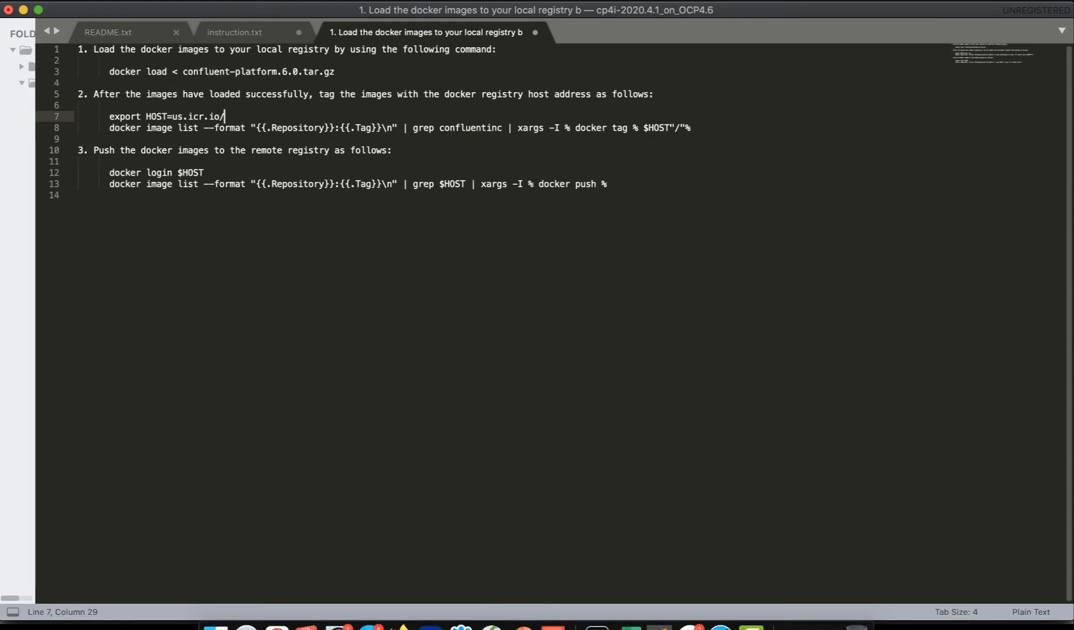
{"action": "key", "text": "super+v"}
Check the slash after $HOST in the tag command against the confluentinc prefix and image name listed in iTerm.
{"action": "left_click_drag", "start_coordinate": [672, 128], "coordinate": [678, 128]}
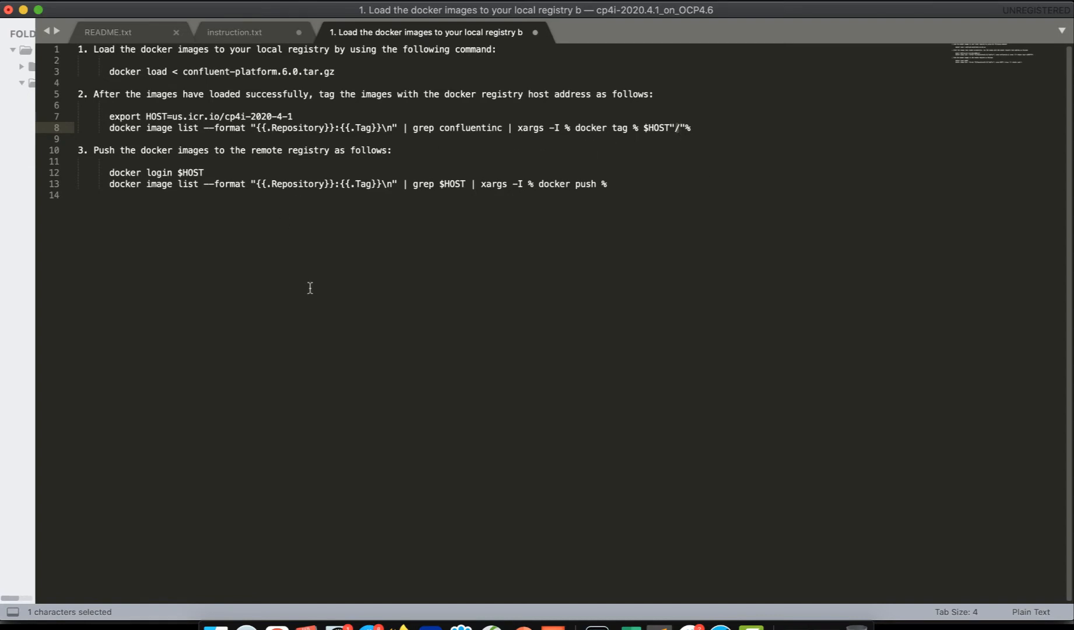
{"action": "left_click", "coordinate": [596, 626]}
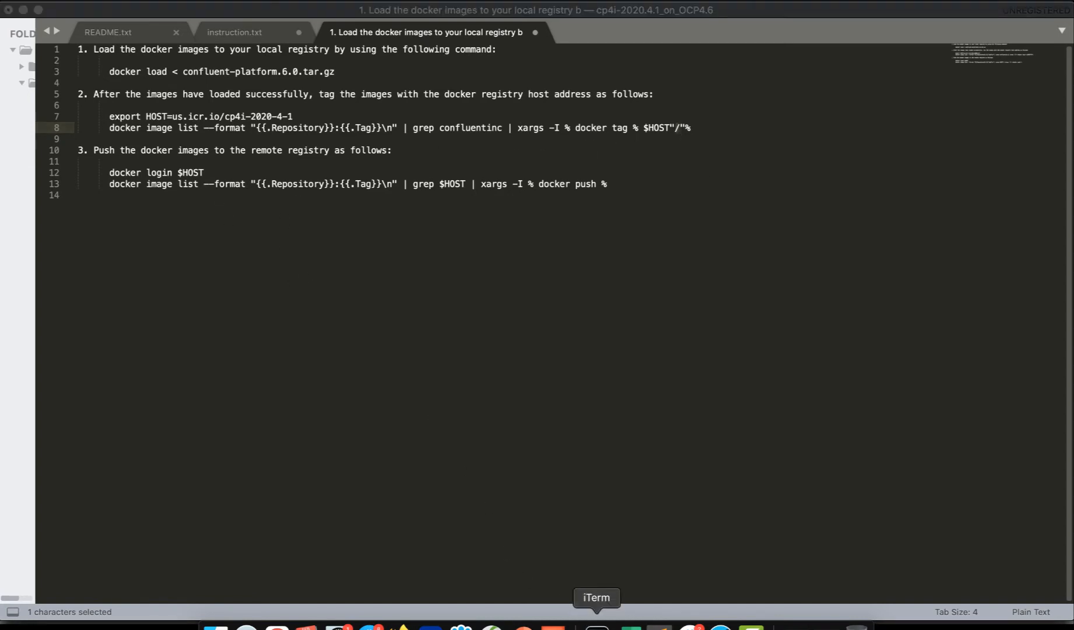
{"action": "double_click", "coordinate": [53, 357]}
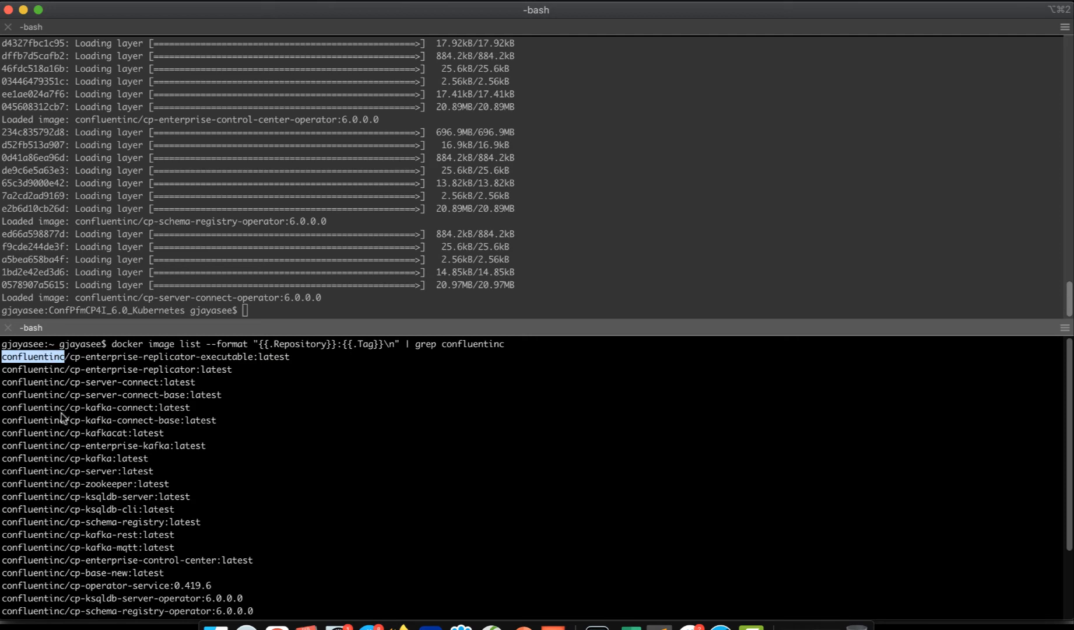
{"action": "left_click_drag", "start_coordinate": [70, 357], "coordinate": [168, 358]}
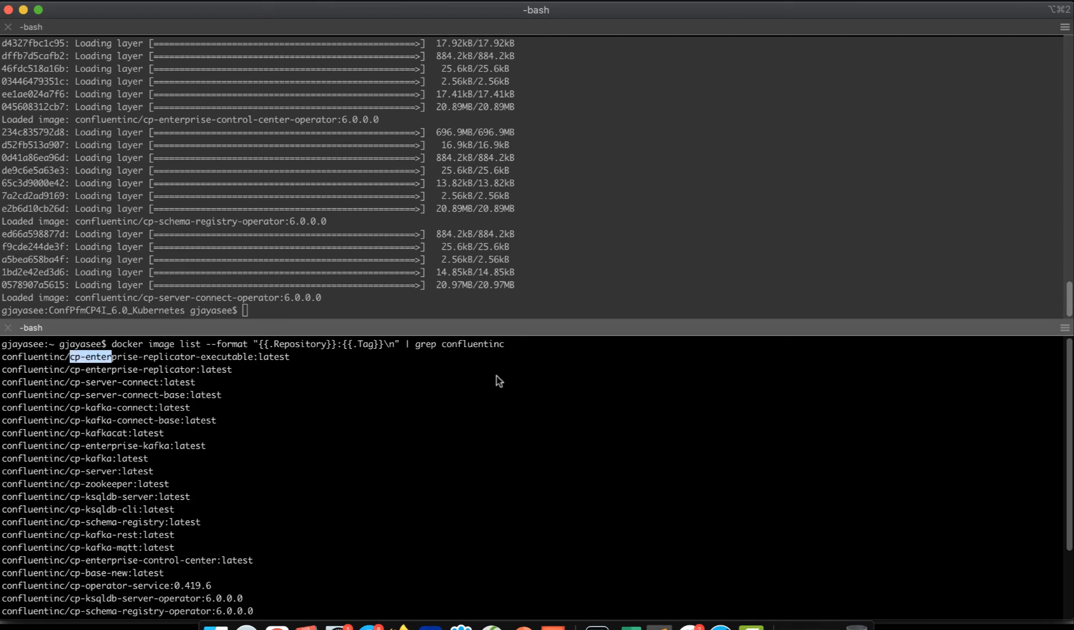
Copy the export HOST=us.icr.io/cp4i-2020-4-1 command from Sublime Text, run it in iTerm, and verify it with echo $HOST.
{"action": "left_click", "coordinate": [659, 626]}
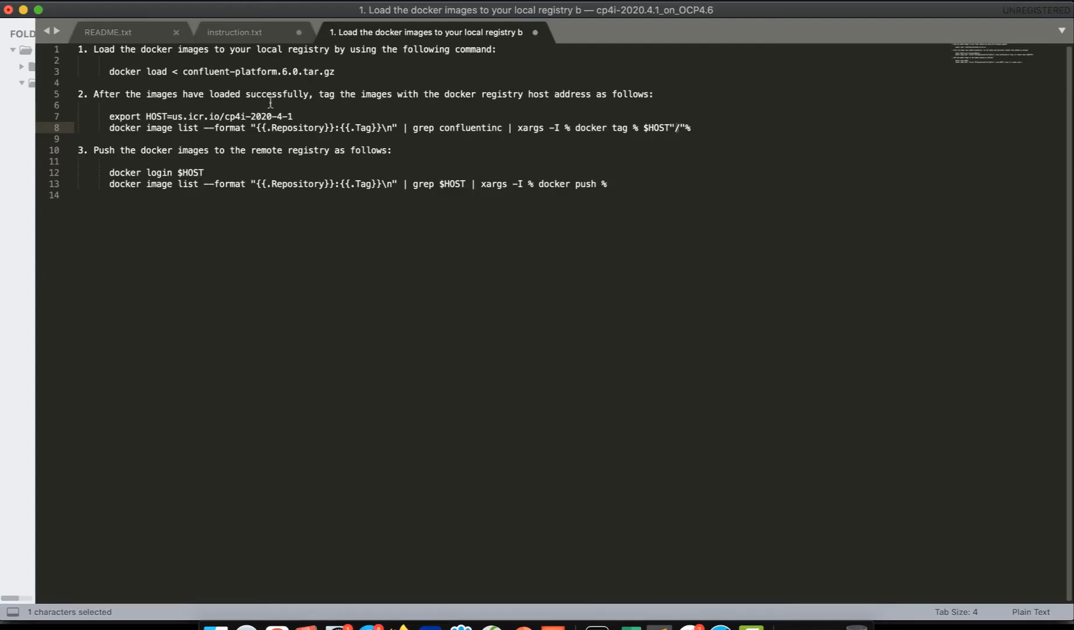
{"action": "left_click", "coordinate": [108, 116]}
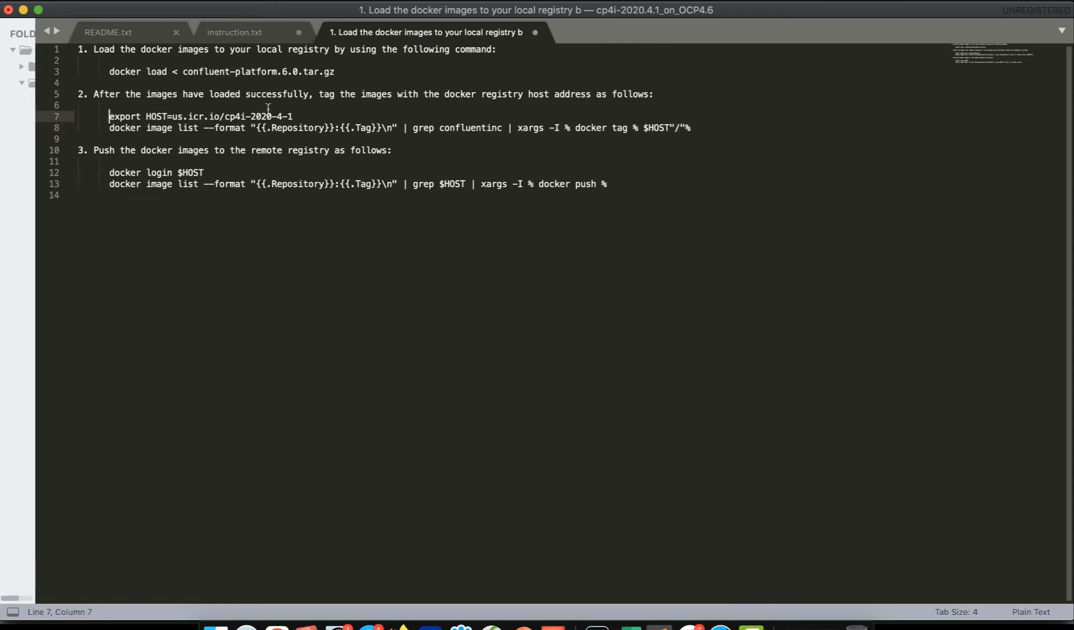
{"action": "left_click", "coordinate": [297, 116], "text": "shift"}
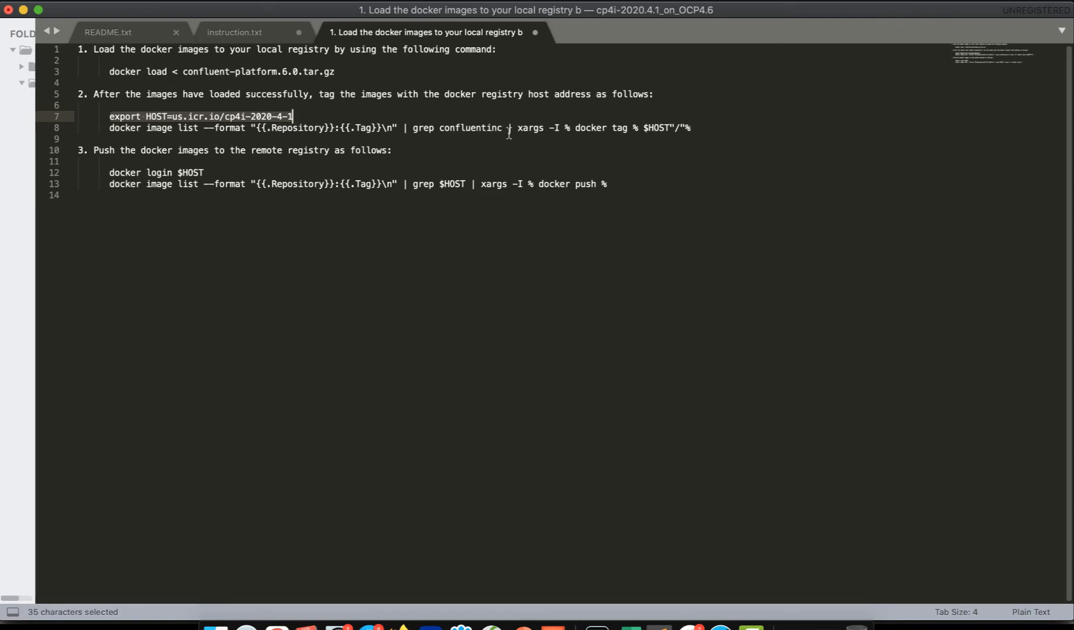
{"action": "key", "text": "super+c"}
{"action": "left_click", "coordinate": [597, 623]}
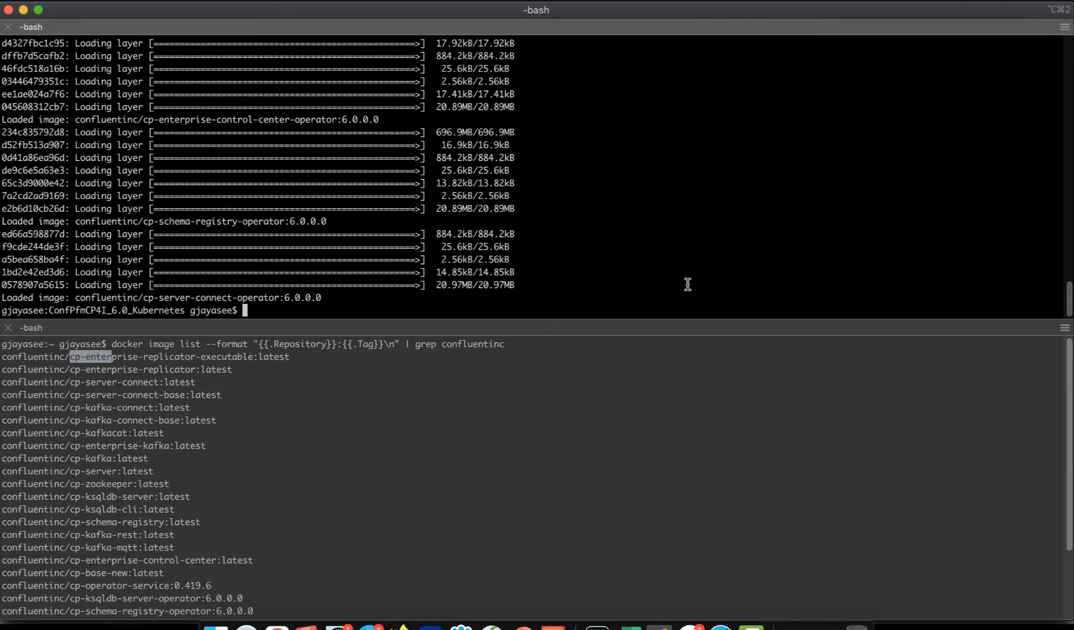
{"action": "key", "text": "super+v"}
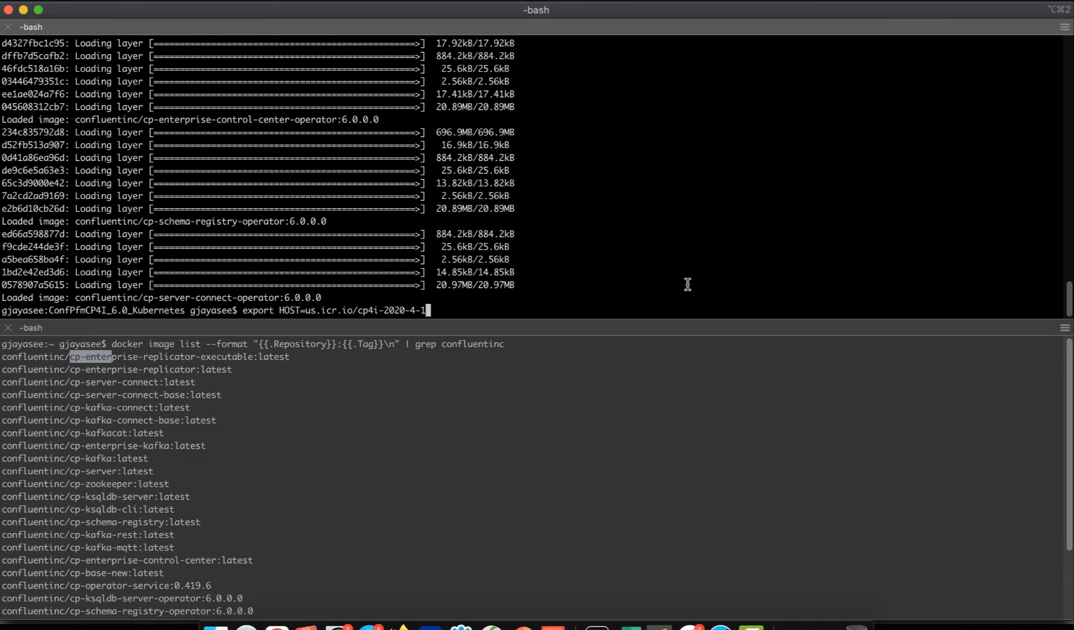
{"action": "key", "text": "Return"}
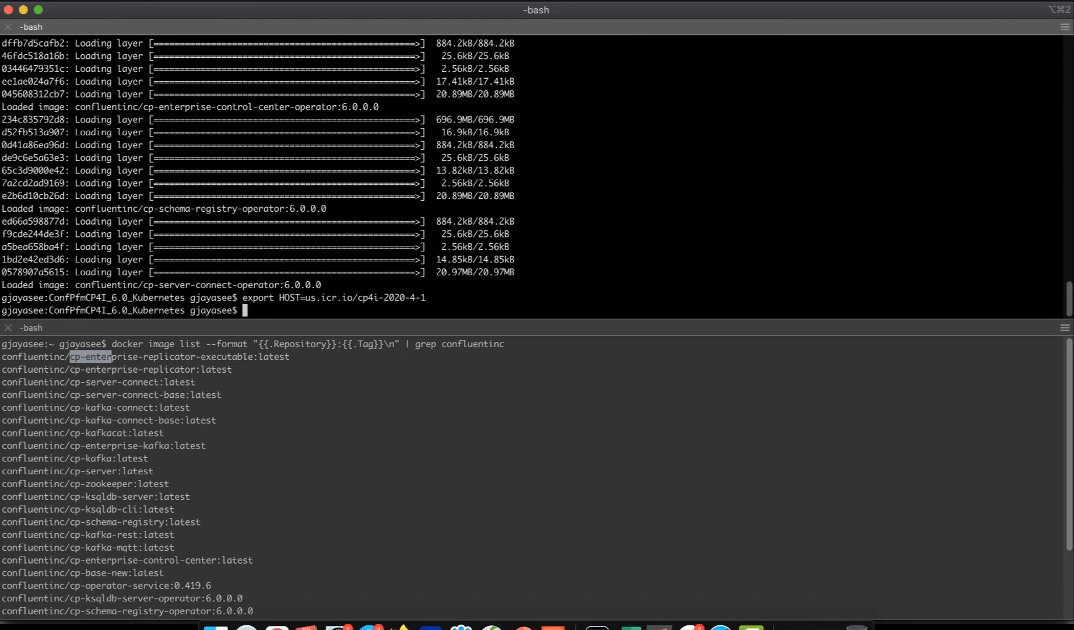
{"action": "type", "text": "echo $HOST"}
{"action": "key", "text": "Return"}
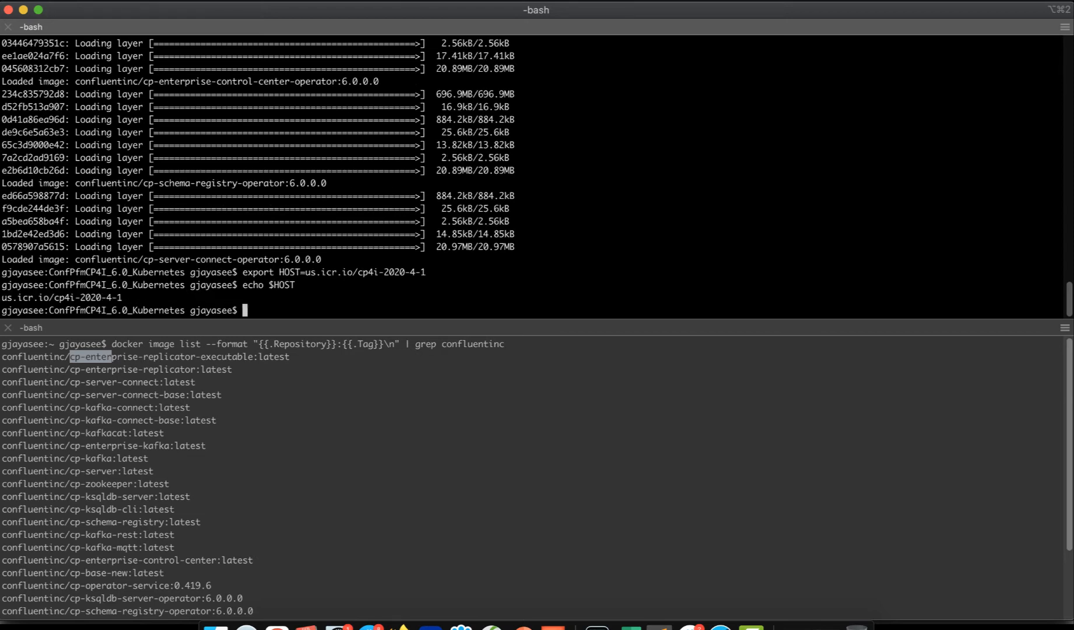
Copy the line 8 docker tag command from the Sublime Text instructions and run it in iTerm to tag all confluentinc images with $HOST.
{"action": "key", "text": "super+Tab"}
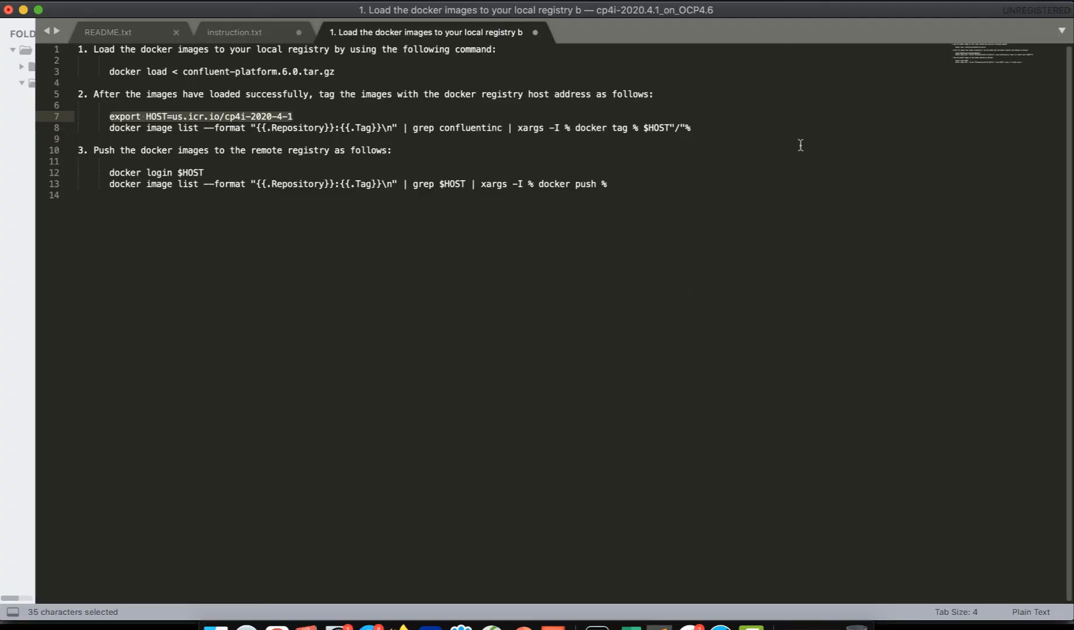
{"action": "left_click", "coordinate": [696, 127]}
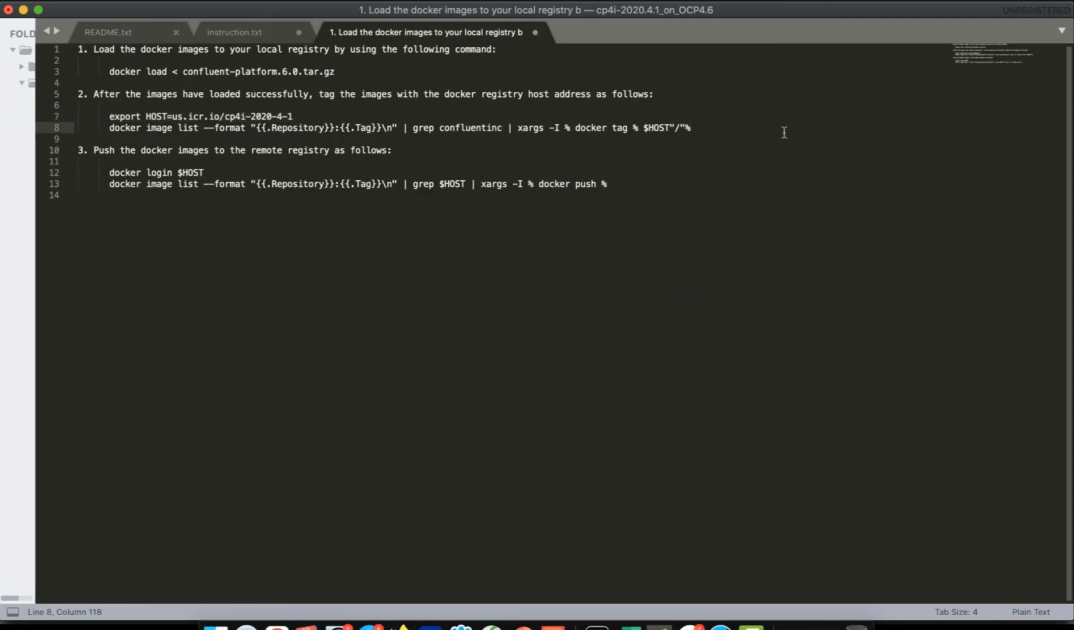
{"action": "key", "text": "super+shift+Left"}
{"action": "key", "text": "super+c"}
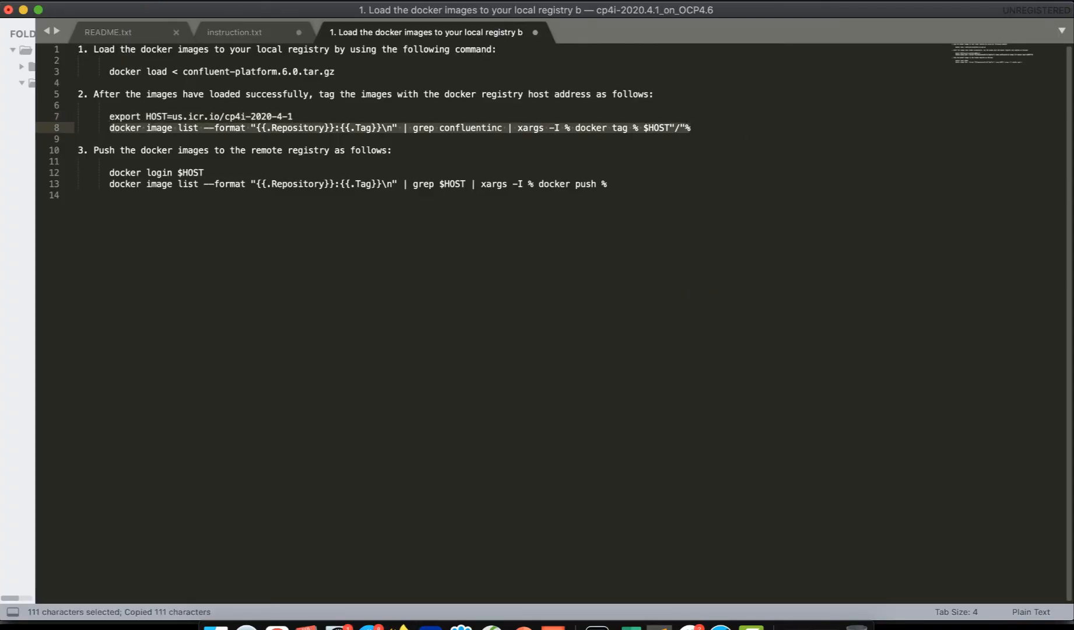
{"action": "key", "text": "super+Tab"}
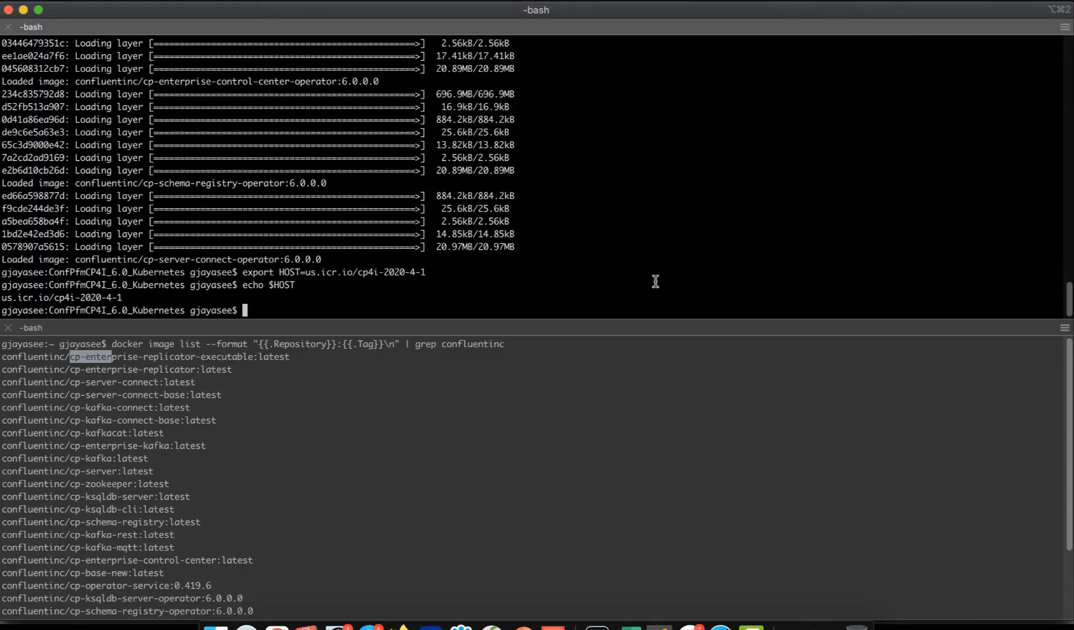
{"action": "key", "text": "super+v"}
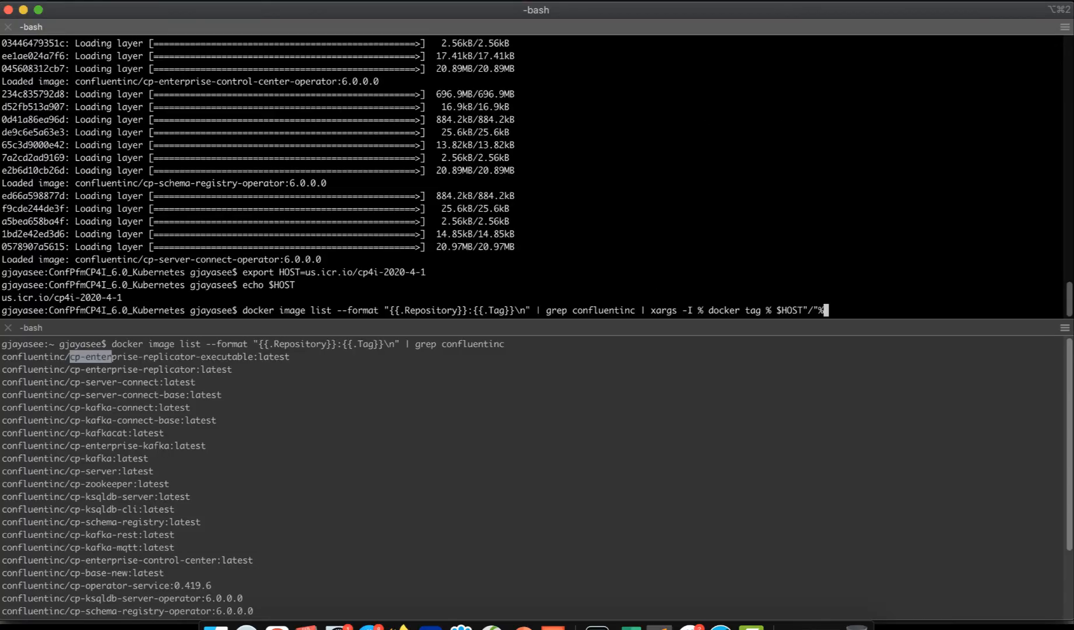
{"action": "key", "text": "Return"}
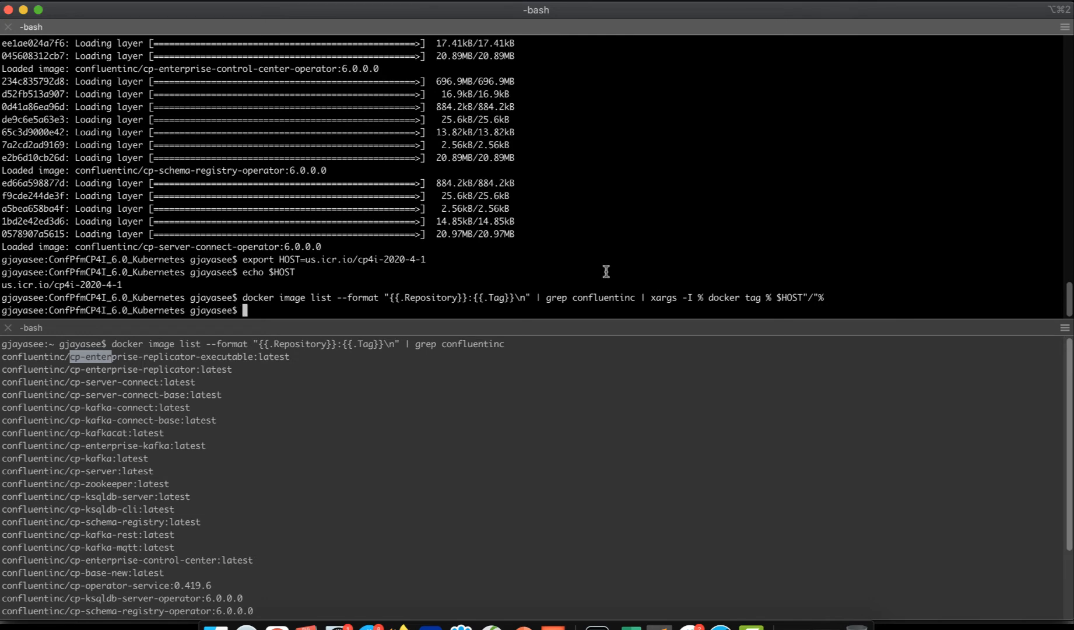
Clear the second terminal session and list the docker images again, filtered by confluentinc.
{"action": "left_click", "coordinate": [368, 387]}
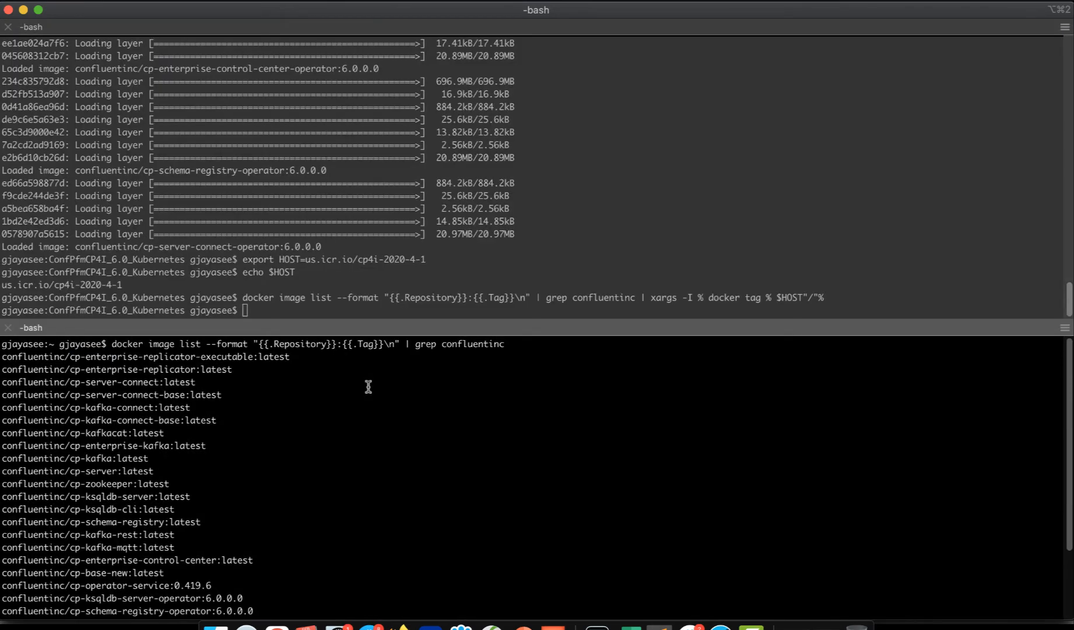
{"action": "scroll", "coordinate": [368, 387], "scroll_direction": "down", "scroll_amount": 3}
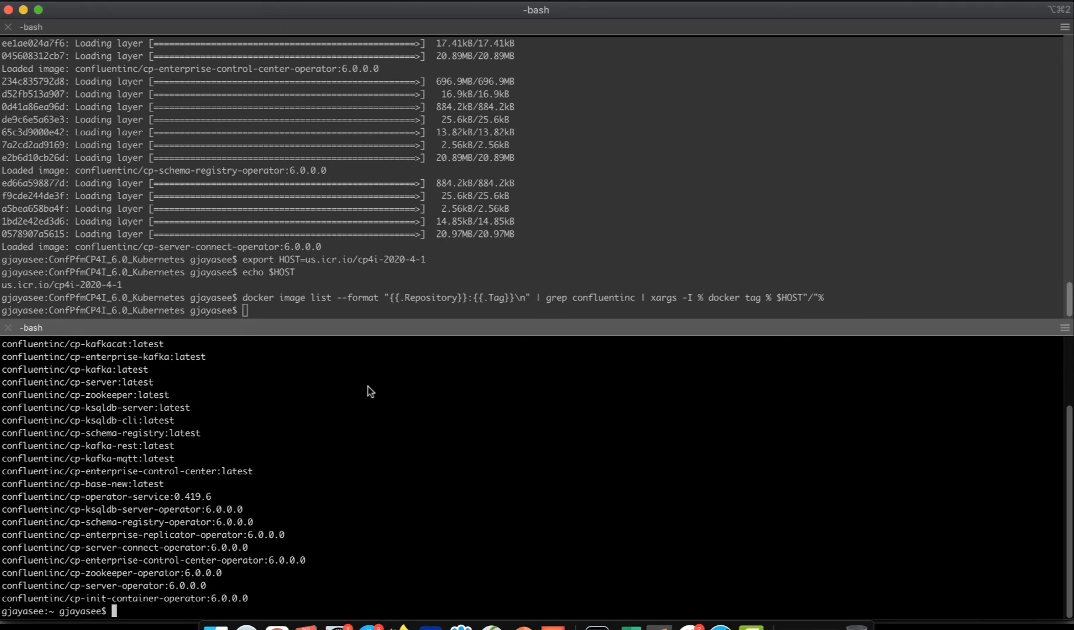
{"action": "key", "text": "super+k"}
{"action": "key", "text": "super+v"}
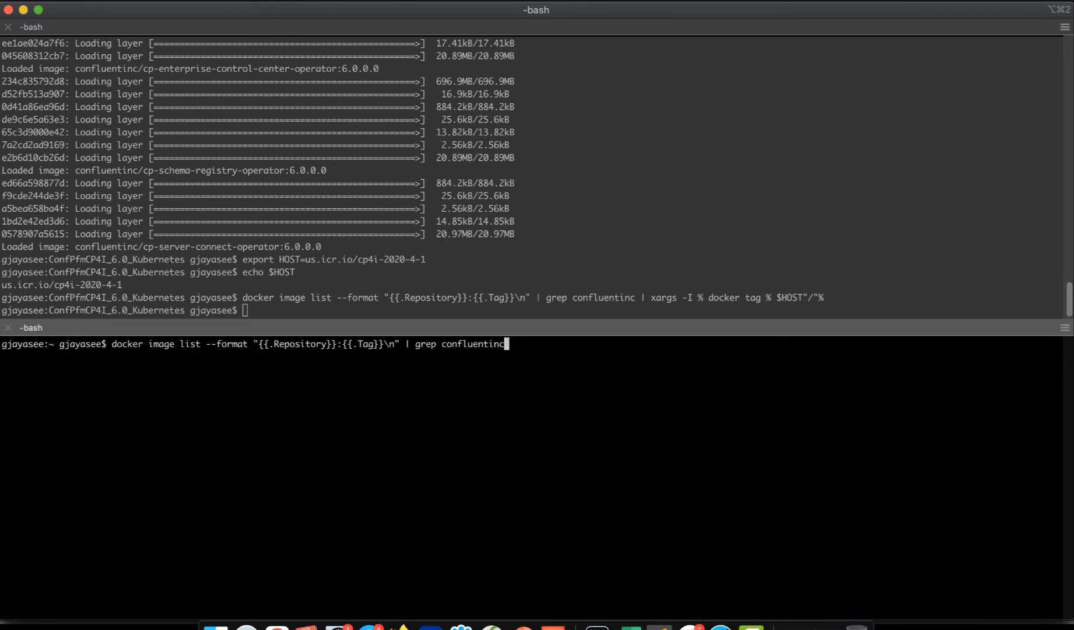
{"action": "key", "text": "Return"}
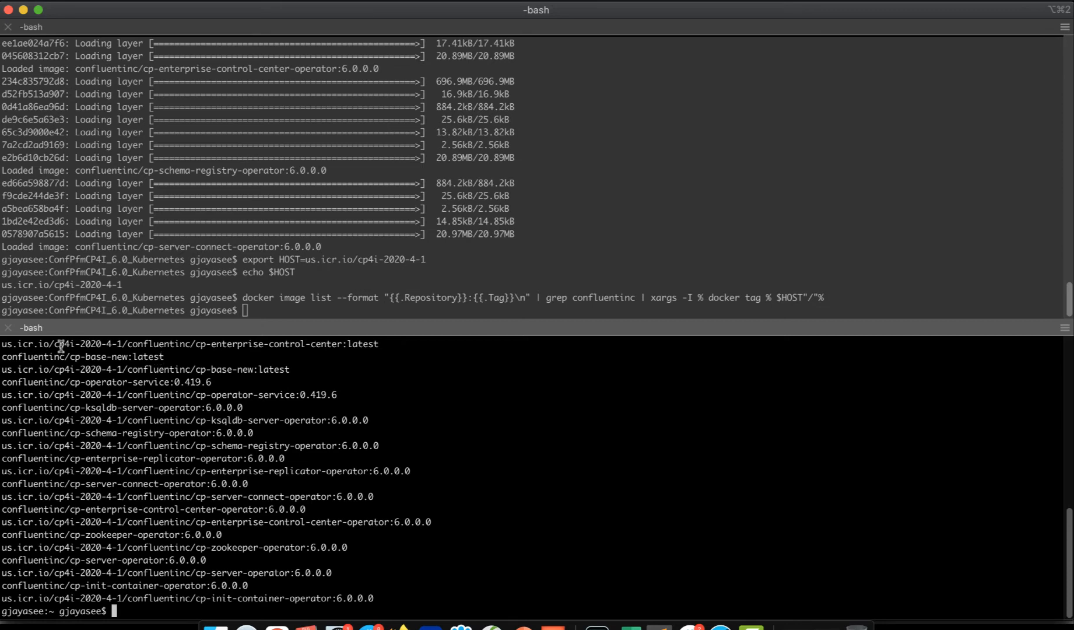
Examine the namespace, confluentinc prefix, image name and tag in the tagged cp-enterprise-control-center entry.
{"action": "left_click_drag", "start_coordinate": [45, 345], "coordinate": [122, 343]}
{"action": "double_click", "coordinate": [132, 343]}
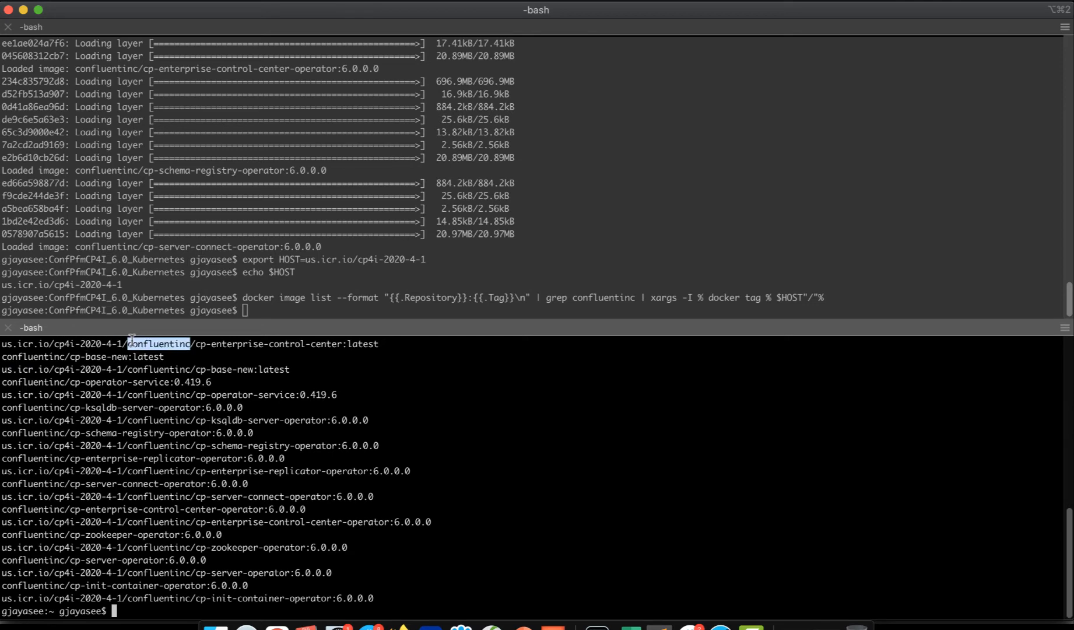
{"action": "left_click_drag", "start_coordinate": [196, 344], "coordinate": [337, 343]}
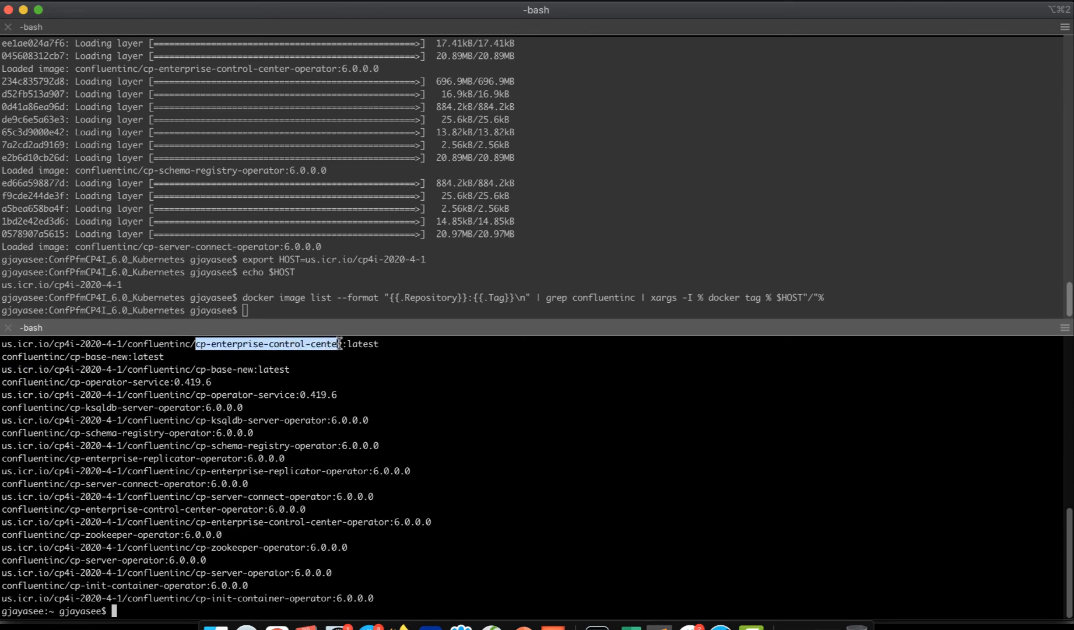
{"action": "left_click", "coordinate": [371, 341]}
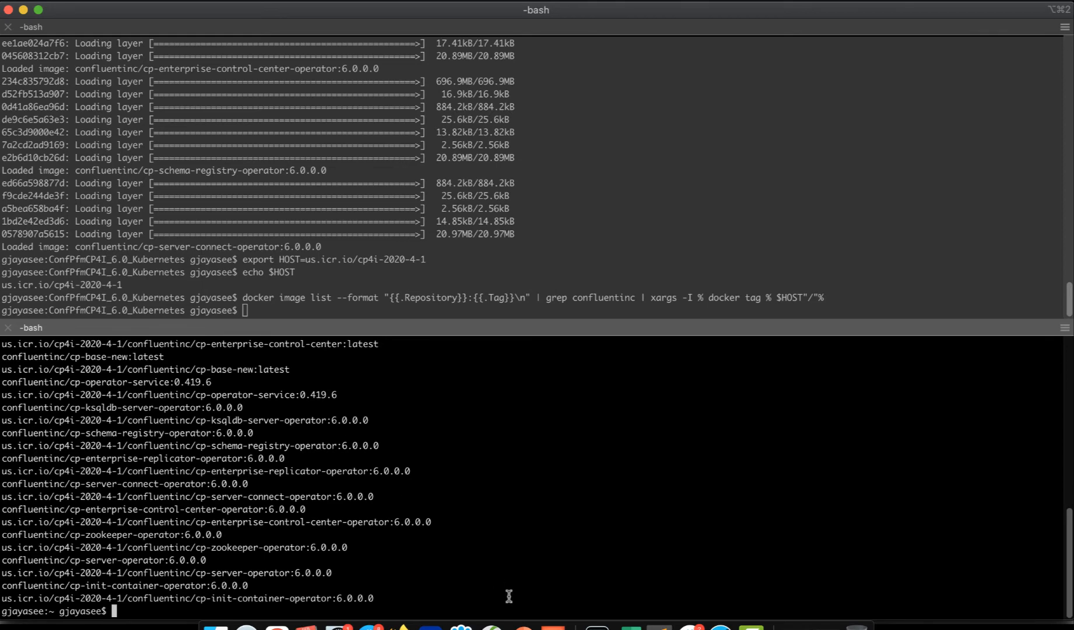
Switch to Sublime Text and replace $HOST in the line 12 docker login command with us.icr.io/cp4i-2020-4-1 copied from line 7.
{"action": "left_click", "coordinate": [659, 625]}
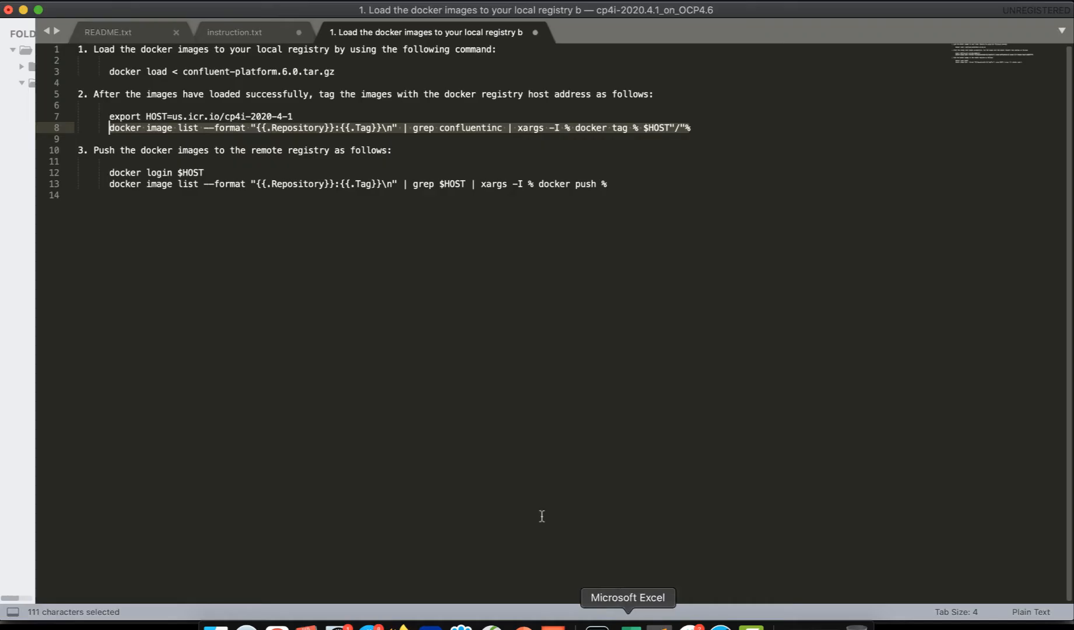
{"action": "left_click", "coordinate": [319, 213]}
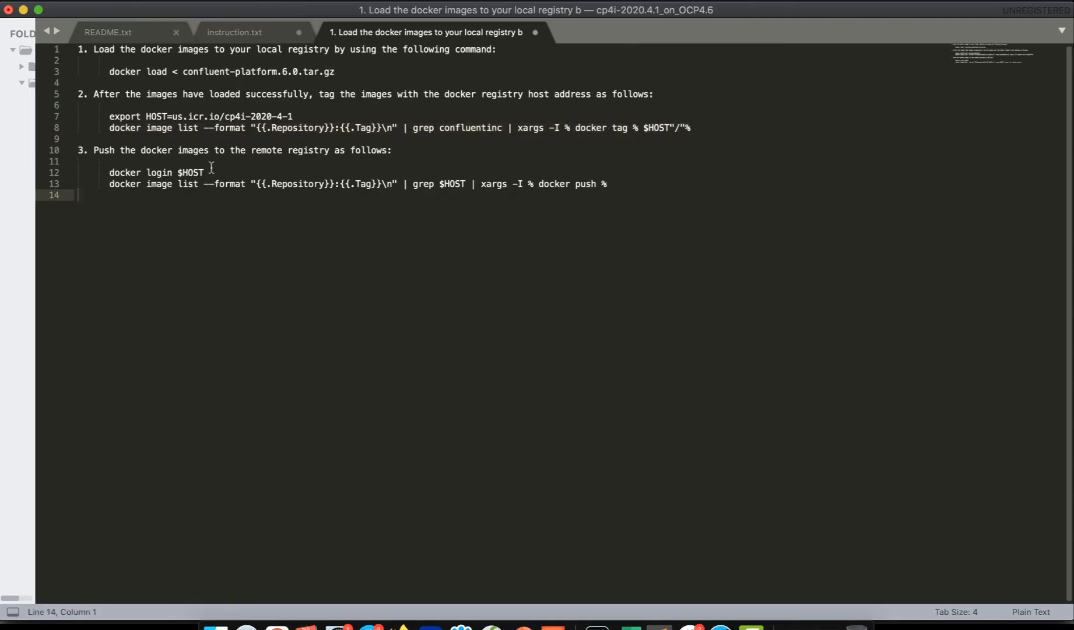
{"action": "left_click", "coordinate": [313, 116]}
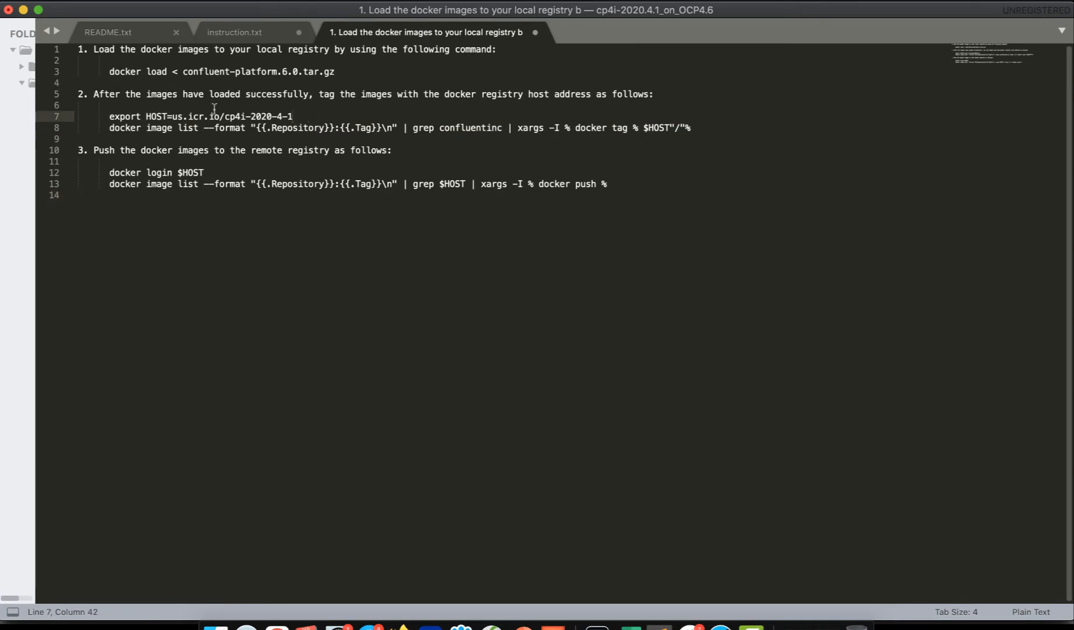
{"action": "left_click", "coordinate": [172, 116], "text": "shift"}
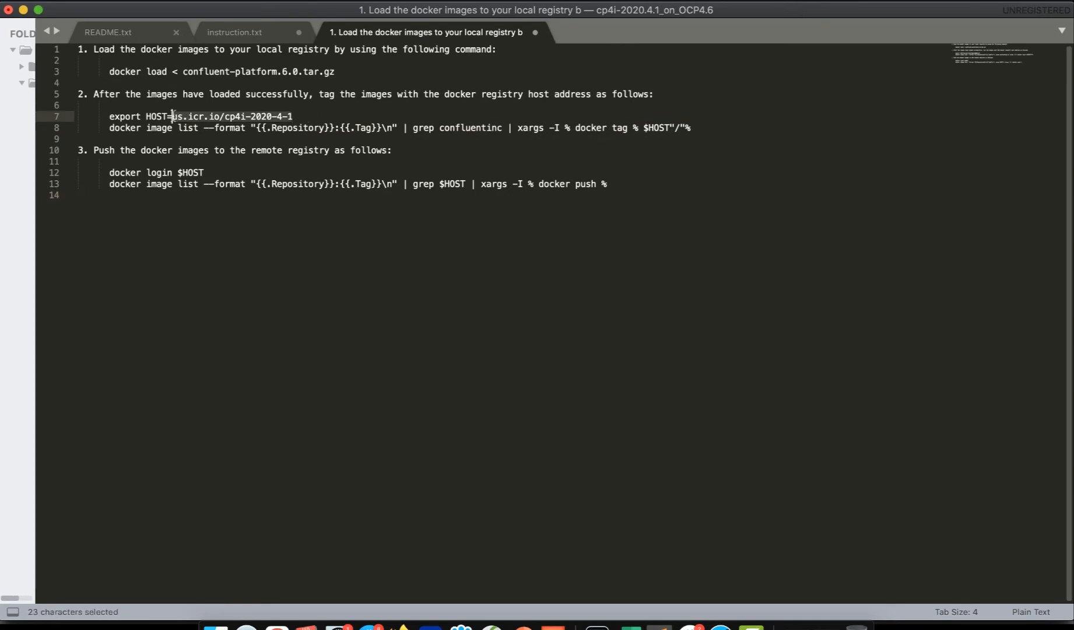
{"action": "key", "text": "super+c"}
{"action": "left_click", "coordinate": [206, 173]}
{"action": "left_click", "coordinate": [177, 172], "text": "shift"}
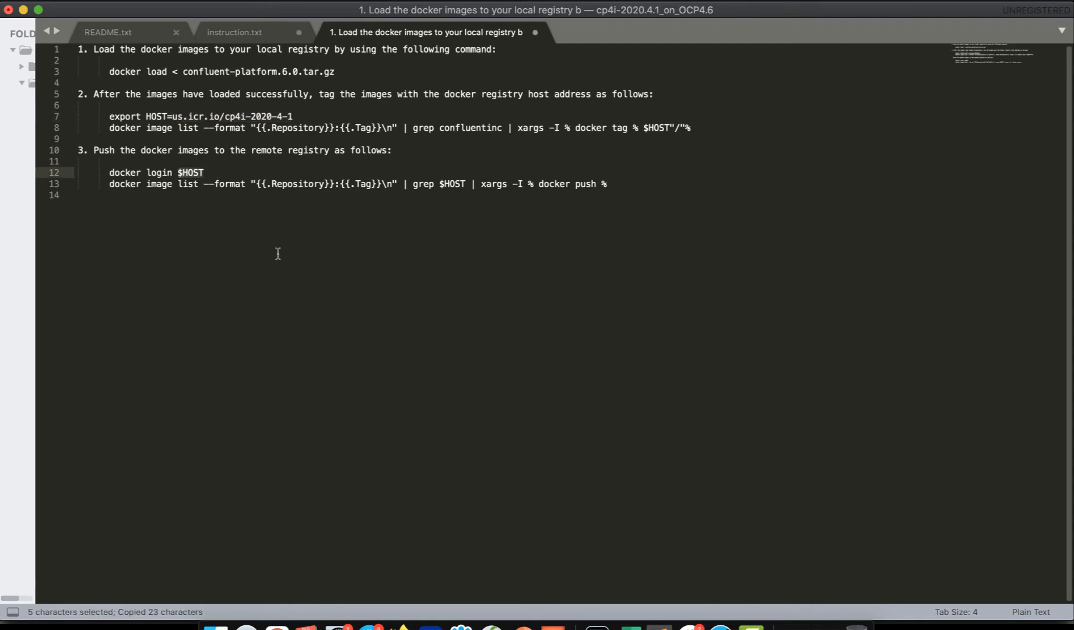
{"action": "key", "text": "super+v"}
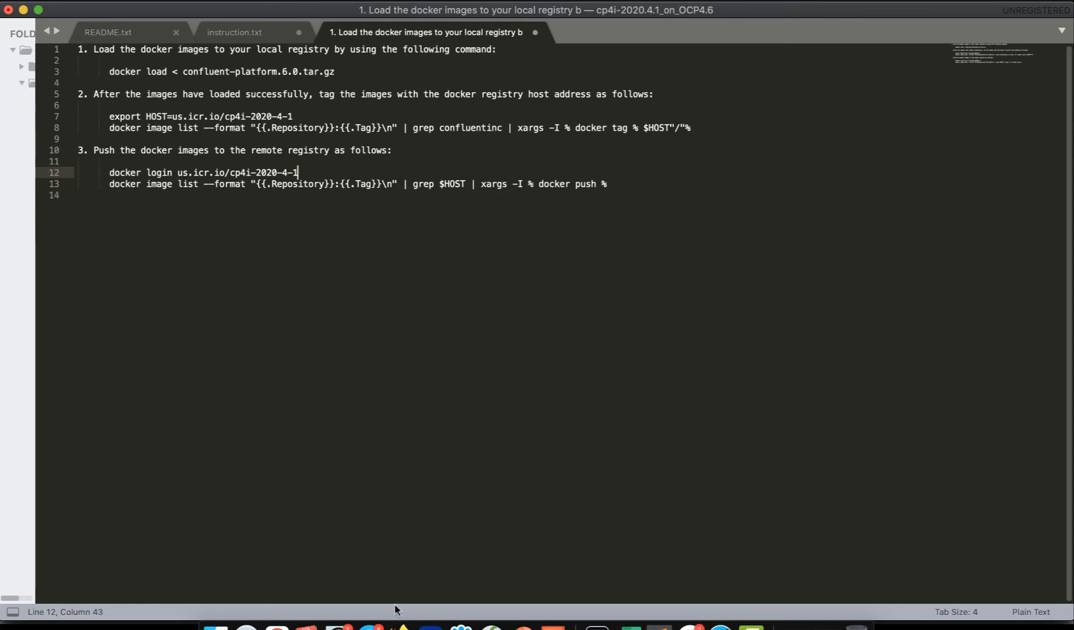
Switch to Firefox, open the IBM Cloud Registry Quick start page, and examine the CLI installation, plug-in and account login instructions.
{"action": "left_click", "coordinate": [399, 625]}
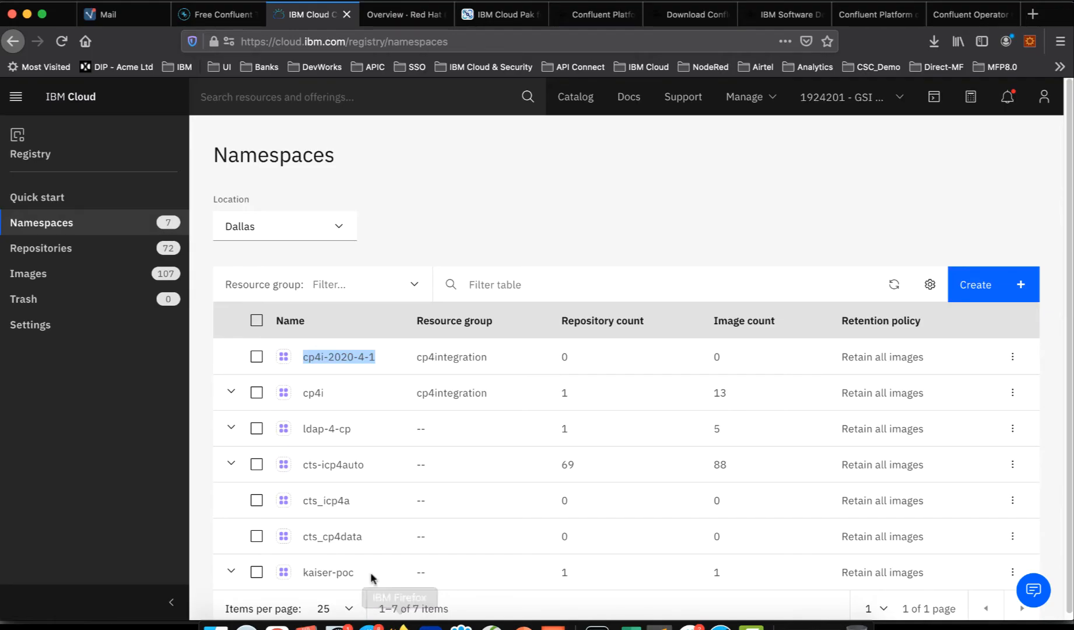
{"action": "left_click", "coordinate": [59, 192]}
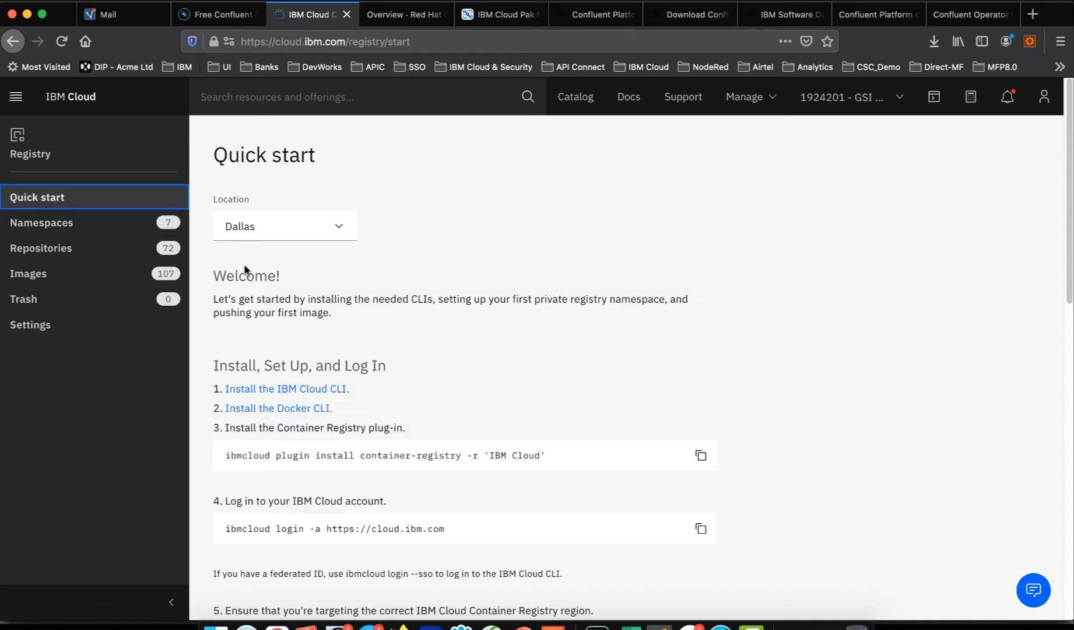
{"action": "scroll", "coordinate": [439, 431], "scroll_direction": "down", "scroll_amount": 2}
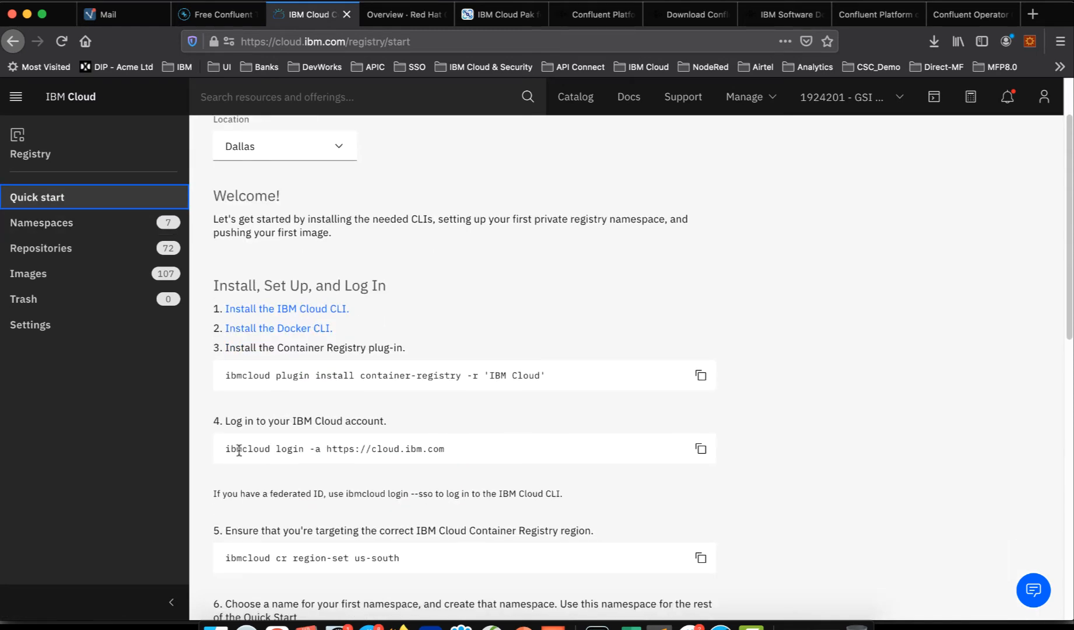
{"action": "scroll", "coordinate": [449, 450], "scroll_direction": "down", "scroll_amount": 4}
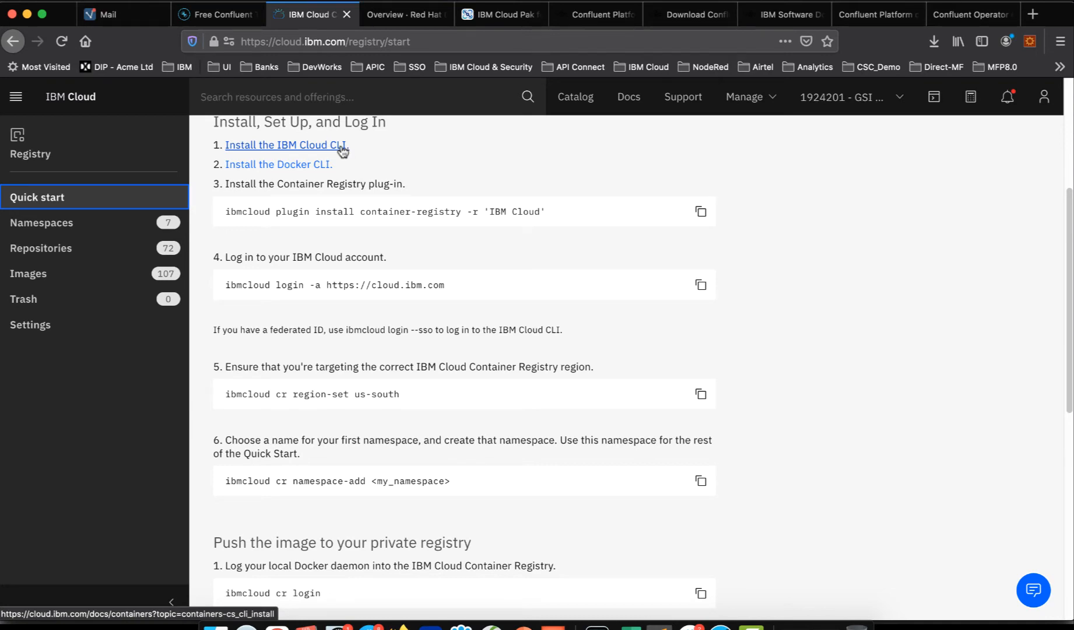
{"action": "double_click", "coordinate": [262, 211]}
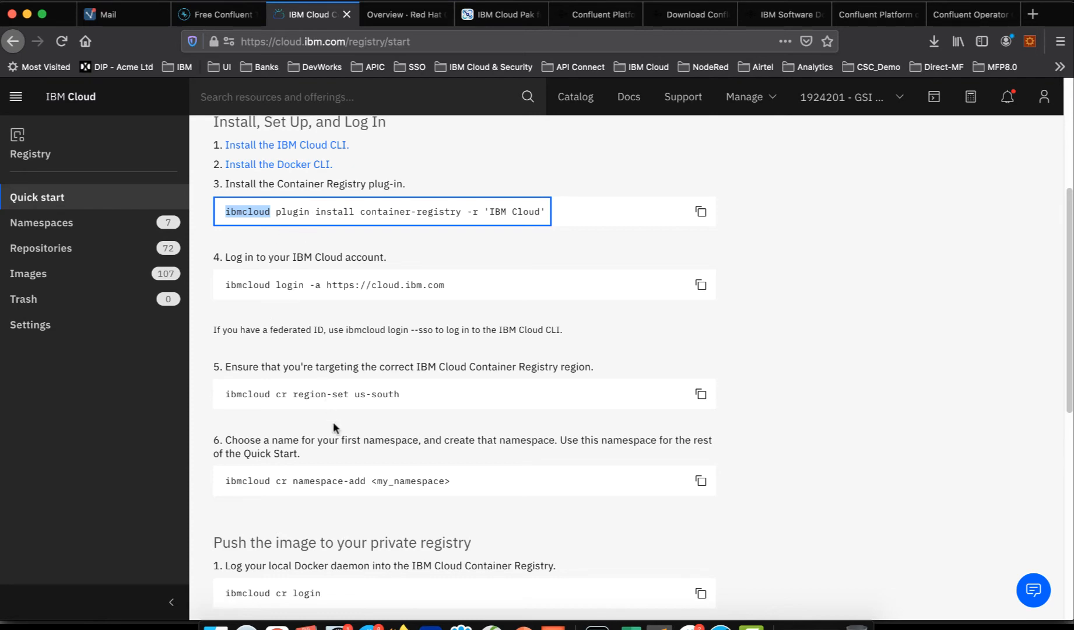
{"action": "scroll", "coordinate": [378, 401], "scroll_direction": "down", "scroll_amount": 3}
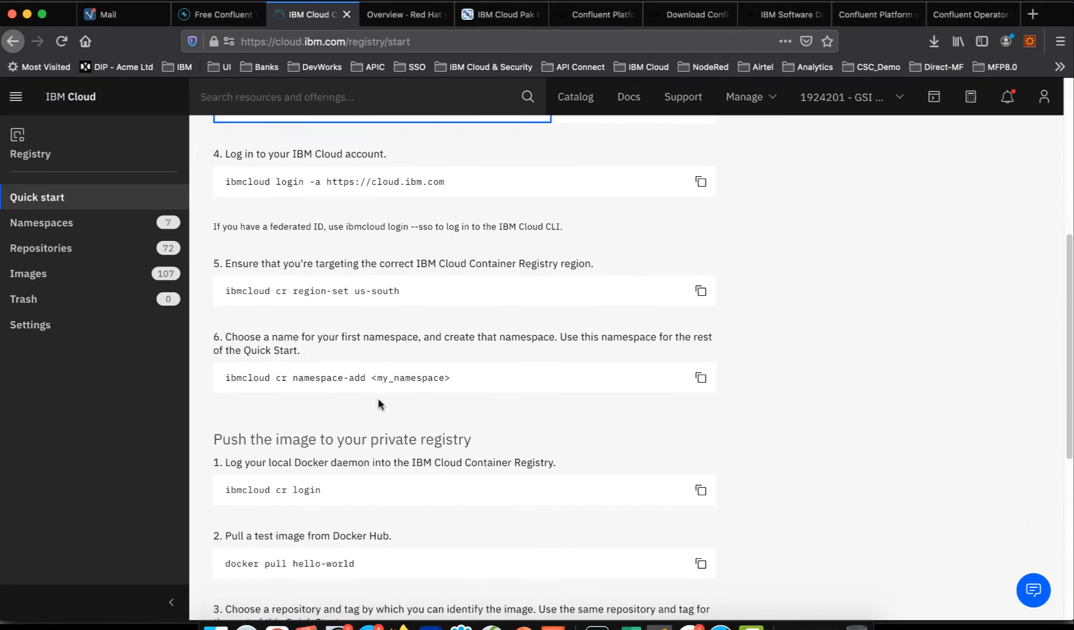
{"action": "scroll", "coordinate": [377, 402], "scroll_direction": "up", "scroll_amount": 3}
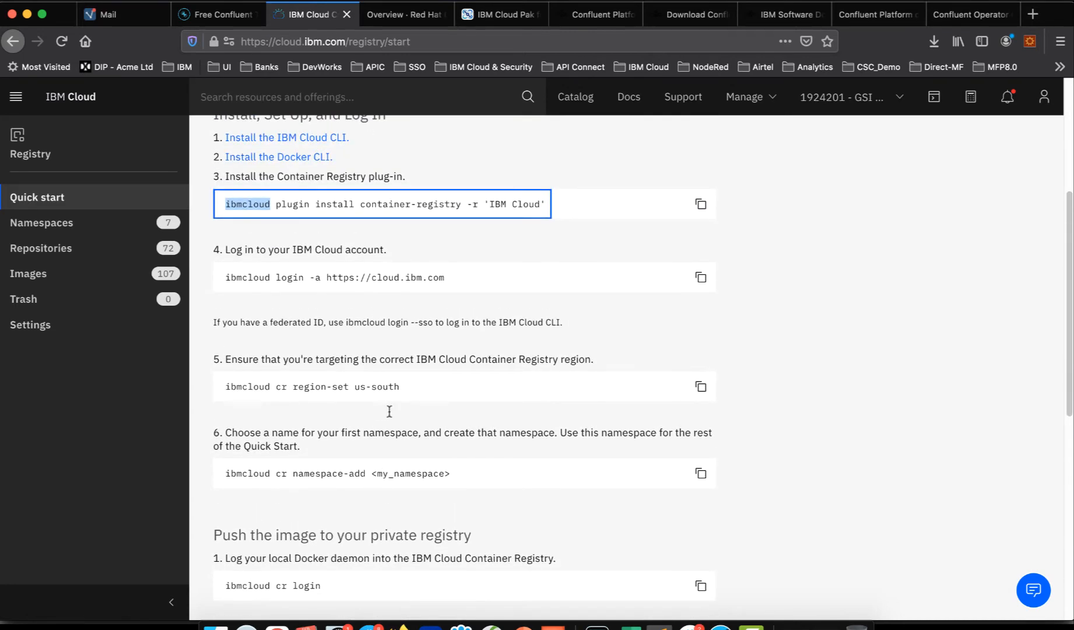
Examine the Quick start commands for logging Docker into the private registry, tagging an image and pushing it.
{"action": "scroll", "coordinate": [389, 411], "scroll_direction": "down", "scroll_amount": 10}
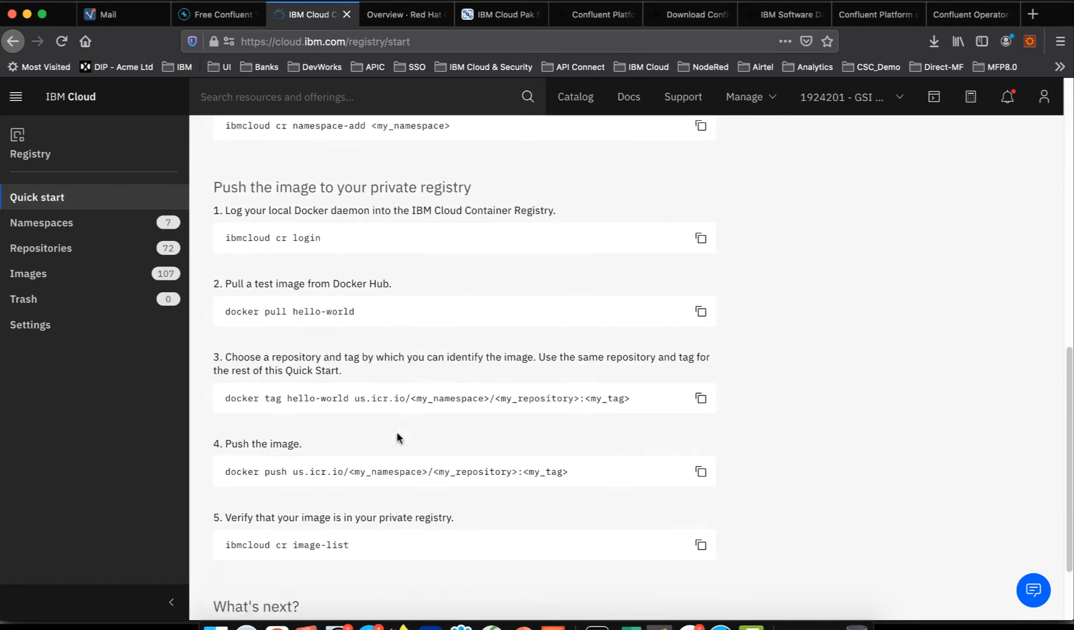
{"action": "scroll", "coordinate": [397, 437], "scroll_direction": "down", "scroll_amount": 2}
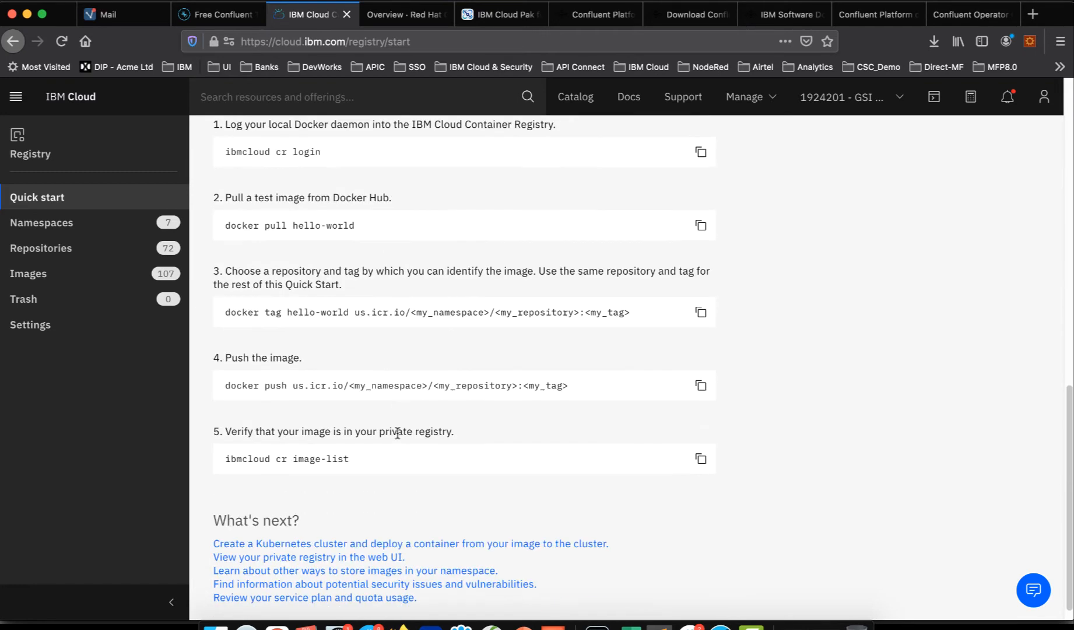
{"action": "left_click", "coordinate": [227, 385]}
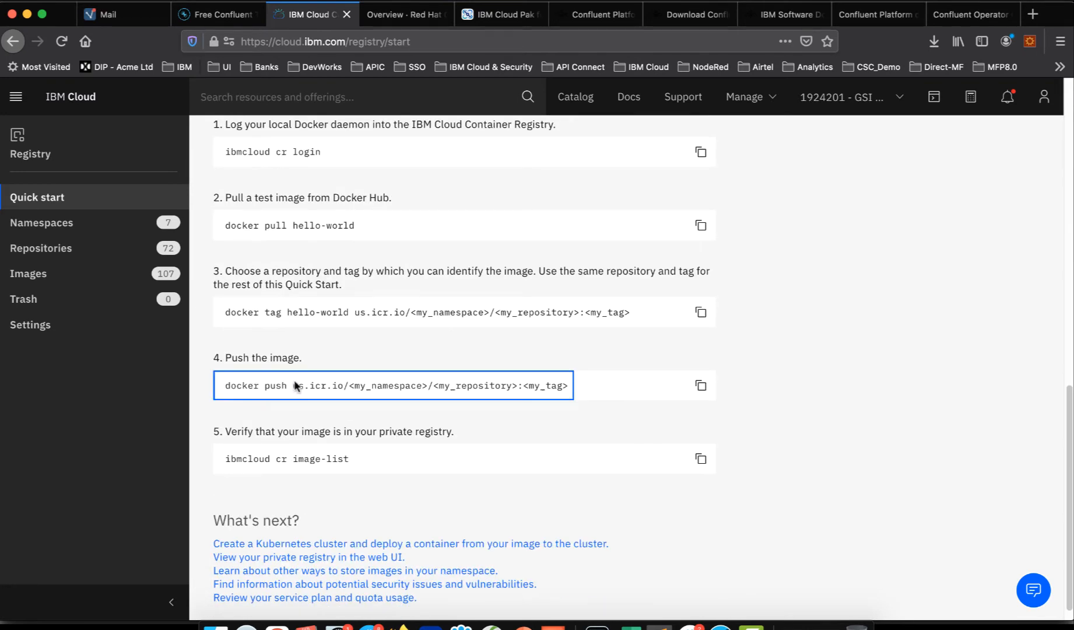
{"action": "scroll", "coordinate": [315, 355], "scroll_direction": "up", "scroll_amount": 2}
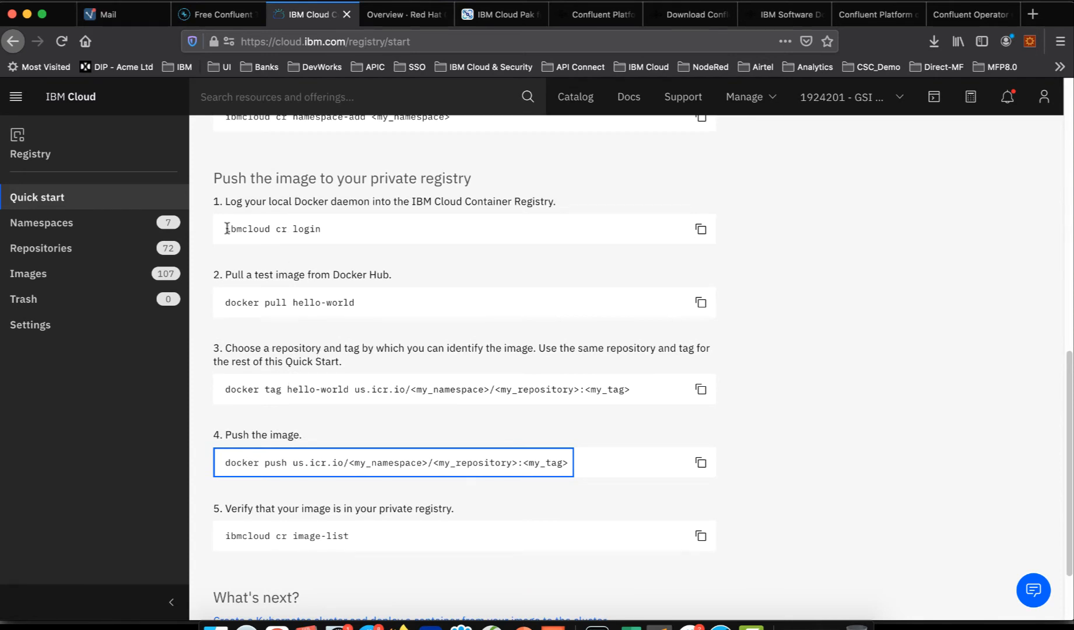
{"action": "left_click_drag", "start_coordinate": [227, 228], "coordinate": [326, 231]}
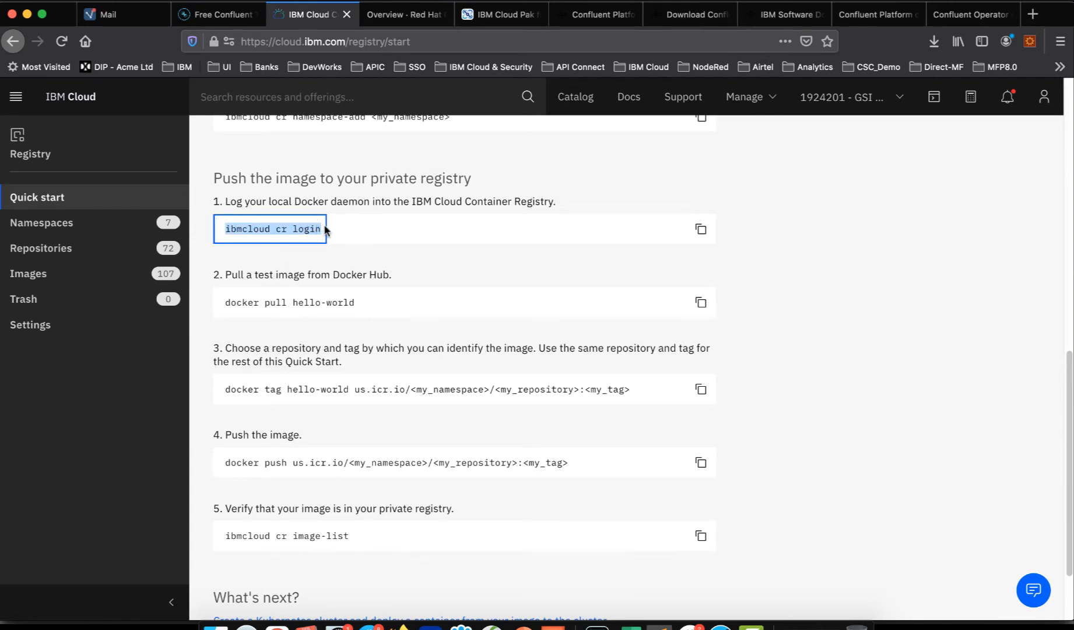
{"action": "left_click", "coordinate": [325, 231]}
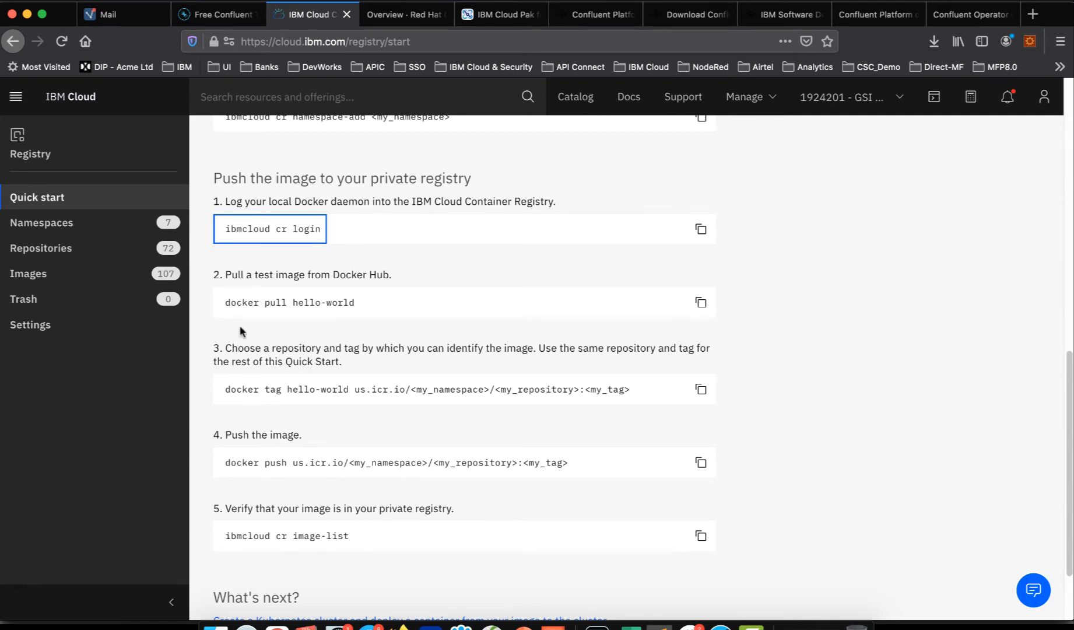
{"action": "left_click", "coordinate": [244, 394]}
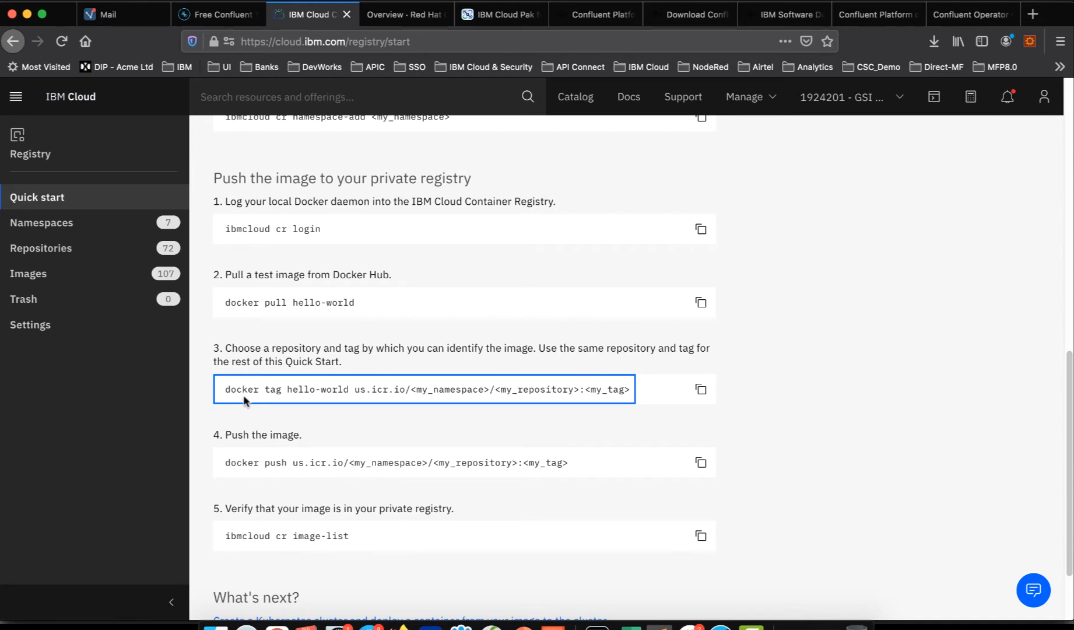
{"action": "left_click", "coordinate": [242, 463]}
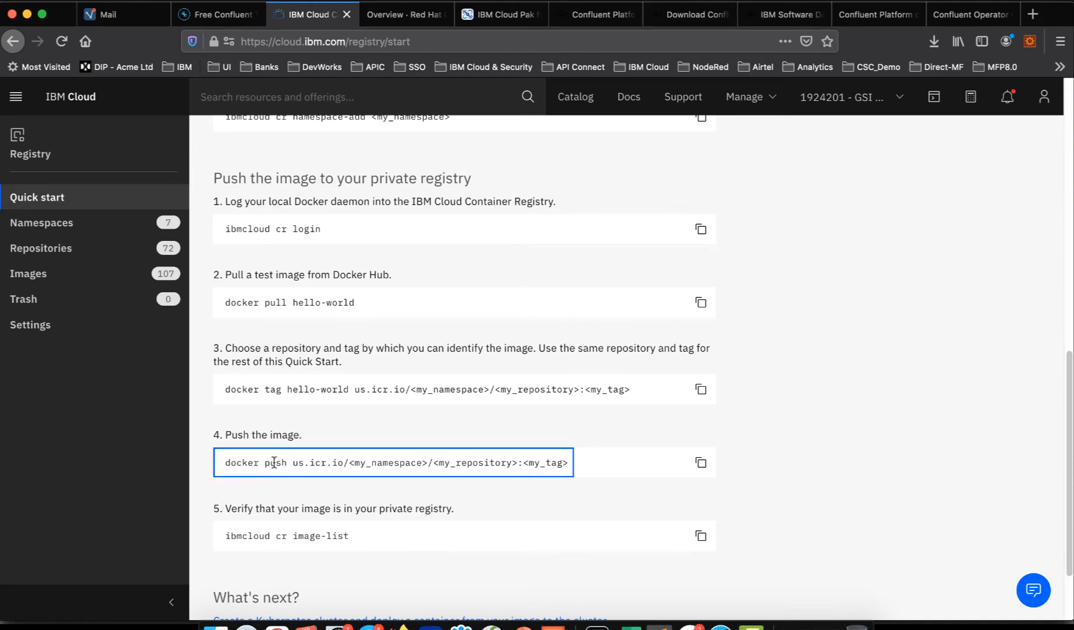
Review the Quick start setup prerequisites together with the ibmcloud cr login command and the image push instructions.
{"action": "scroll", "coordinate": [339, 412], "scroll_direction": "up", "scroll_amount": 3}
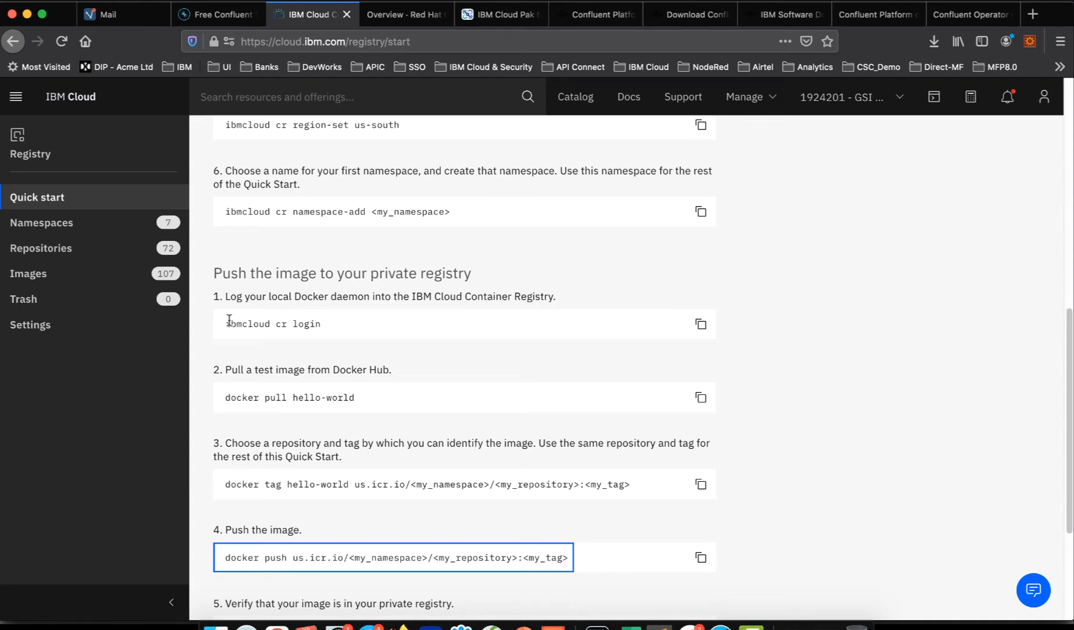
{"action": "scroll", "coordinate": [229, 320], "scroll_direction": "up", "scroll_amount": 10}
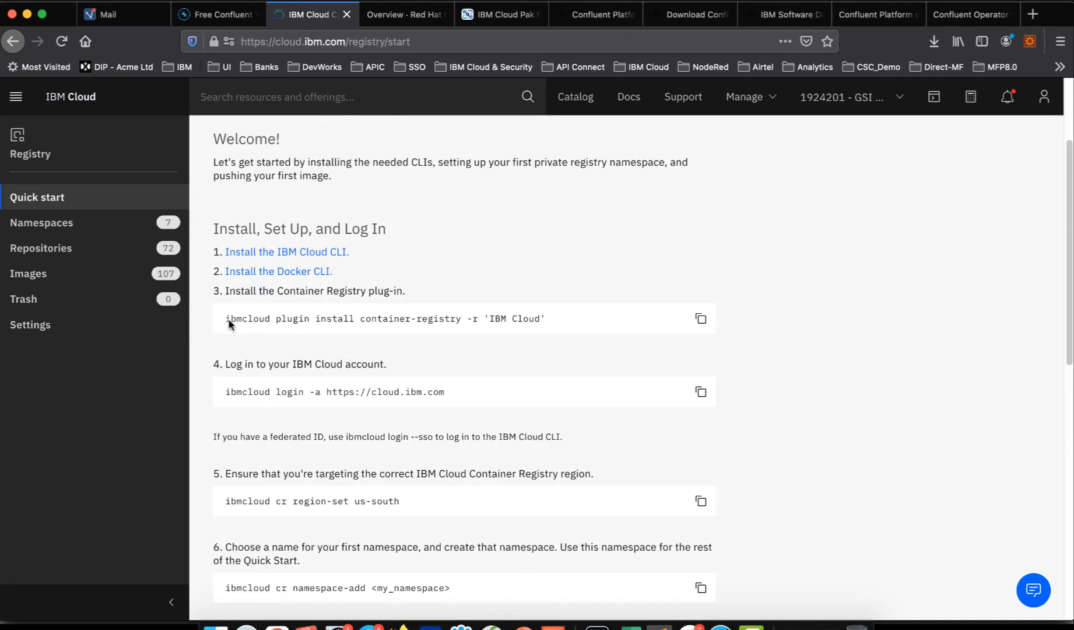
{"action": "scroll", "coordinate": [243, 300], "scroll_direction": "down", "scroll_amount": 6}
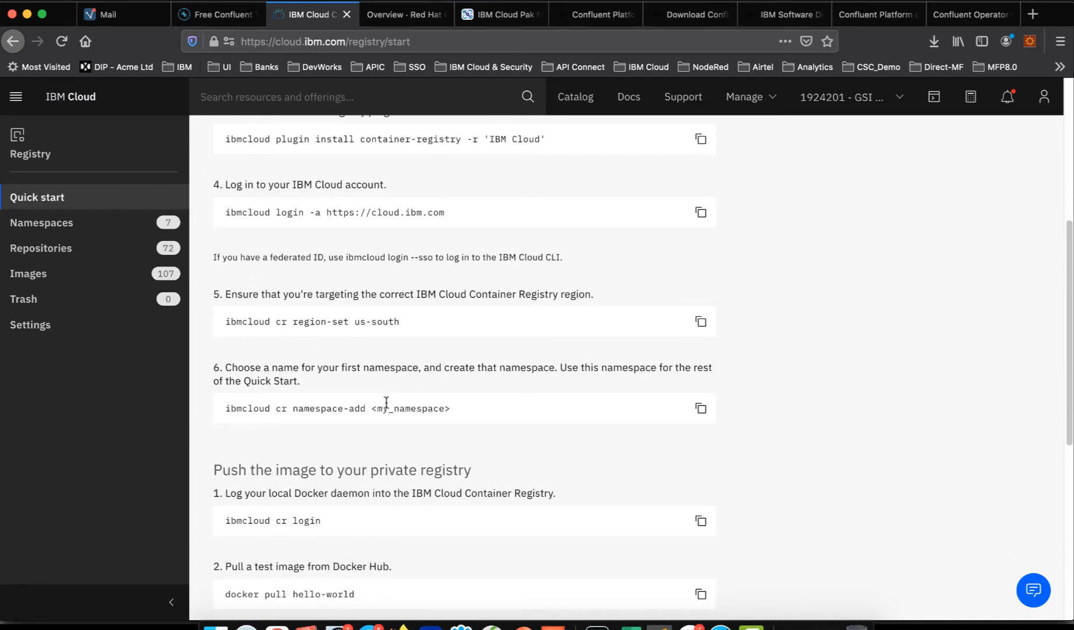
{"action": "left_click", "coordinate": [218, 519]}
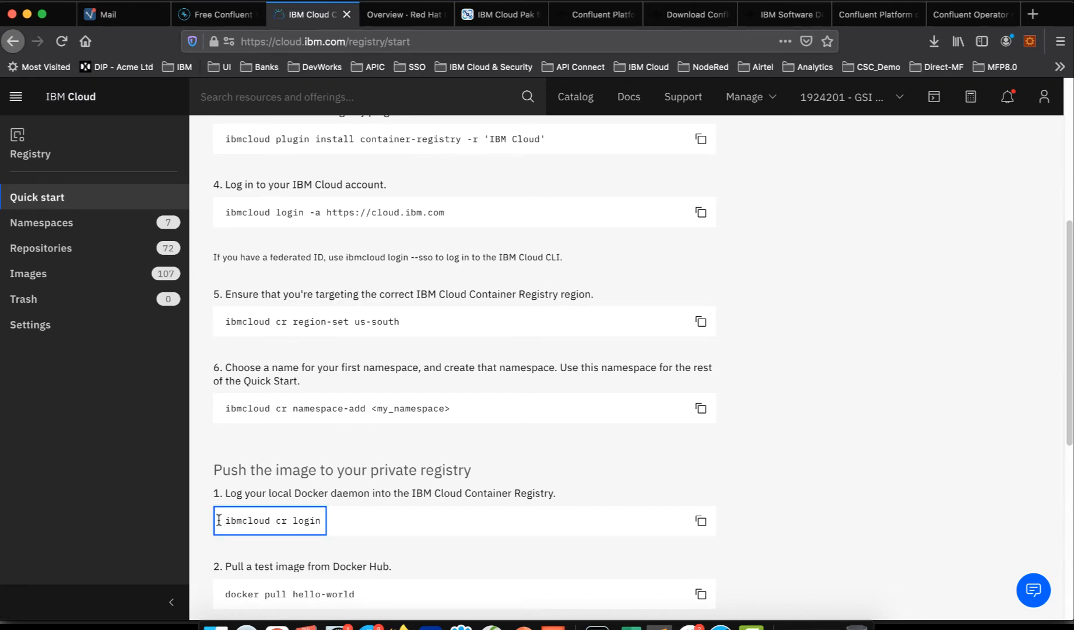
{"action": "left_click_drag", "start_coordinate": [218, 519], "coordinate": [333, 527]}
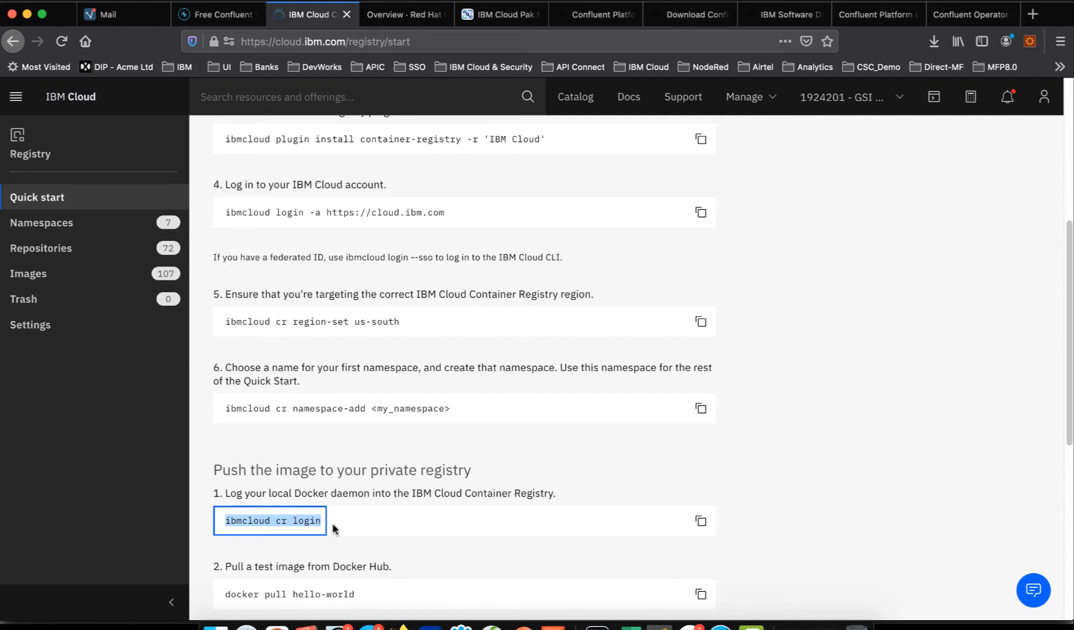
{"action": "scroll", "coordinate": [333, 528], "scroll_direction": "up", "scroll_amount": 3}
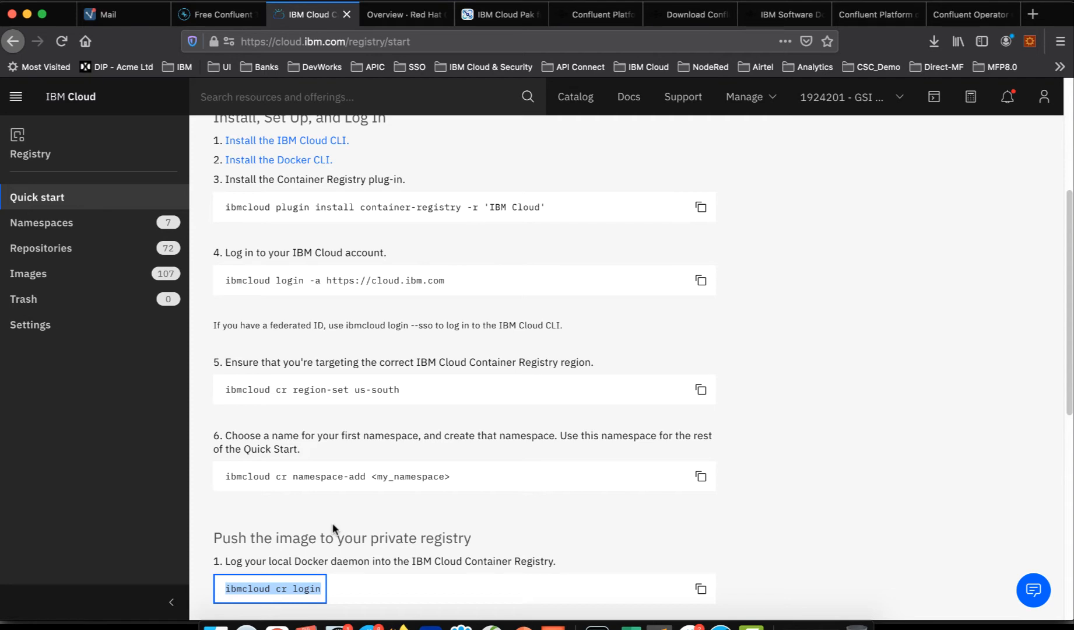
{"action": "scroll", "coordinate": [333, 527], "scroll_direction": "down", "scroll_amount": 10}
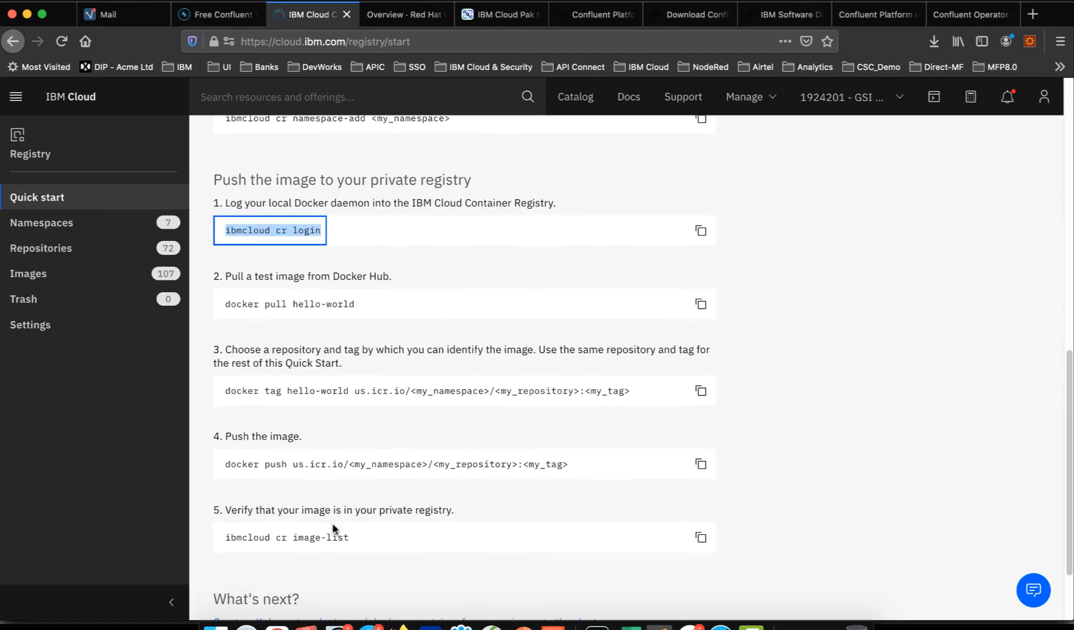
{"action": "scroll", "coordinate": [333, 525], "scroll_direction": "down", "scroll_amount": 2}
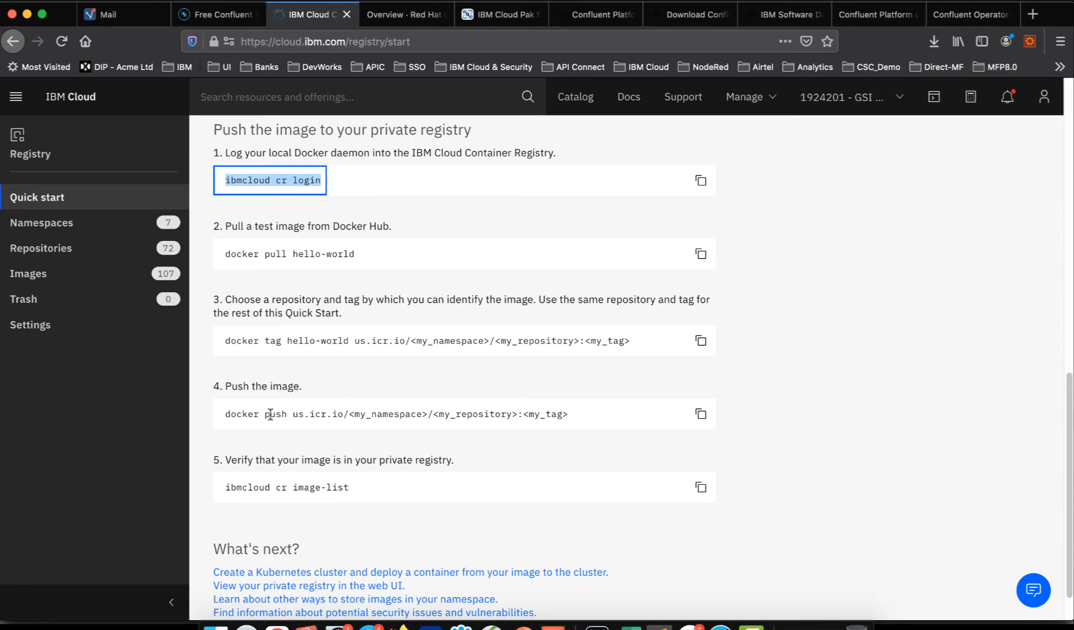
{"action": "scroll", "coordinate": [270, 414], "scroll_direction": "up", "scroll_amount": 7}
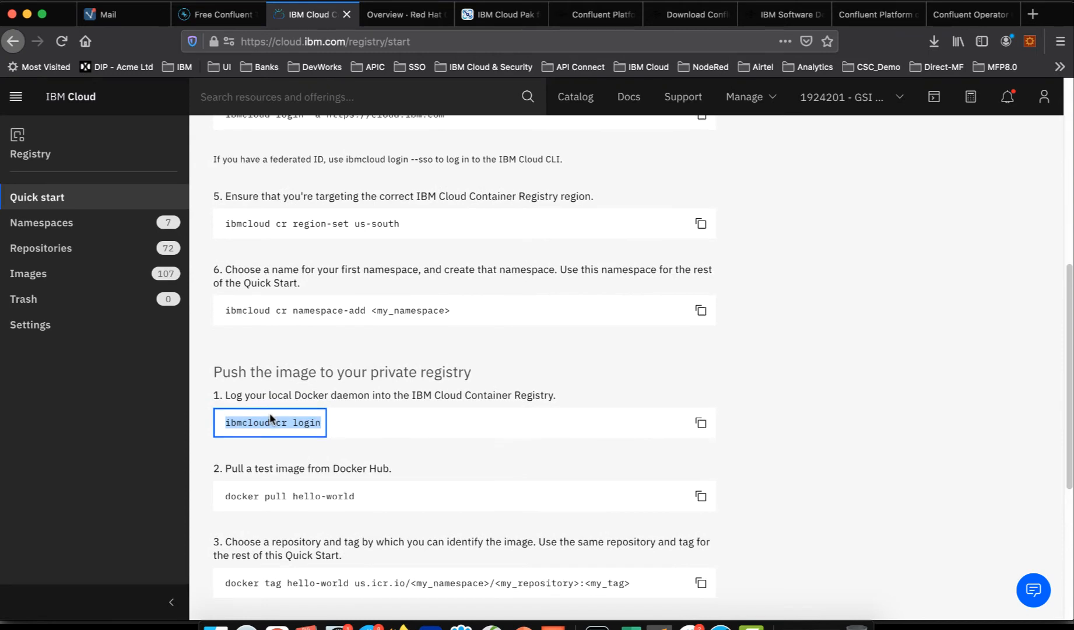
{"action": "scroll", "coordinate": [270, 416], "scroll_direction": "down", "scroll_amount": 2}
{"action": "scroll", "coordinate": [597, 352], "scroll_direction": "up", "scroll_amount": 9}
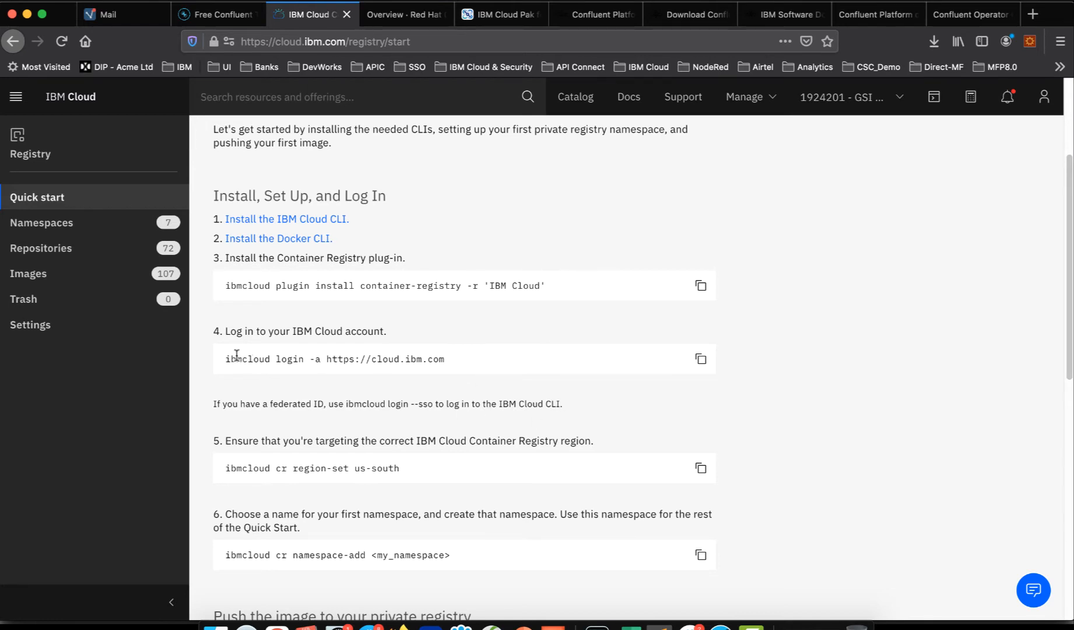
Review the IBM Cloud account login command and copy the ibmcloud cr region-set us-south command from the Quick start page.
{"action": "left_click_drag", "start_coordinate": [230, 359], "coordinate": [482, 354]}
{"action": "scroll", "coordinate": [489, 364], "scroll_direction": "down", "scroll_amount": 3}
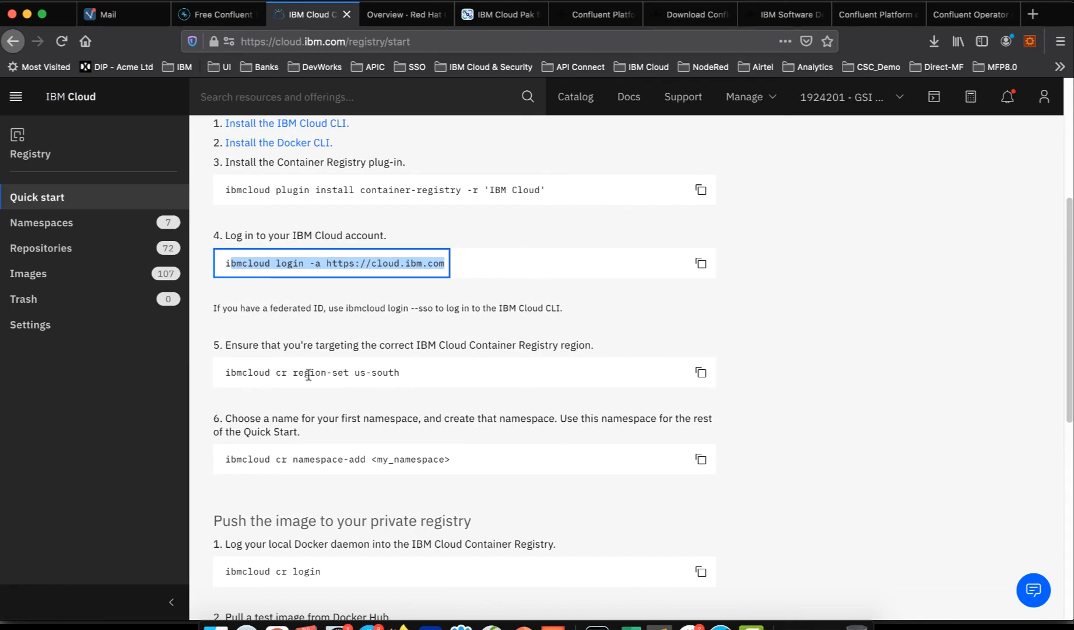
{"action": "left_click_drag", "start_coordinate": [292, 372], "coordinate": [429, 373]}
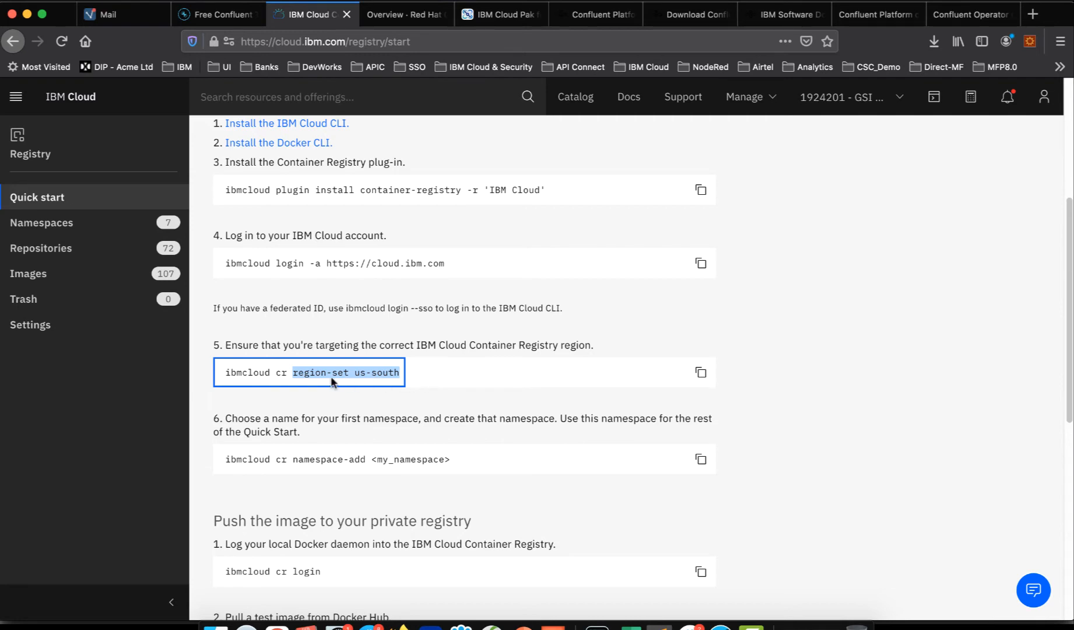
{"action": "left_click", "coordinate": [519, 367]}
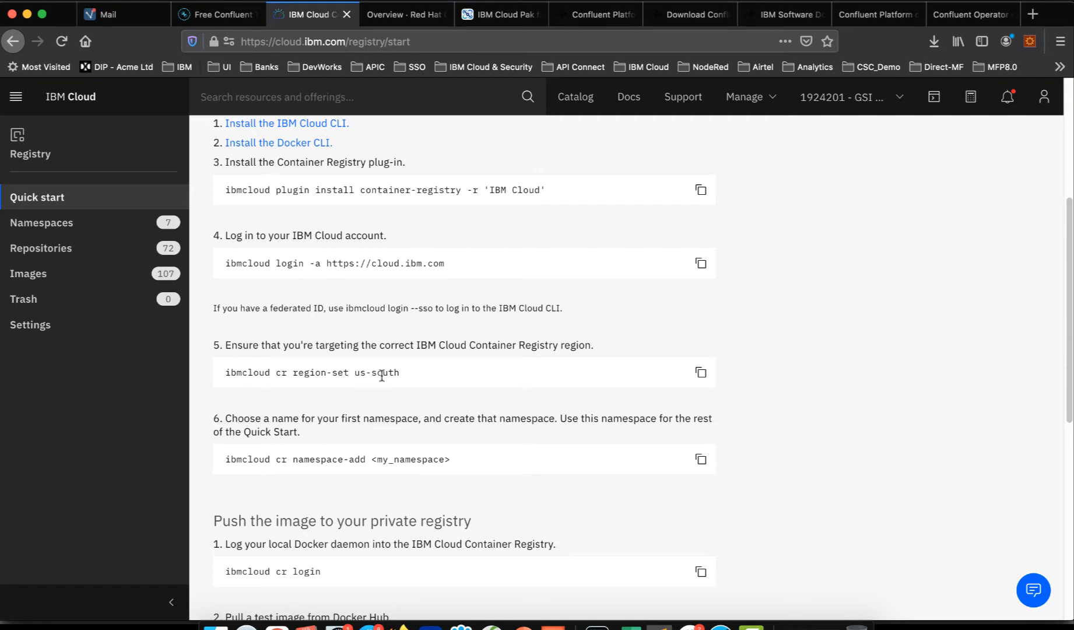
{"action": "left_click", "coordinate": [701, 379]}
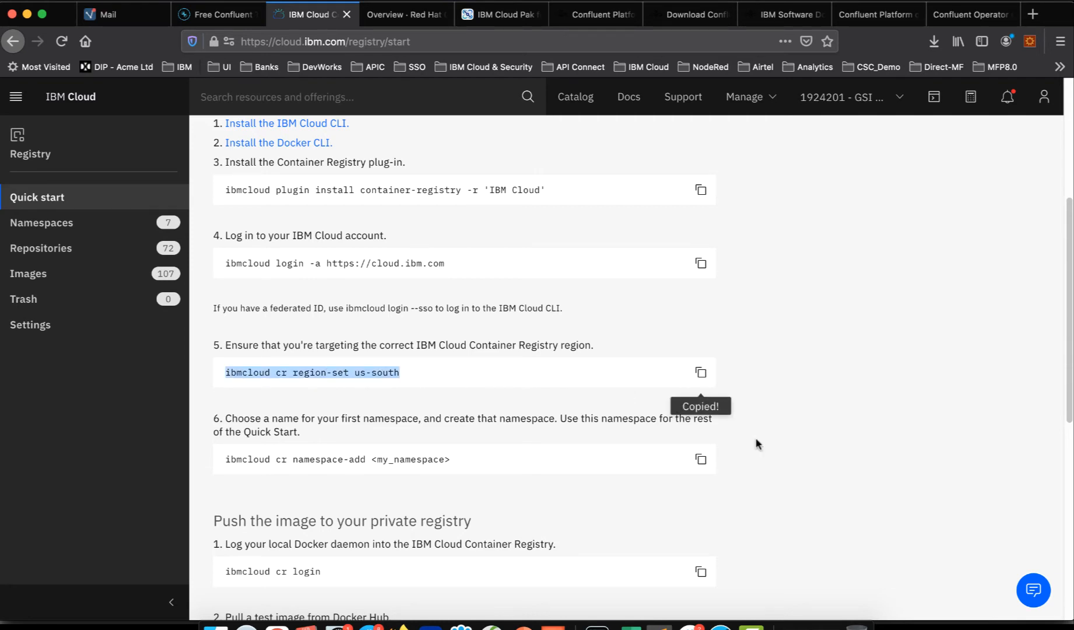
Switch to iTerm, run ibmcloud cr region-set us-south, and compare the reported registry address with the exported HOST value.
{"action": "key", "text": "super+Tab"}
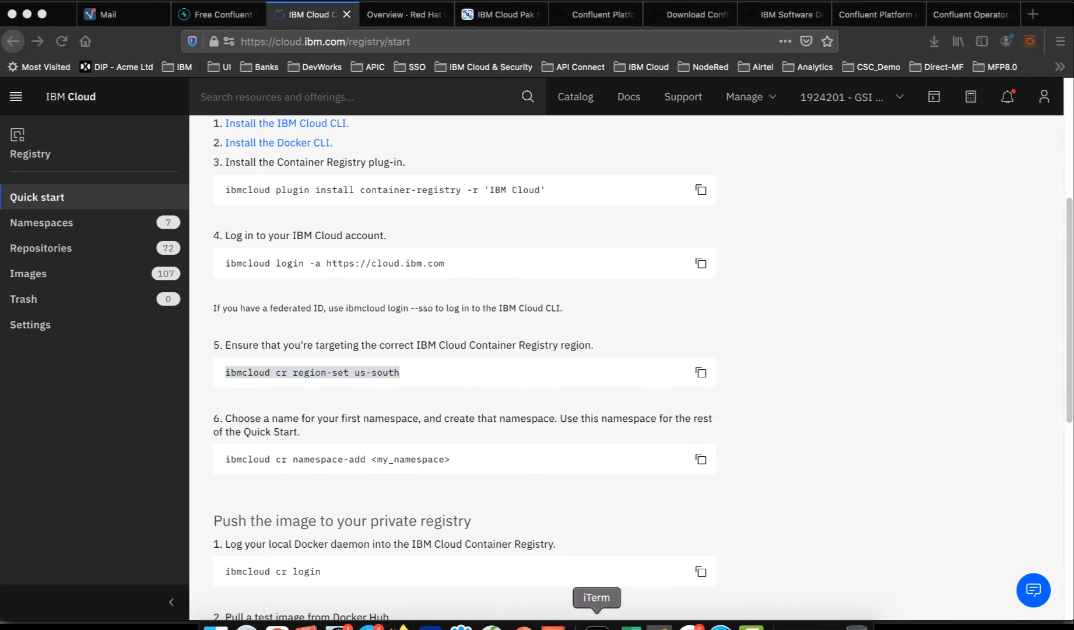
{"action": "left_click", "coordinate": [596, 624]}
{"action": "key", "text": "super+v"}
{"action": "key", "text": "Return"}
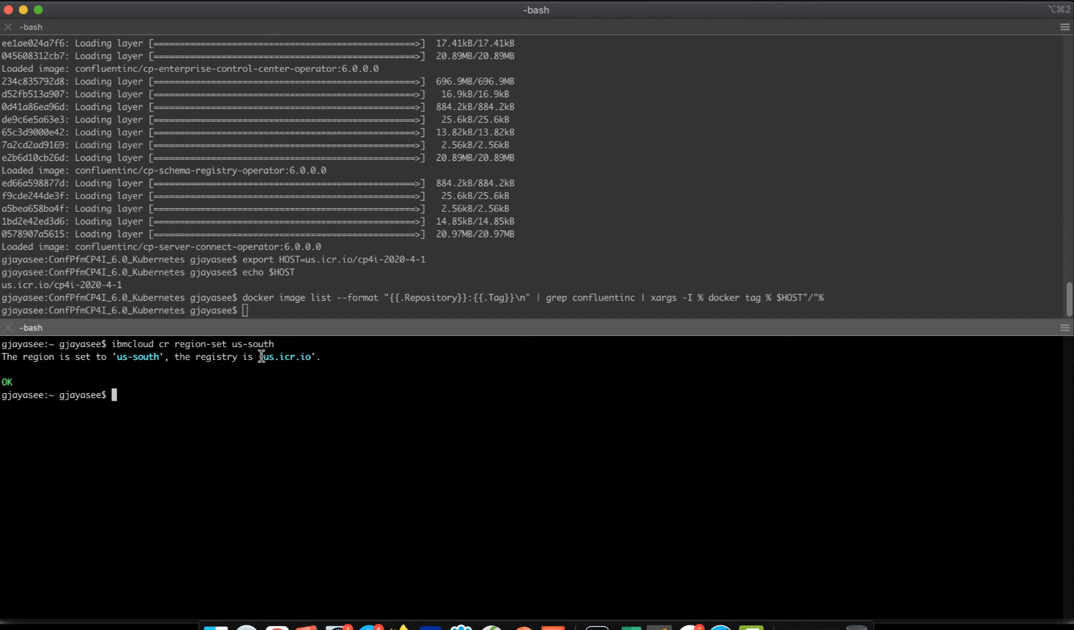
{"action": "left_click_drag", "start_coordinate": [259, 356], "coordinate": [313, 357]}
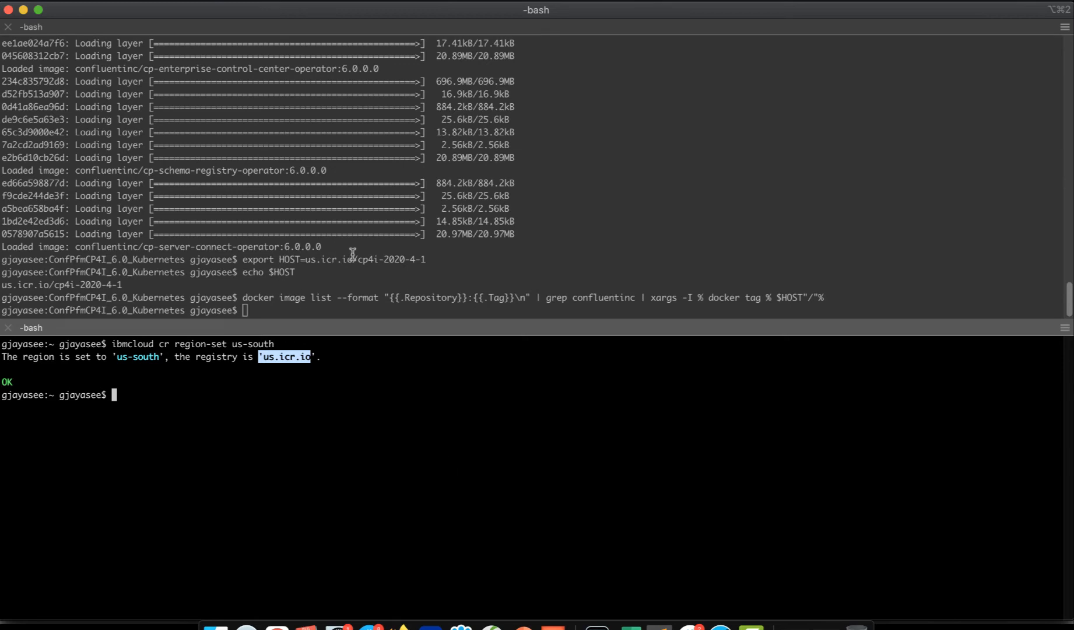
{"action": "left_click_drag", "start_coordinate": [352, 259], "coordinate": [300, 260]}
{"action": "left_click", "coordinate": [371, 512]}
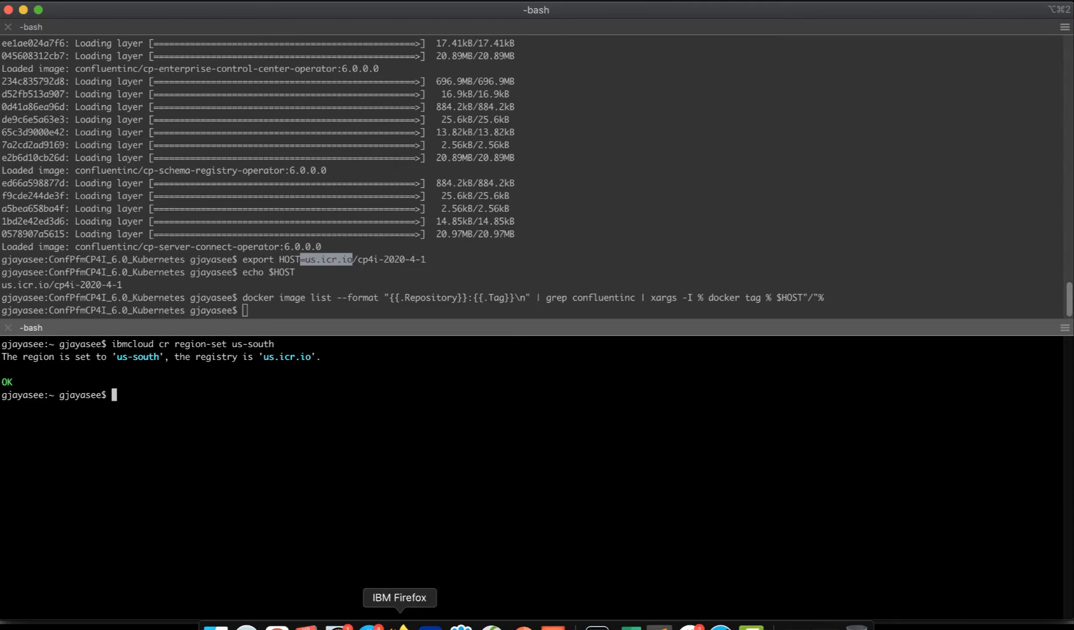
Switch to Firefox, check the namespace-add command, and view the registry's existing namespaces for the Dallas location.
{"action": "left_click", "coordinate": [401, 626]}
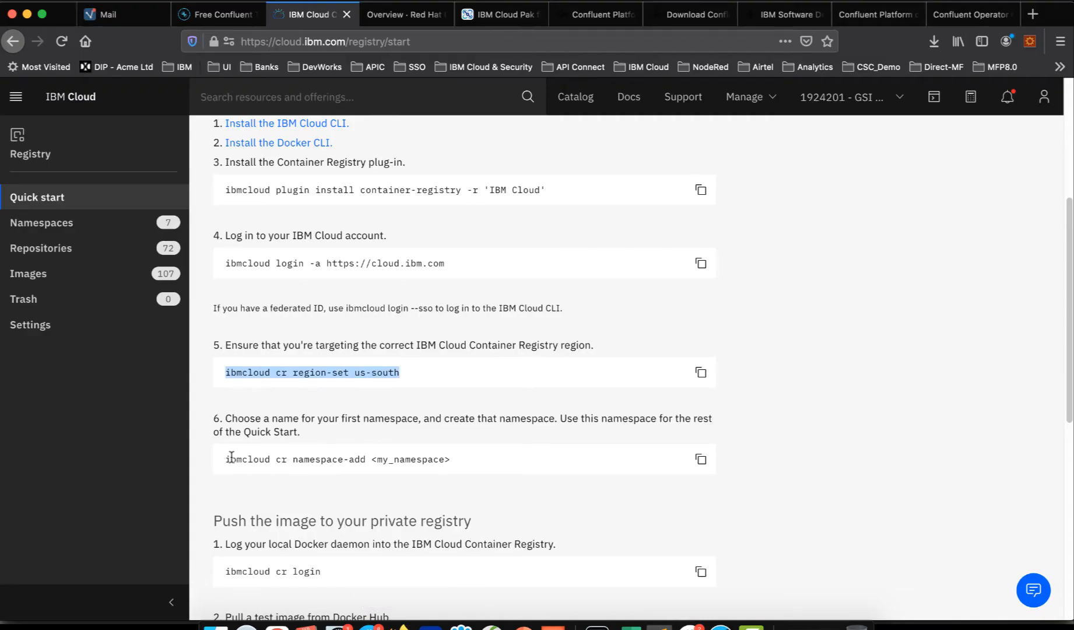
{"action": "left_click_drag", "start_coordinate": [231, 459], "coordinate": [435, 459]}
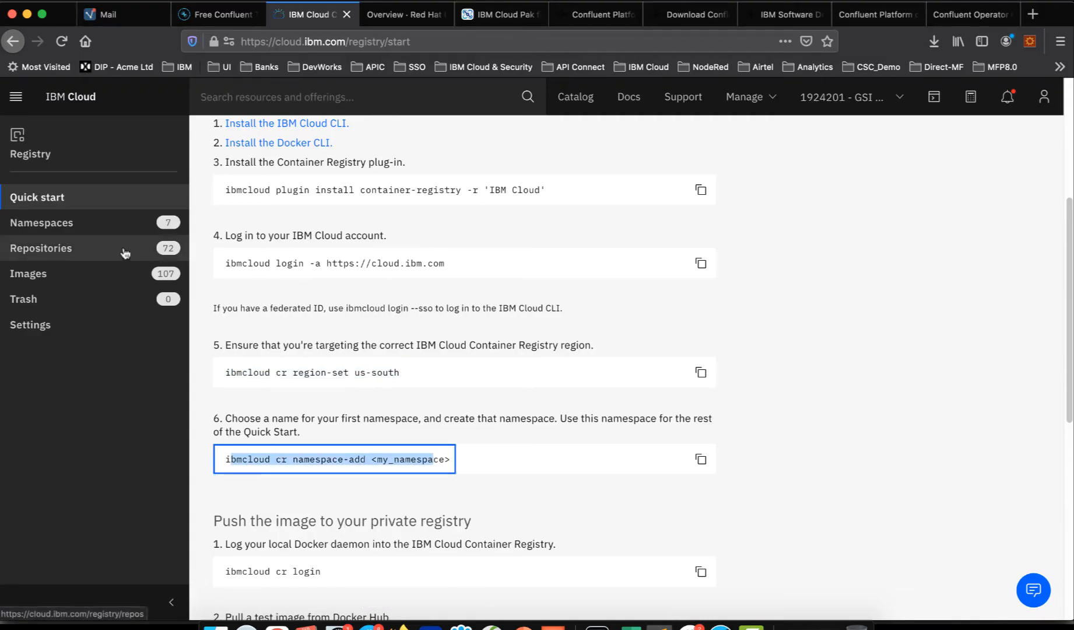
{"action": "left_click", "coordinate": [72, 225]}
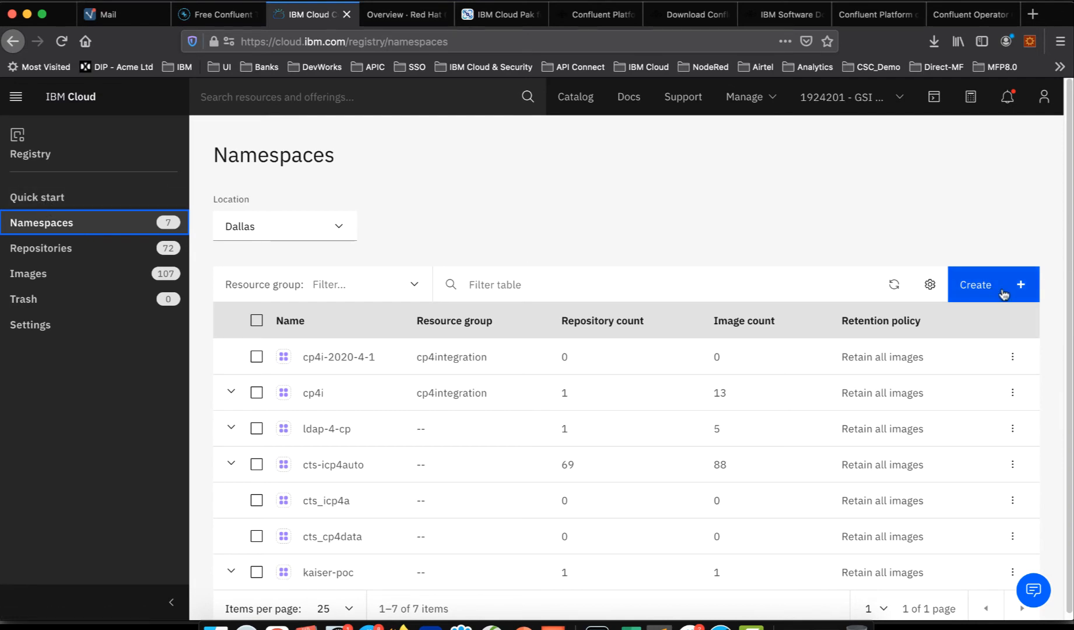
Reopen the registry Quick start page and copy the ibmcloud cr login command.
{"action": "left_click", "coordinate": [59, 198]}
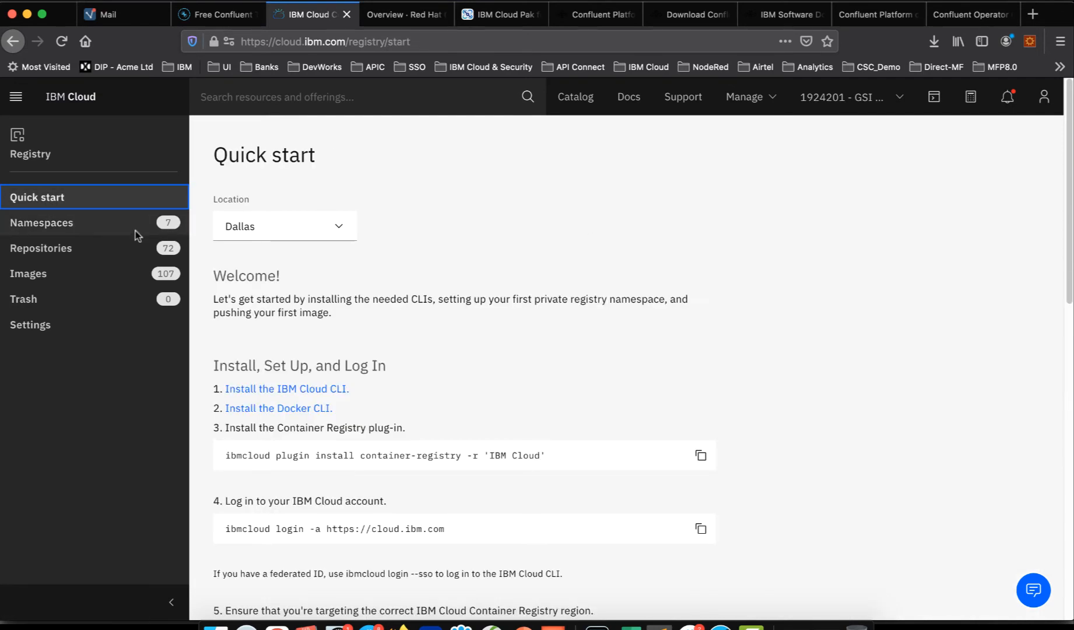
{"action": "scroll", "coordinate": [353, 439], "scroll_direction": "down", "scroll_amount": 4}
{"action": "scroll", "coordinate": [352, 438], "scroll_direction": "down", "scroll_amount": 4}
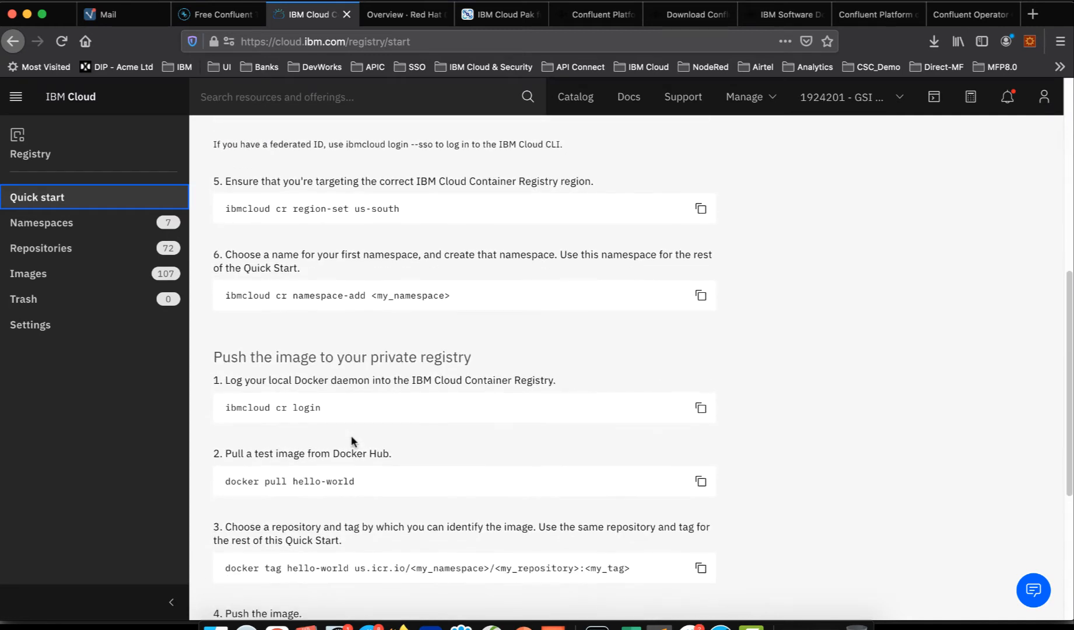
{"action": "left_click", "coordinate": [700, 408]}
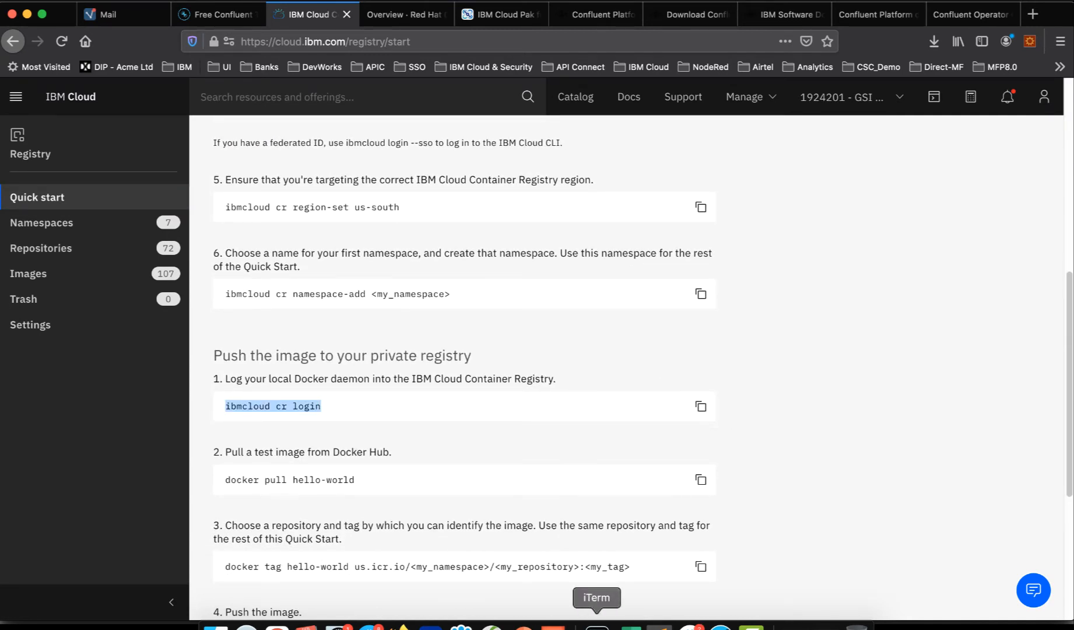
Switch to iTerm, run ibmcloud cr login, and check the us.icr.io registry login output.
{"action": "left_click", "coordinate": [596, 625]}
{"action": "right_click", "coordinate": [266, 430]}
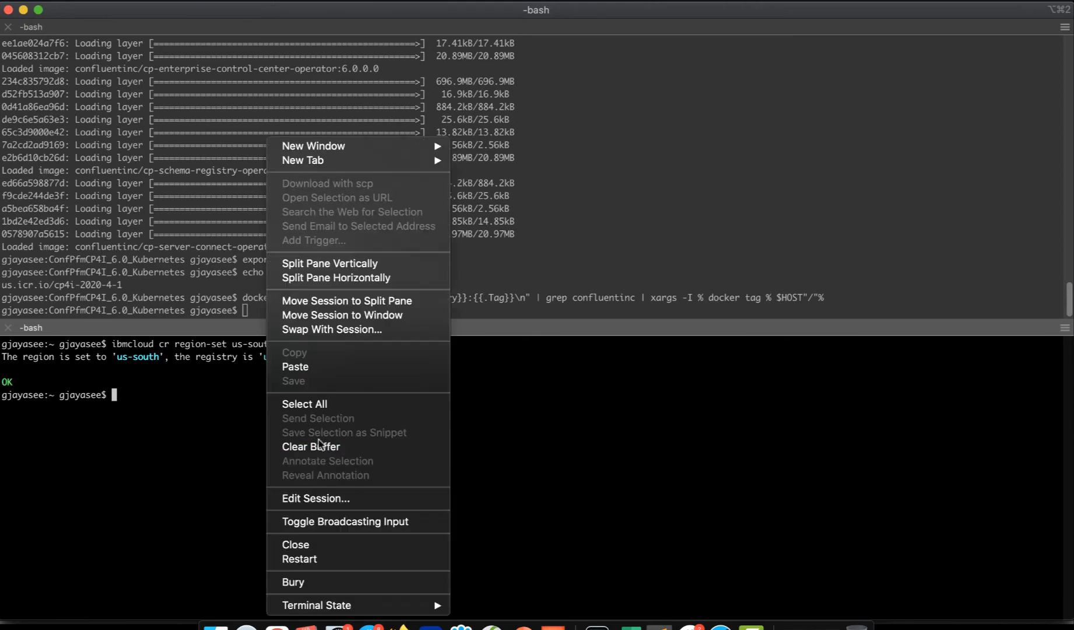
{"action": "left_click", "coordinate": [310, 365]}
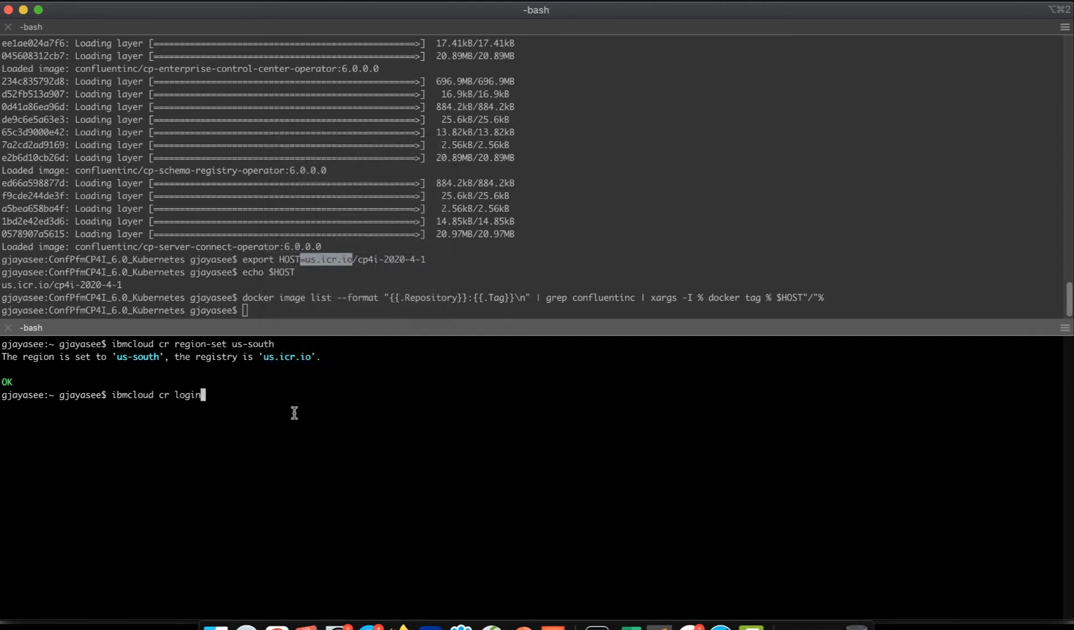
{"action": "key", "text": "Return"}
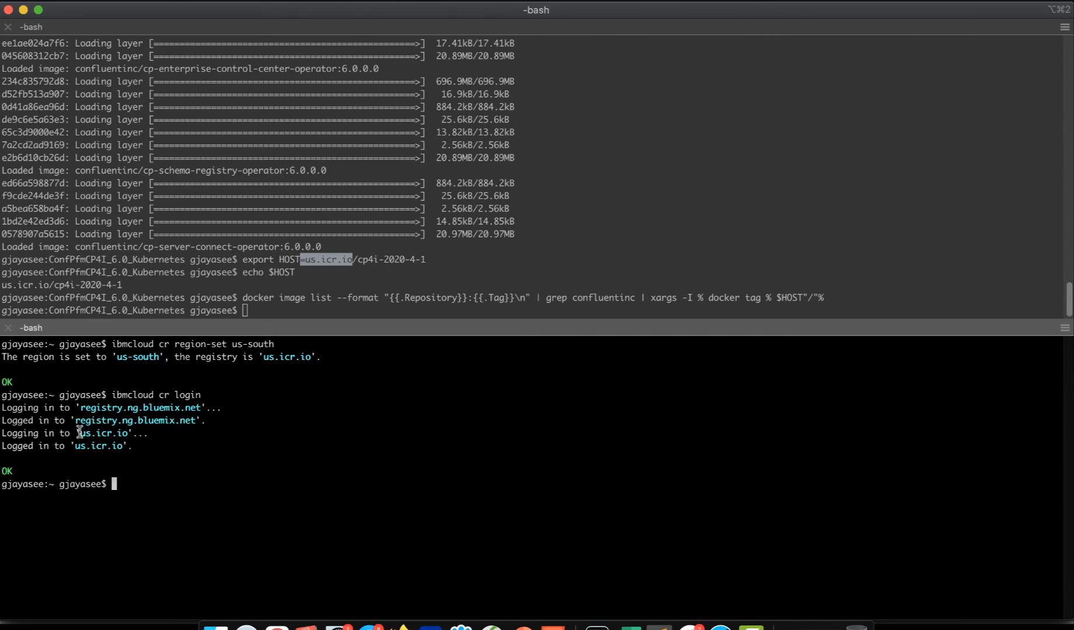
{"action": "left_click_drag", "start_coordinate": [80, 434], "coordinate": [126, 436]}
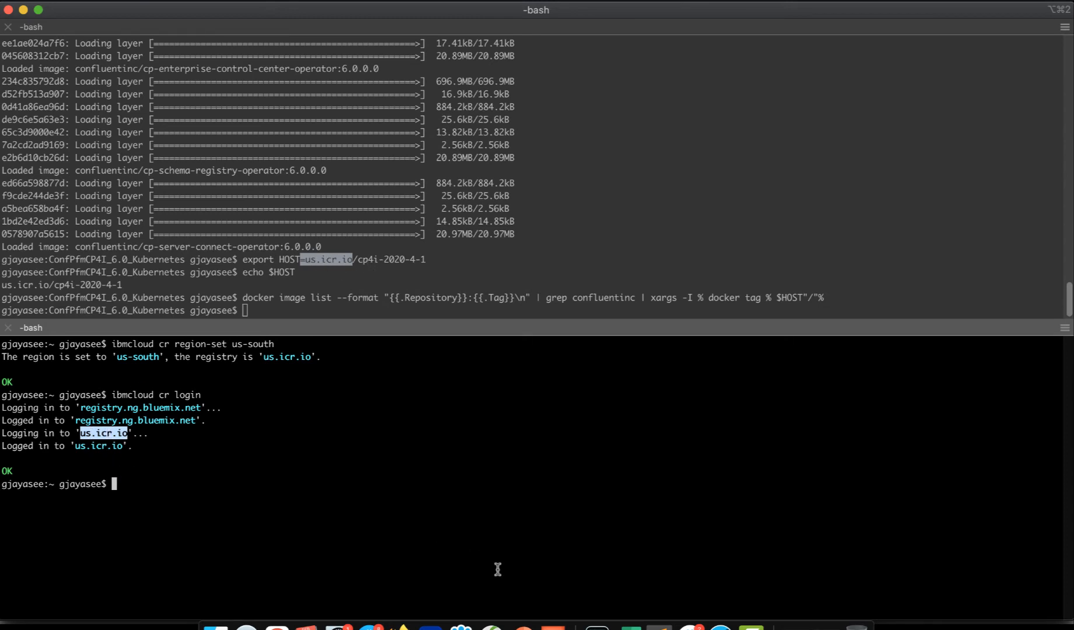
Switch to Firefox and review the Quick start commands for pulling the test image and pushing an image to the private registry.
{"action": "left_click", "coordinate": [400, 625]}
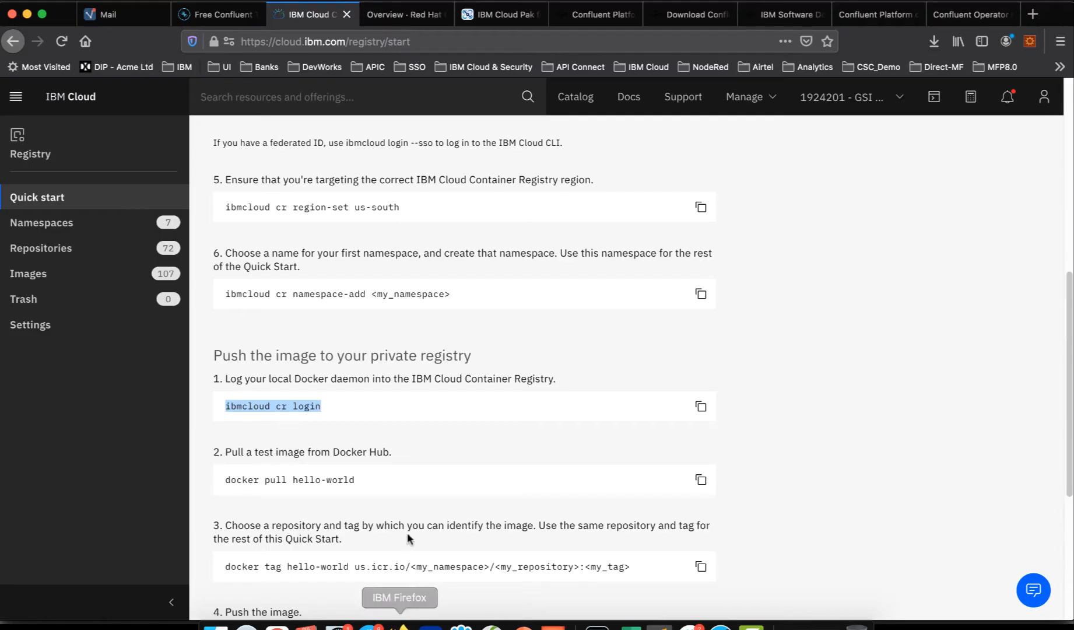
{"action": "scroll", "coordinate": [408, 491], "scroll_direction": "down", "scroll_amount": 3}
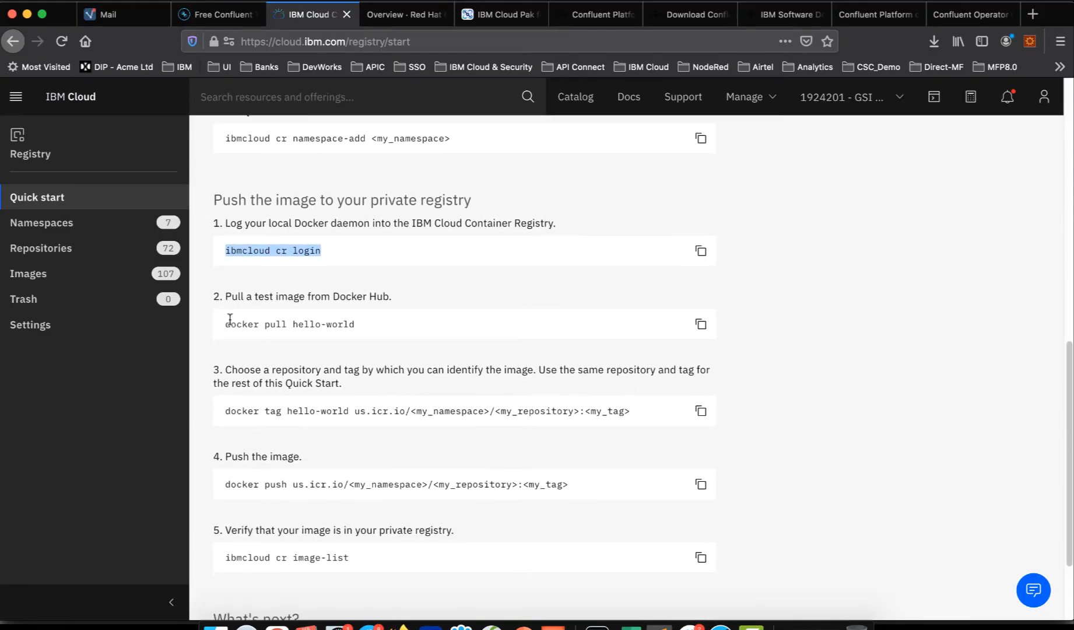
{"action": "left_click_drag", "start_coordinate": [226, 324], "coordinate": [366, 319]}
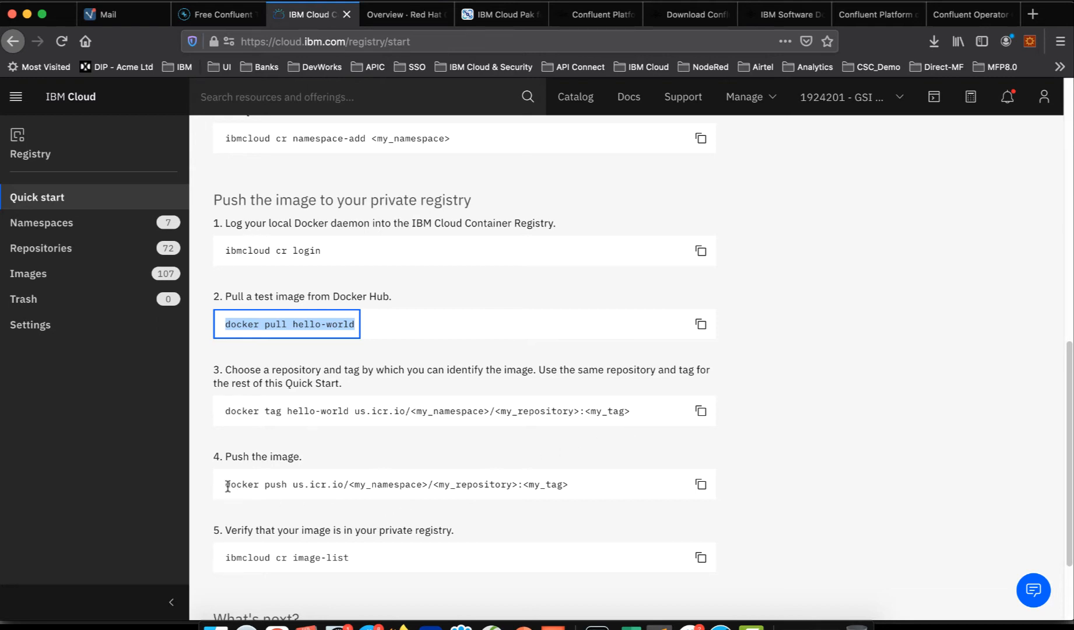
{"action": "left_click_drag", "start_coordinate": [224, 484], "coordinate": [570, 484]}
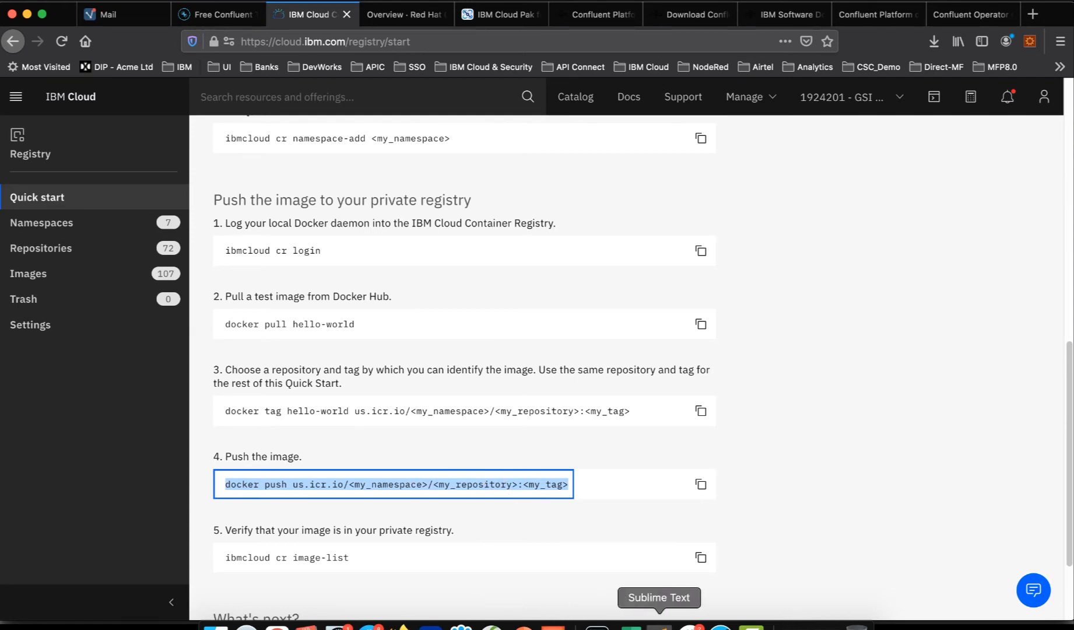
Switch to Sublime Text and examine the docker push command, the cp4i-2020-4-1 namespace in the login line, and the HOST export value.
{"action": "left_click", "coordinate": [659, 625]}
{"action": "left_click", "coordinate": [313, 208]}
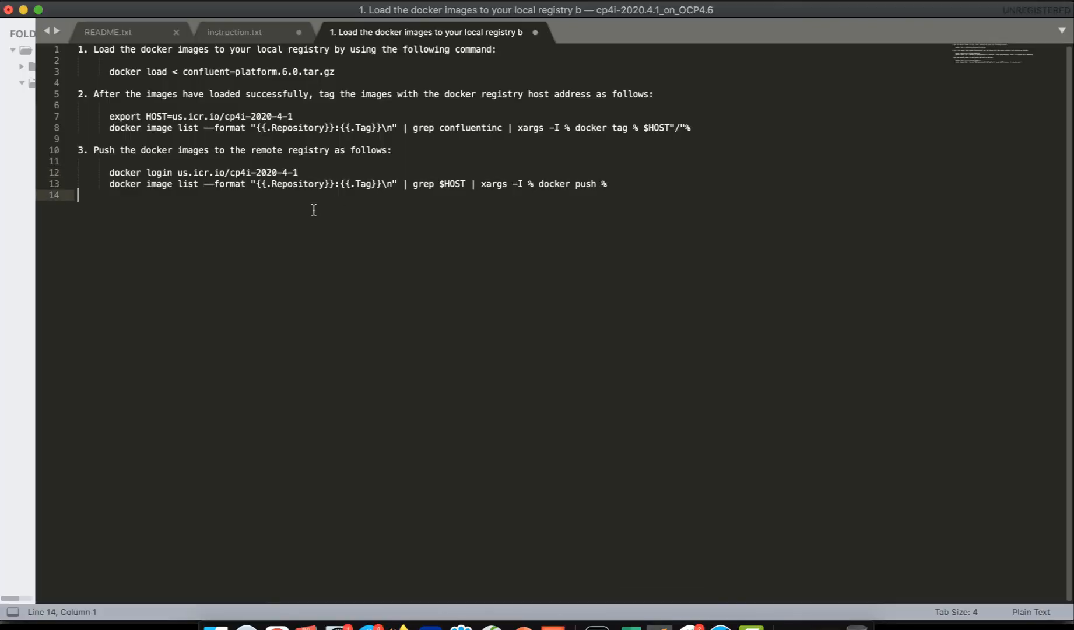
{"action": "left_click", "coordinate": [618, 184]}
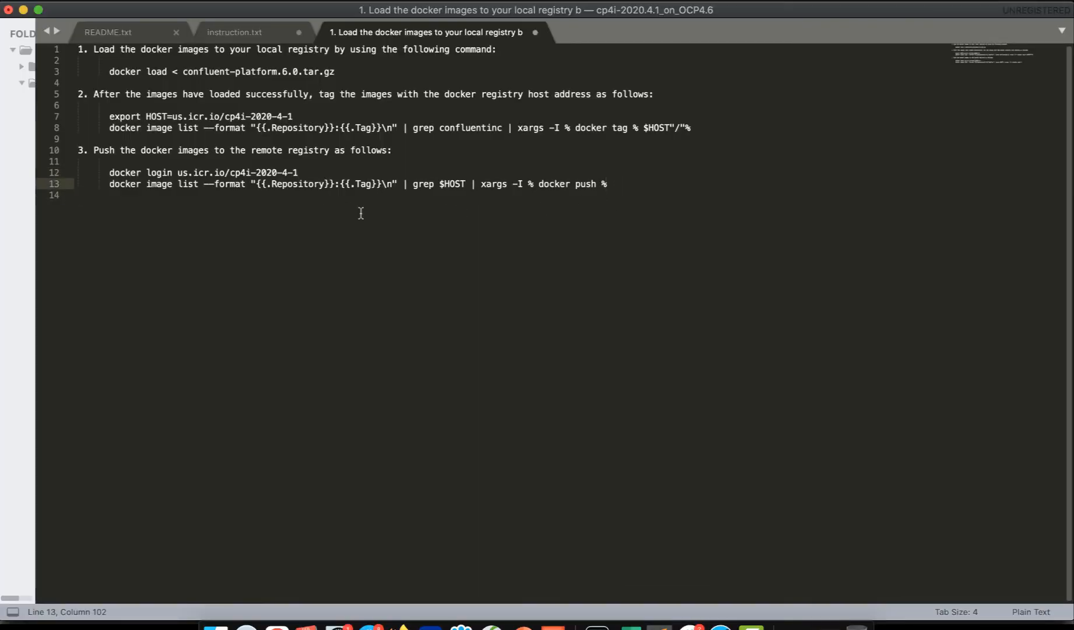
{"action": "left_click", "coordinate": [109, 183], "text": "shift"}
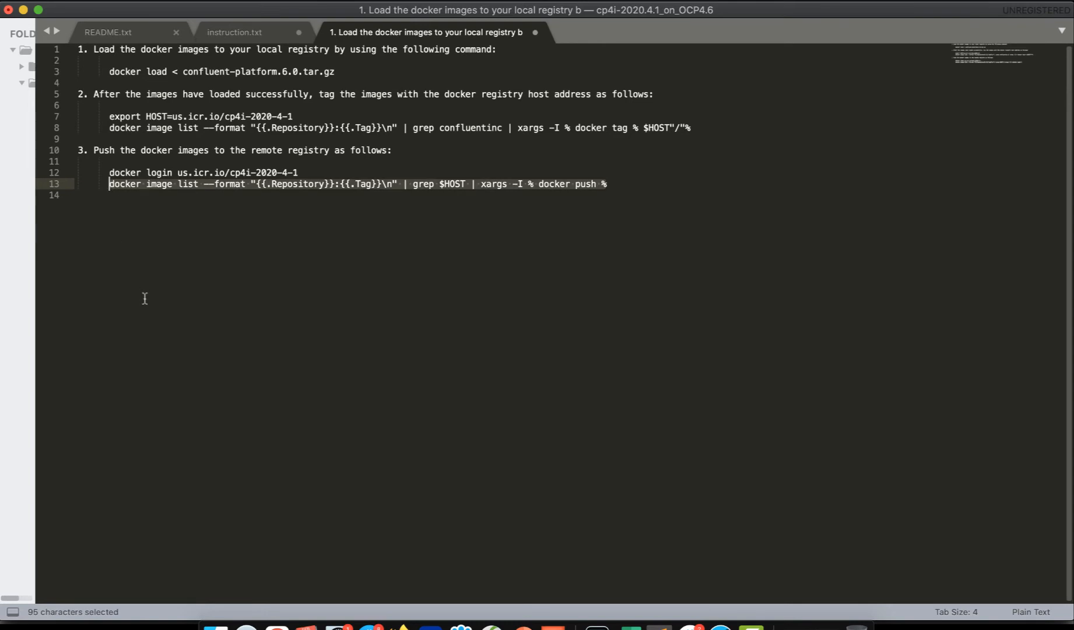
{"action": "left_click", "coordinate": [337, 170]}
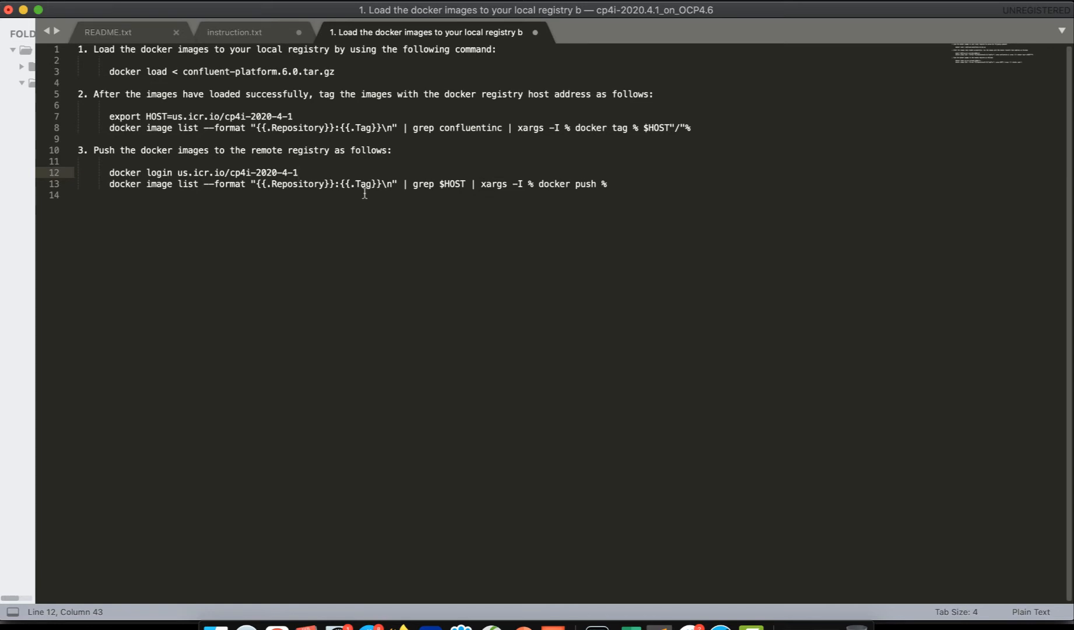
{"action": "left_click", "coordinate": [227, 173]}
{"action": "left_click", "coordinate": [304, 173], "text": "shift"}
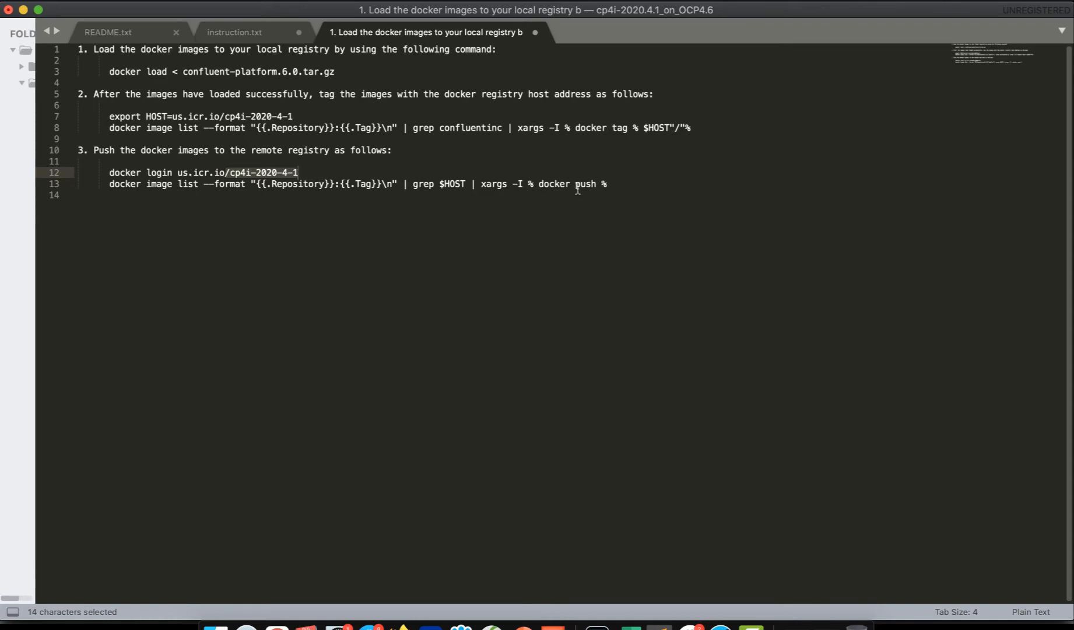
{"action": "left_click", "coordinate": [642, 182]}
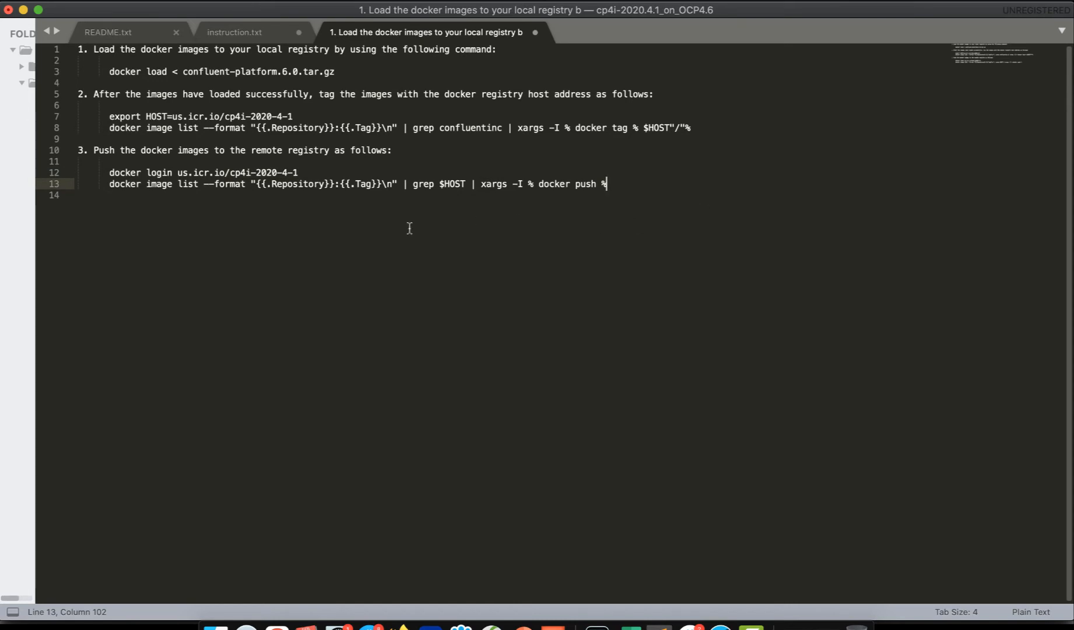
{"action": "left_click", "coordinate": [295, 116]}
{"action": "left_click", "coordinate": [172, 115], "text": "shift"}
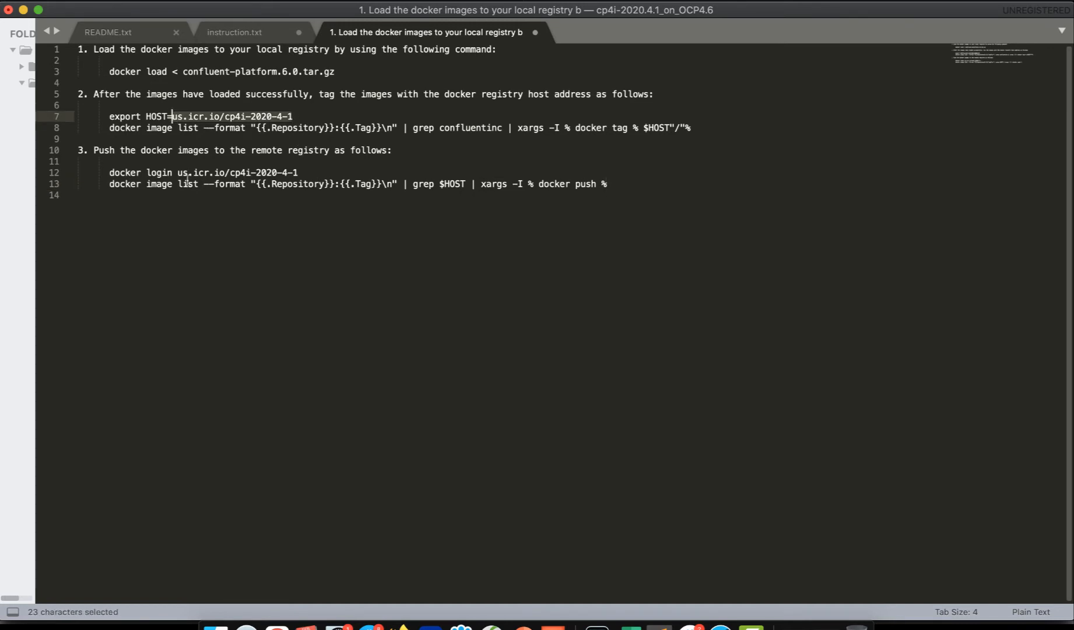
Comment out the docker login line under the remote registry push instructions with a # prefix.
{"action": "left_click", "coordinate": [111, 173]}
{"action": "key", "text": "alt+Right"}
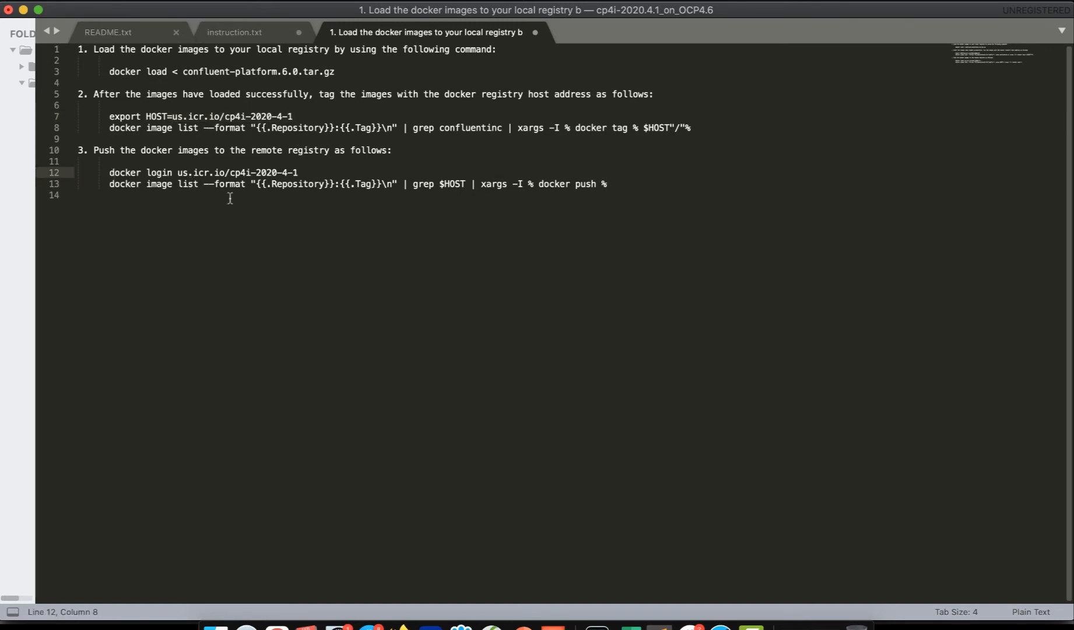
{"action": "key", "text": "Left"}
{"action": "type", "text": "#"}
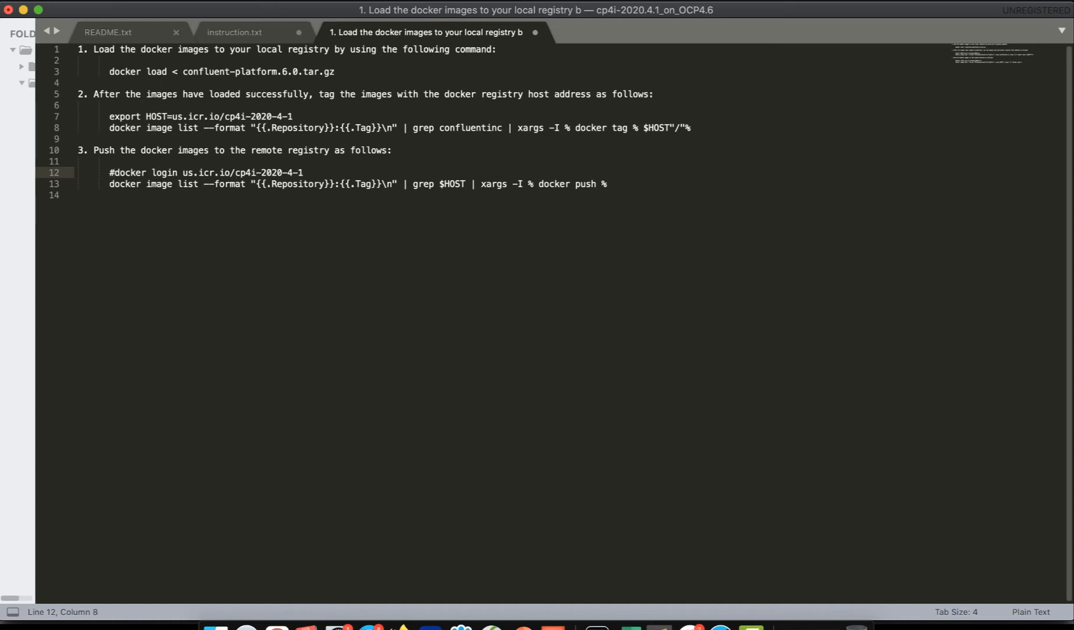
Remove the /cp4i-2020-4-1 namespace from the commented docker login line, leaving only us.icr.io as the host.
{"action": "key", "text": "Down"}
{"action": "key", "text": "Up"}
{"action": "double_click", "coordinate": [180, 173]}
{"action": "left_click_drag", "start_coordinate": [182, 172], "coordinate": [304, 172]}
{"action": "left_click", "coordinate": [233, 163]}
{"action": "key", "text": "BackSpace"}
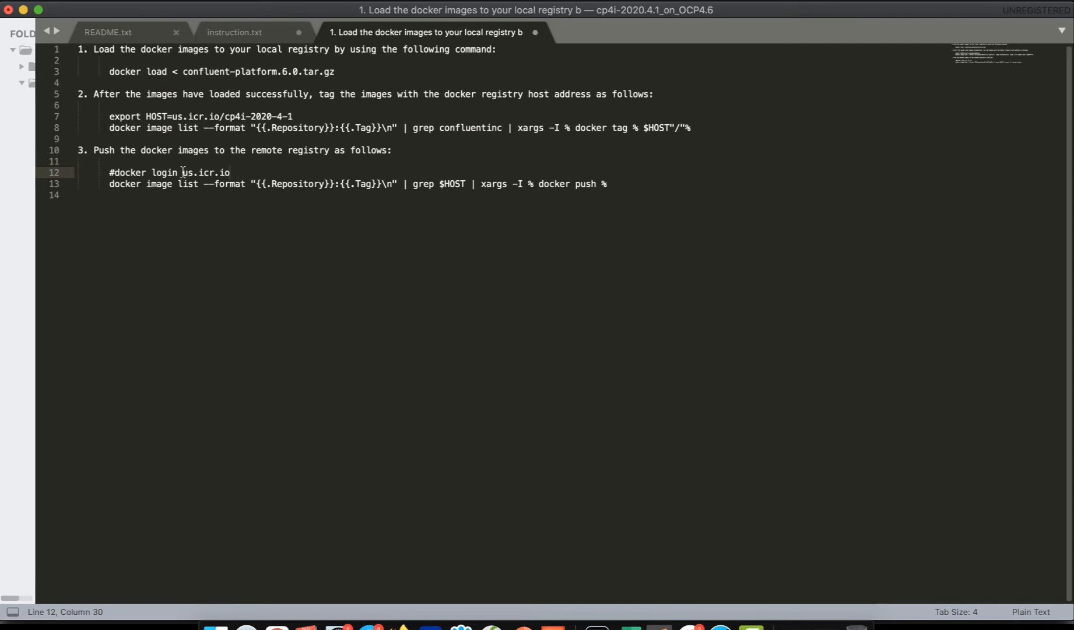
{"action": "left_click", "coordinate": [232, 172], "text": "shift"}
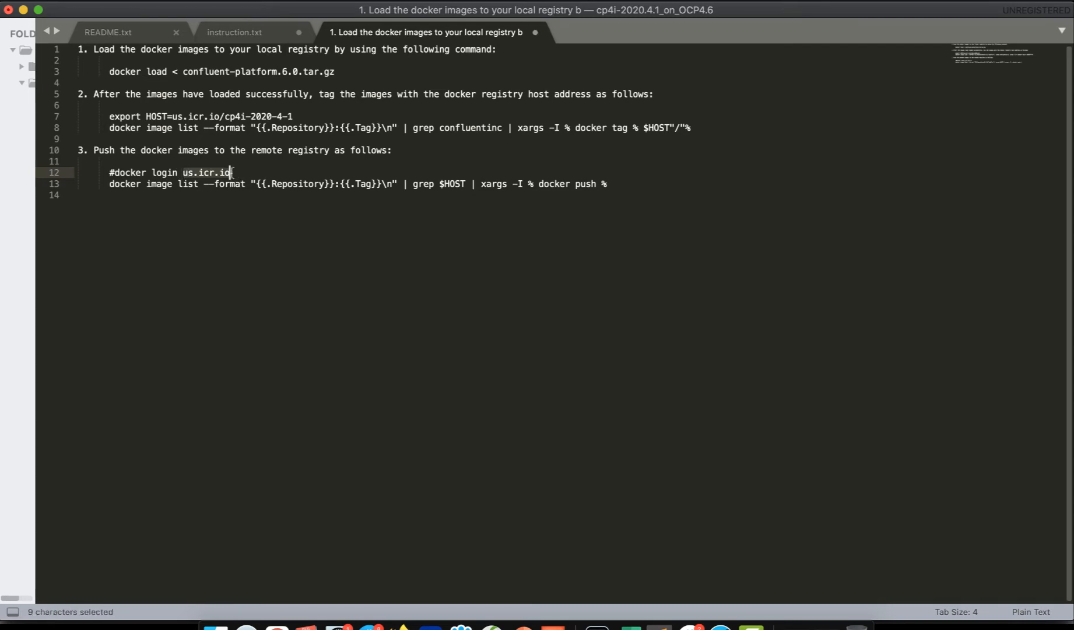
{"action": "left_click", "coordinate": [256, 229]}
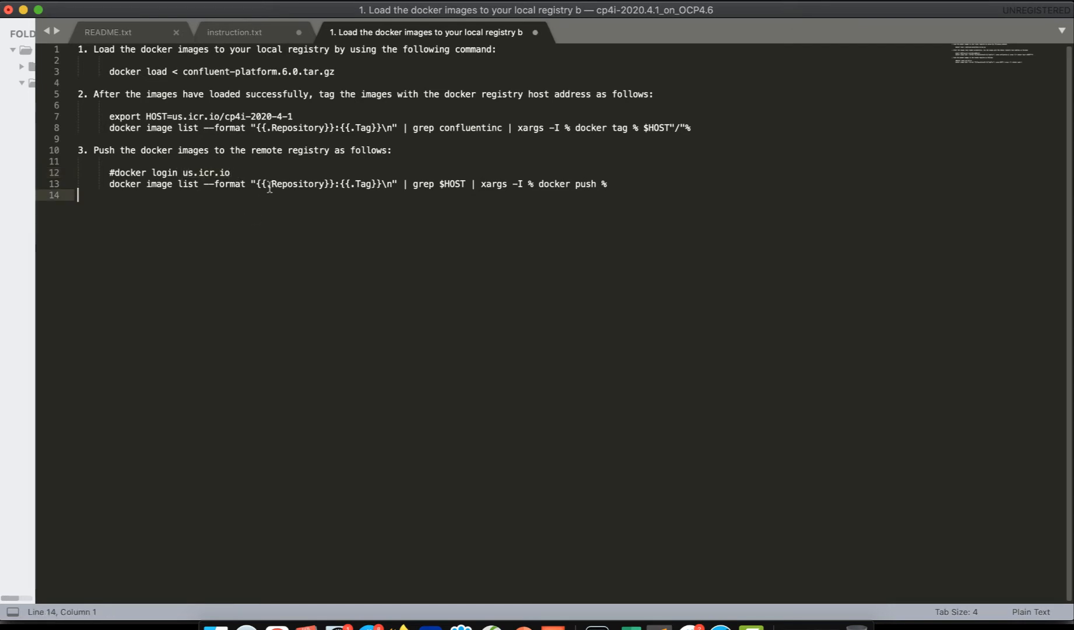
Examine the host and namespace in the export HOST line, compare them with the HOST exported in iTerm, and return to Sublime Text.
{"action": "left_click", "coordinate": [167, 116]}
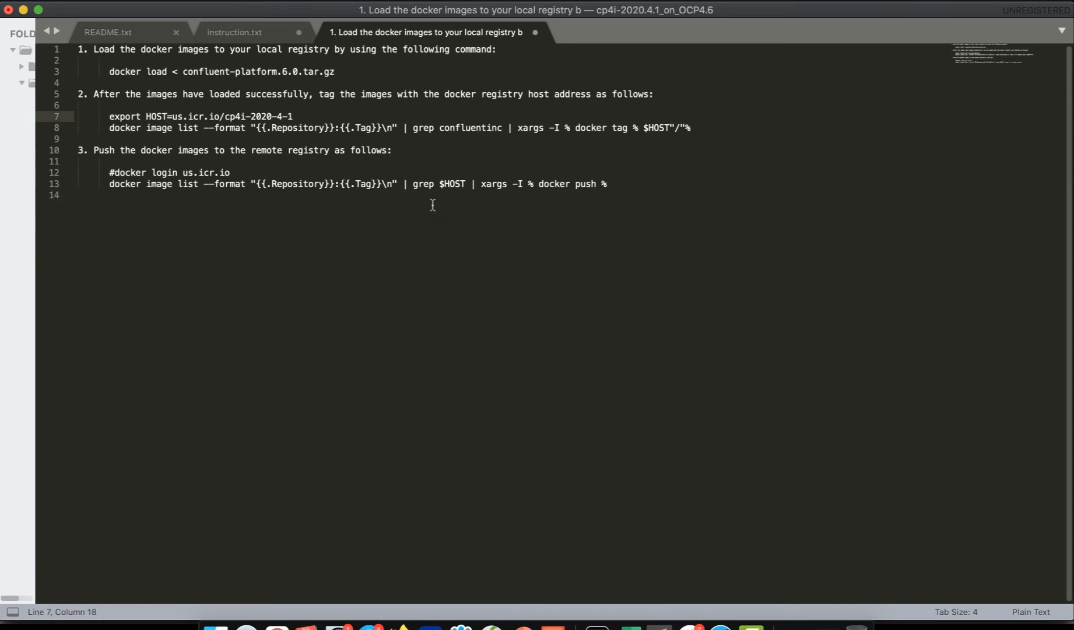
{"action": "double_click", "coordinate": [156, 116]}
{"action": "left_click", "coordinate": [172, 116]}
{"action": "left_click", "coordinate": [222, 117], "text": "shift"}
{"action": "left_click", "coordinate": [224, 117]}
{"action": "left_click", "coordinate": [294, 117], "text": "shift"}
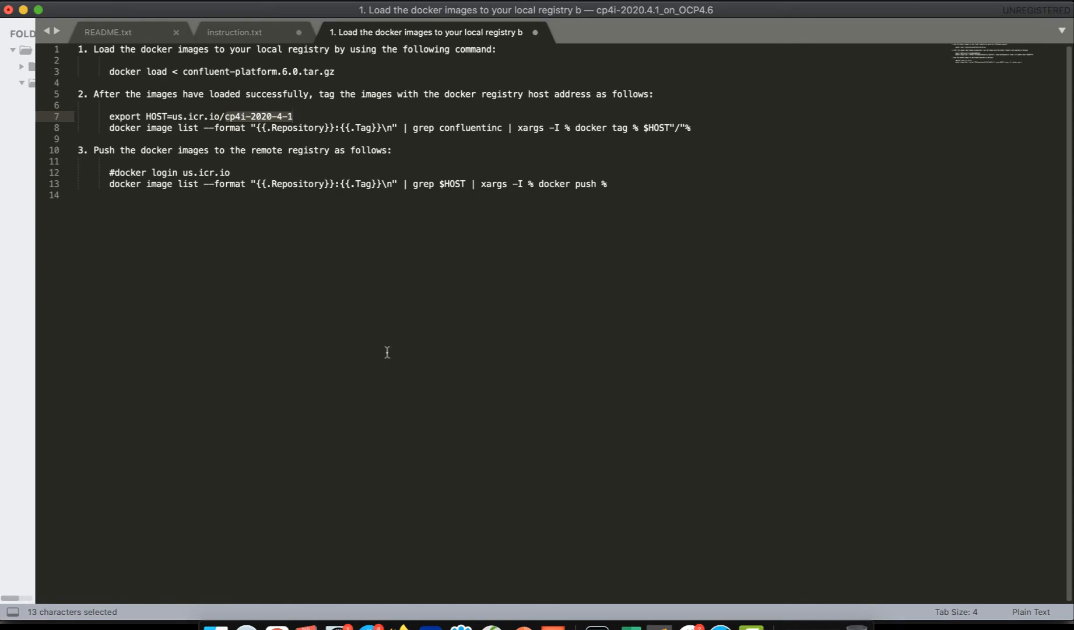
{"action": "left_click", "coordinate": [595, 625]}
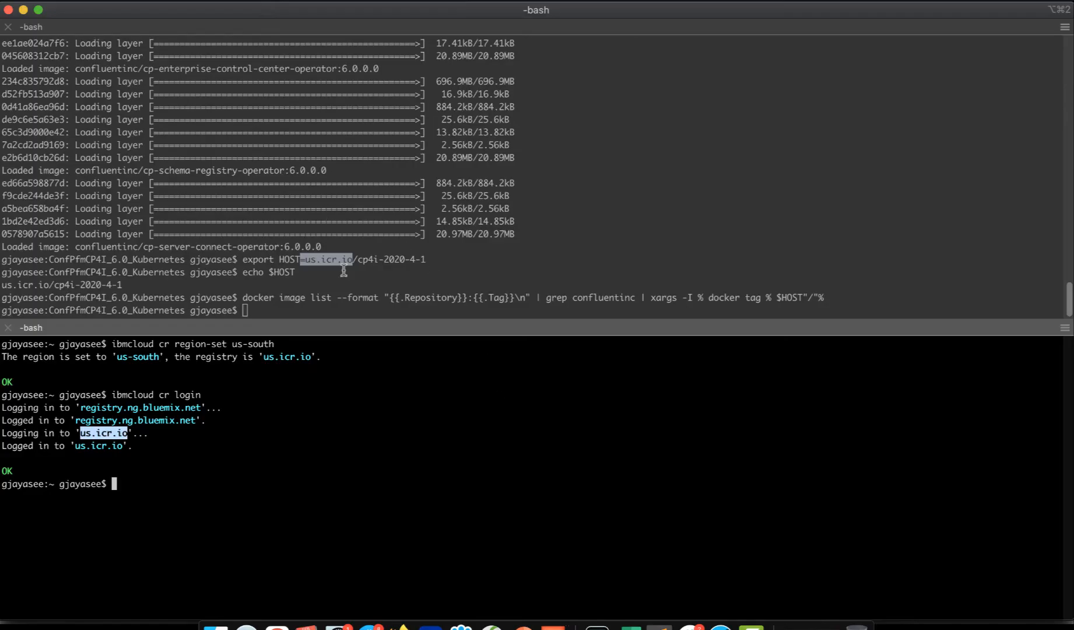
{"action": "left_click_drag", "start_coordinate": [426, 259], "coordinate": [304, 259]}
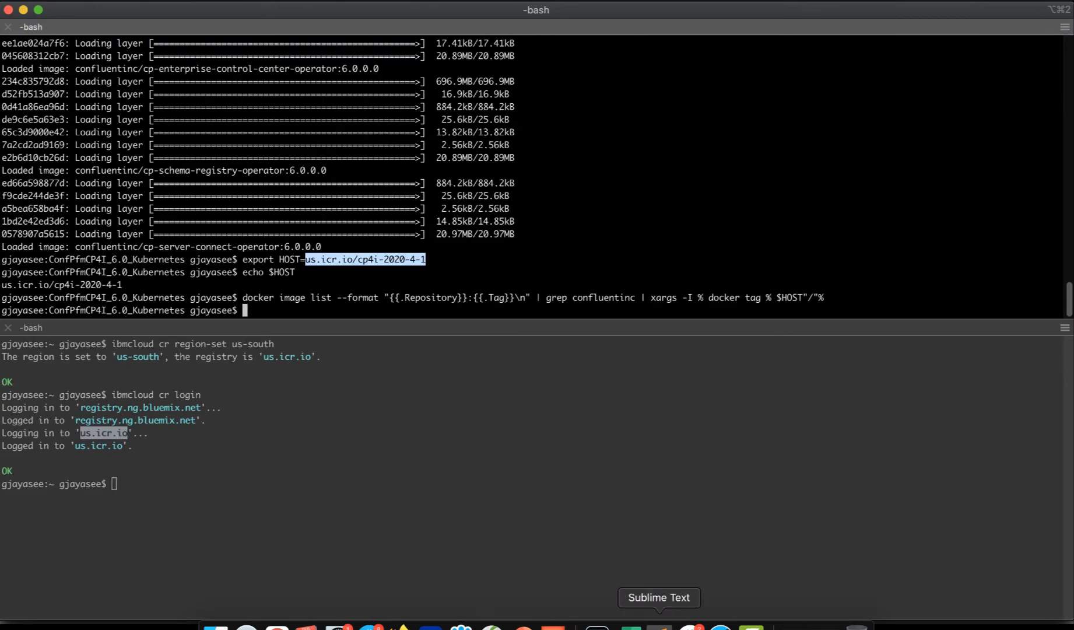
{"action": "left_click", "coordinate": [659, 626]}
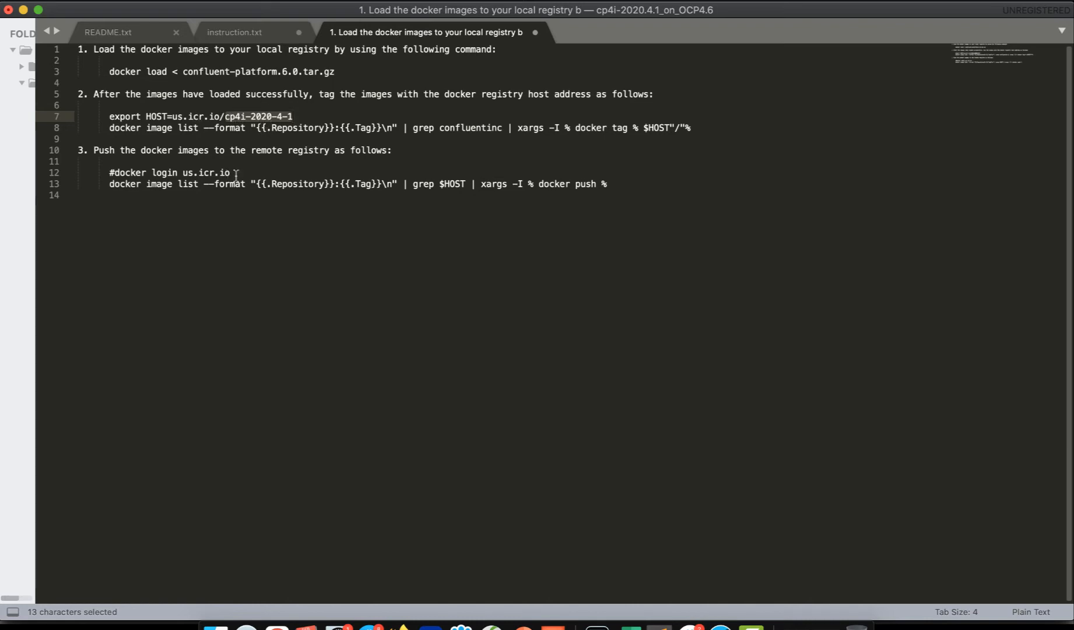
Copy the docker image list push command from line 13 and run it in iTerm to push the images to $HOST.
{"action": "left_click", "coordinate": [110, 184]}
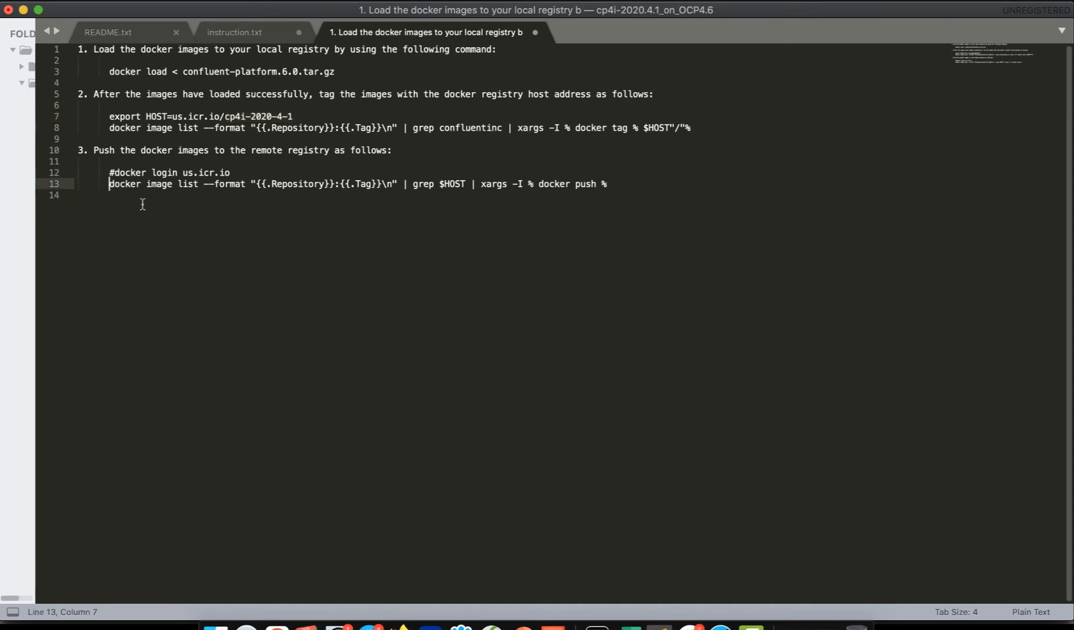
{"action": "left_click", "coordinate": [624, 185], "text": "shift"}
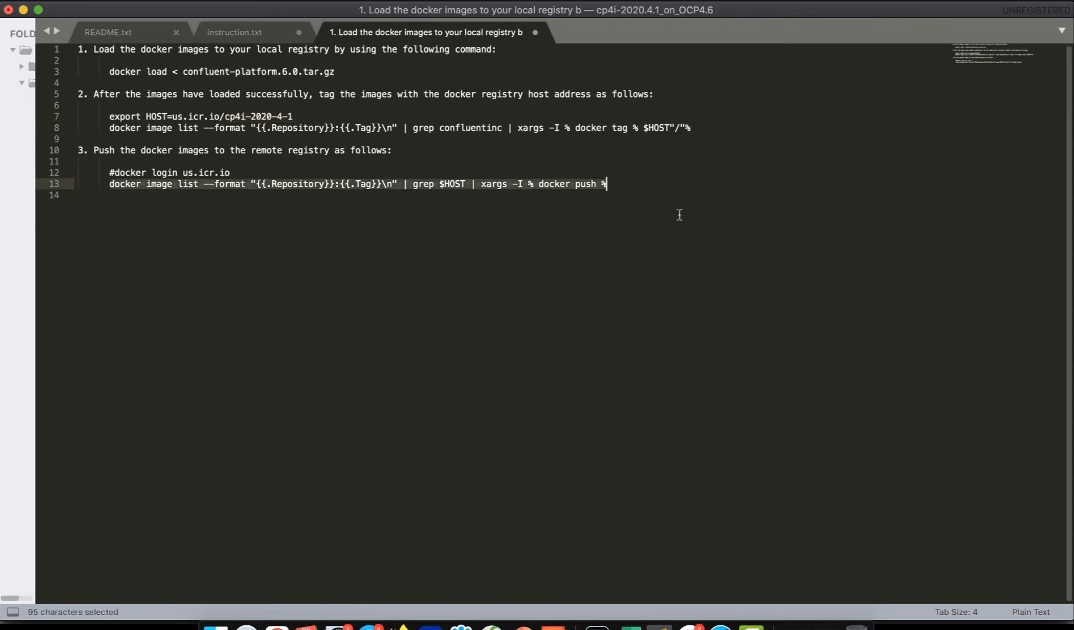
{"action": "key", "text": "super+c"}
{"action": "left_click", "coordinate": [597, 625]}
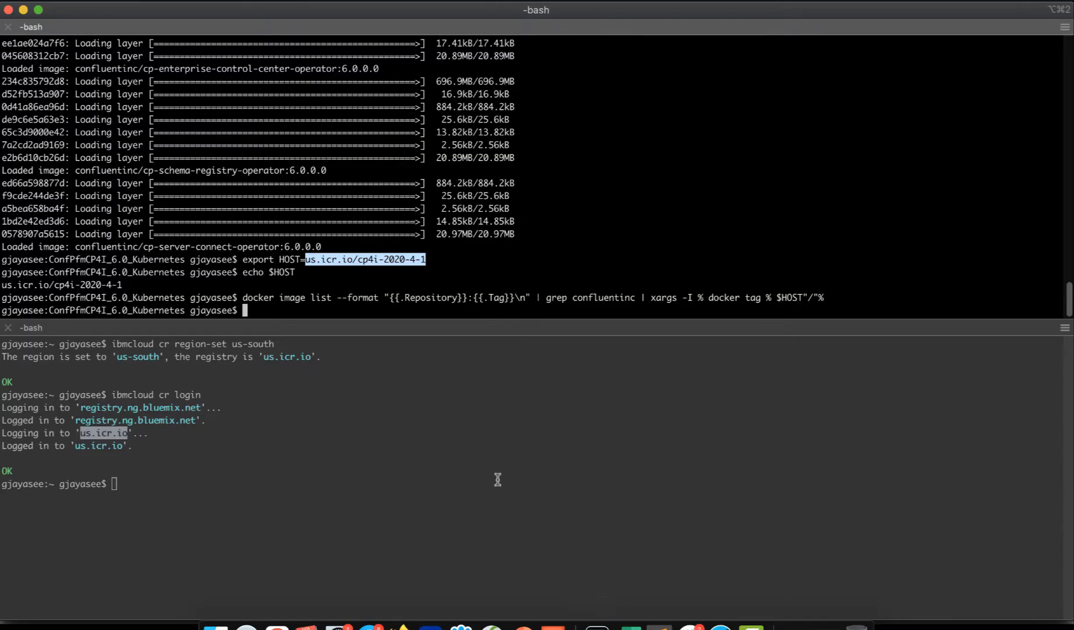
{"action": "left_click", "coordinate": [371, 311]}
{"action": "key", "text": "super+v"}
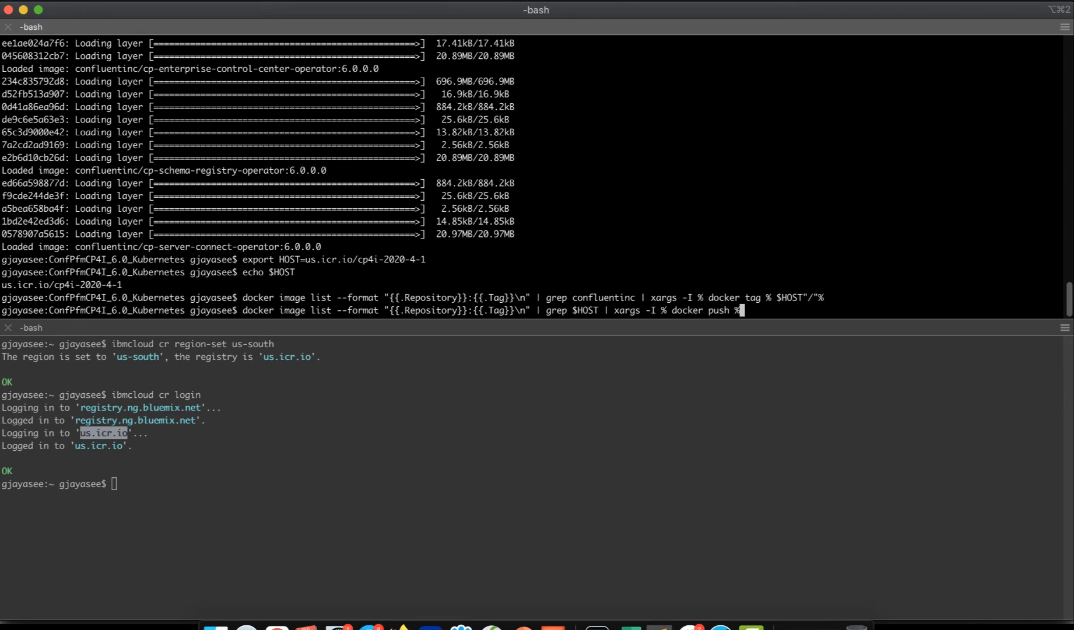
{"action": "key", "text": "Return"}
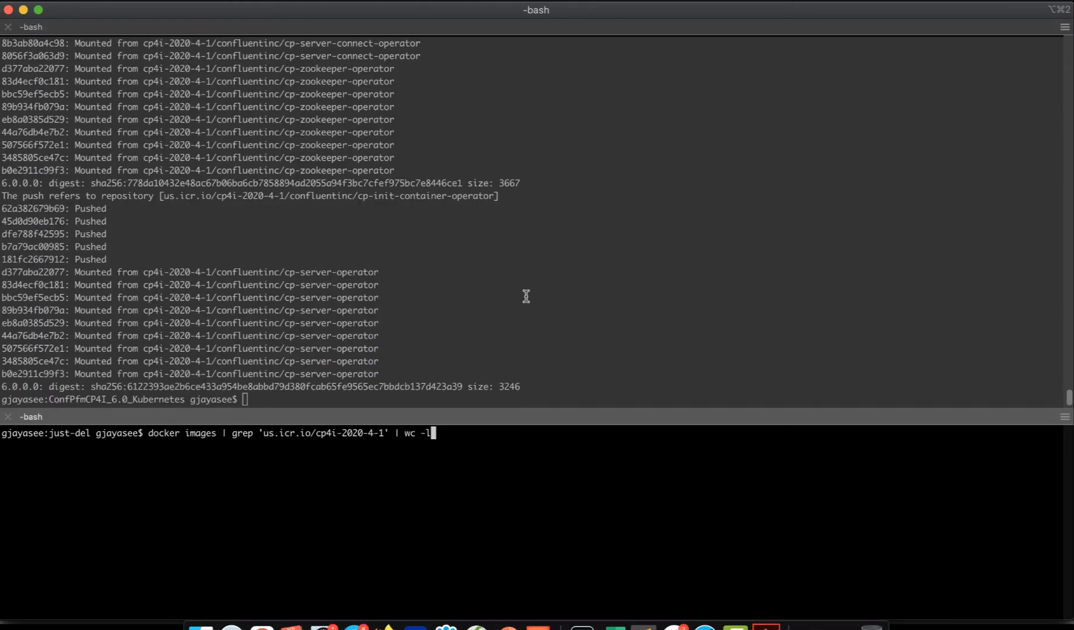
Run docker images | grep 'us.icr.io/cp4i-2020-4-1' | wc -l in the just-del session to count the tagged images.
{"action": "left_click", "coordinate": [526, 296]}
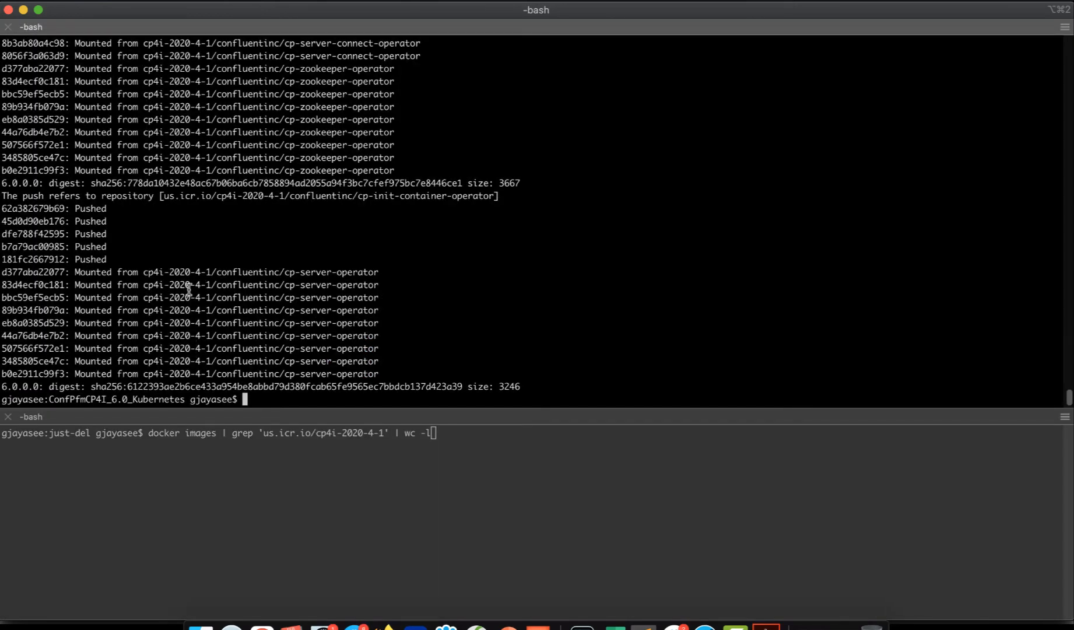
{"action": "left_click", "coordinate": [366, 477]}
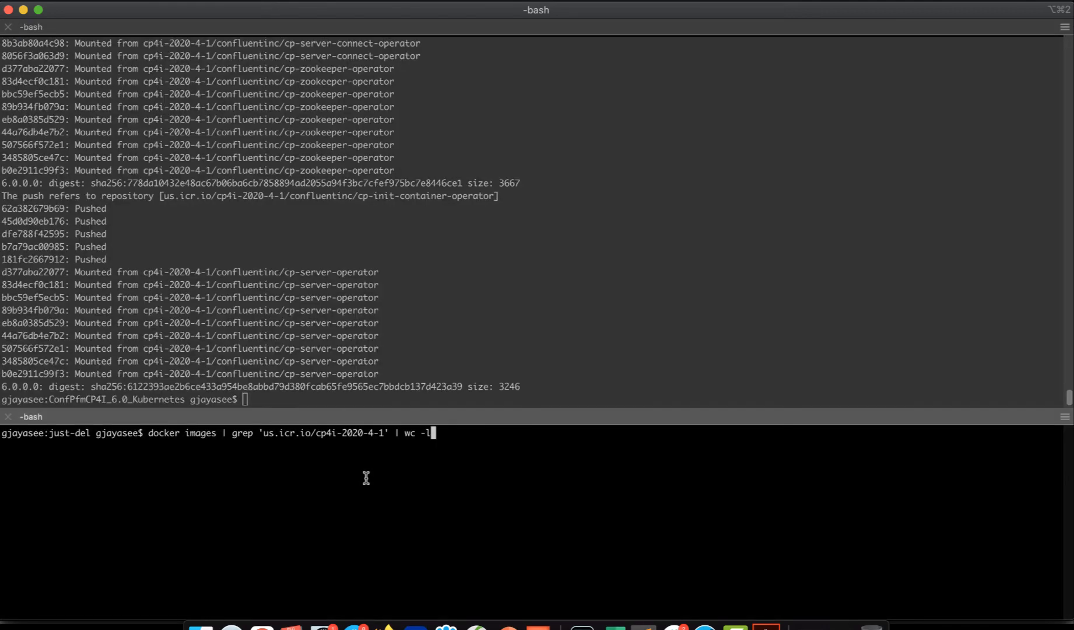
{"action": "key", "text": "Return"}
{"action": "double_click", "coordinate": [38, 445]}
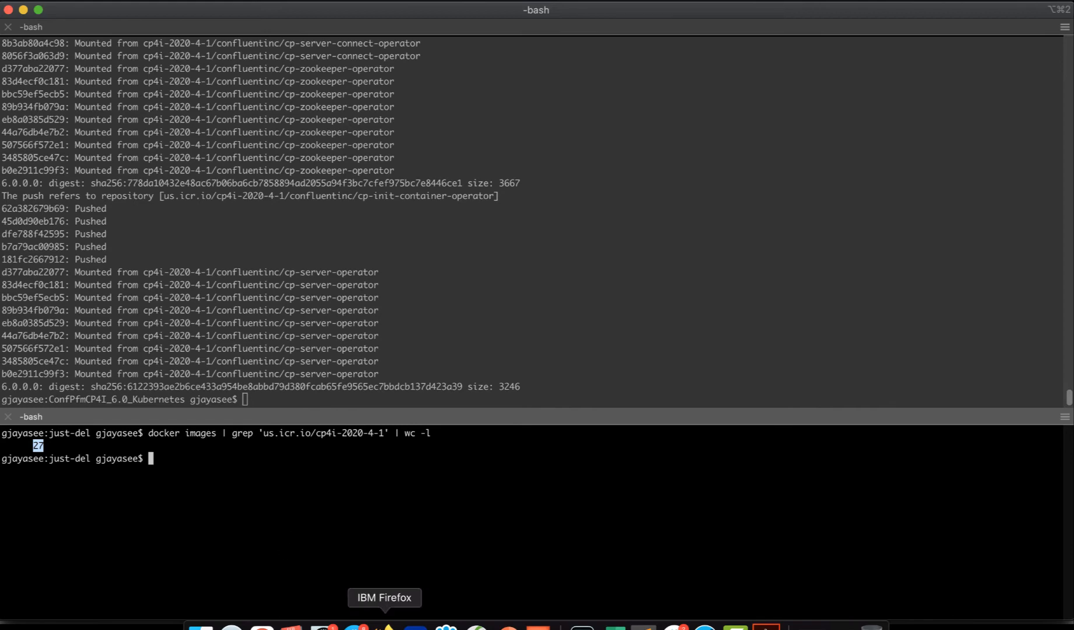
Switch to Firefox, check the cp4i-2020-4-1 namespace's image count in the IBM Cloud registry, and refresh the namespaces table.
{"action": "left_click", "coordinate": [384, 626]}
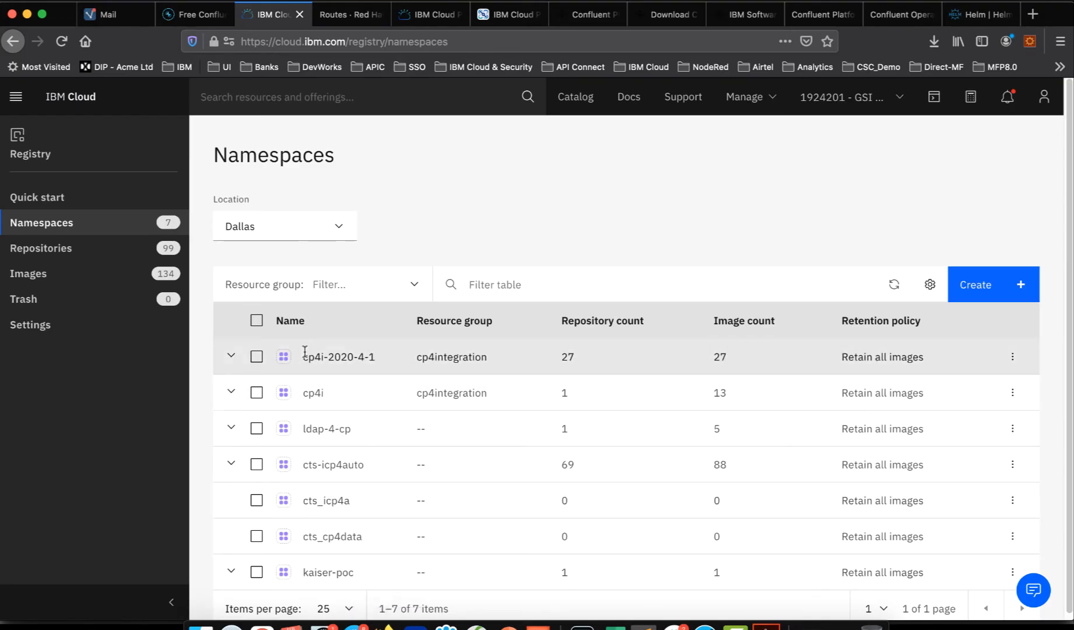
{"action": "left_click_drag", "start_coordinate": [301, 354], "coordinate": [387, 360]}
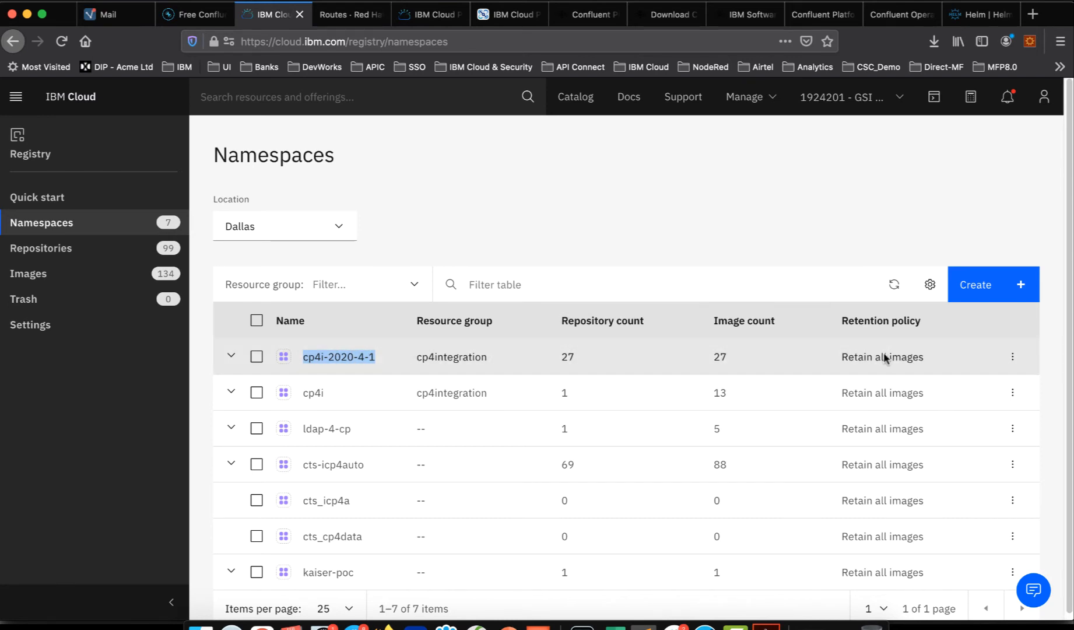
{"action": "double_click", "coordinate": [720, 357]}
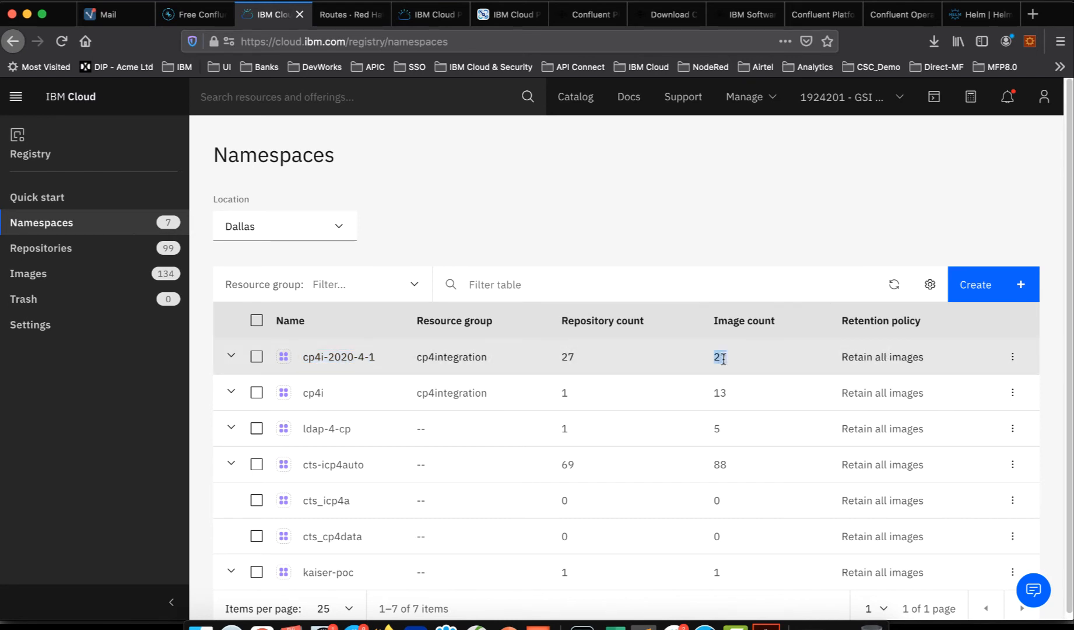
{"action": "left_click", "coordinate": [894, 284]}
Switch to README.txt in Sublime Text and highlight the instruction to unpack confluent-operator-1.6.1.tar.gz.
{"action": "key", "text": "super+Tab"}
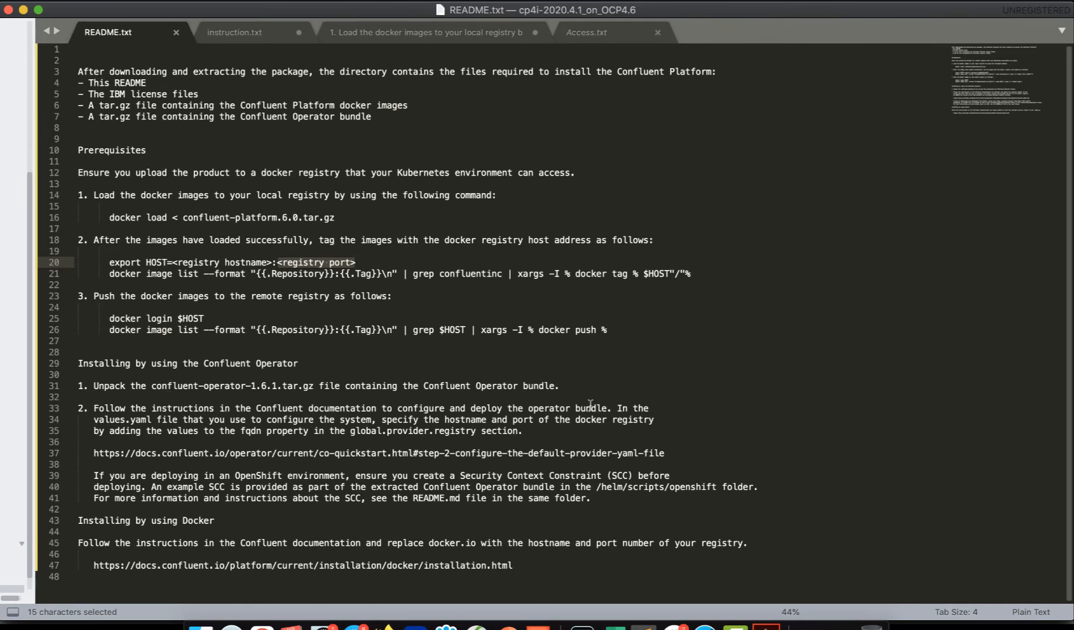
{"action": "left_click", "coordinate": [562, 386]}
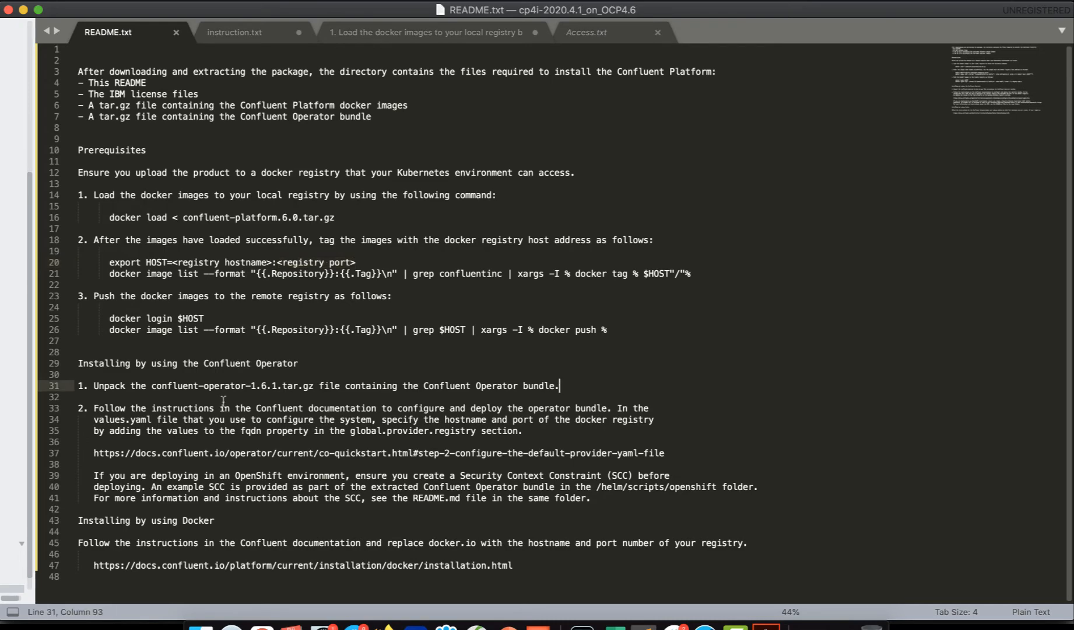
{"action": "left_click", "coordinate": [93, 380], "text": "shift"}
Switch to Finder and examine the unpacked confluent-operator-1.6.1 folder, expanding its resources, scripts, helm and nested helm scripts folders.
{"action": "key", "text": "super+Tab"}
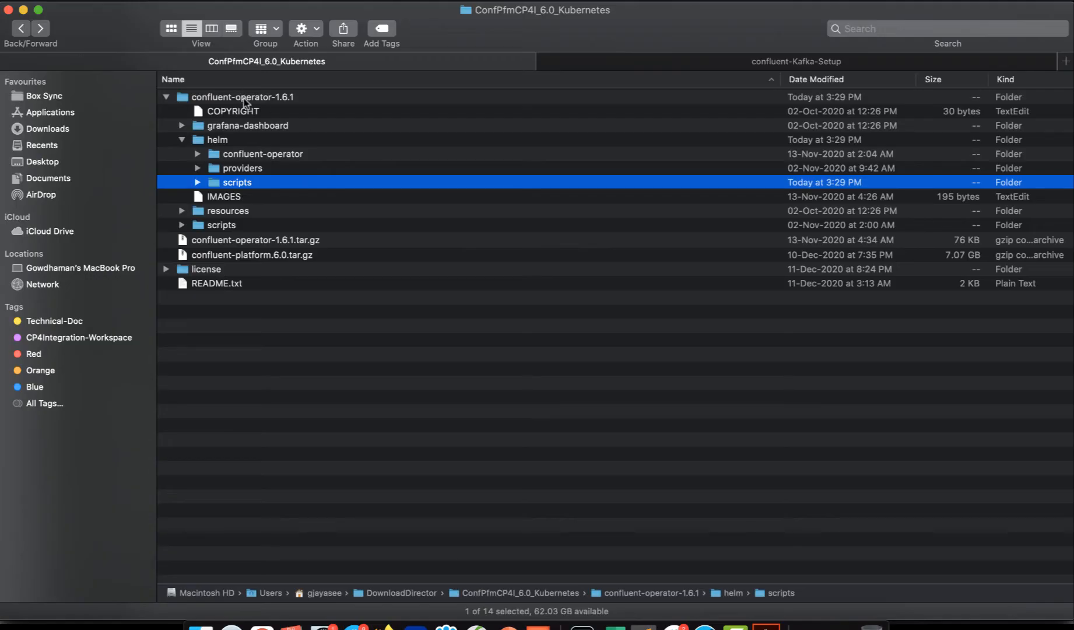
{"action": "left_click", "coordinate": [243, 99]}
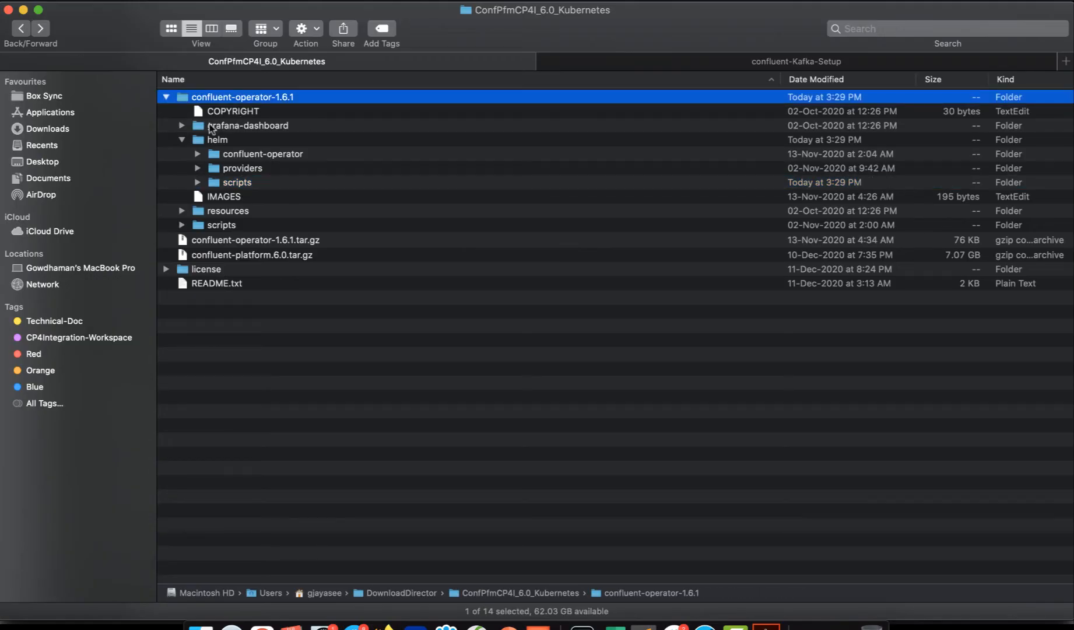
{"action": "left_click", "coordinate": [182, 139]}
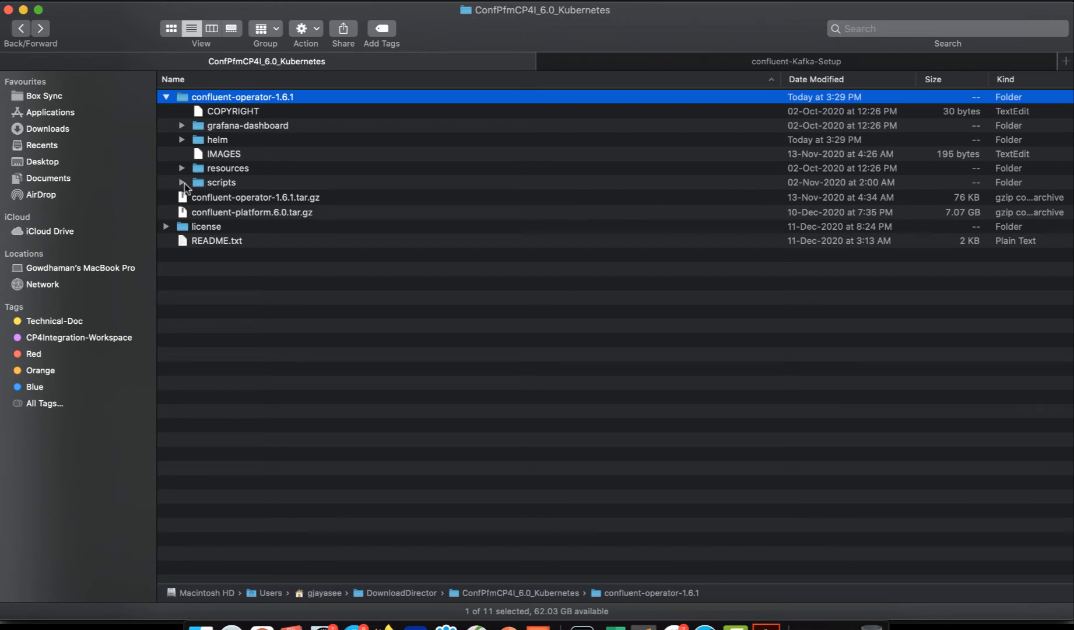
{"action": "left_click", "coordinate": [181, 167]}
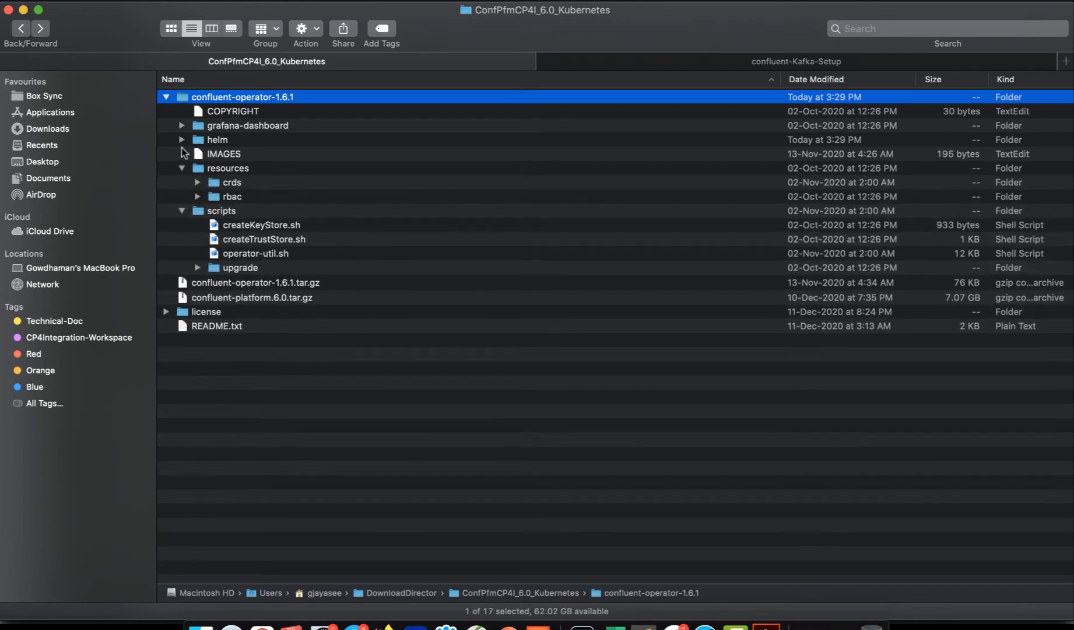
{"action": "left_click", "coordinate": [181, 140]}
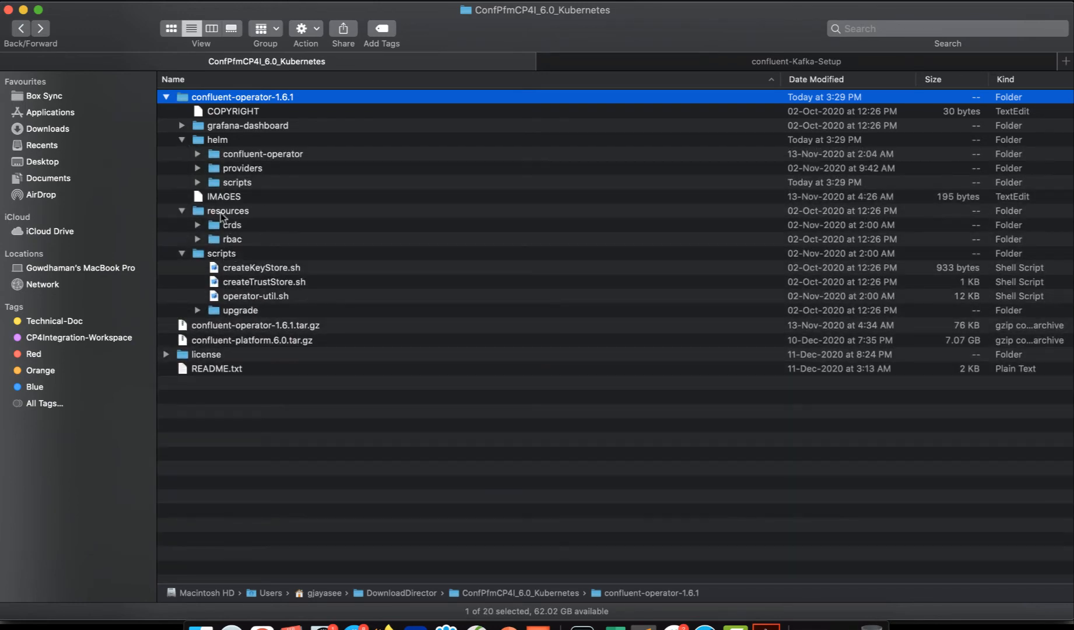
{"action": "left_click", "coordinate": [197, 183], "text": "alt"}
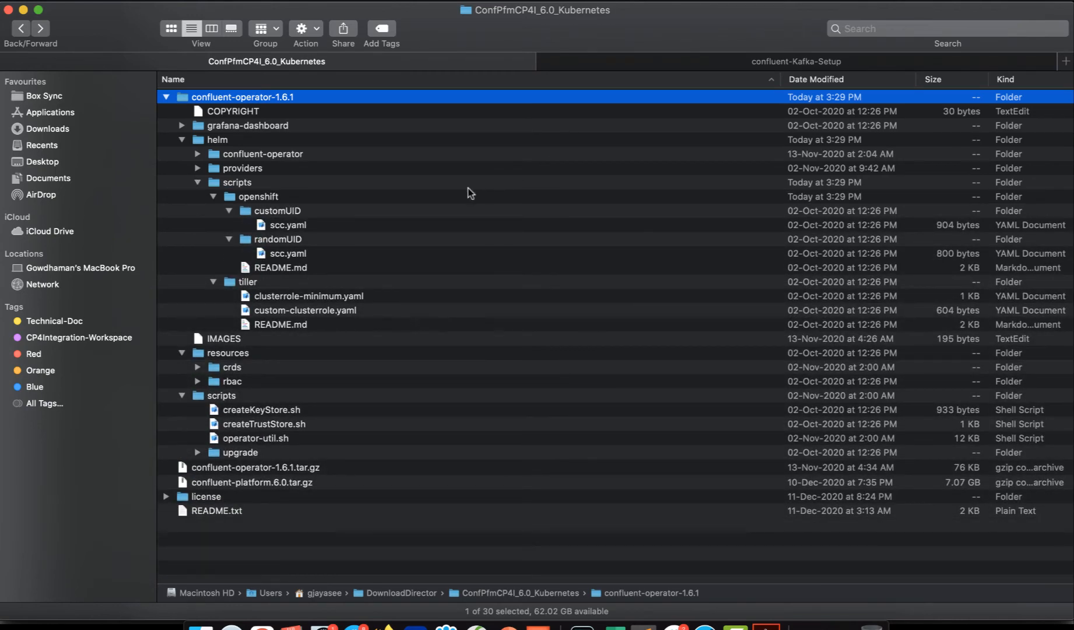
Return to README.txt in Sublime Text and highlight the Confluent quick start URL for configuring the default provider YAML file.
{"action": "key", "text": "super+Tab"}
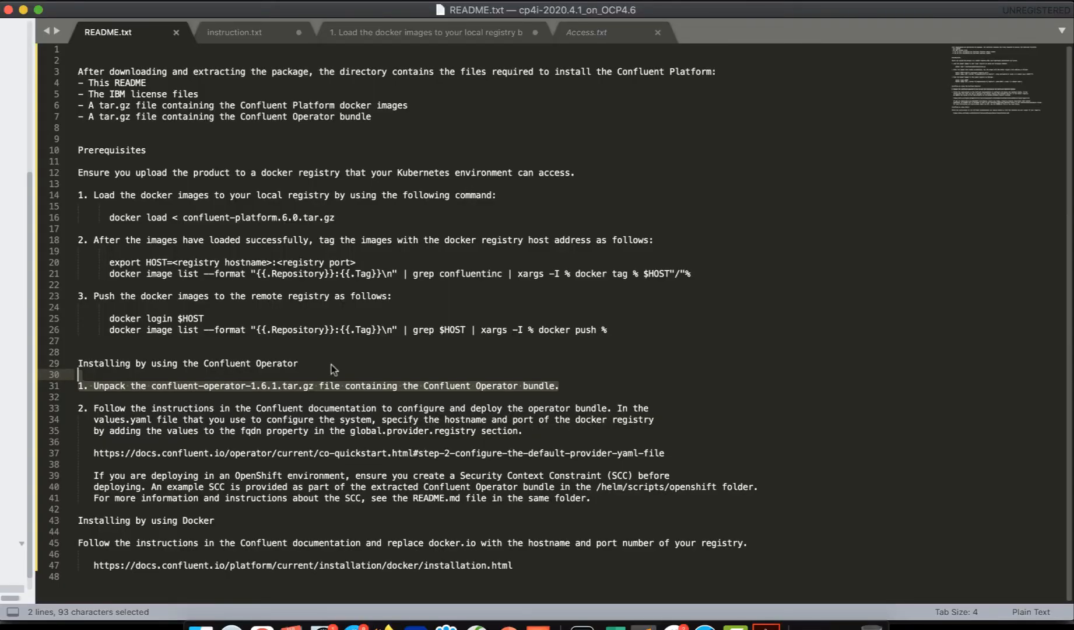
{"action": "left_click", "coordinate": [93, 454]}
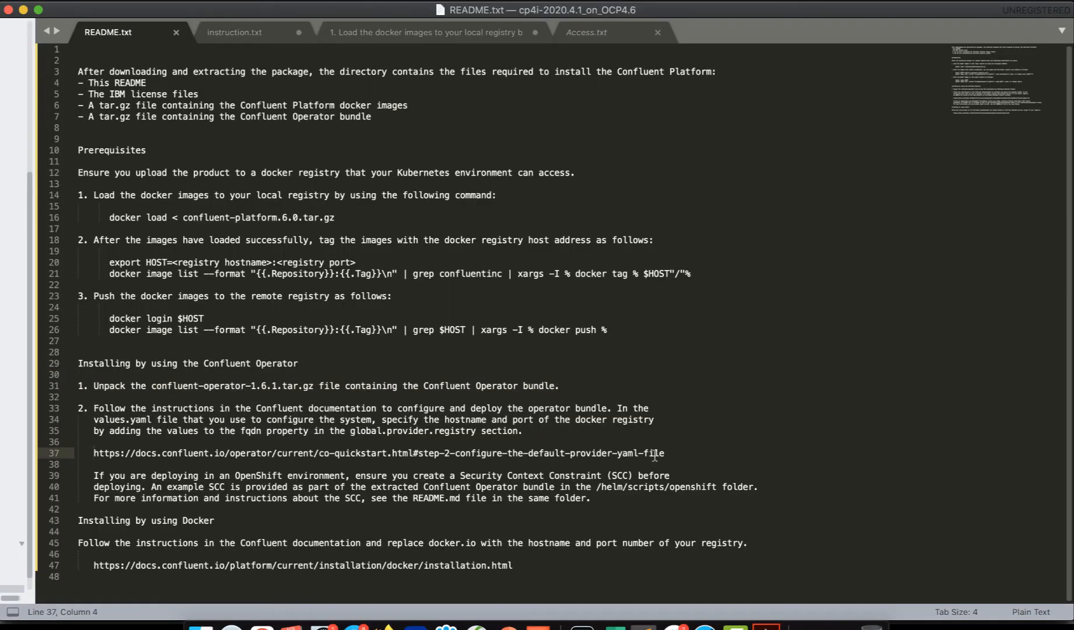
{"action": "left_click", "coordinate": [675, 454], "text": "shift"}
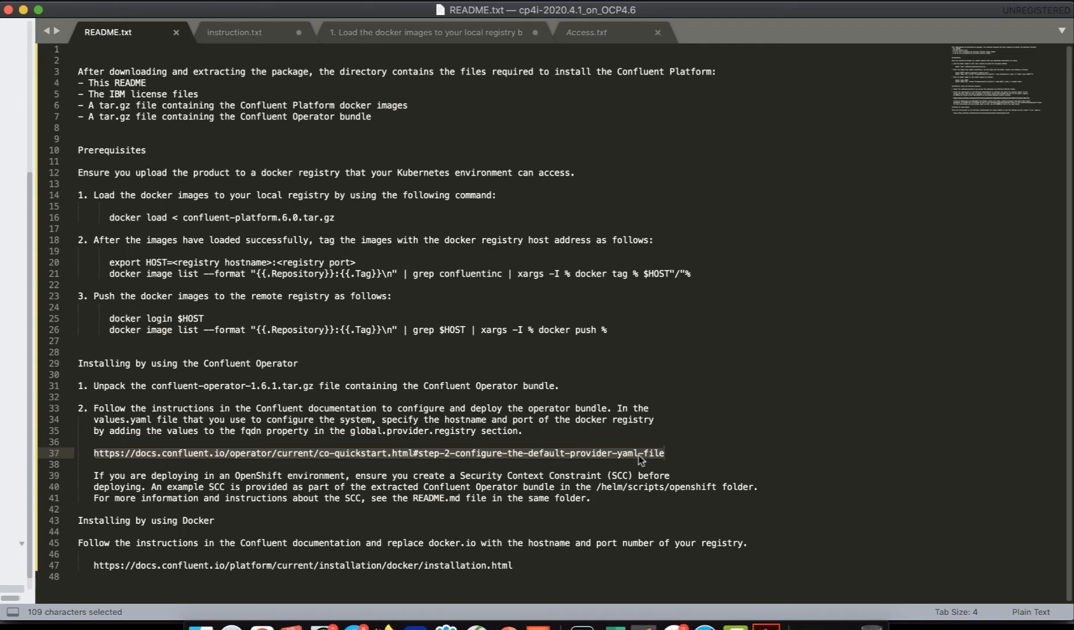
Switch to the Confluent Operator quick start in Firefox and review its first two steps and the prerequisites.
{"action": "key", "text": "super+Tab"}
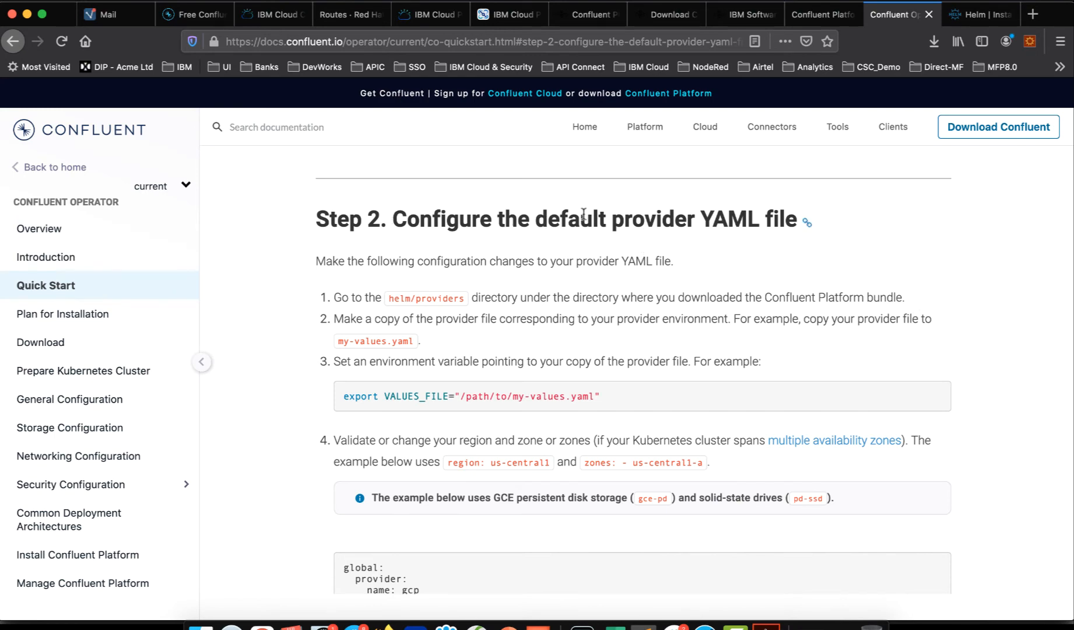
{"action": "scroll", "coordinate": [798, 299], "scroll_direction": "up", "scroll_amount": 3}
{"action": "scroll", "coordinate": [797, 298], "scroll_direction": "up", "scroll_amount": 1}
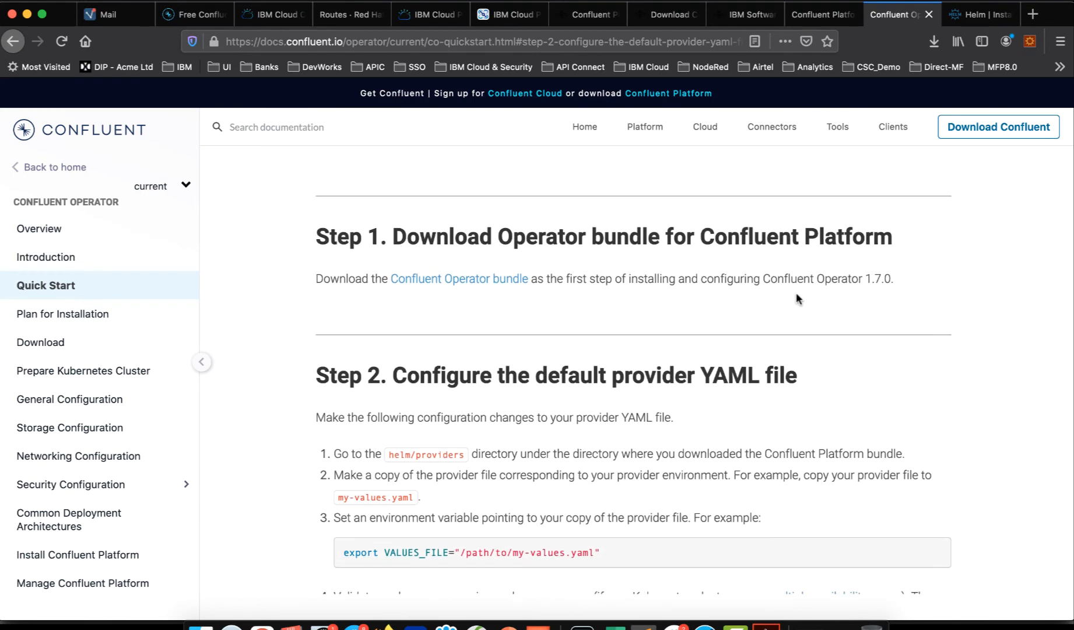
{"action": "scroll", "coordinate": [798, 299], "scroll_direction": "up", "scroll_amount": 8}
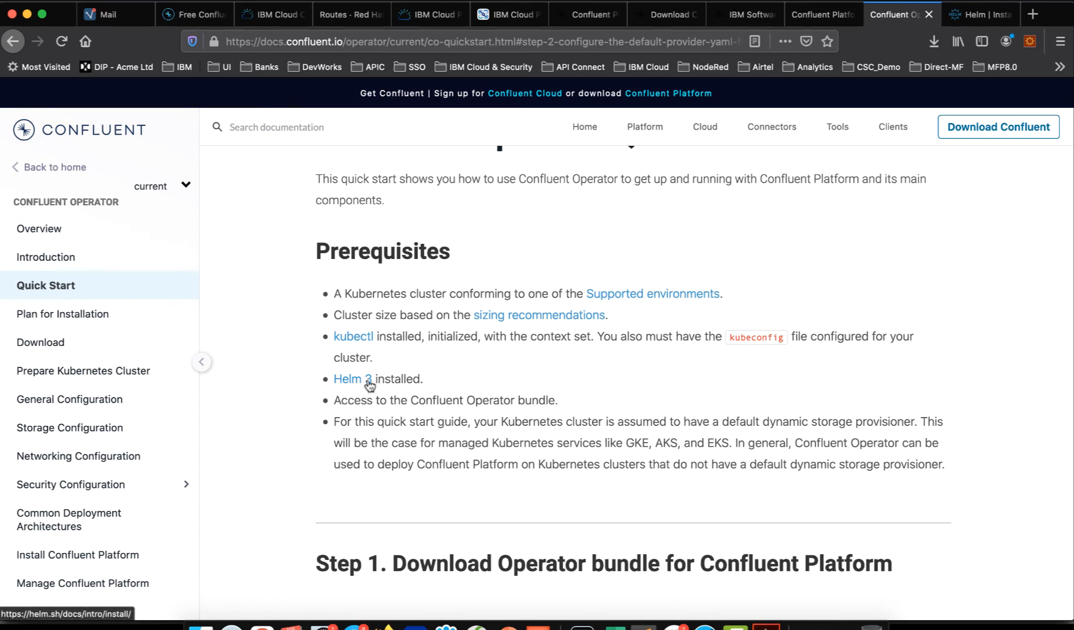
Open the Installing Helm documentation page and look through its Helm CLI installation methods.
{"action": "left_click", "coordinate": [1014, 5]}
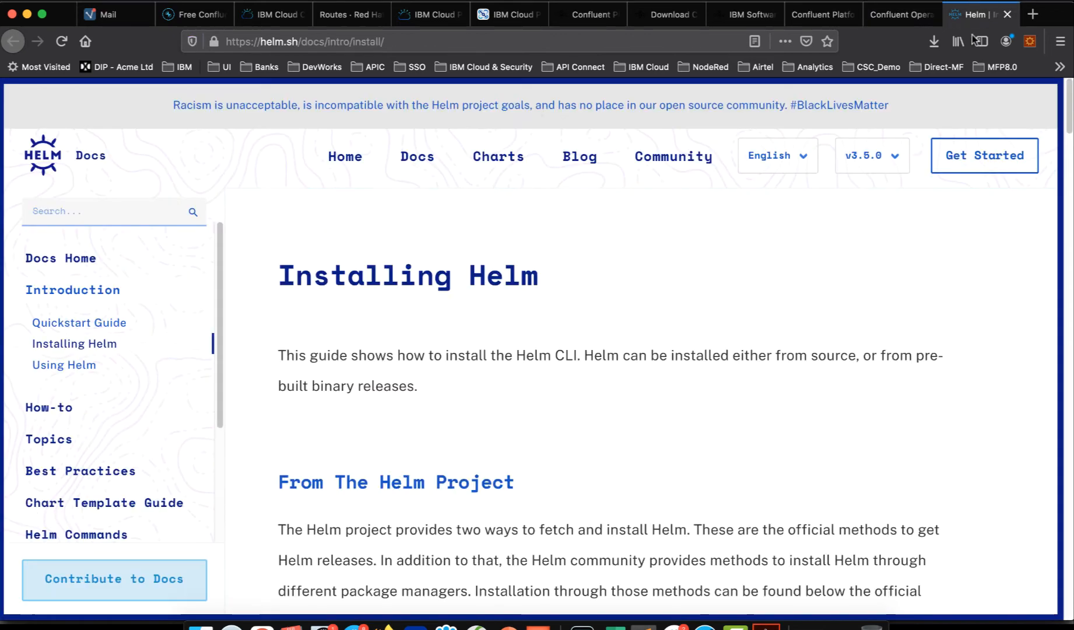
{"action": "scroll", "coordinate": [634, 341], "scroll_direction": "down", "scroll_amount": 7}
{"action": "scroll", "coordinate": [634, 341], "scroll_direction": "down", "scroll_amount": 5}
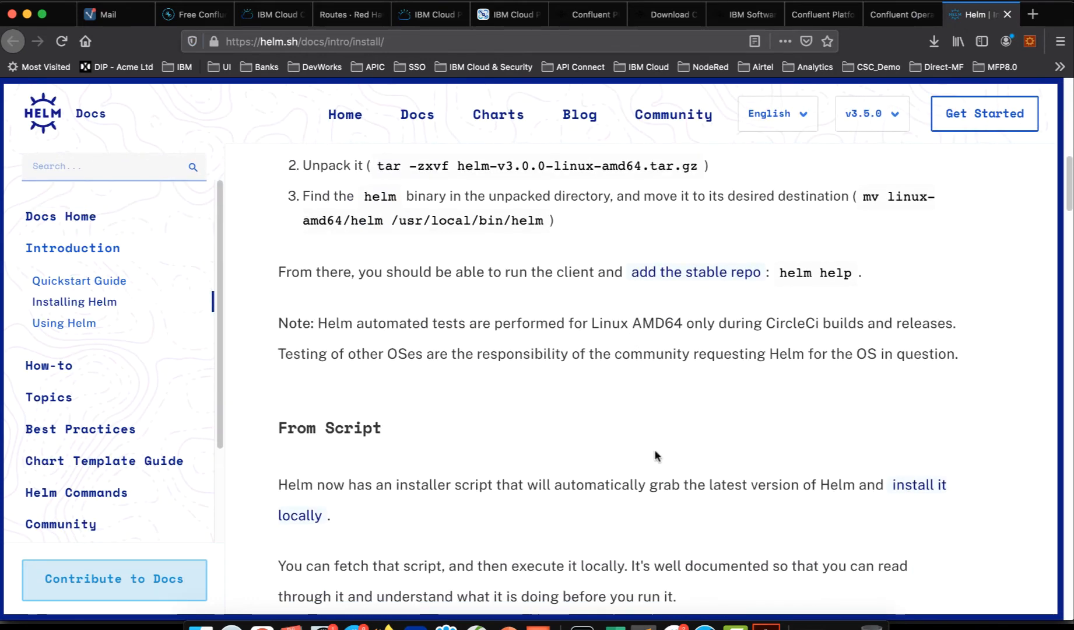
{"action": "scroll", "coordinate": [601, 313], "scroll_direction": "up", "scroll_amount": 12}
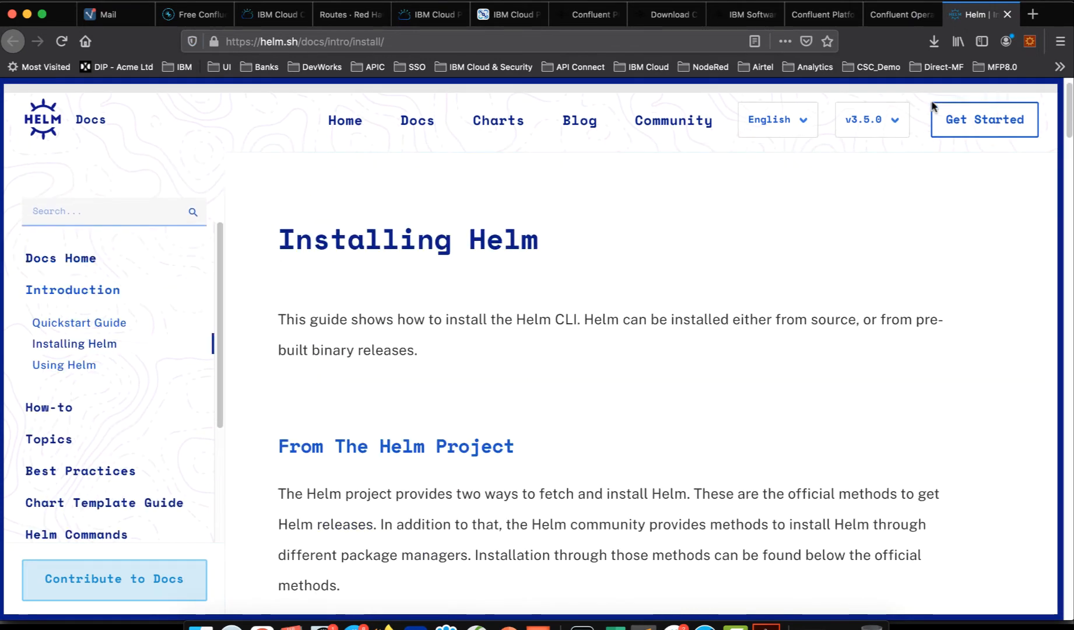
Revisit the Confluent Operator quick start's prerequisites and bring up the OpenShift console's Routes page.
{"action": "left_click", "coordinate": [900, 16]}
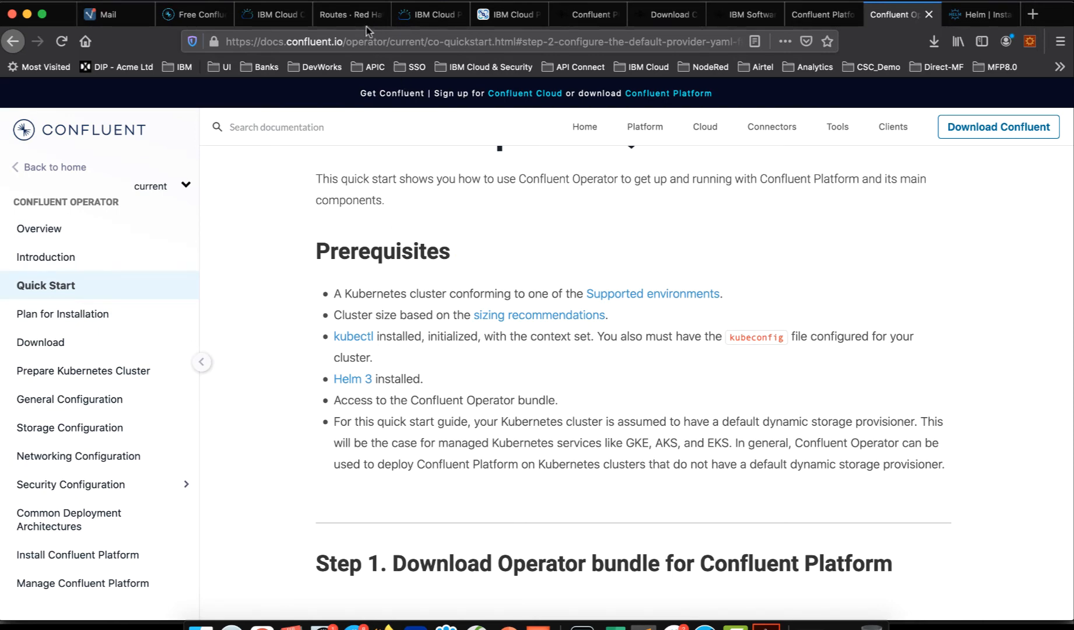
{"action": "left_click", "coordinate": [347, 14]}
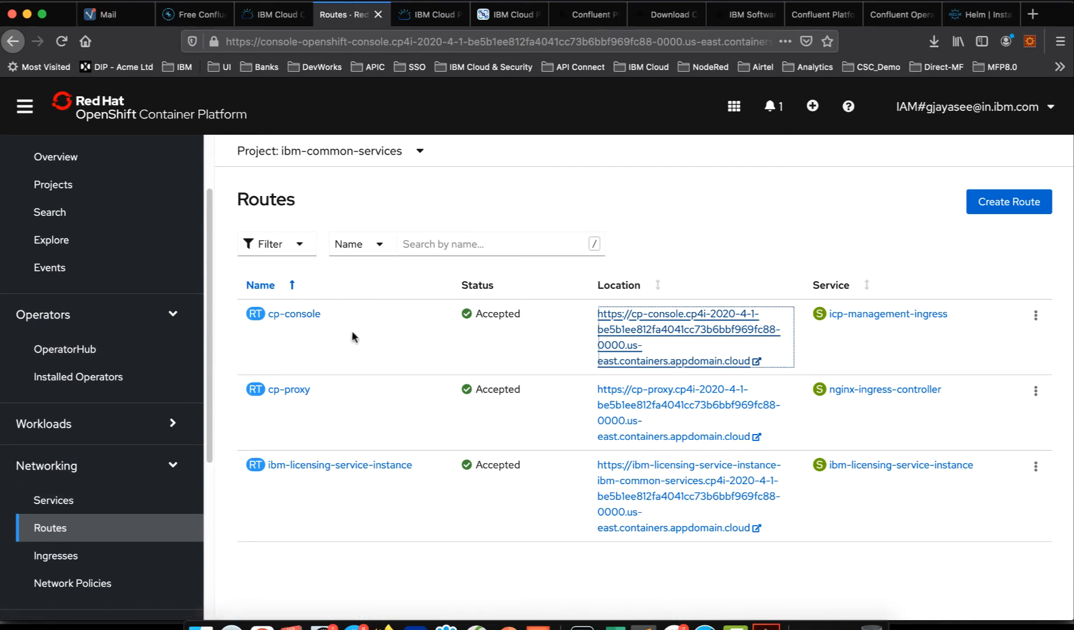
Go to the Cloud Pak Administration Hub and open the Install CLI tools page from the client configuration instructions.
{"action": "left_click", "coordinate": [756, 369]}
{"action": "left_click", "coordinate": [446, 17]}
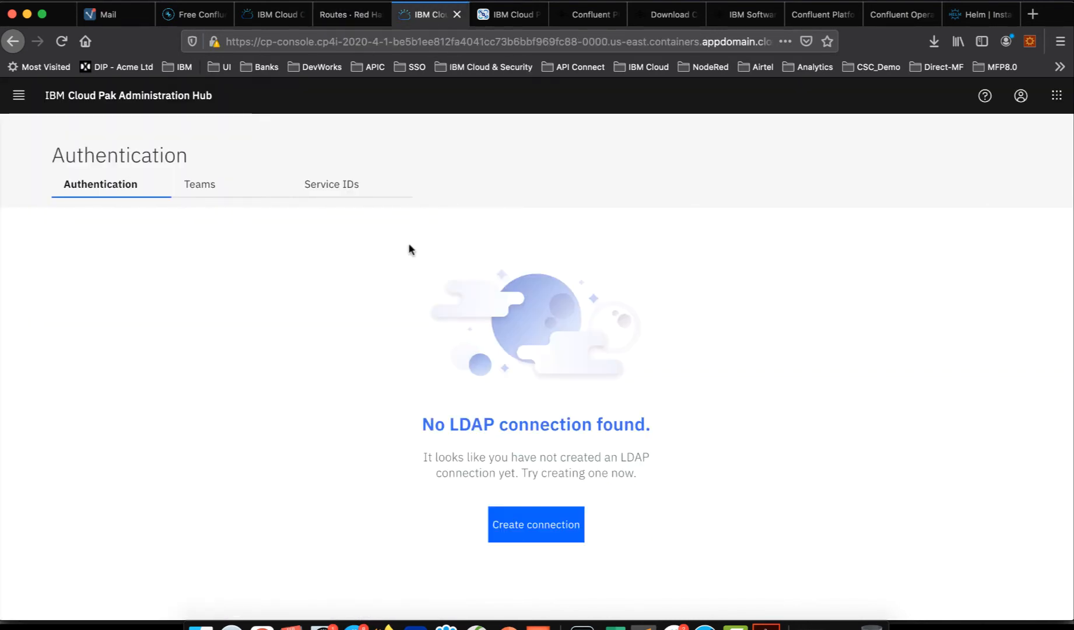
{"action": "left_click", "coordinate": [1020, 97]}
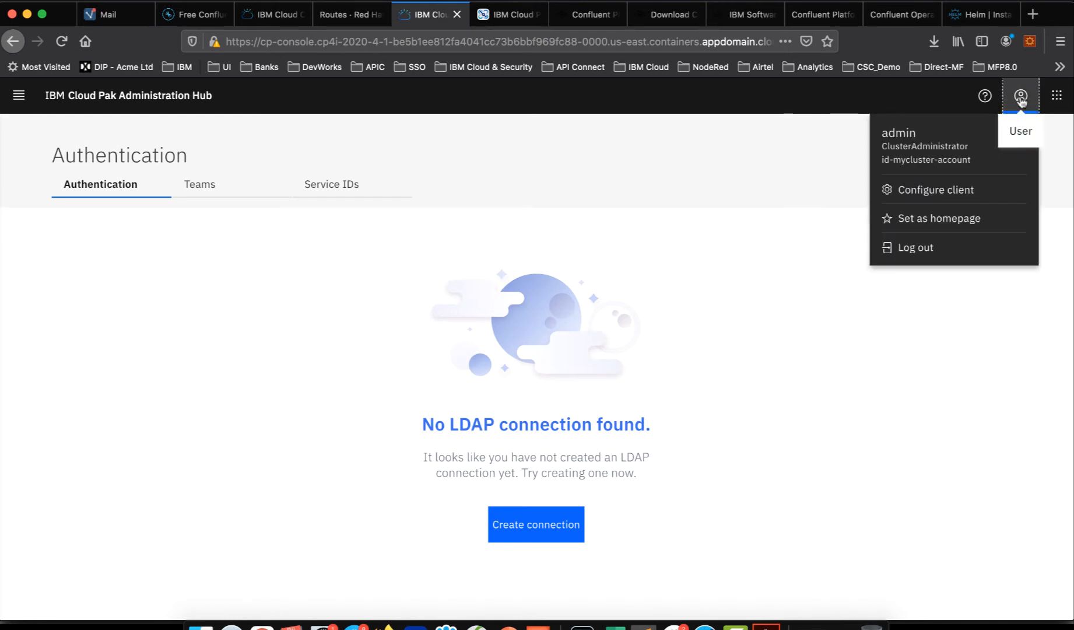
{"action": "left_click", "coordinate": [946, 192]}
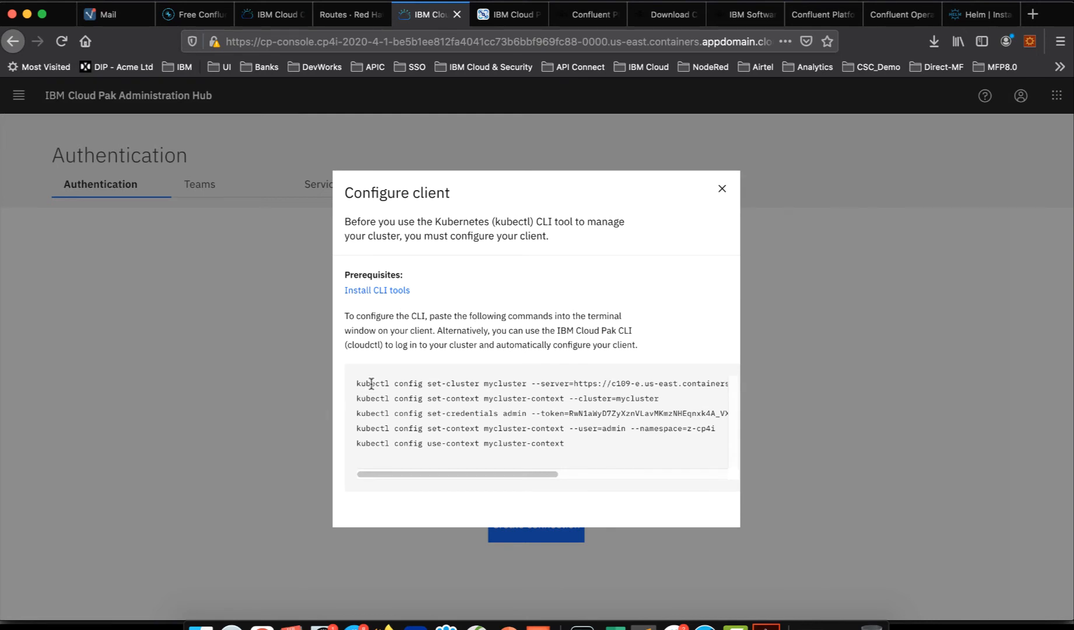
{"action": "left_click", "coordinate": [389, 295]}
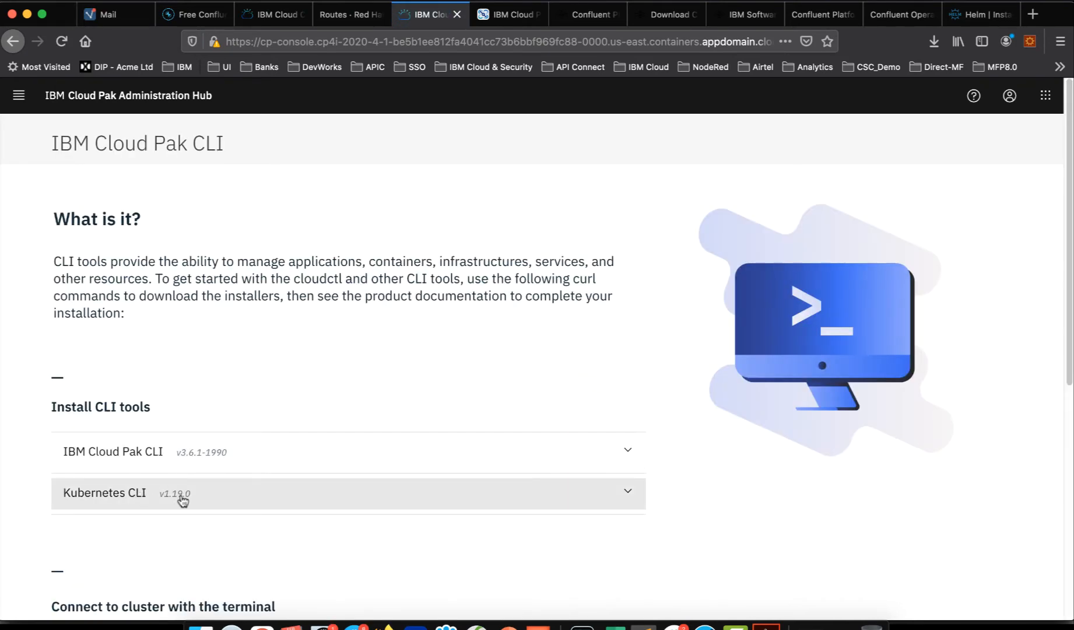
Expand the Kubernetes CLI section and choose macOS to get its curl download command.
{"action": "scroll", "coordinate": [235, 496], "scroll_direction": "down", "scroll_amount": 5}
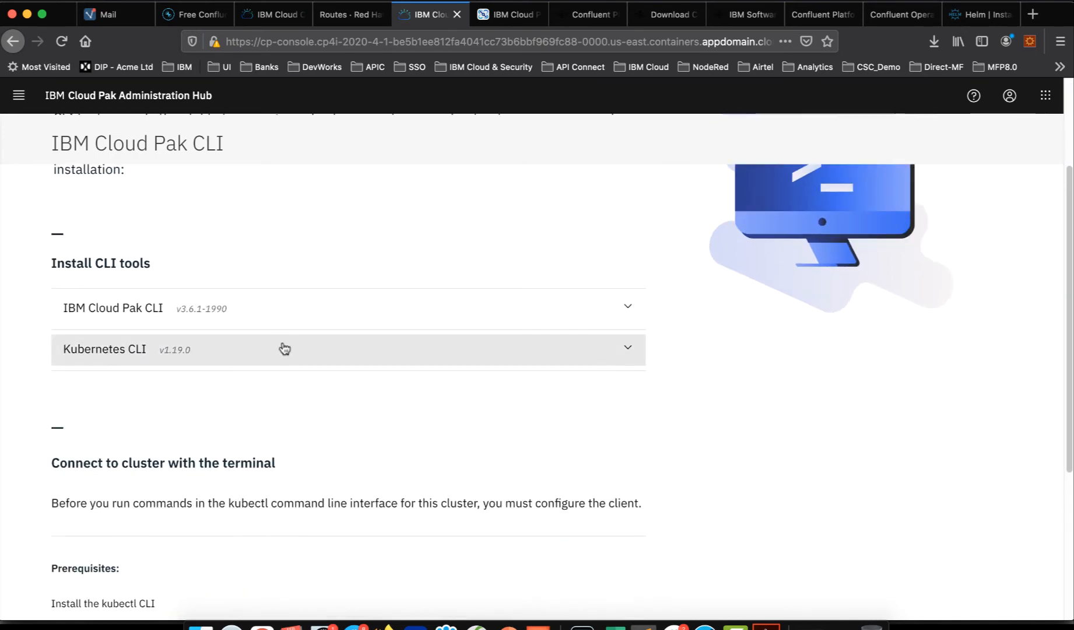
{"action": "left_click", "coordinate": [283, 349]}
{"action": "left_click", "coordinate": [208, 472]}
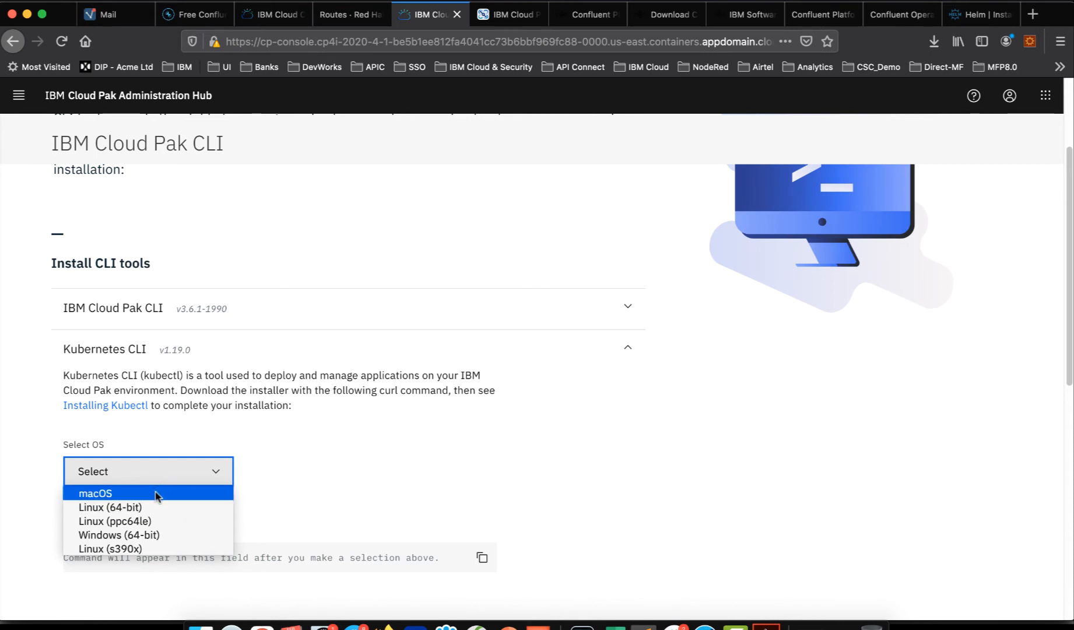
{"action": "left_click", "coordinate": [156, 495]}
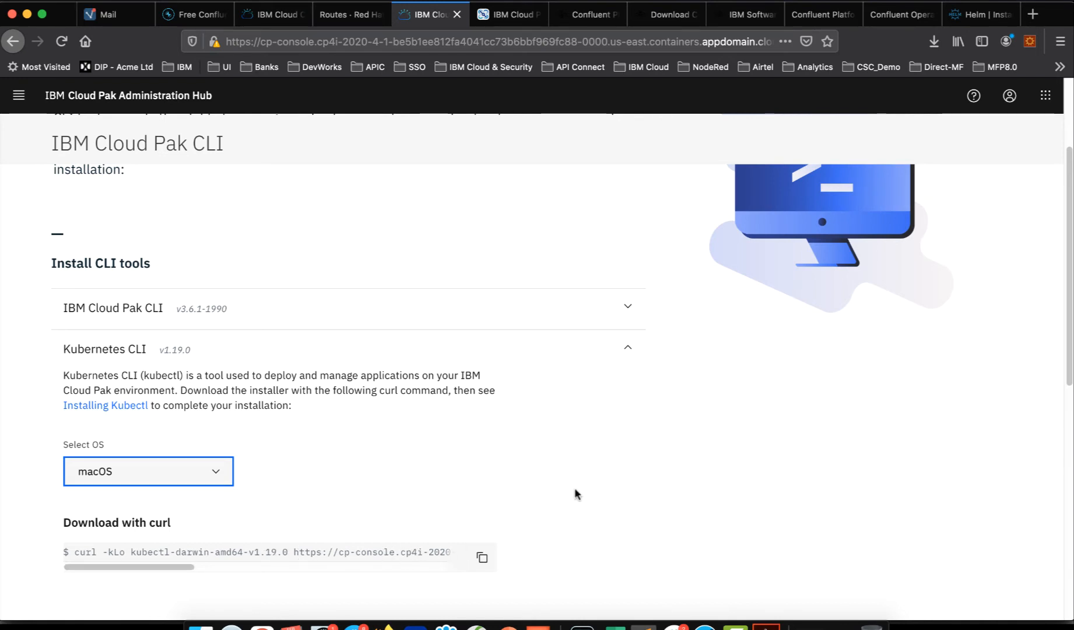
{"action": "scroll", "coordinate": [574, 487], "scroll_direction": "down", "scroll_amount": 5}
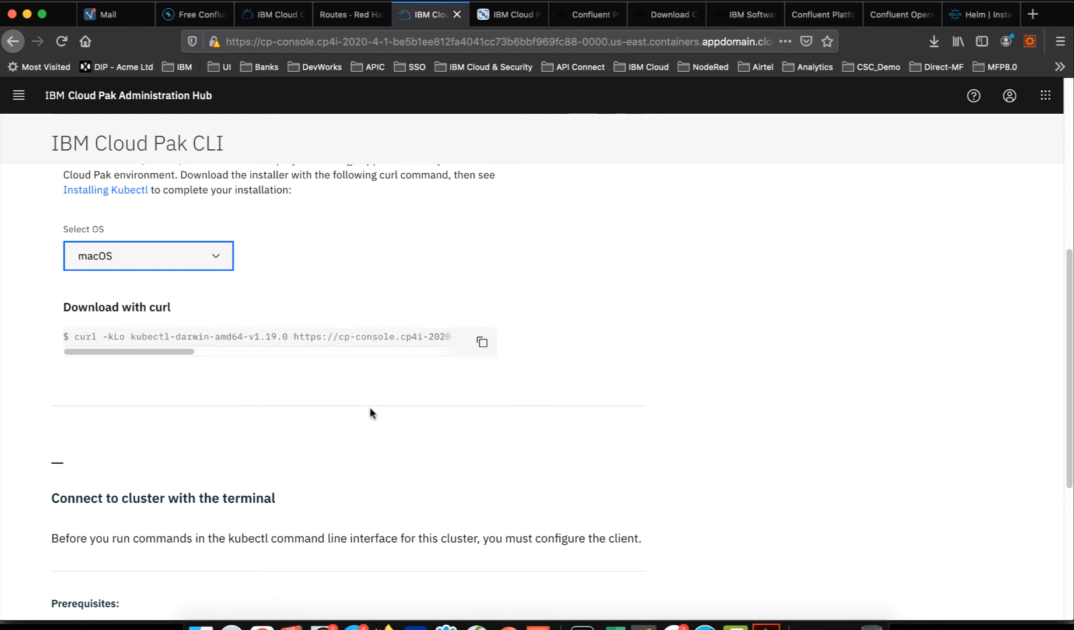
Switch to the terminal and rename the downloaded file kubectl-darwin-amd64-v1.19.0 to kubectl with mv.
{"action": "key", "text": "super+Tab"}
{"action": "left_click", "coordinate": [308, 478]}
{"action": "double_click", "coordinate": [296, 472]}
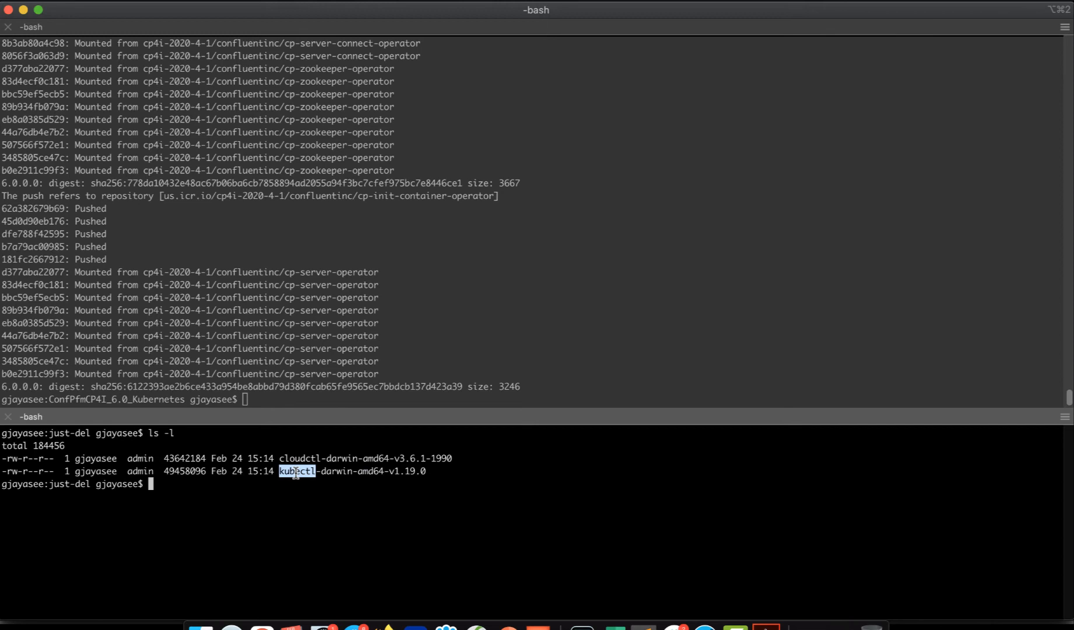
{"action": "left_click", "coordinate": [426, 471], "text": "shift"}
{"action": "key", "text": "super+c"}
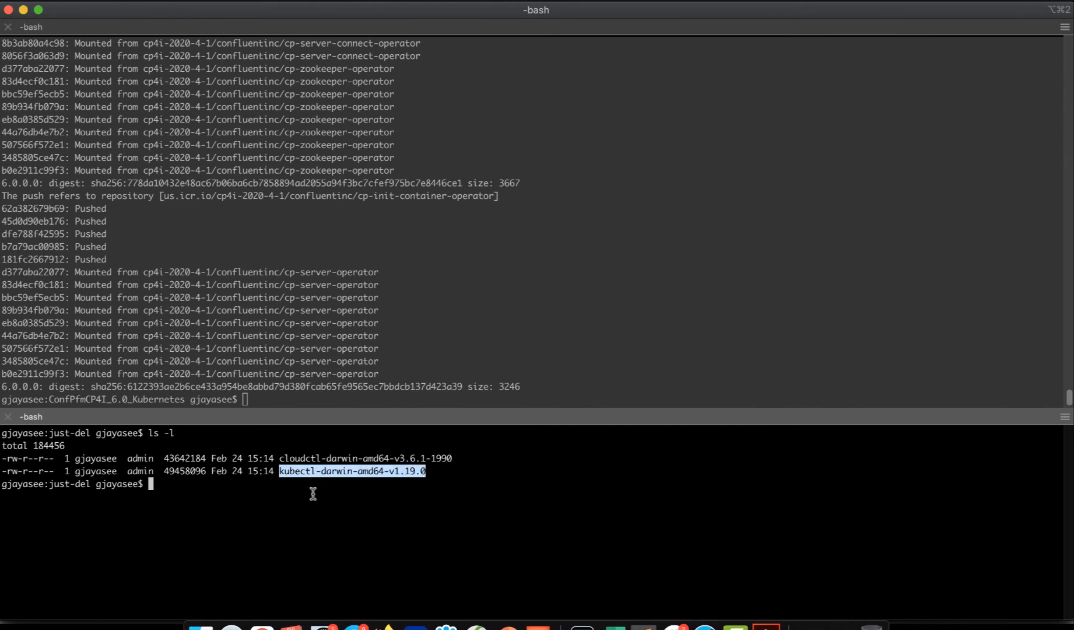
{"action": "left_click", "coordinate": [320, 473]}
{"action": "double_click", "coordinate": [320, 470]}
{"action": "left_click", "coordinate": [320, 470]}
{"action": "left_click", "coordinate": [320, 469]}
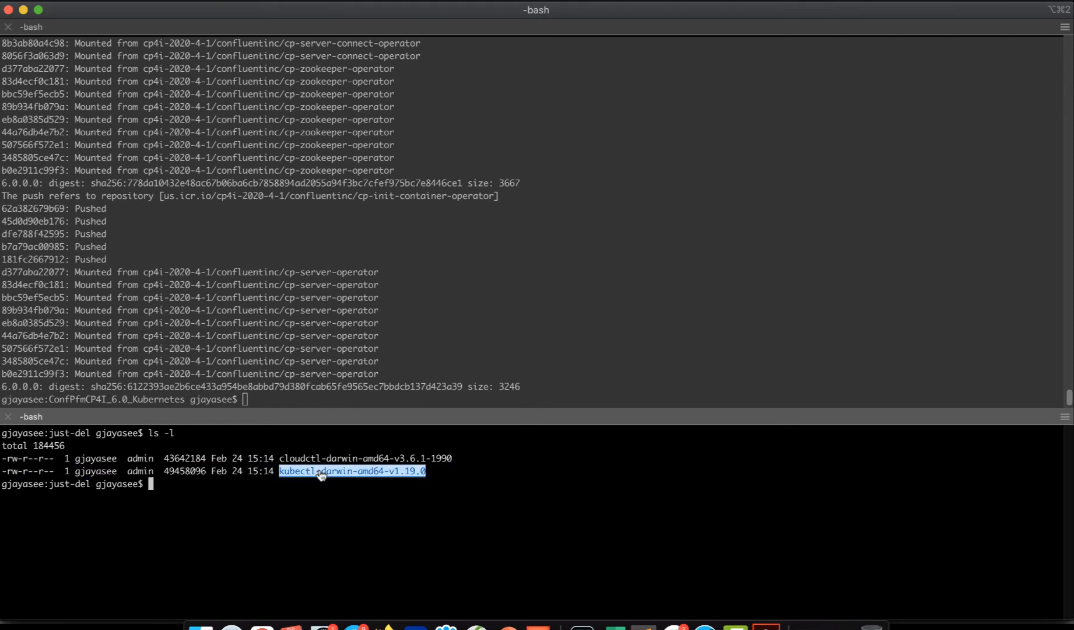
{"action": "left_click", "coordinate": [311, 512]}
{"action": "type", "text": "mv"}
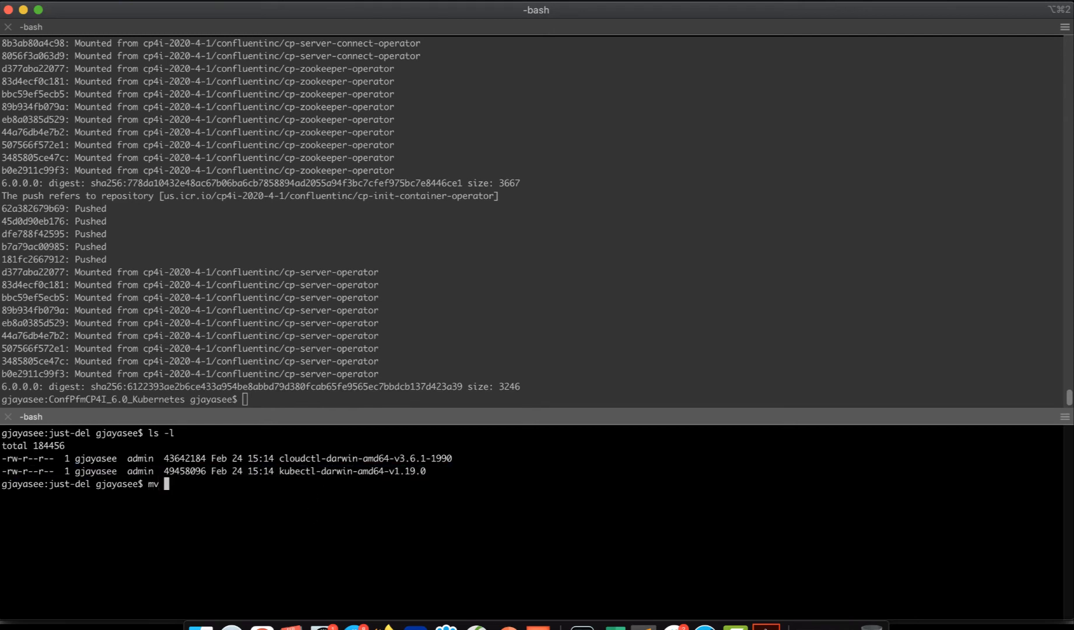
{"action": "key", "text": "super+v"}
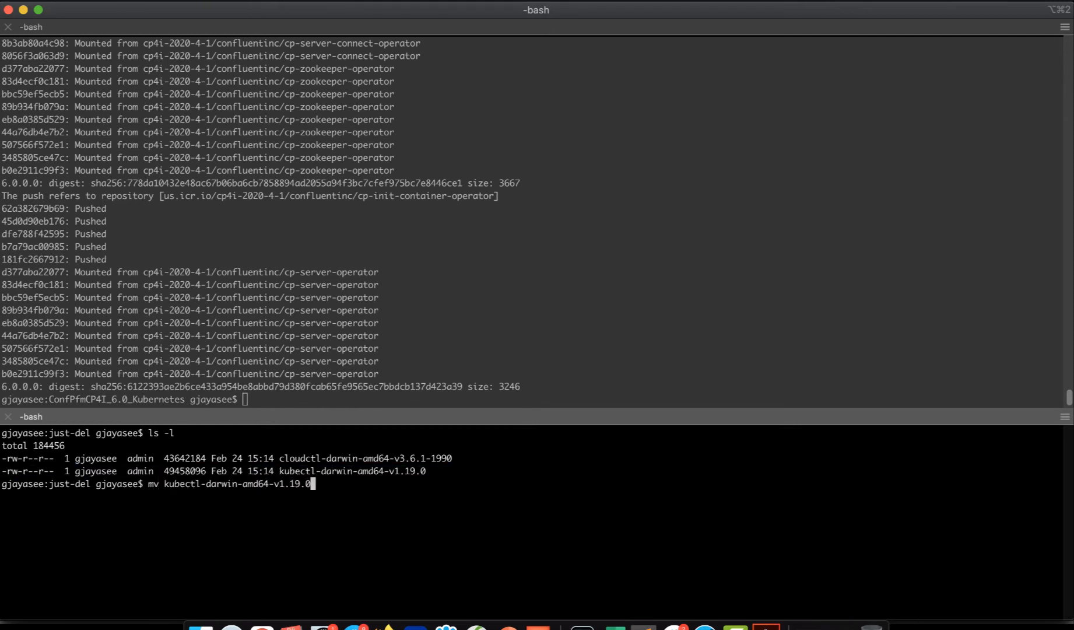
{"action": "type", "text": "kubectl"}
{"action": "key", "text": "Return"}
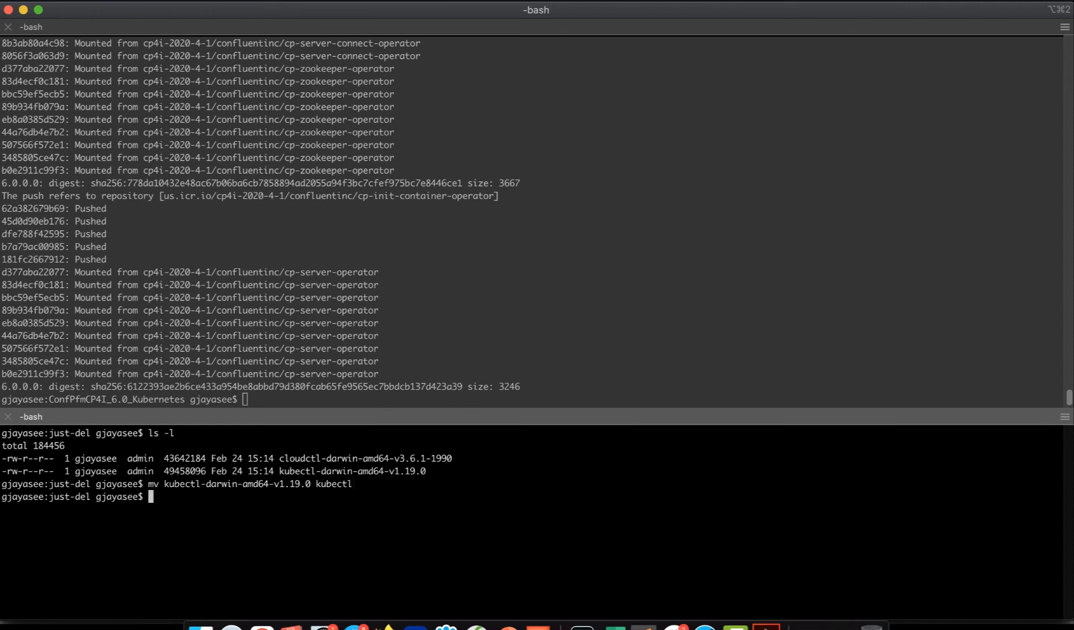
Make kubectl executable with chmod +x and move it to /usr/local/bin/.
{"action": "type", "text": "chmod +x kubectl"}
{"action": "key", "text": "Return"}
{"action": "type", "text": "mv"}
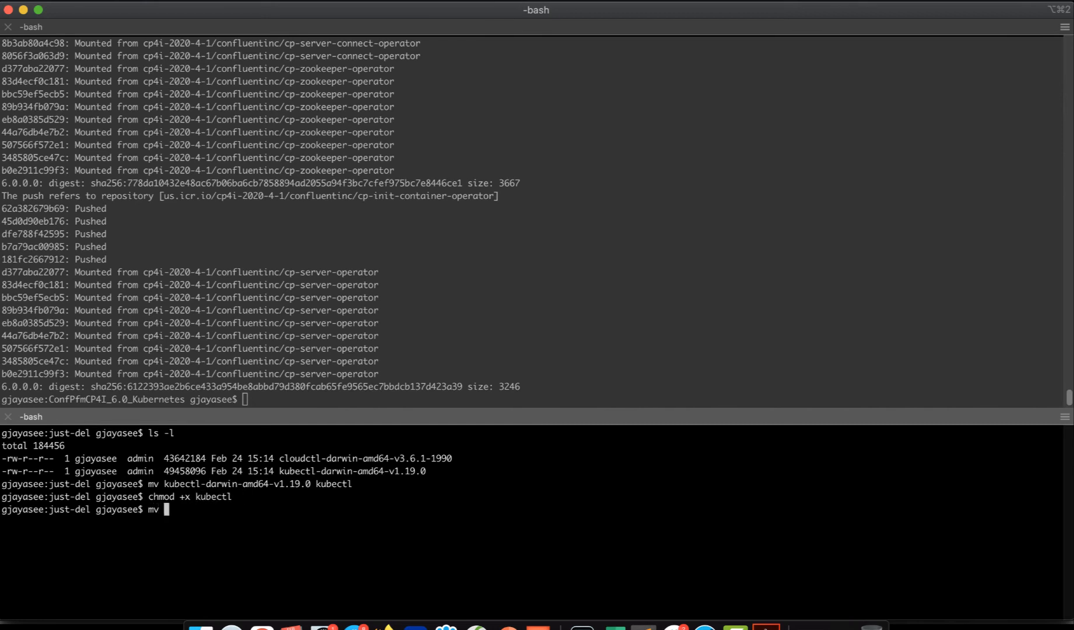
{"action": "type", "text": " kubectl /usr/local/bin/"}
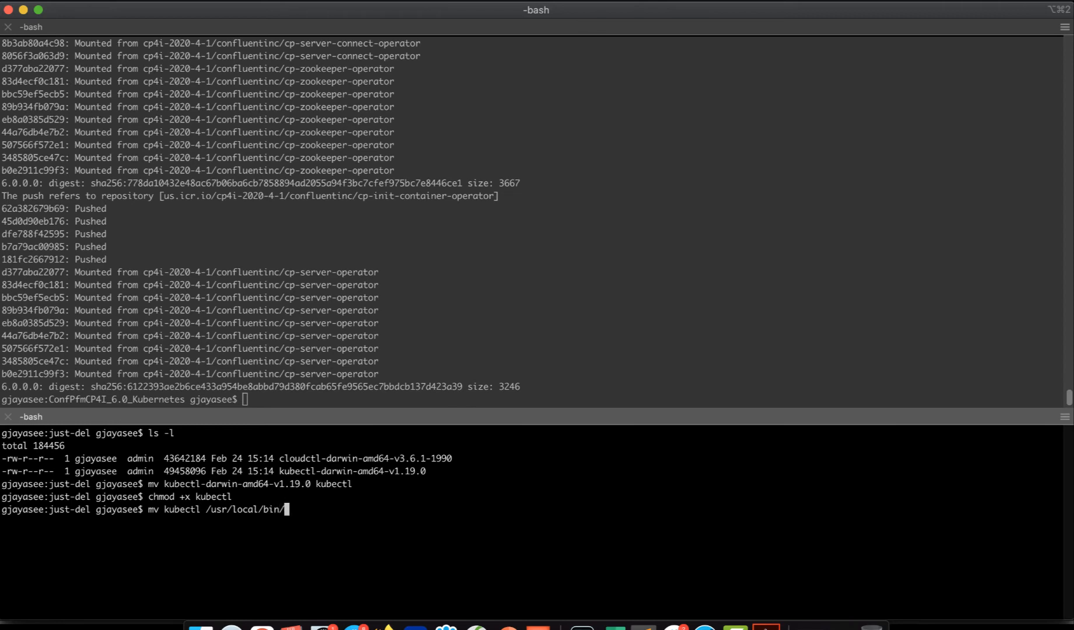
{"action": "key", "text": "Return"}
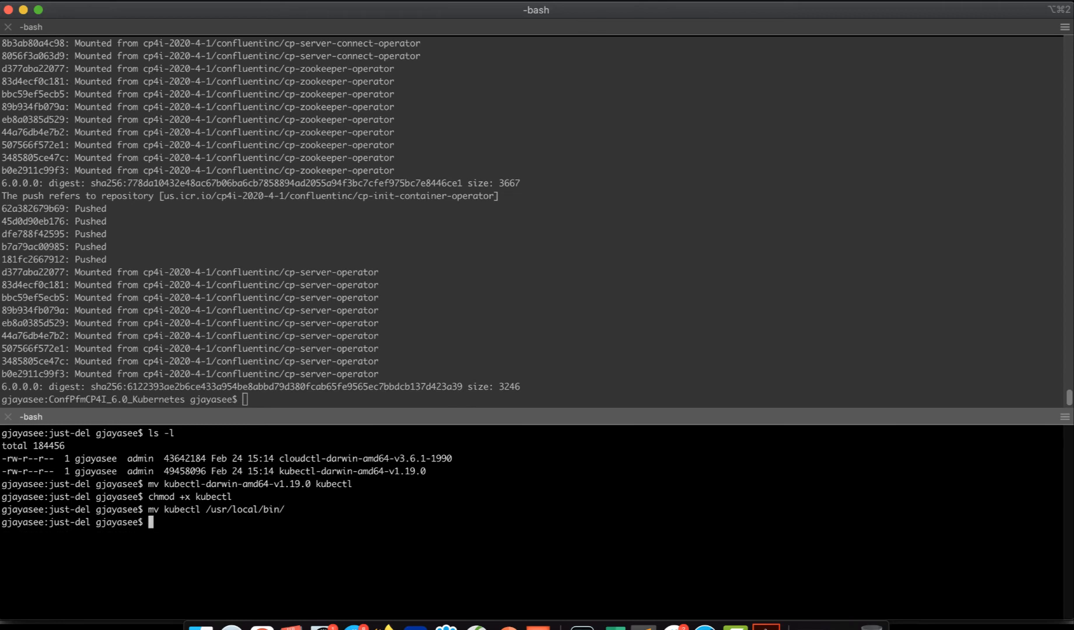
Run kubectl without arguments to test the installation, and clear the terminal output.
{"action": "type", "text": "kubectl"}
{"action": "key", "text": "Return"}
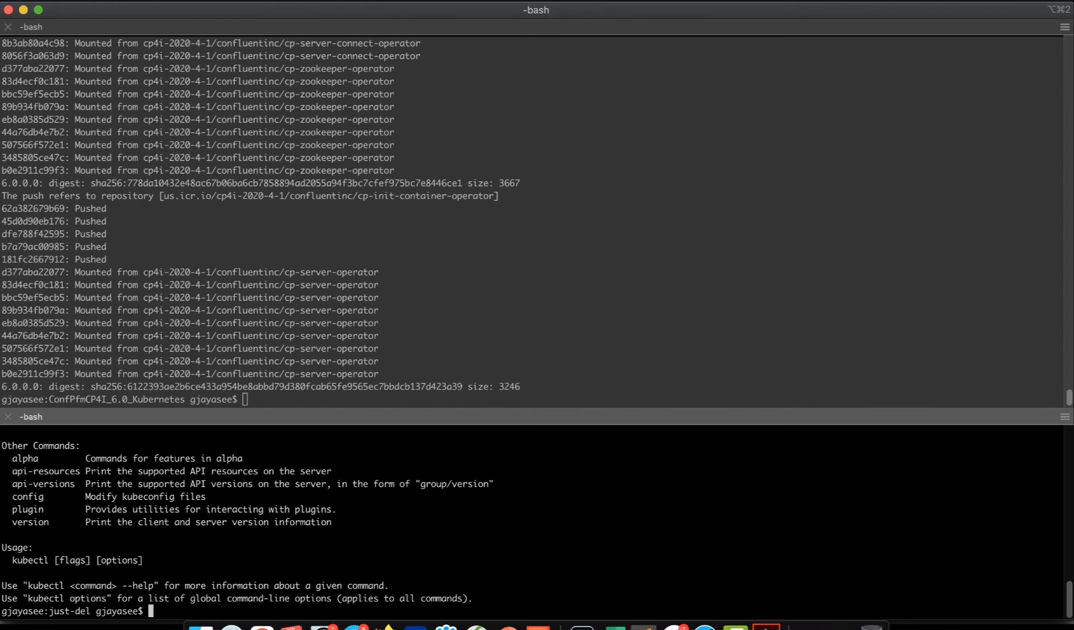
{"action": "key", "text": "super+k"}
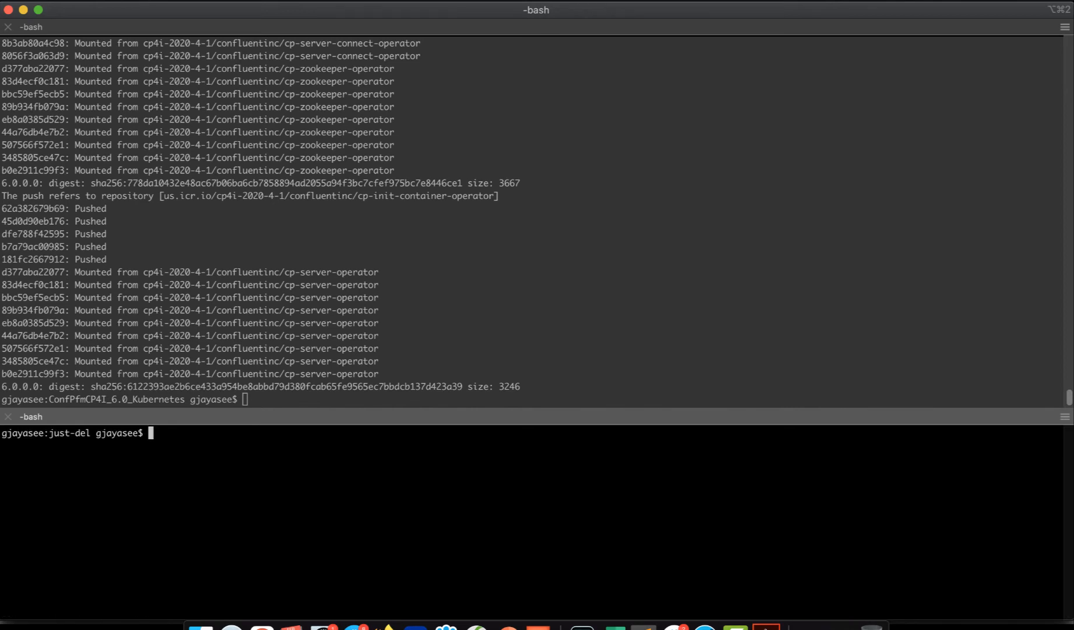
Switch to the browser and review the Confluent Operator quick start from its prerequisites to Step 2 on the provider YAML file.
{"action": "key", "text": "super+Tab"}
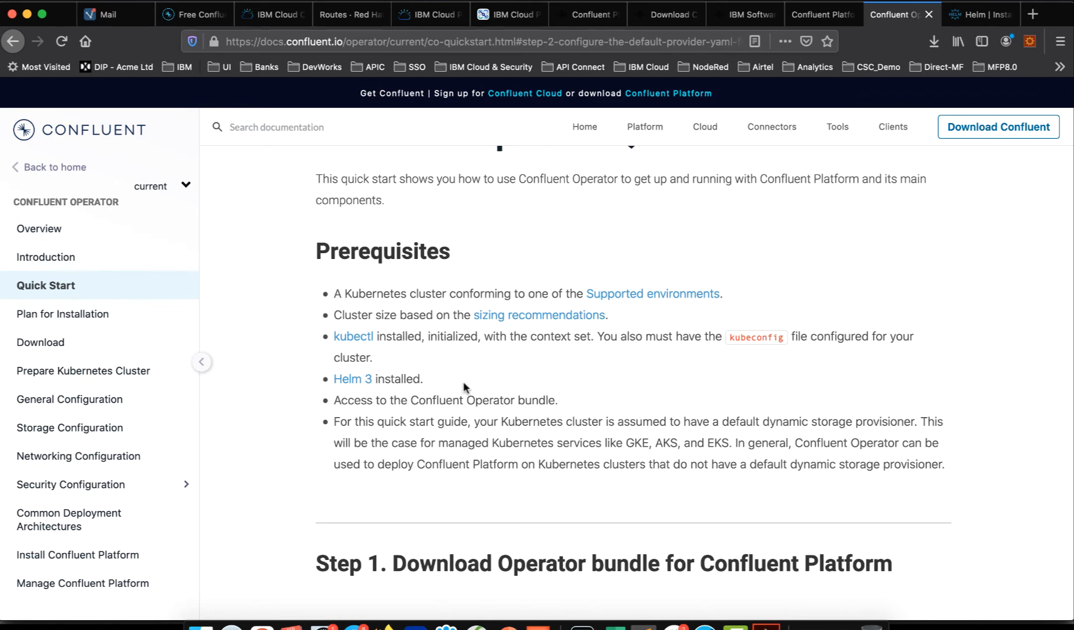
{"action": "scroll", "coordinate": [463, 382], "scroll_direction": "down", "scroll_amount": 4}
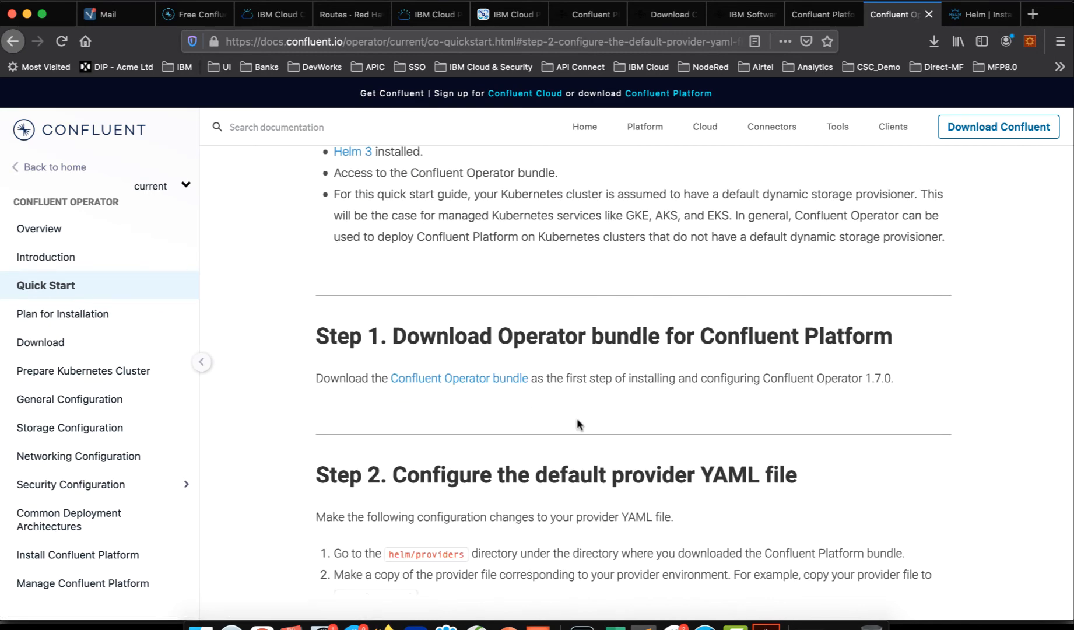
{"action": "scroll", "coordinate": [577, 424], "scroll_direction": "down", "scroll_amount": 3}
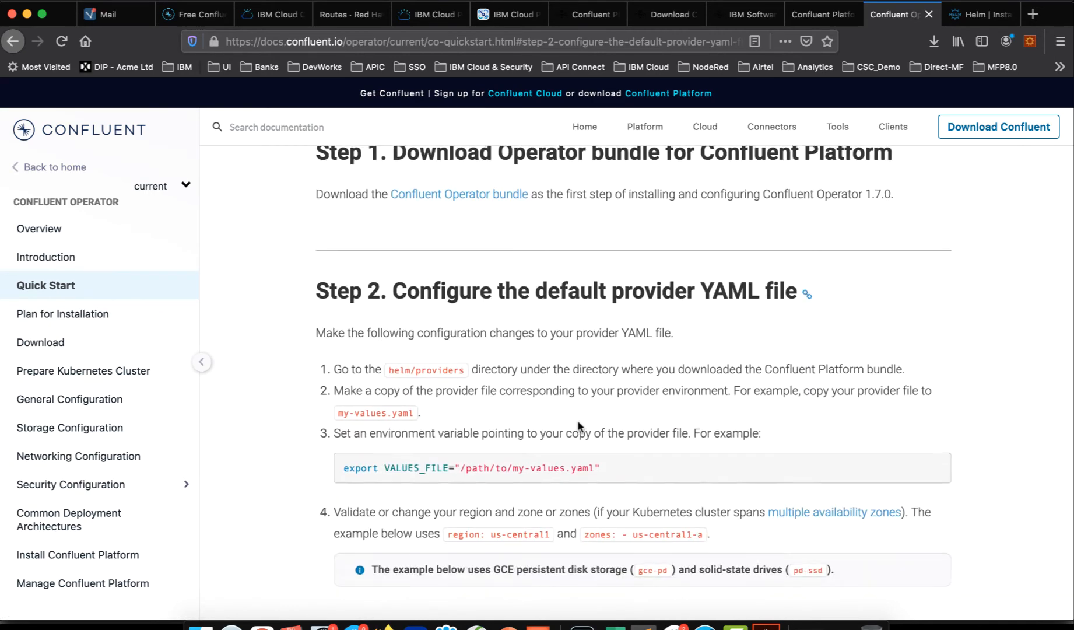
{"action": "scroll", "coordinate": [577, 420], "scroll_direction": "down", "scroll_amount": 4}
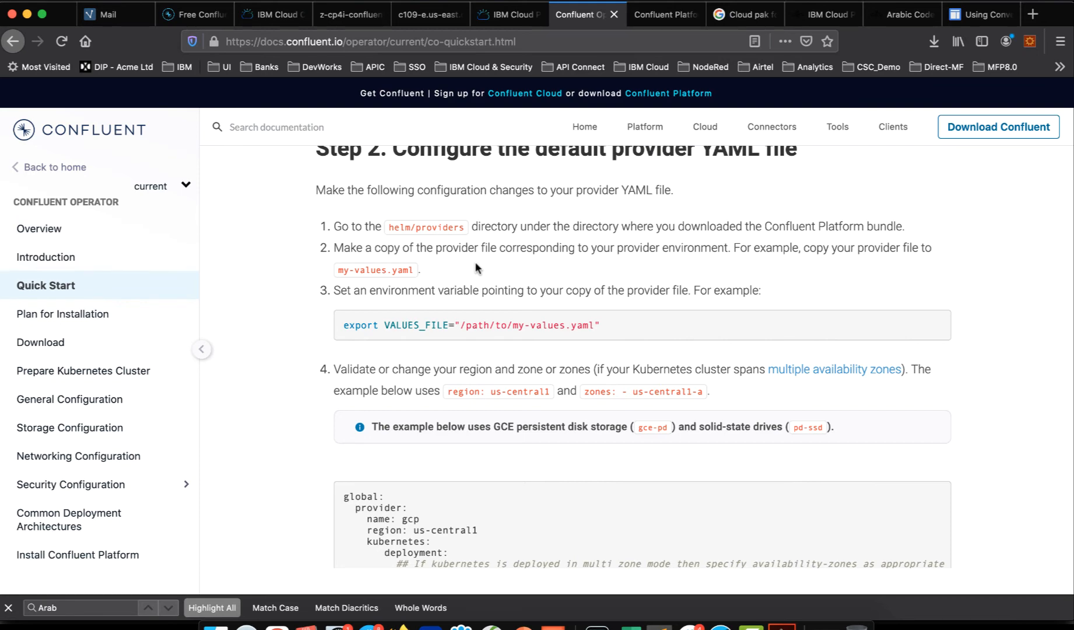
Go to the z-cp4i-confluent project in the OpenShift console and open the Import YAML editor for it.
{"action": "left_click", "coordinate": [350, 15]}
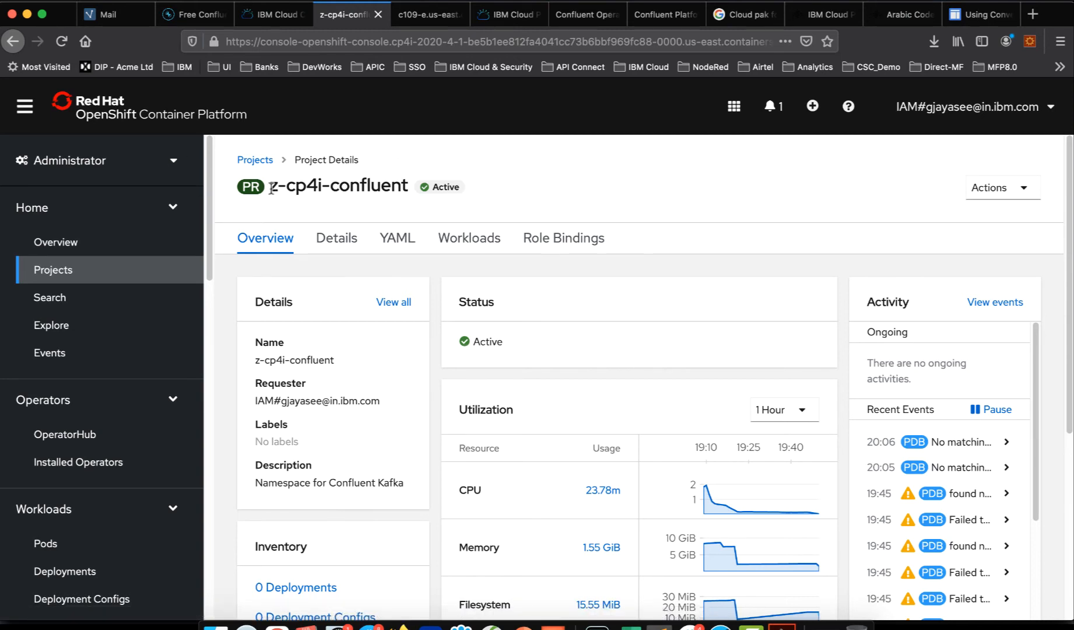
{"action": "left_click_drag", "start_coordinate": [272, 187], "coordinate": [413, 192]}
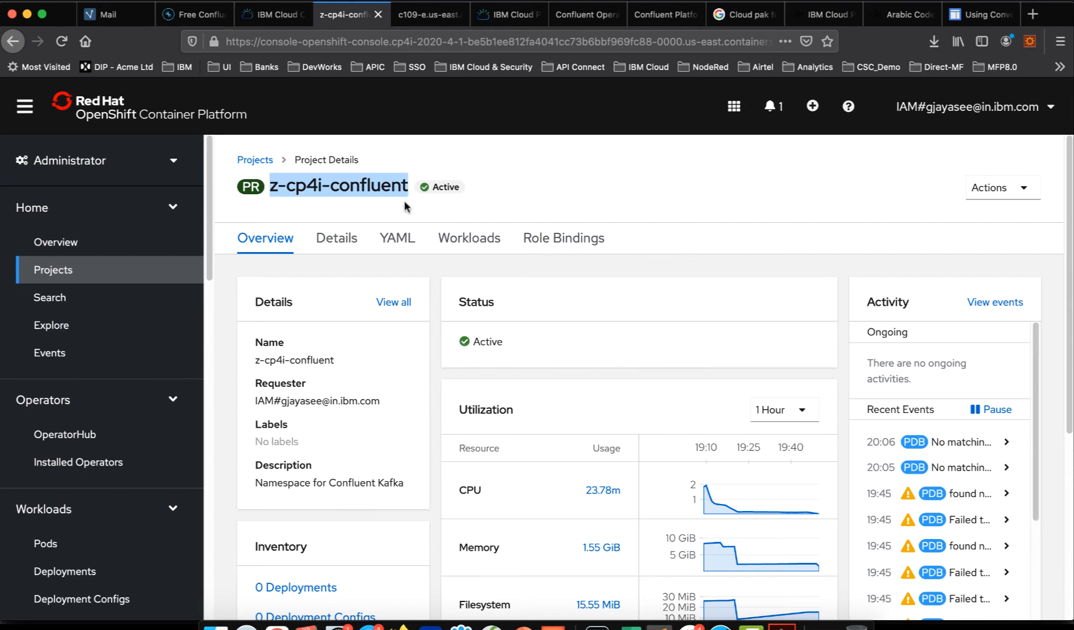
{"action": "left_click", "coordinate": [352, 200]}
{"action": "left_click_drag", "start_coordinate": [269, 186], "coordinate": [417, 191]}
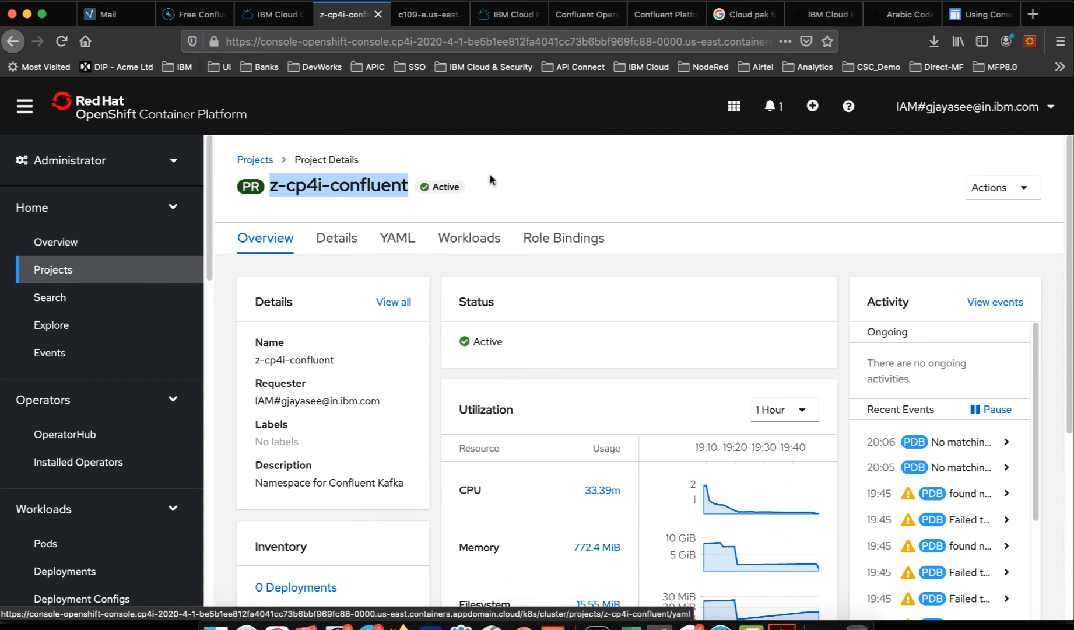
{"action": "left_click", "coordinate": [813, 108]}
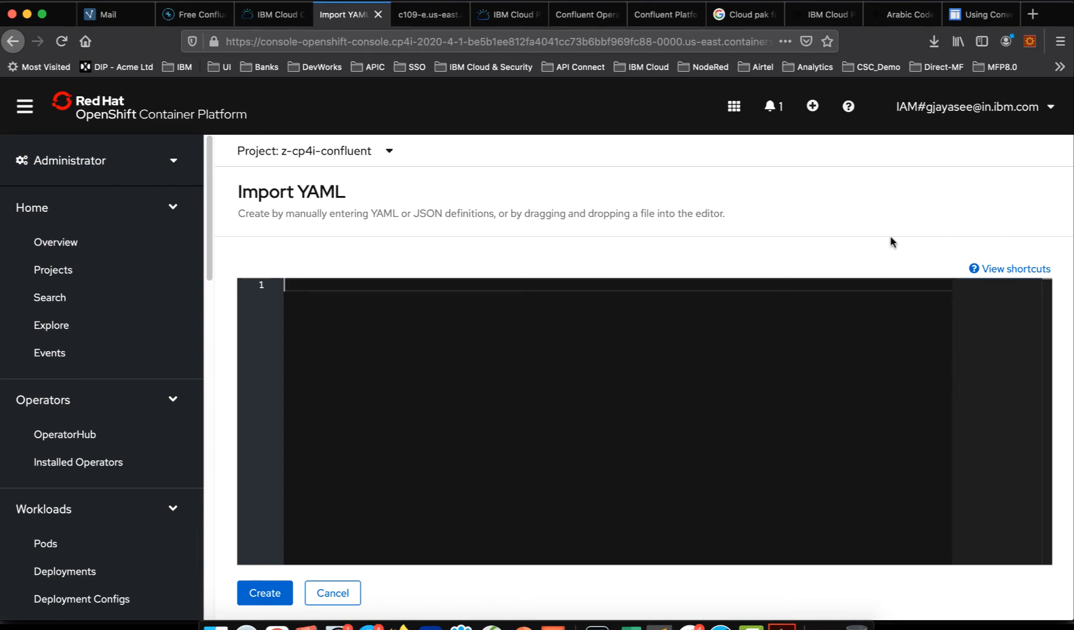
Switch to Sublime Text, read the README.txt note on the OpenShift Security Context Constraint and its example folder, and widen the folder sidebar.
{"action": "key", "text": "super+Tab"}
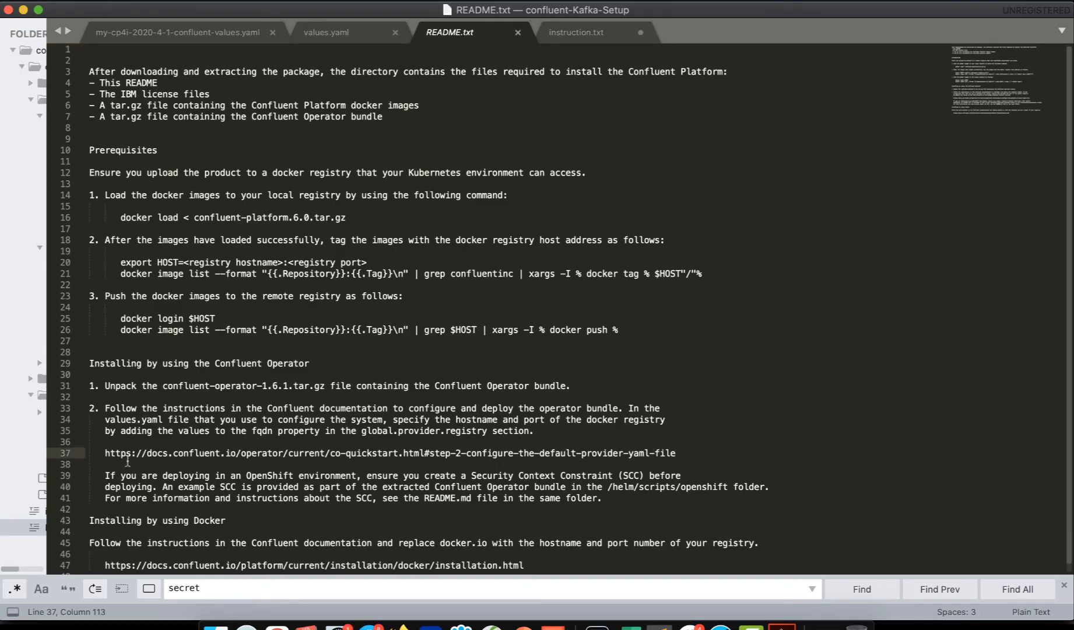
{"action": "left_click", "coordinate": [105, 453], "text": "shift"}
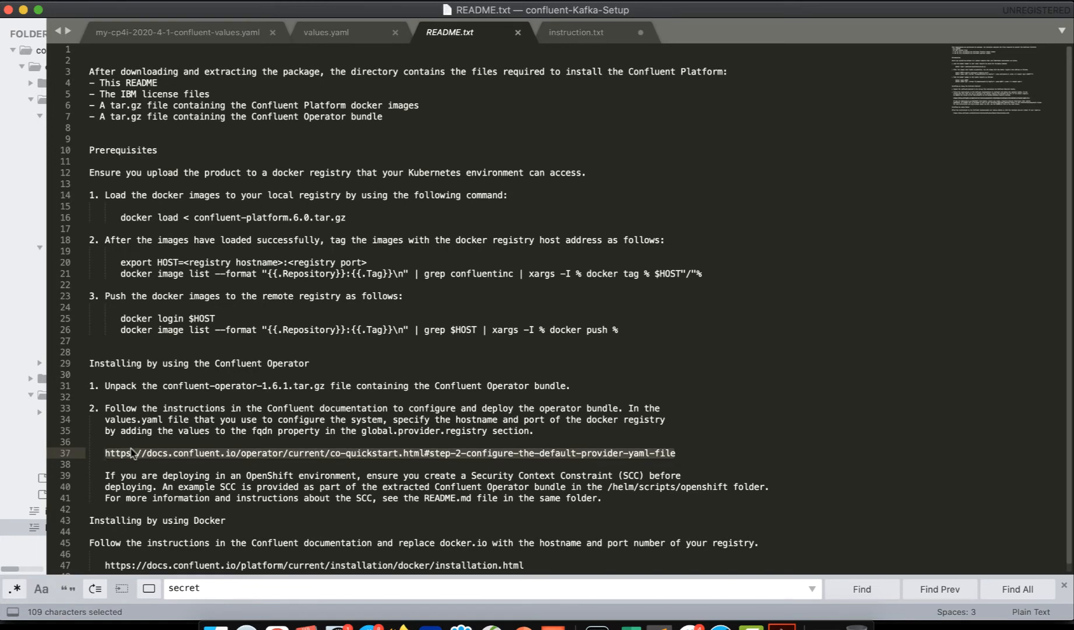
{"action": "left_click", "coordinate": [105, 475]}
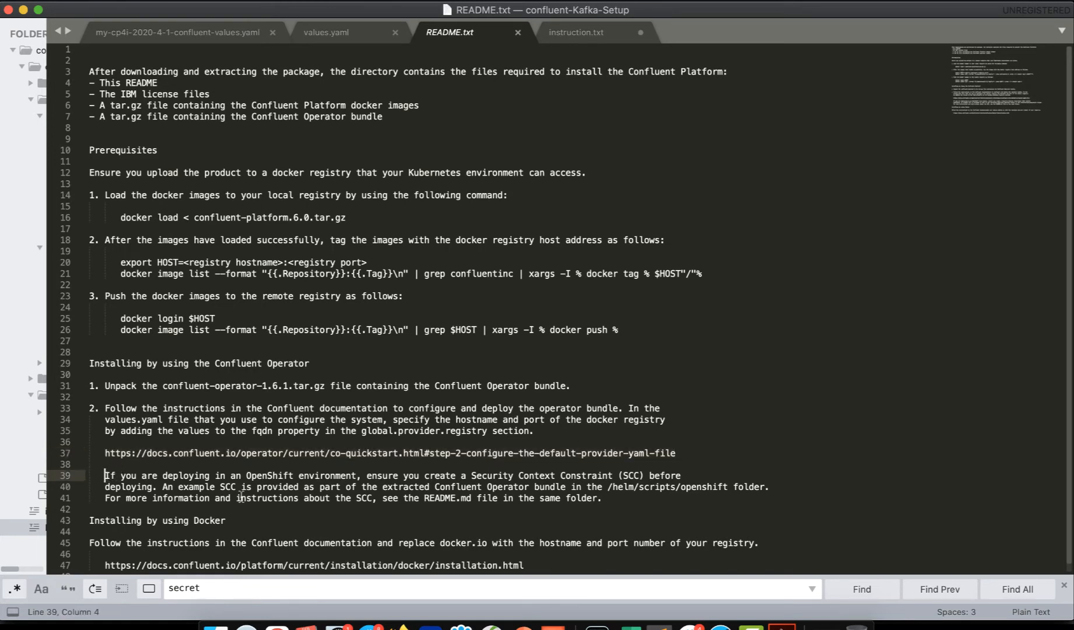
{"action": "left_click", "coordinate": [603, 497], "text": "shift"}
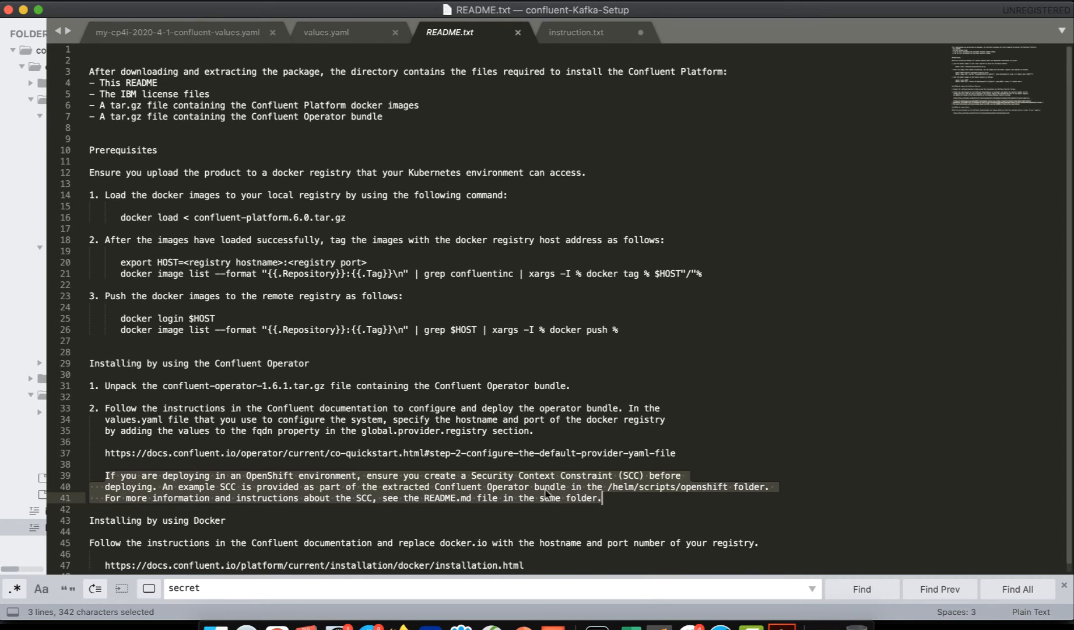
{"action": "left_click", "coordinate": [477, 475]}
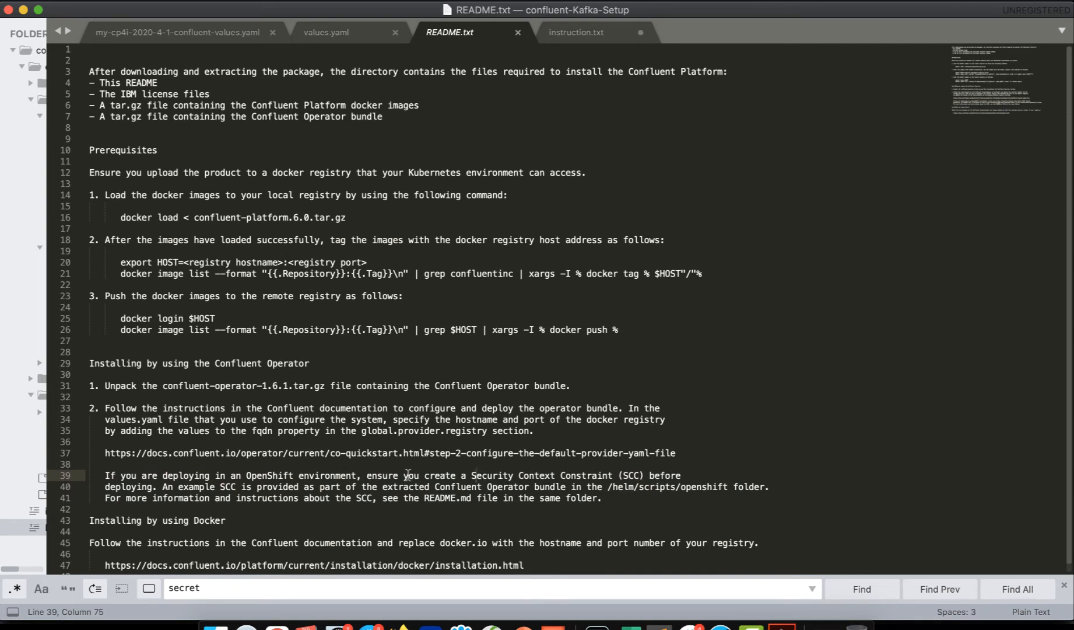
{"action": "left_click", "coordinate": [608, 487]}
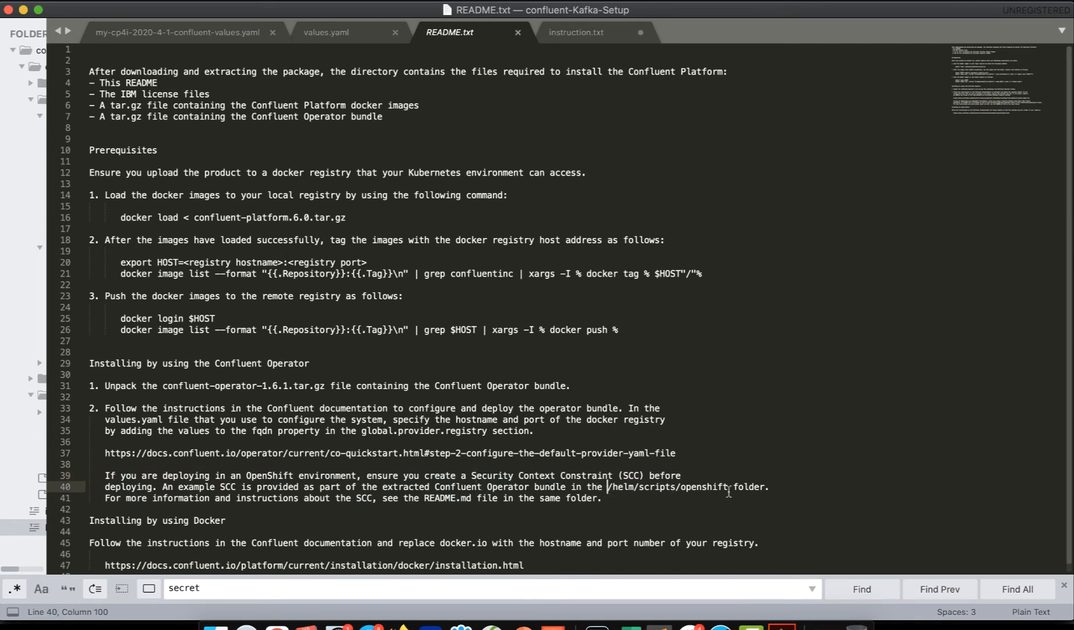
{"action": "left_click", "coordinate": [727, 487], "text": "shift"}
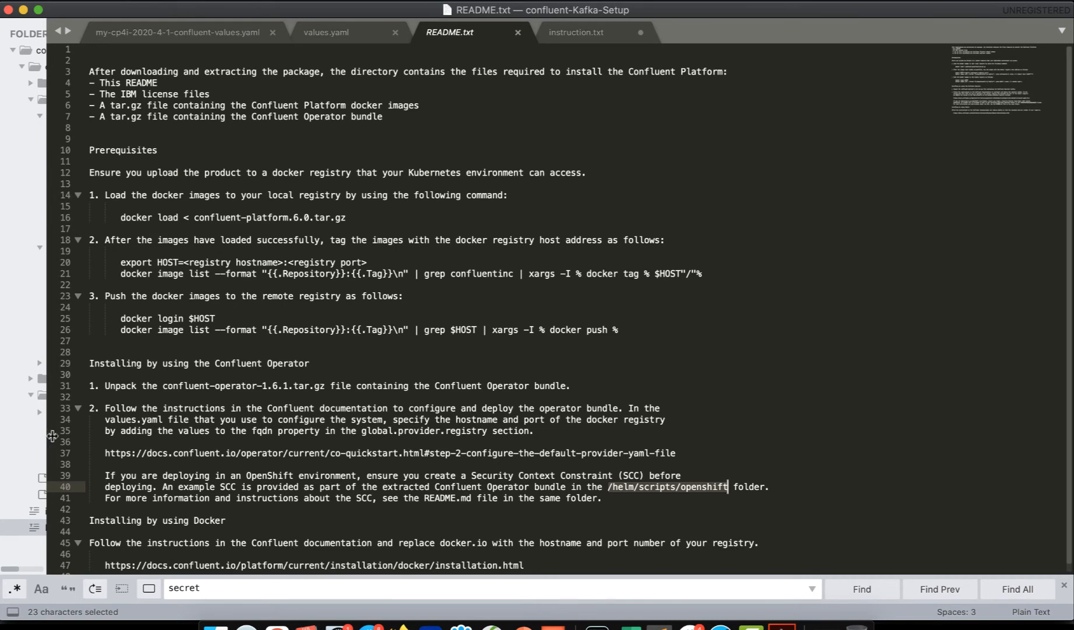
{"action": "left_click_drag", "start_coordinate": [47, 438], "coordinate": [226, 448]}
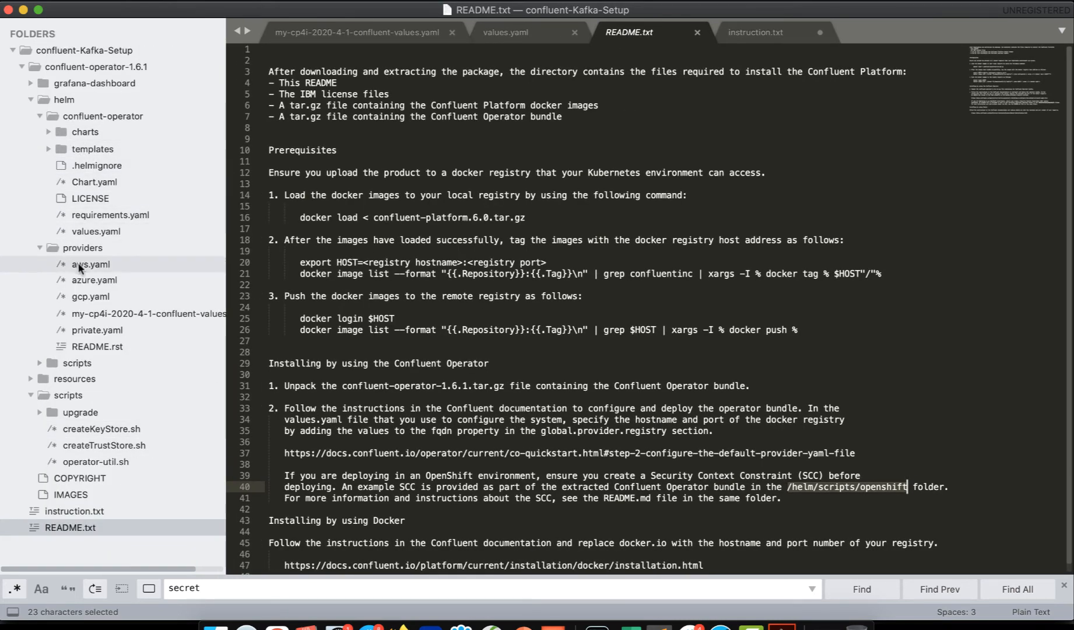
Collapse the confluent-operator and providers folders and open README.md from helm/scripts/openshift.
{"action": "left_click", "coordinate": [40, 117]}
{"action": "left_click", "coordinate": [40, 132]}
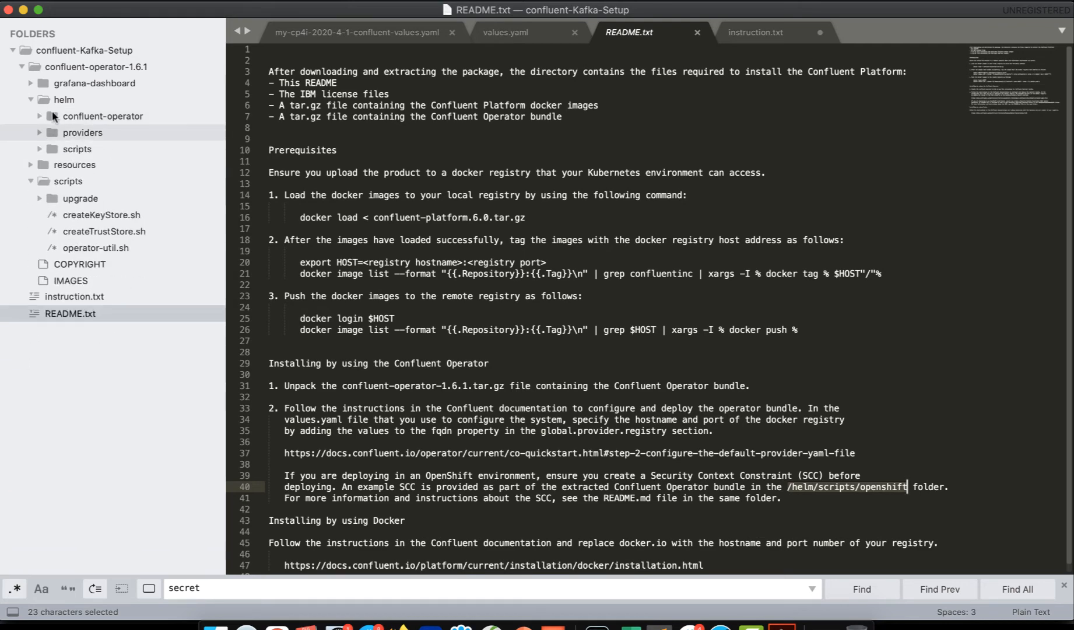
{"action": "left_click", "coordinate": [40, 148]}
{"action": "left_click", "coordinate": [68, 165]}
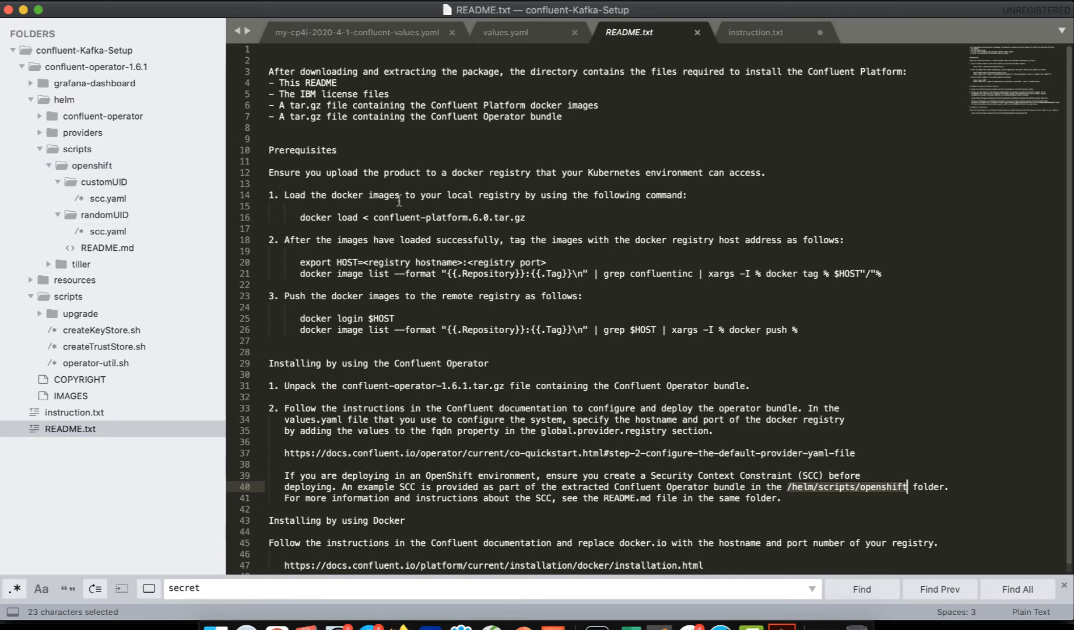
{"action": "left_click", "coordinate": [116, 246]}
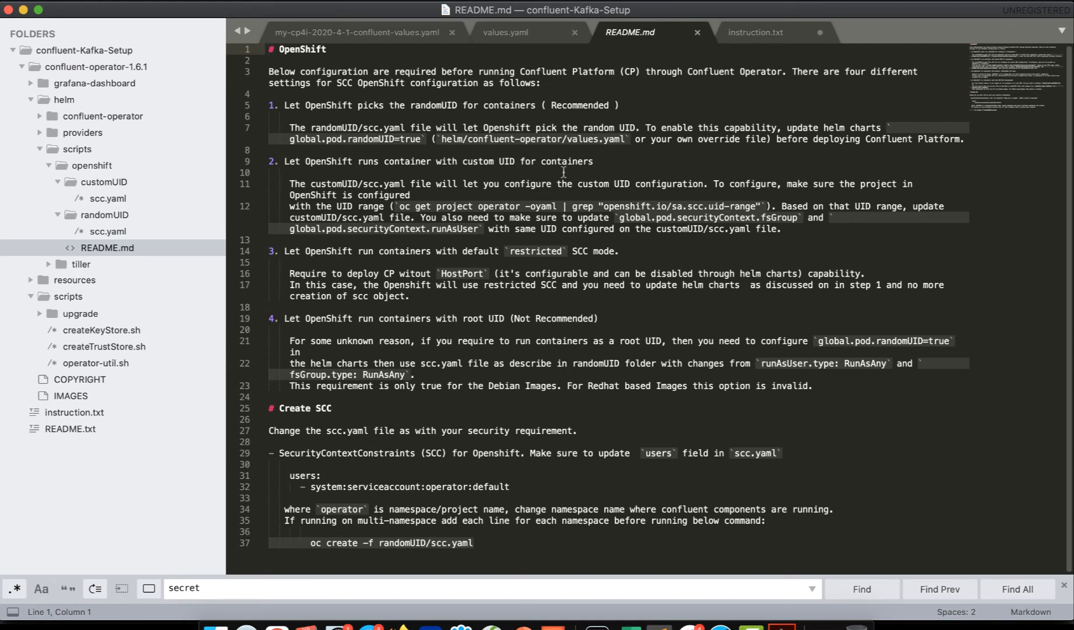
Read the recommended randomUID option and the operator namespace in the users entry of README.md's Create SCC section.
{"action": "left_click", "coordinate": [650, 105]}
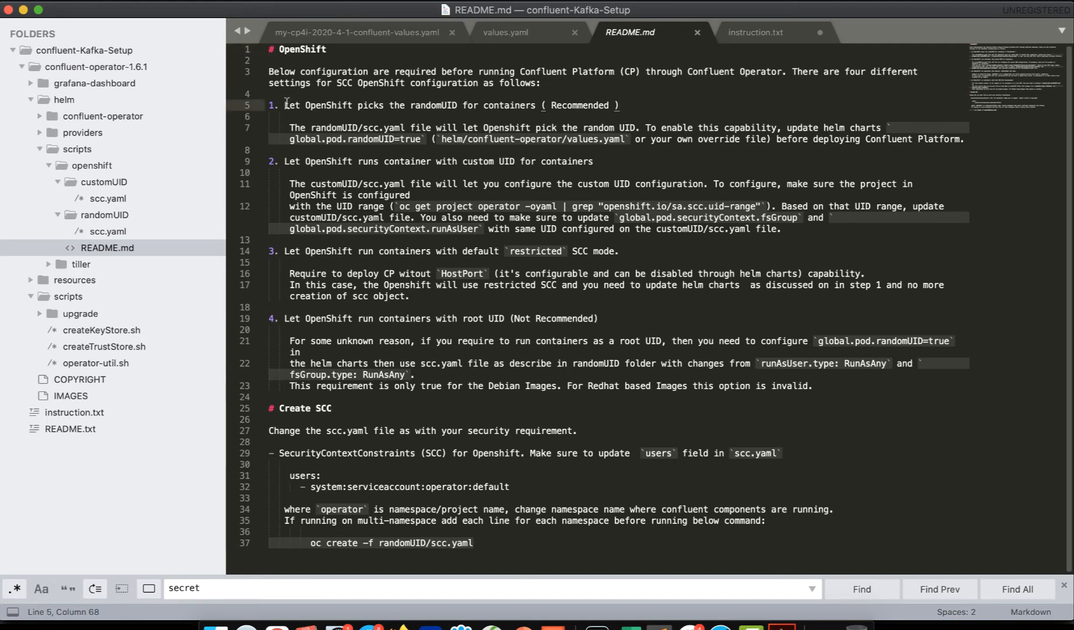
{"action": "left_click", "coordinate": [285, 105], "text": "shift"}
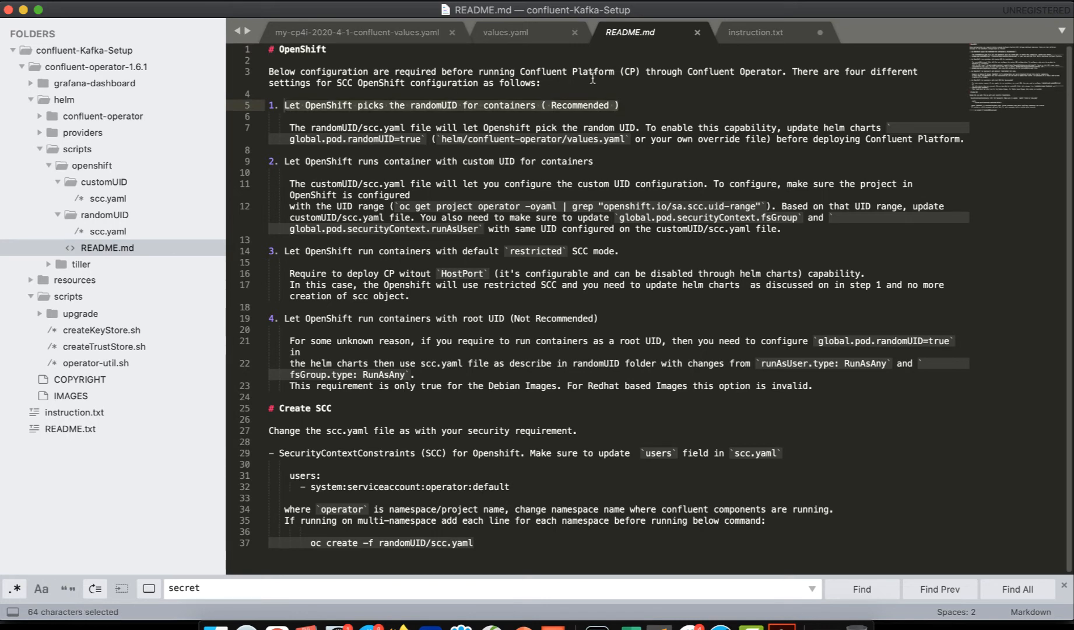
{"action": "left_click", "coordinate": [432, 106]}
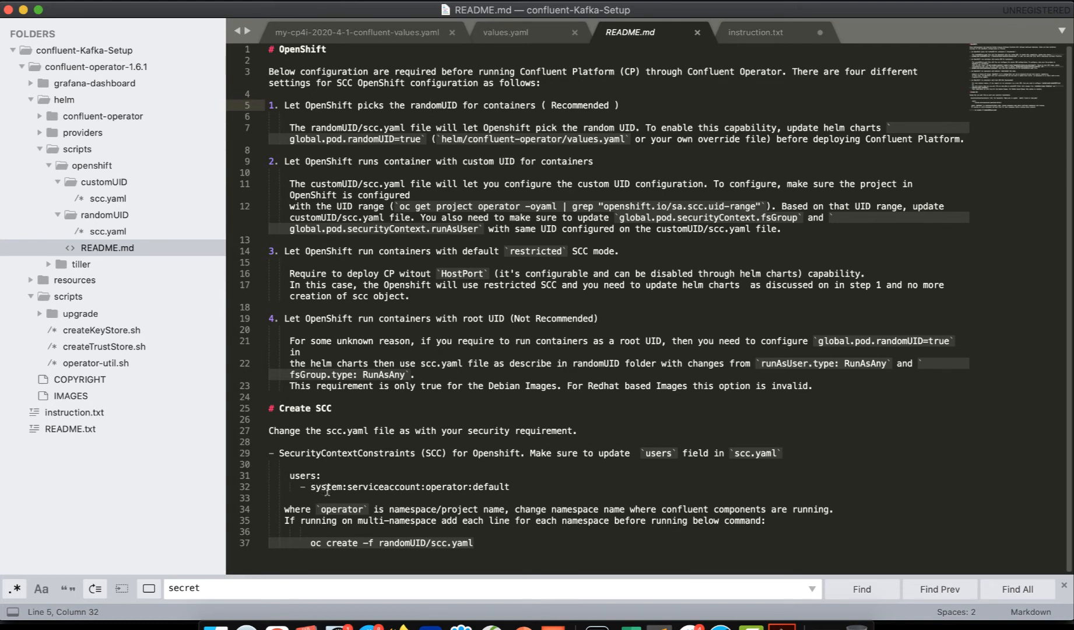
{"action": "left_click", "coordinate": [453, 487]}
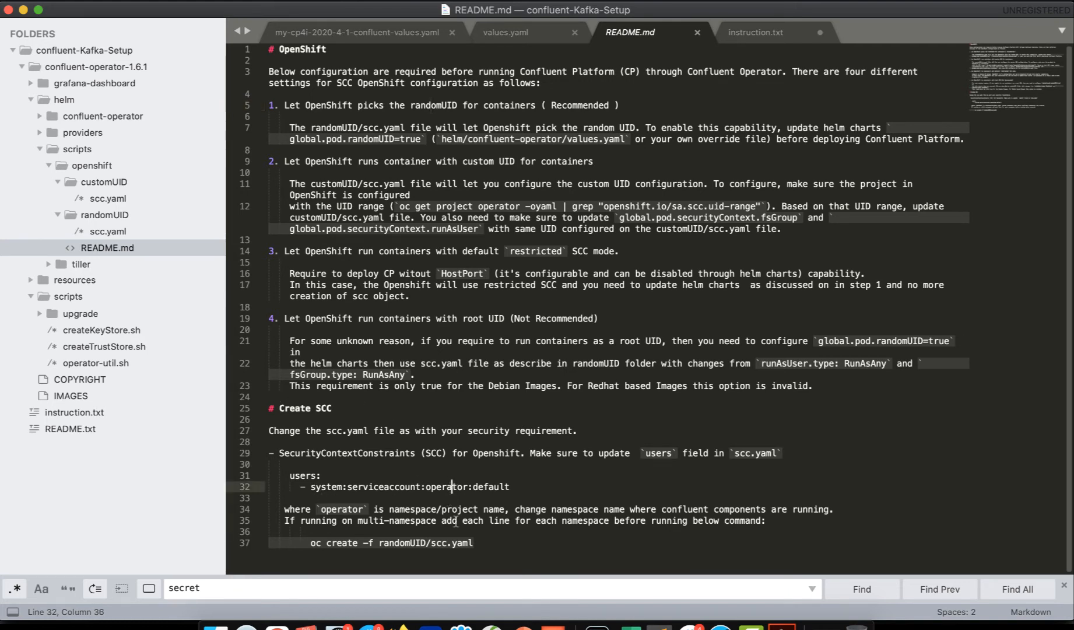
{"action": "double_click", "coordinate": [450, 487]}
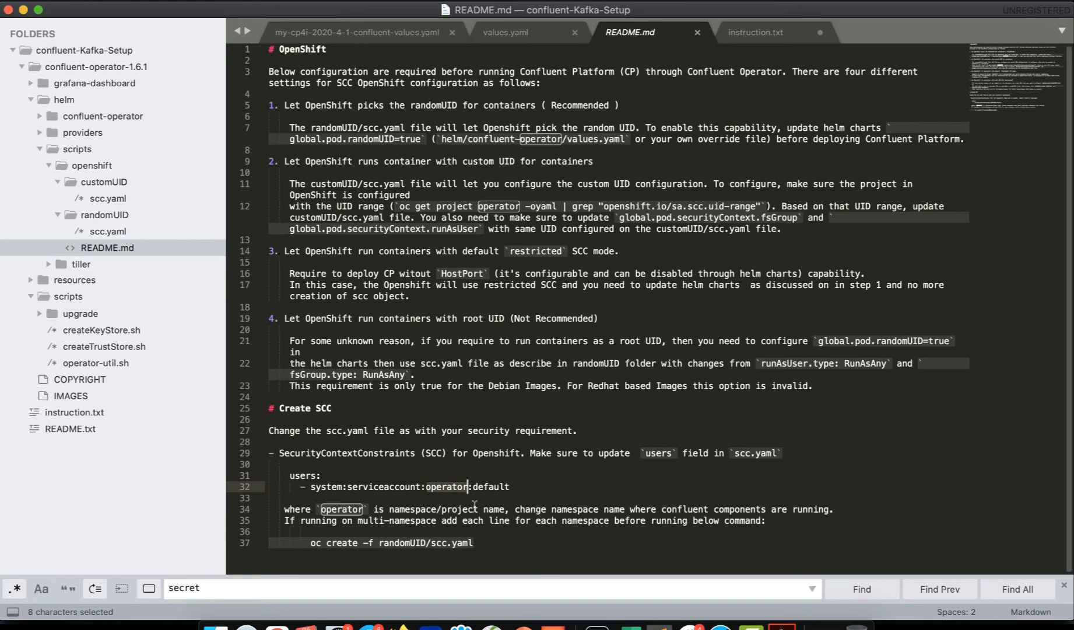
Check the Import YAML page in the browser, return to Sublime Text, and copy the entire contents of randomUID/scc.yaml.
{"action": "left_click", "coordinate": [406, 626]}
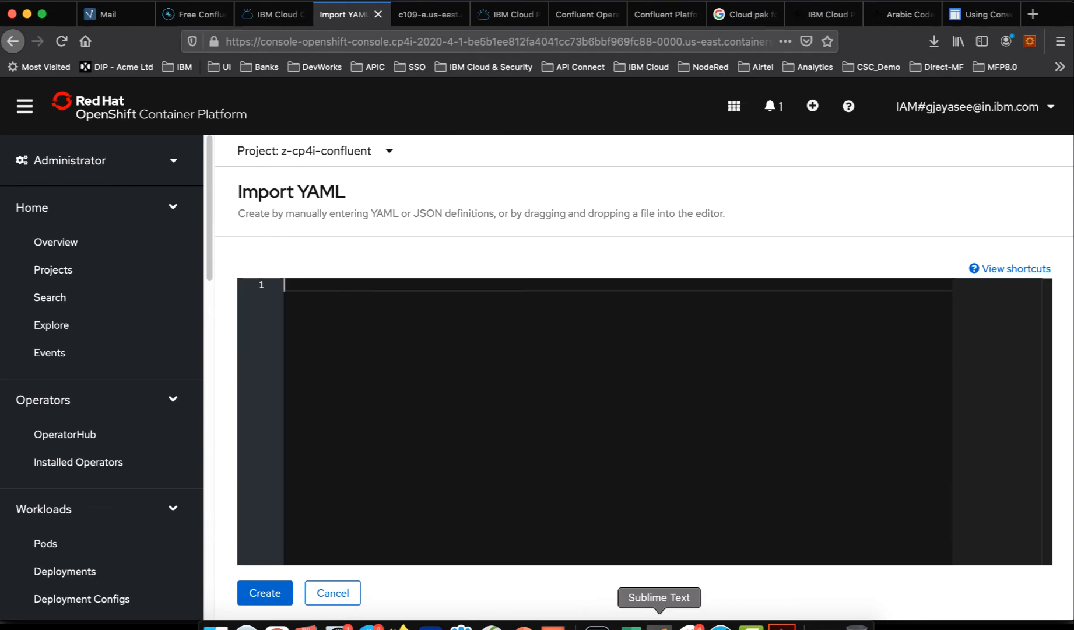
{"action": "left_click", "coordinate": [659, 625]}
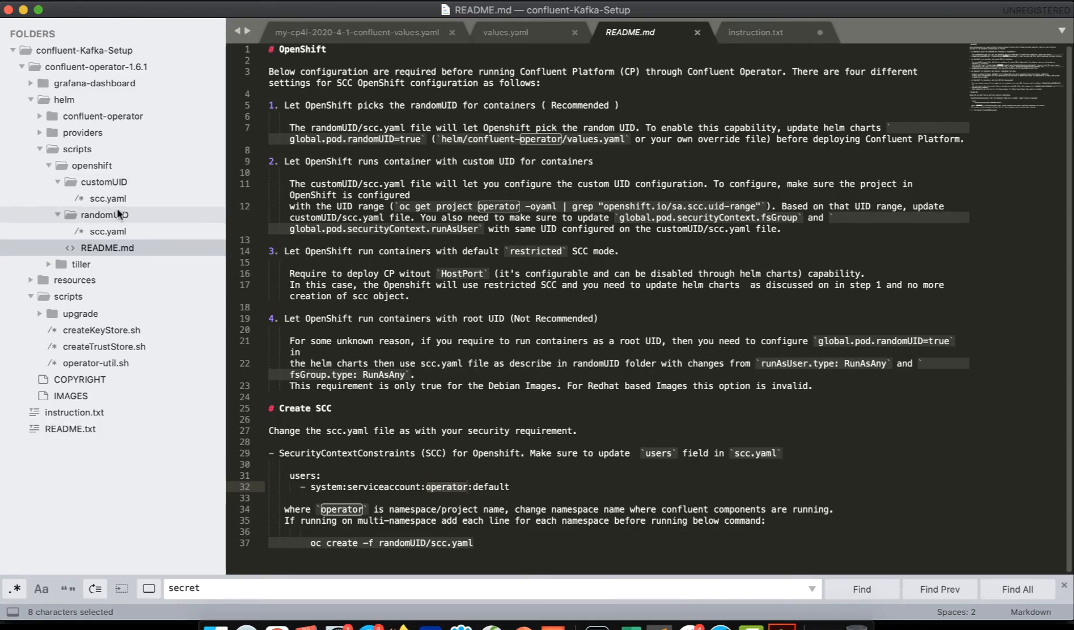
{"action": "left_click", "coordinate": [124, 230]}
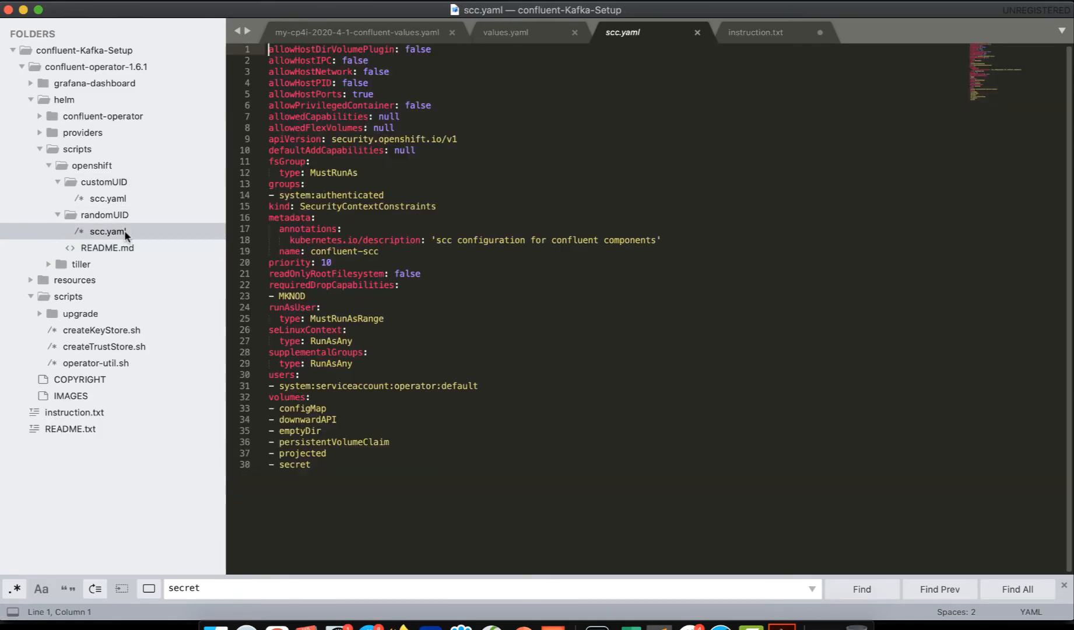
{"action": "left_click", "coordinate": [580, 323]}
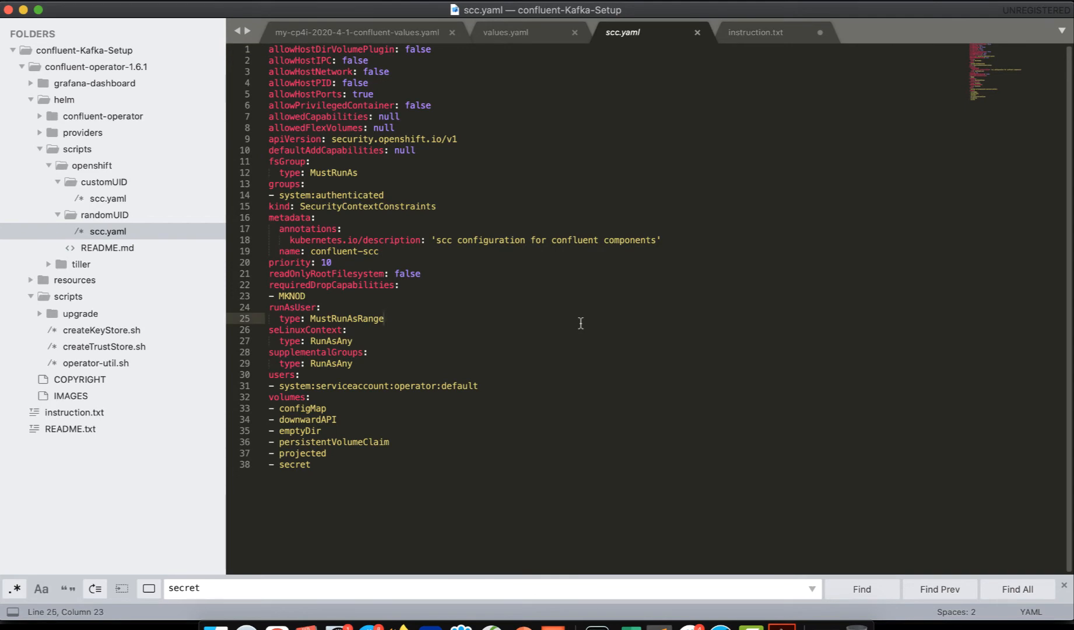
{"action": "key", "text": "super+a"}
{"action": "key", "text": "super+c"}
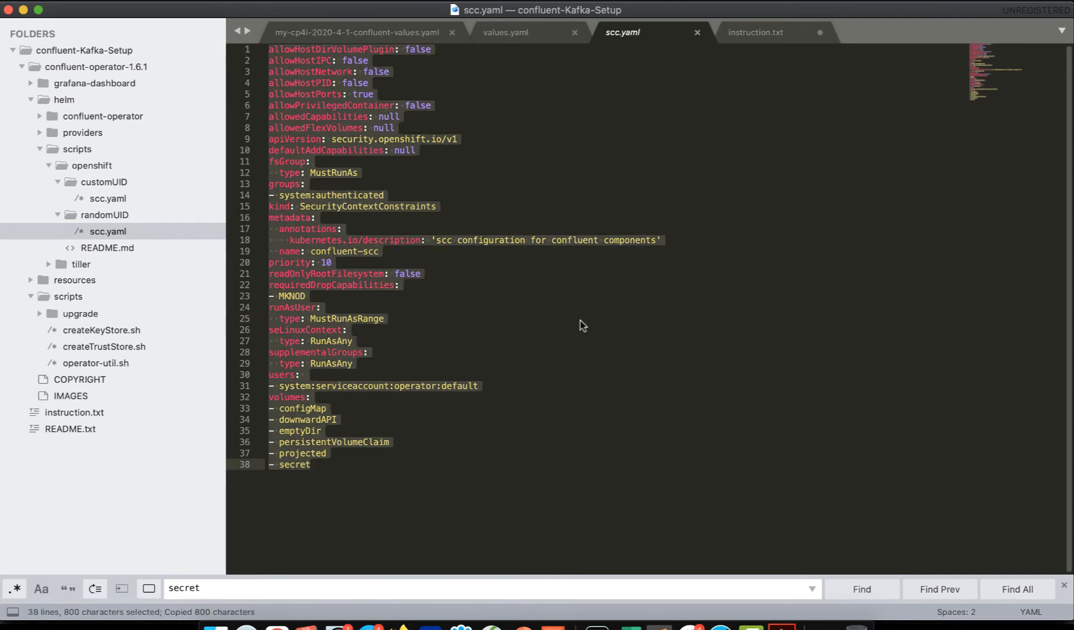
In the browser's Import YAML editor, paste the copied SCC definition, replace operator with z-cp4i-confluent in the users entry, and create the resource.
{"action": "left_click", "coordinate": [401, 624]}
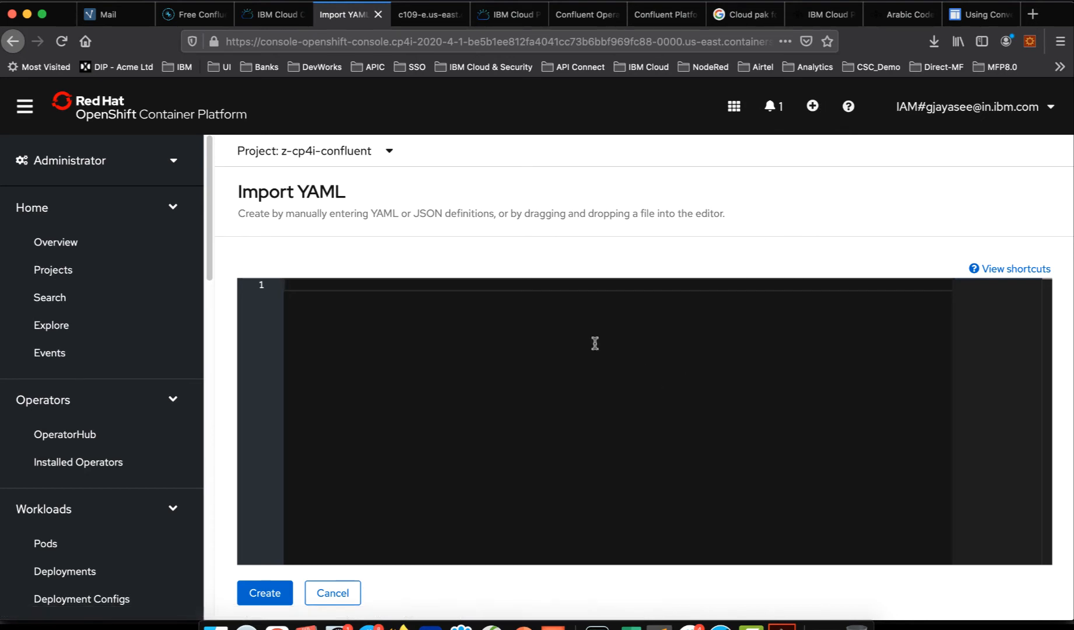
{"action": "key", "text": "super+v"}
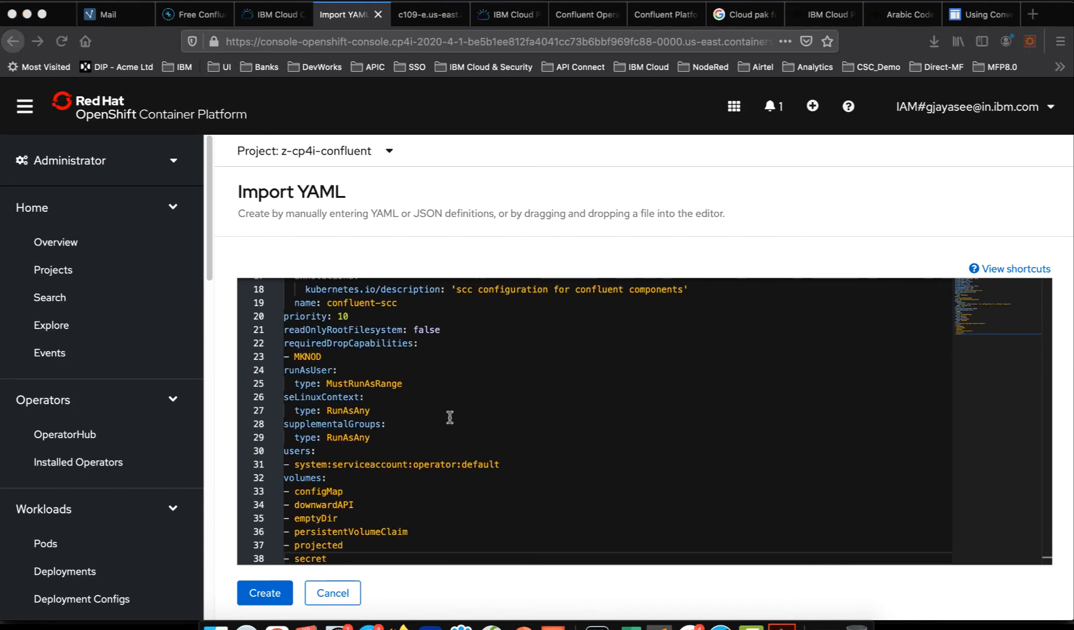
{"action": "double_click", "coordinate": [439, 464]}
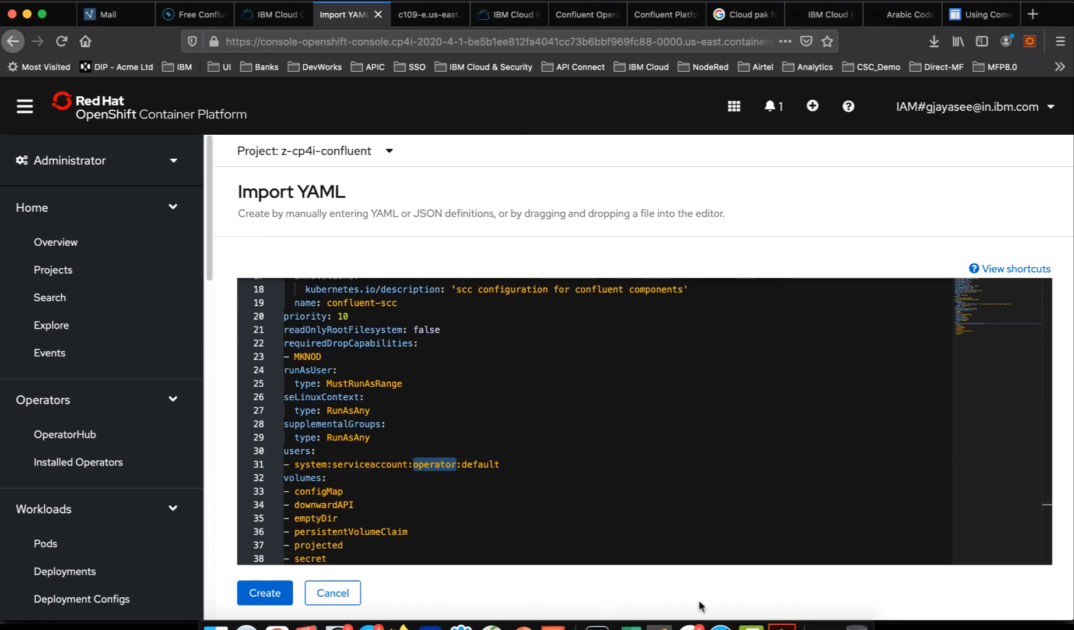
{"action": "key", "text": "super+v"}
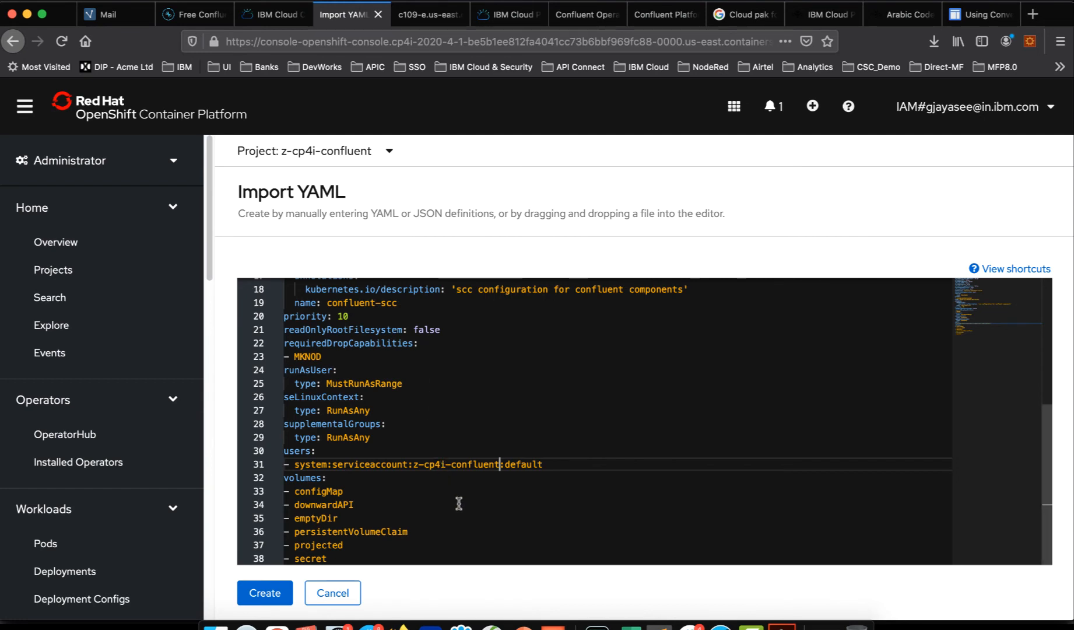
{"action": "left_click", "coordinate": [276, 596]}
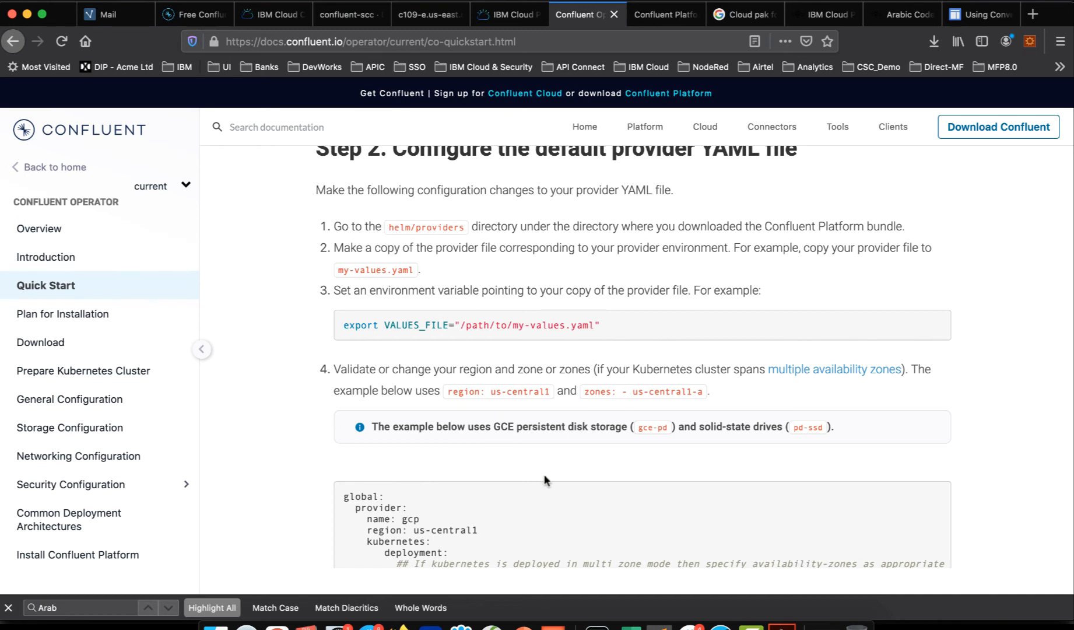
Switch to Sublime Text, open private.yaml from the helm/providers folder, and widen the folder sidebar to show full file names.
{"action": "left_click", "coordinate": [659, 625]}
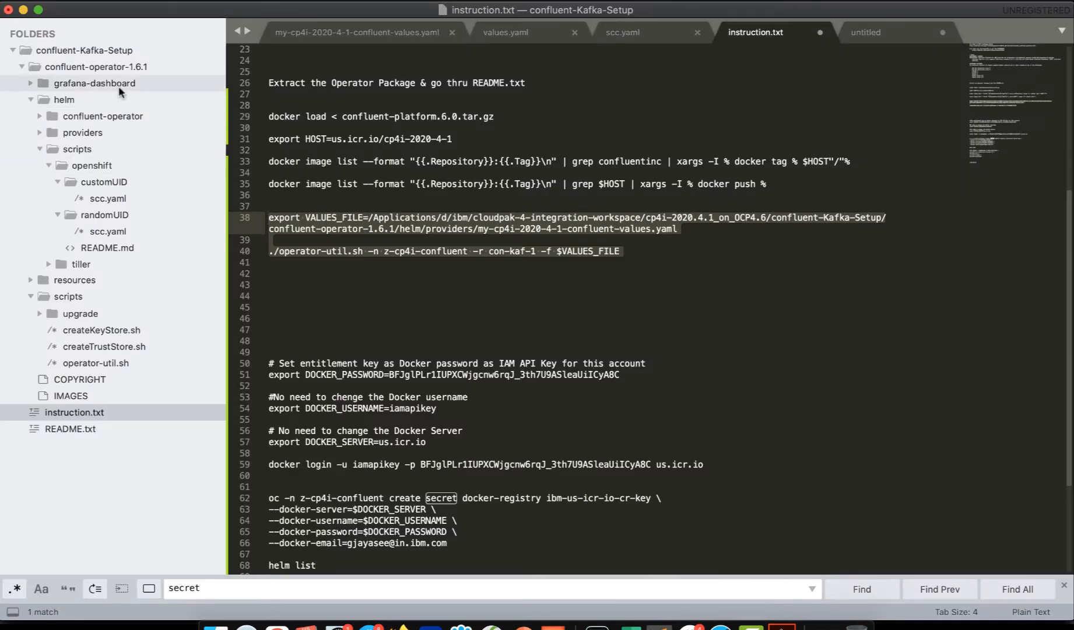
{"action": "left_click", "coordinate": [82, 132]}
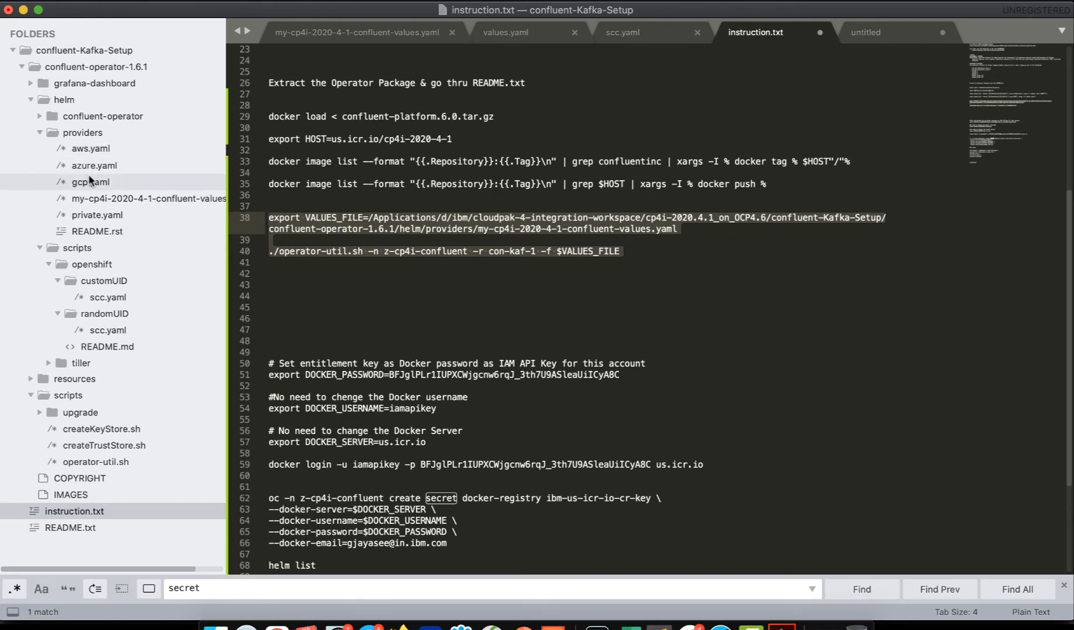
{"action": "left_click", "coordinate": [113, 215]}
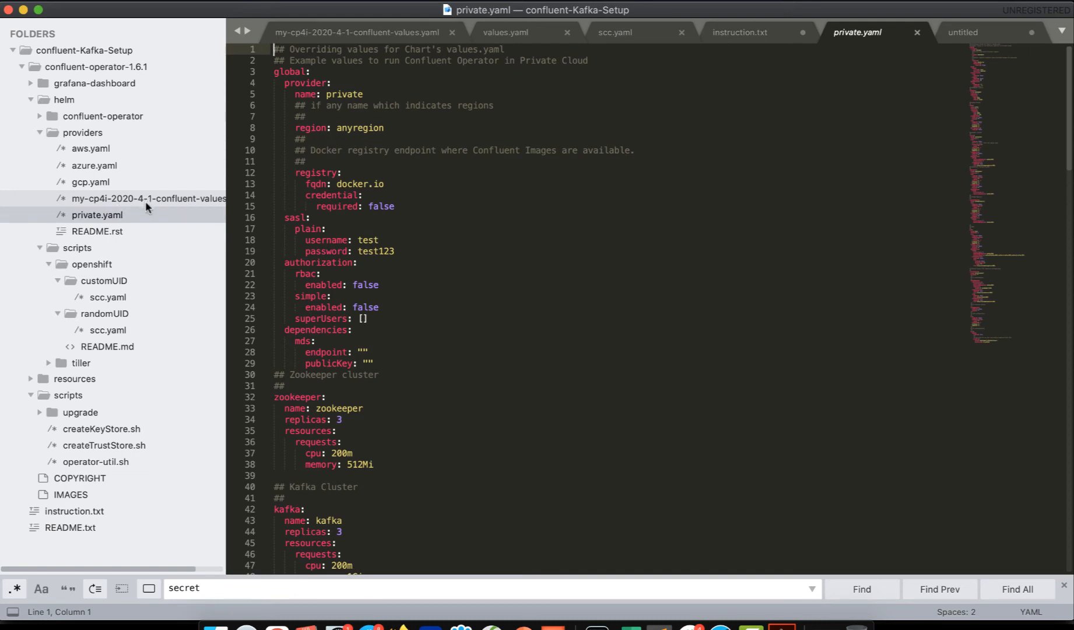
{"action": "left_click_drag", "start_coordinate": [226, 234], "coordinate": [276, 231]}
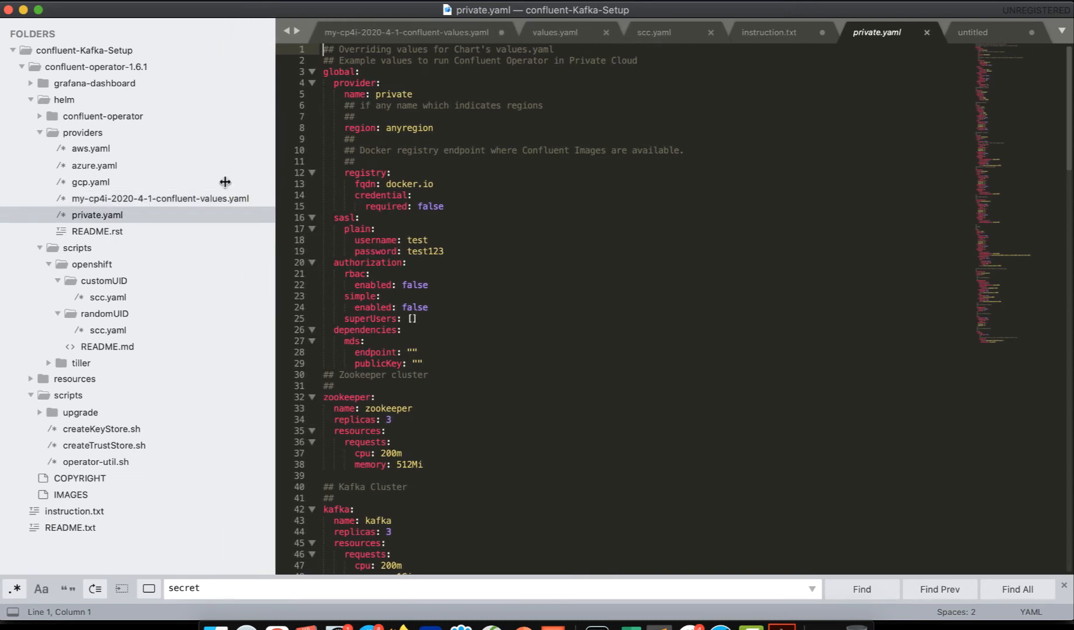
Compare private.yaml with my-cp4i-2020-4-1-confluent-values.yaml and review the customized file from the provider registry settings to the Zookeeper cluster.
{"action": "left_click", "coordinate": [140, 199]}
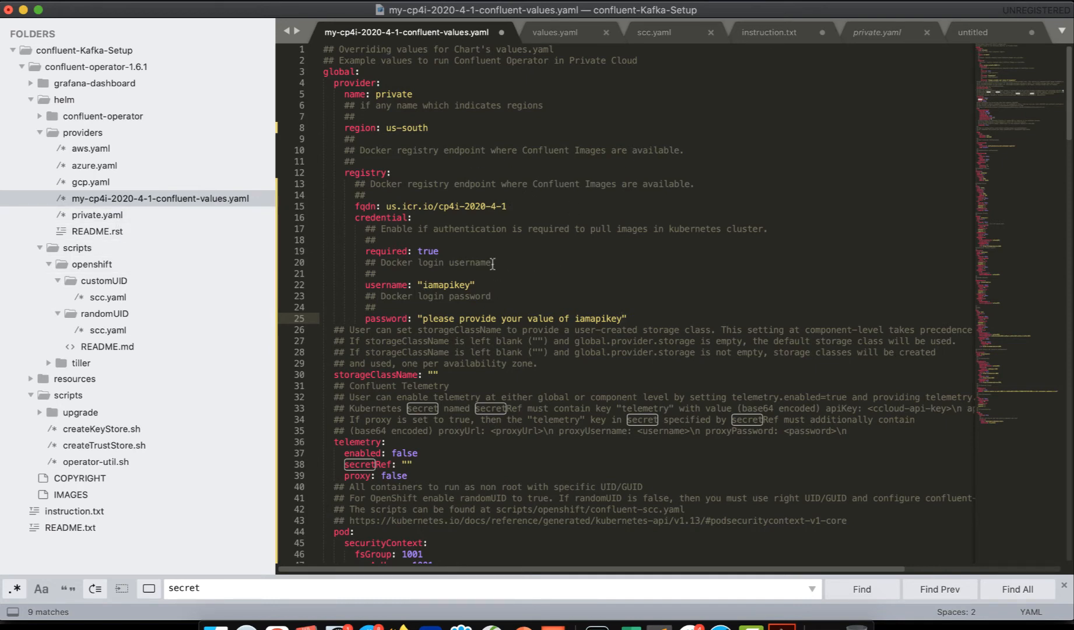
{"action": "left_click", "coordinate": [108, 214]}
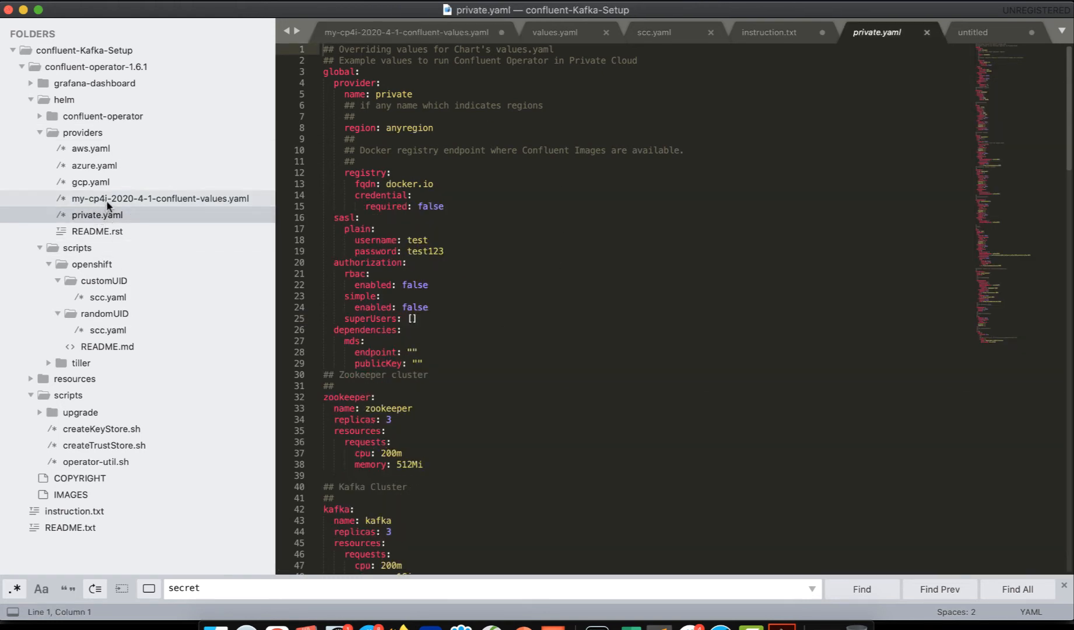
{"action": "left_click", "coordinate": [109, 199]}
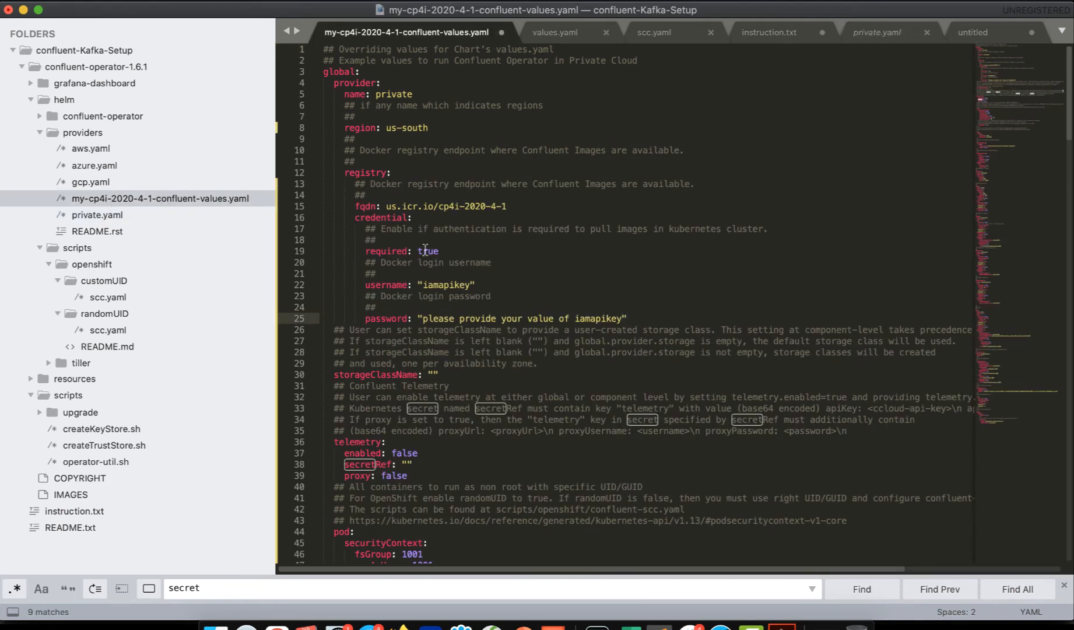
{"action": "scroll", "coordinate": [518, 318], "scroll_direction": "down", "scroll_amount": 10}
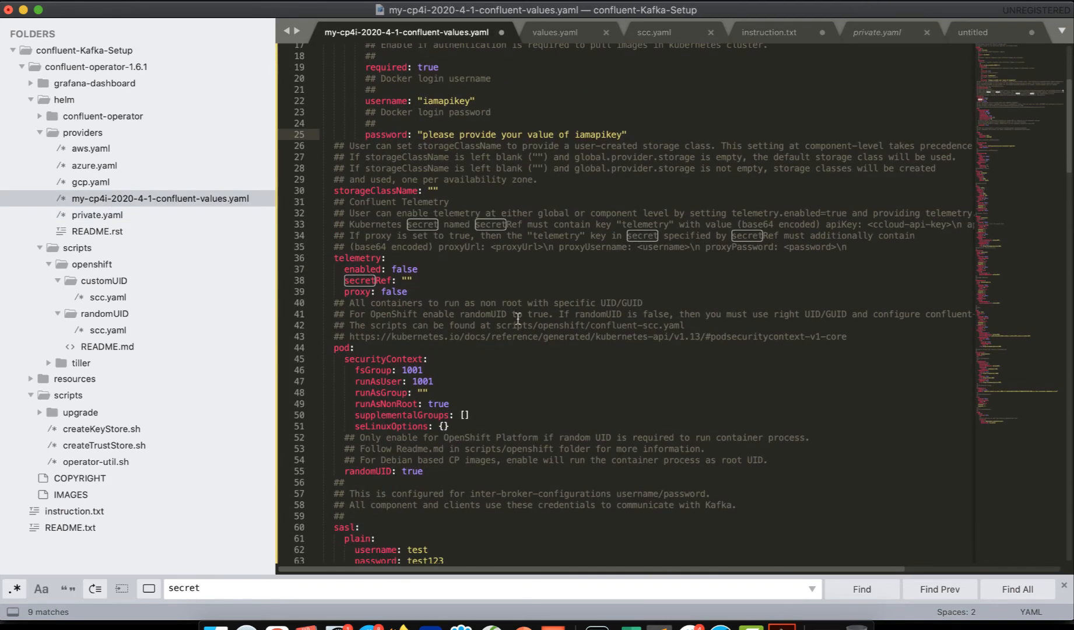
{"action": "scroll", "coordinate": [517, 318], "scroll_direction": "down", "scroll_amount": 6}
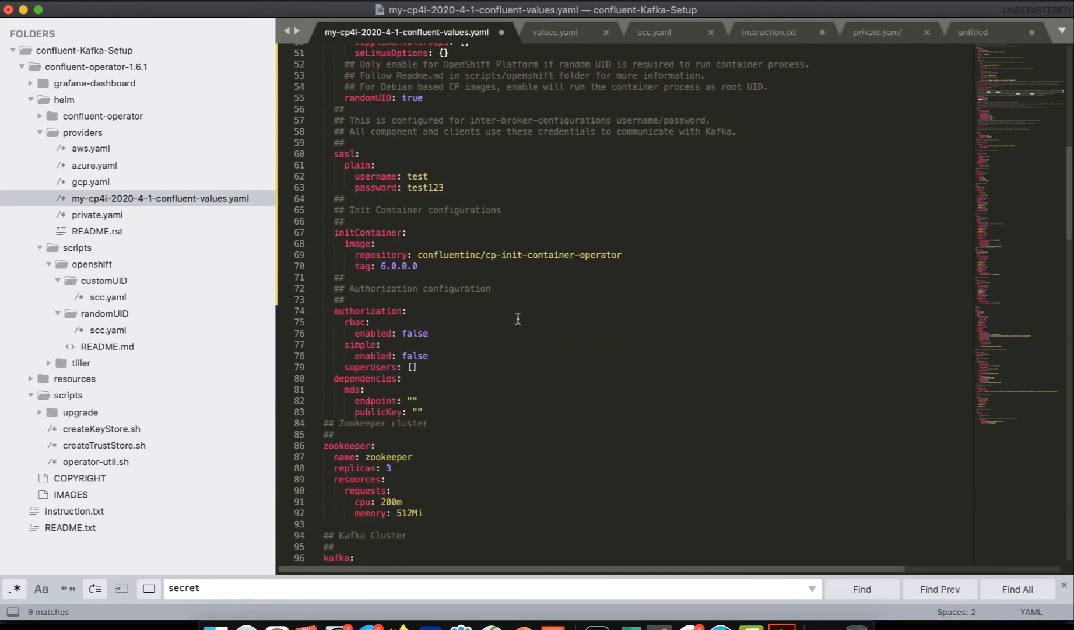
Highlight the settings above sasl in private.yaml and my-cp4i-2020-4-1-confluent-values.yaml to compare them, and expand the confluent-operator folder.
{"action": "left_click", "coordinate": [93, 214]}
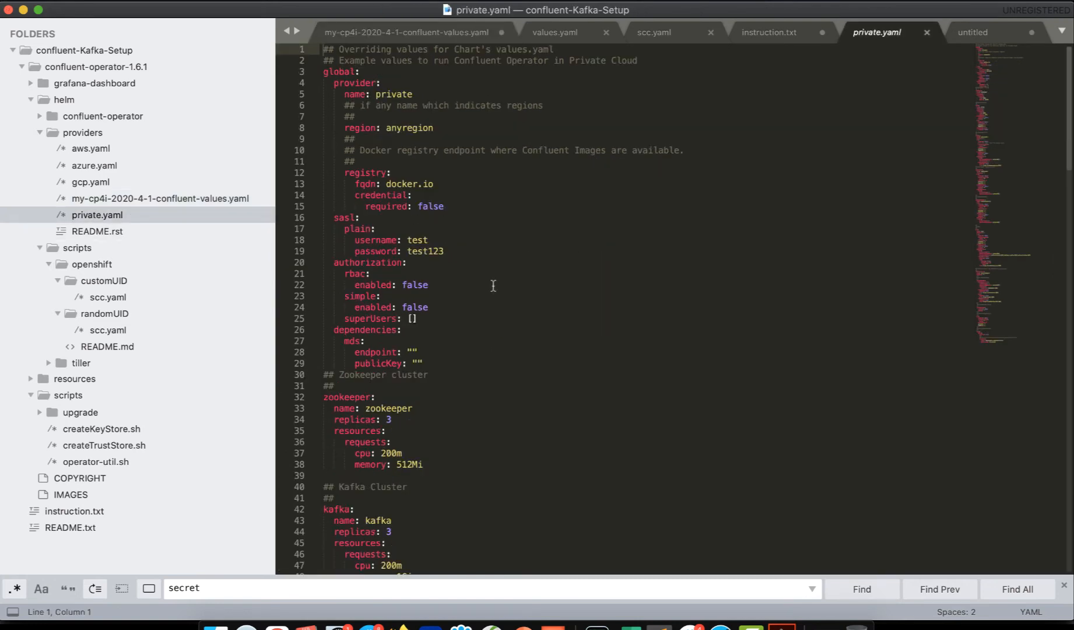
{"action": "left_click_drag", "start_coordinate": [446, 205], "coordinate": [322, 49]}
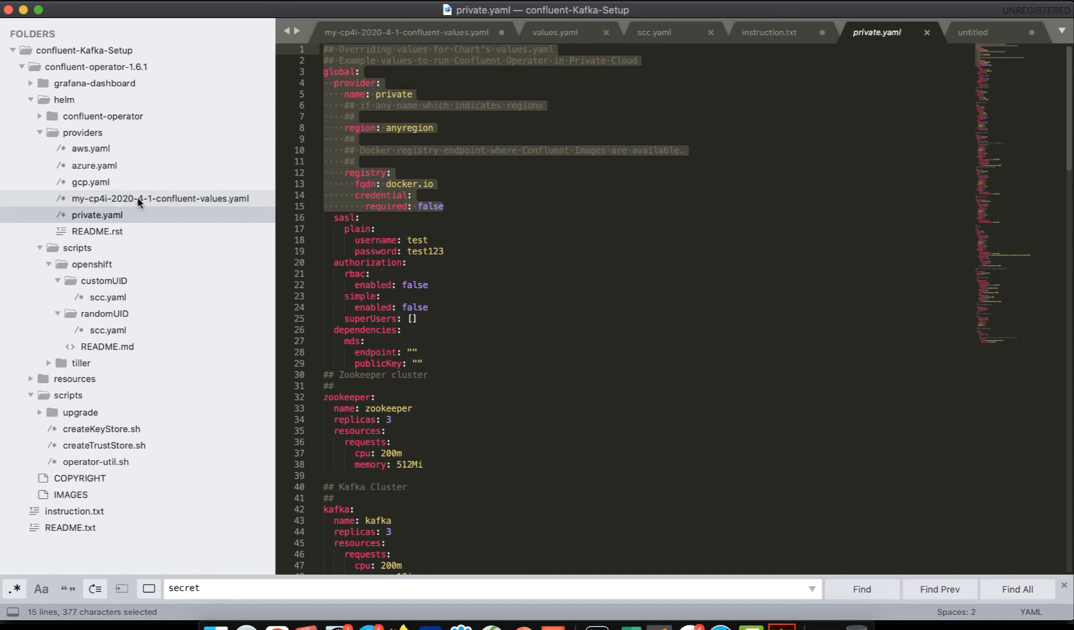
{"action": "left_click", "coordinate": [194, 201]}
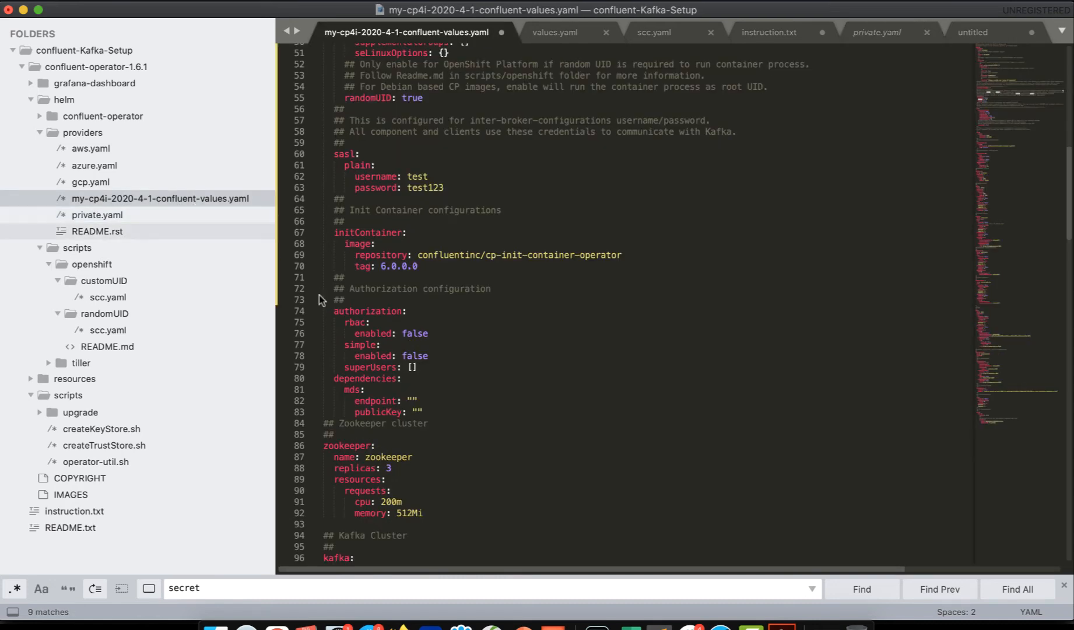
{"action": "scroll", "coordinate": [374, 352], "scroll_direction": "down", "scroll_amount": 5}
{"action": "scroll", "coordinate": [374, 351], "scroll_direction": "up", "scroll_amount": 5}
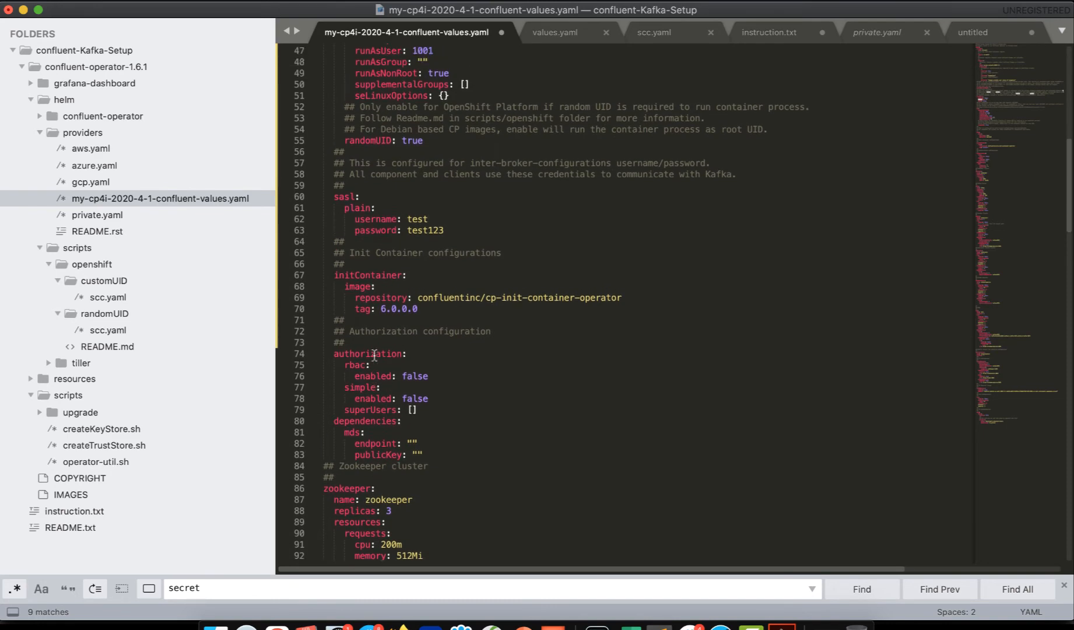
{"action": "left_click_drag", "start_coordinate": [358, 278], "coordinate": [310, 219]}
{"action": "scroll", "coordinate": [557, 363], "scroll_direction": "up", "scroll_amount": 10}
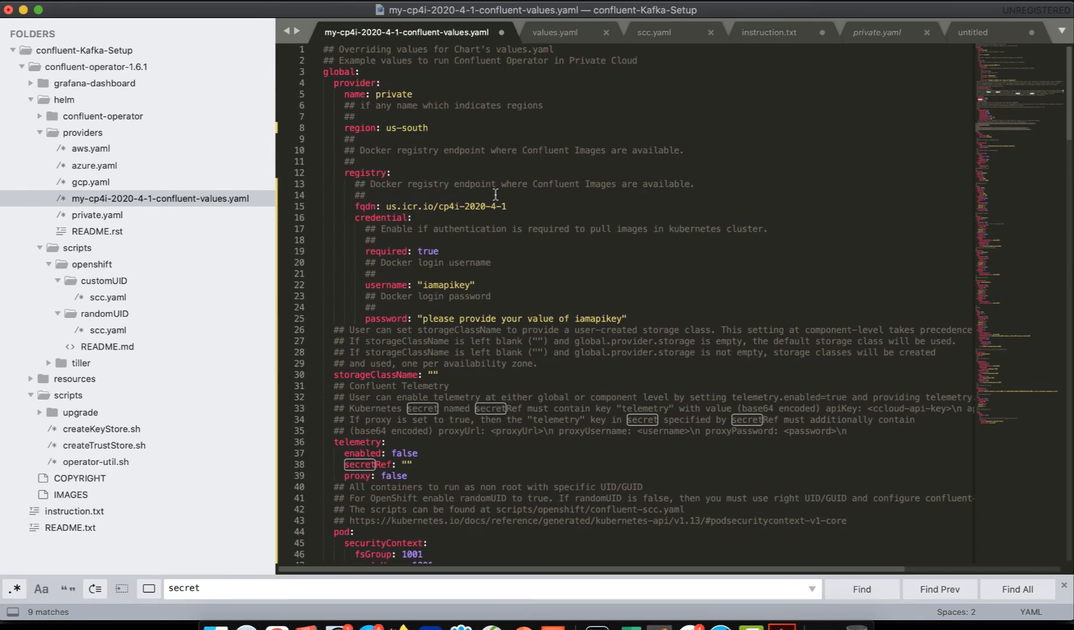
{"action": "left_click", "coordinate": [325, 50], "text": "shift"}
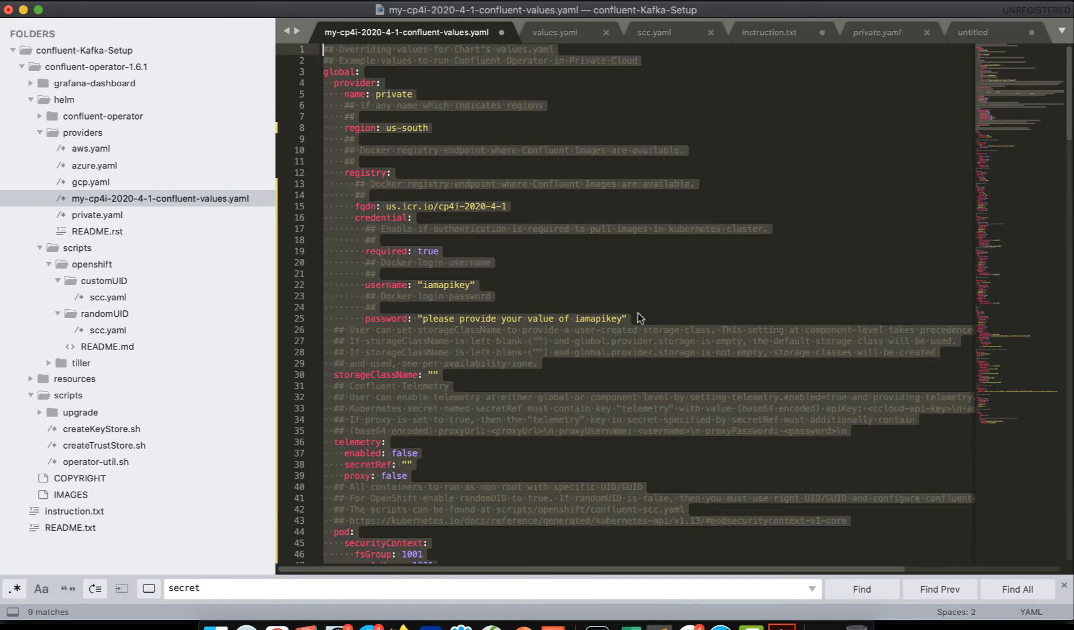
{"action": "scroll", "coordinate": [643, 318], "scroll_direction": "down", "scroll_amount": 9}
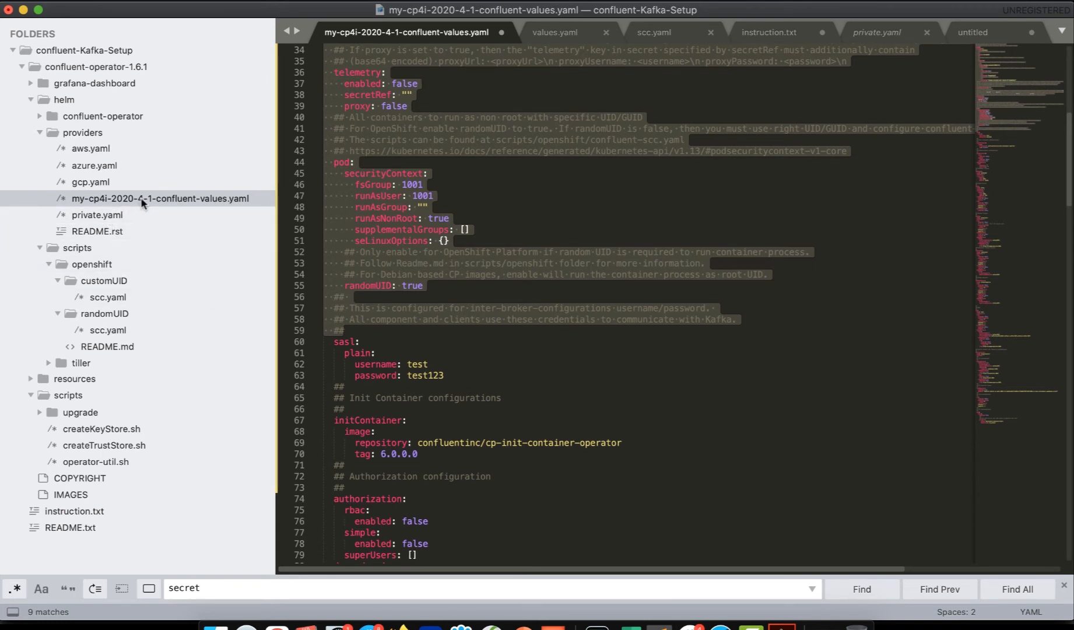
{"action": "left_click", "coordinate": [40, 116]}
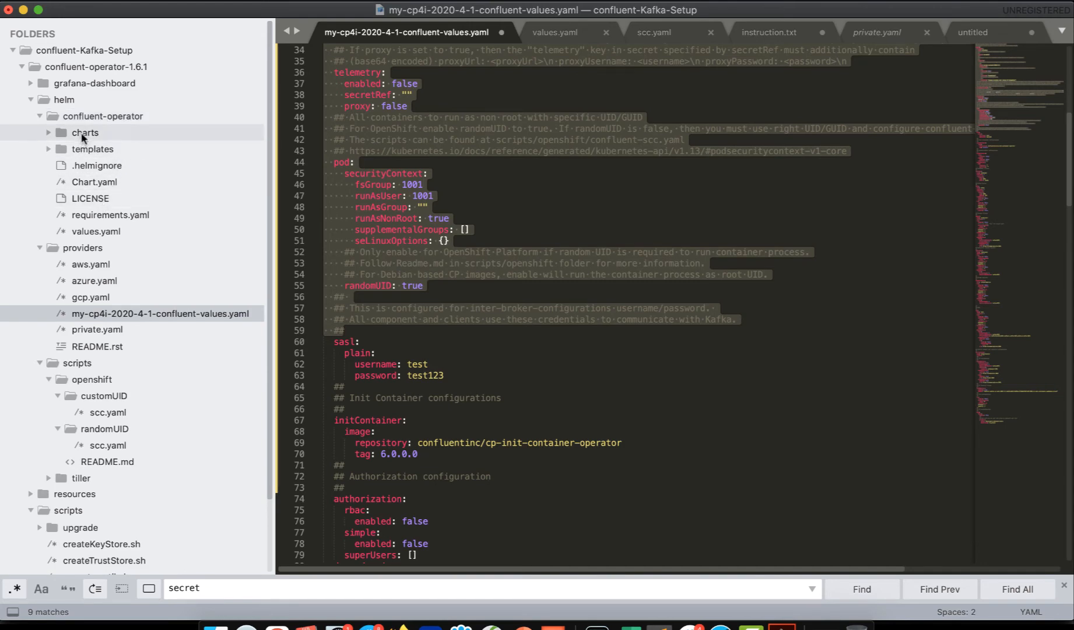
Compare the default values.yaml in the confluent-operator folder with the global section of my-cp4i-2020-4-1-confluent-values.yaml.
{"action": "left_click", "coordinate": [103, 233]}
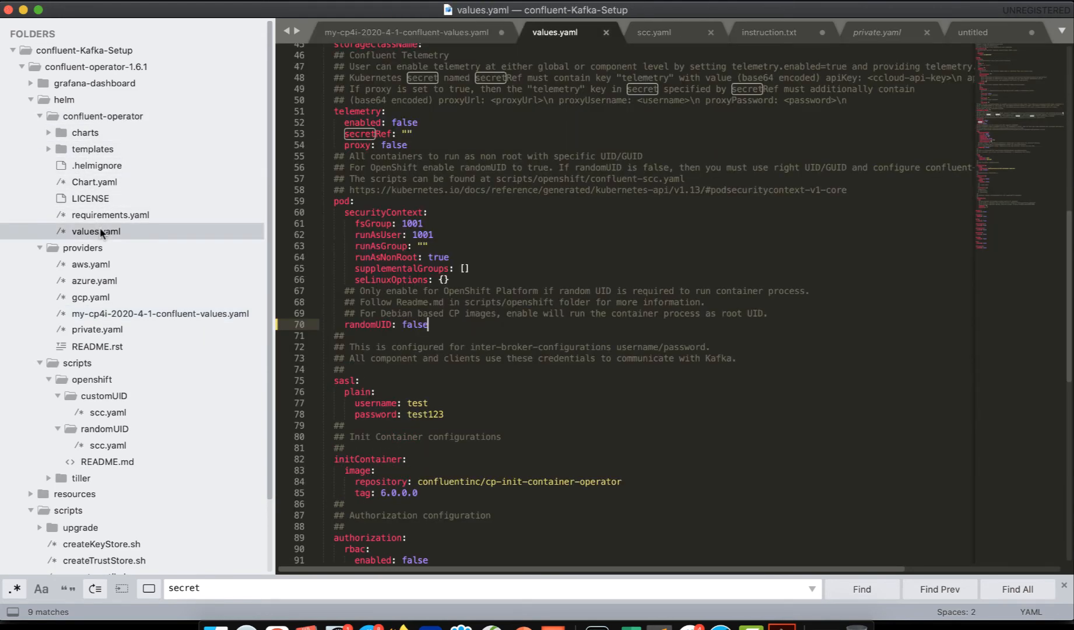
{"action": "left_click", "coordinate": [351, 368]}
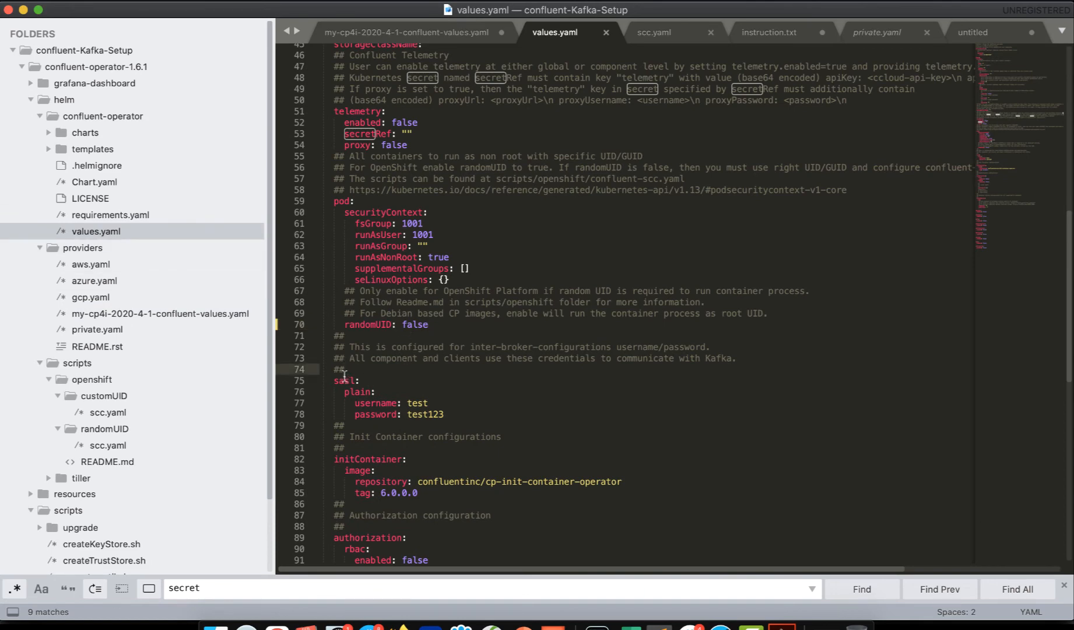
{"action": "scroll", "coordinate": [436, 372], "scroll_direction": "up", "scroll_amount": 15}
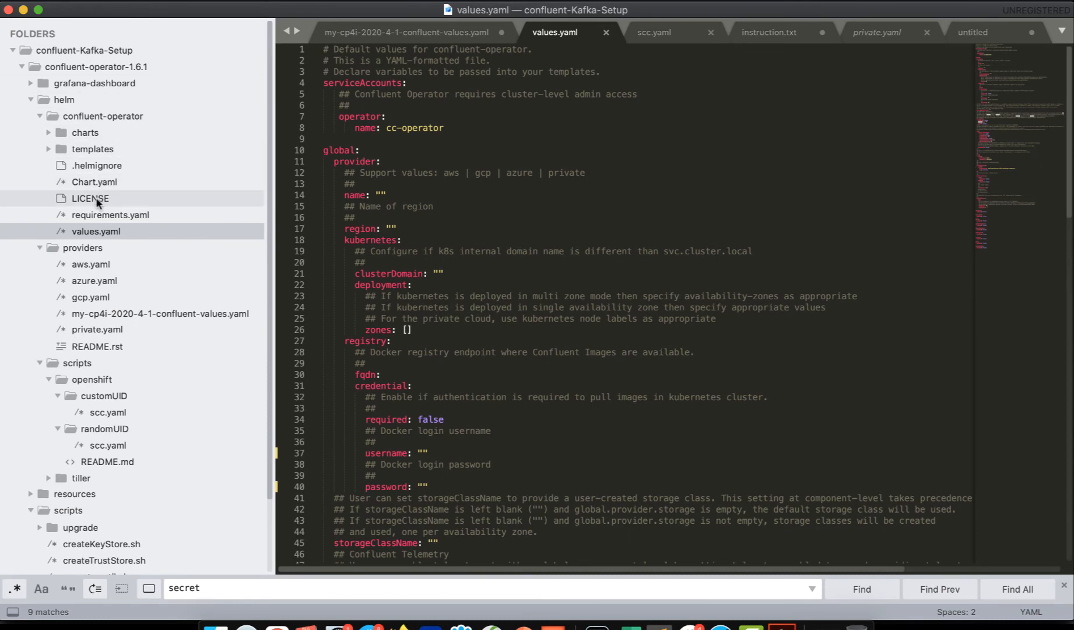
{"action": "left_click", "coordinate": [127, 314]}
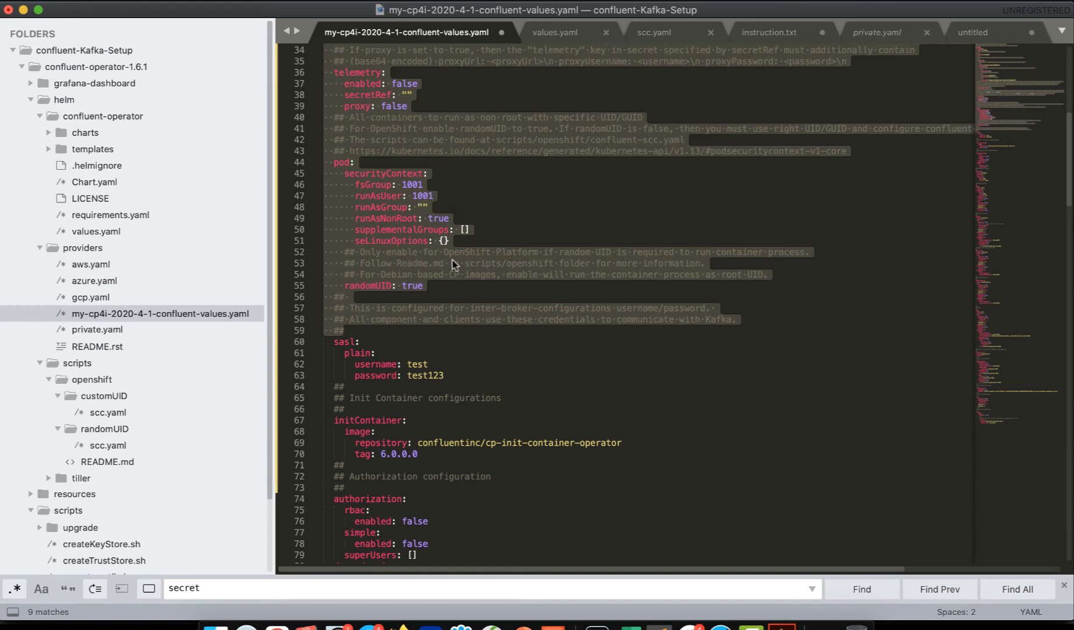
{"action": "scroll", "coordinate": [441, 329], "scroll_direction": "up", "scroll_amount": 10}
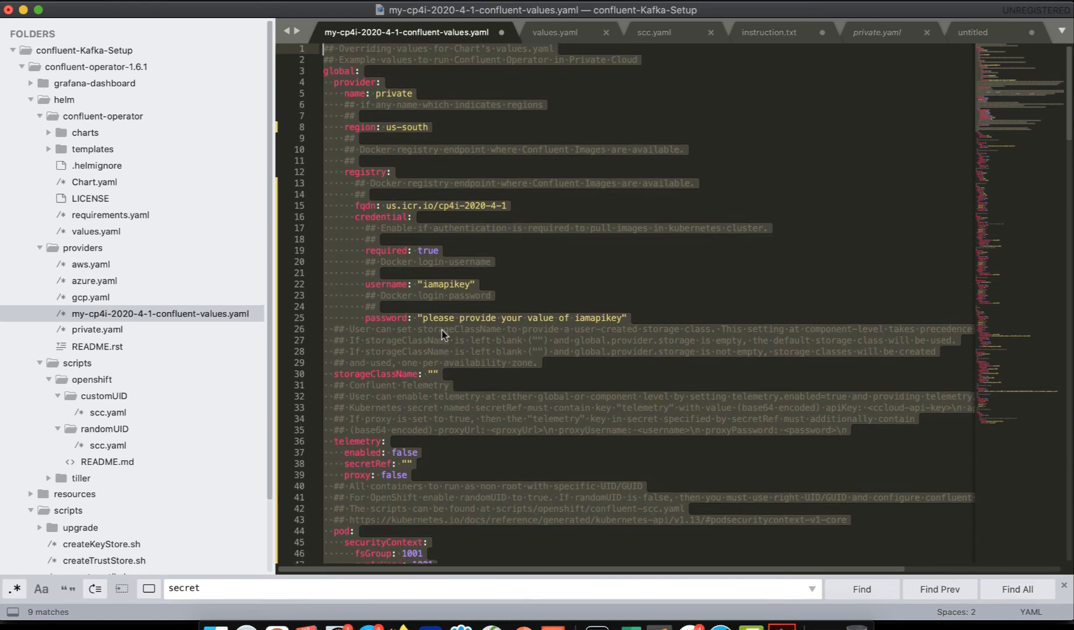
{"action": "scroll", "coordinate": [442, 330], "scroll_direction": "down", "scroll_amount": 8}
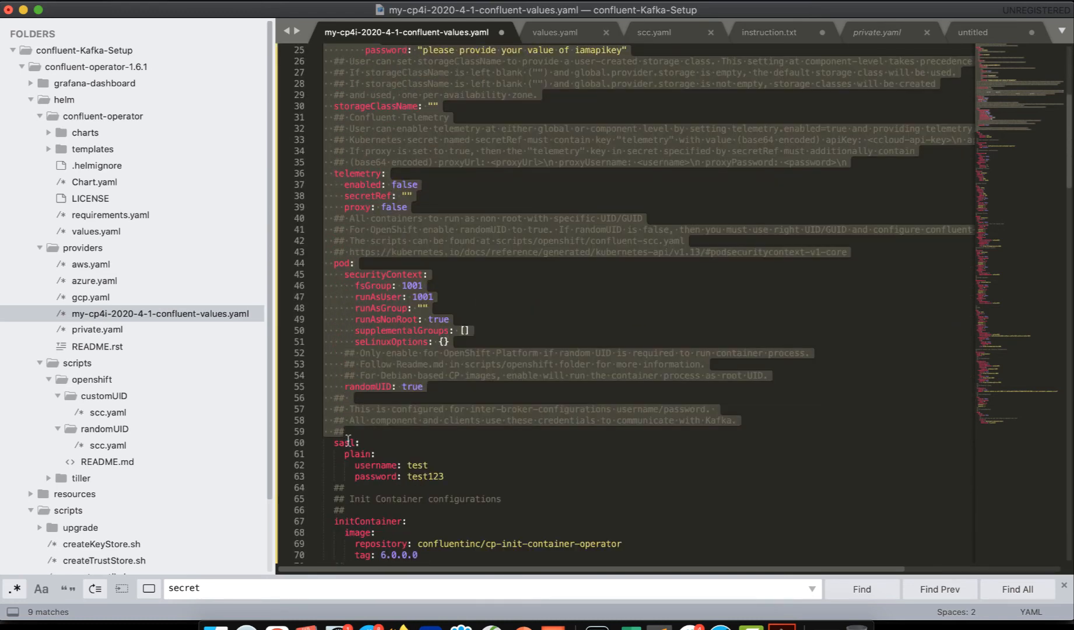
{"action": "scroll", "coordinate": [373, 264], "scroll_direction": "up", "scroll_amount": 7}
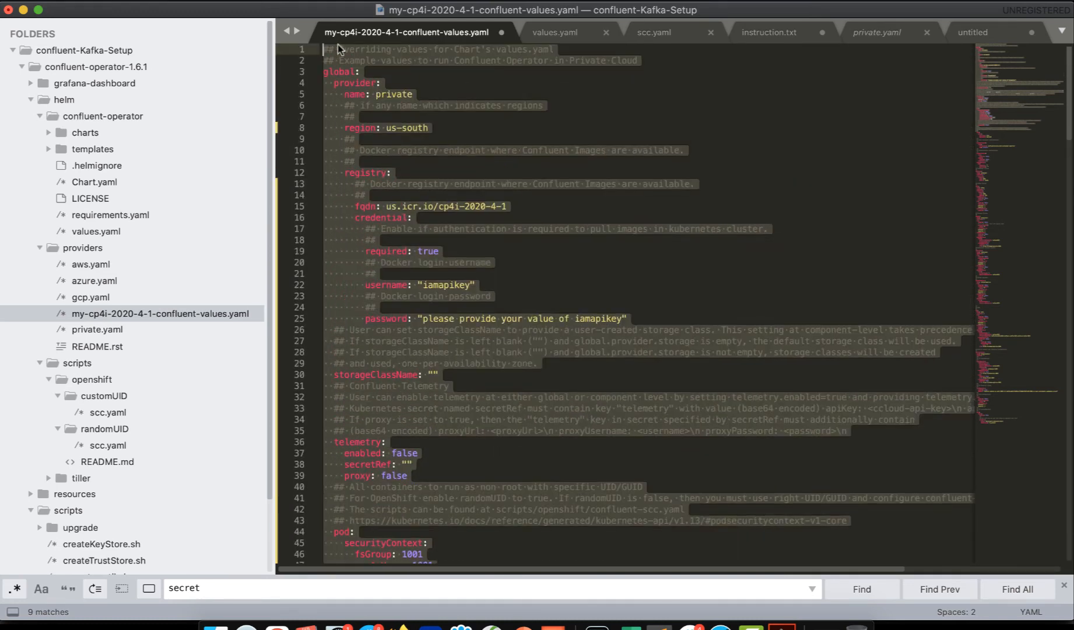
{"action": "left_click", "coordinate": [588, 193]}
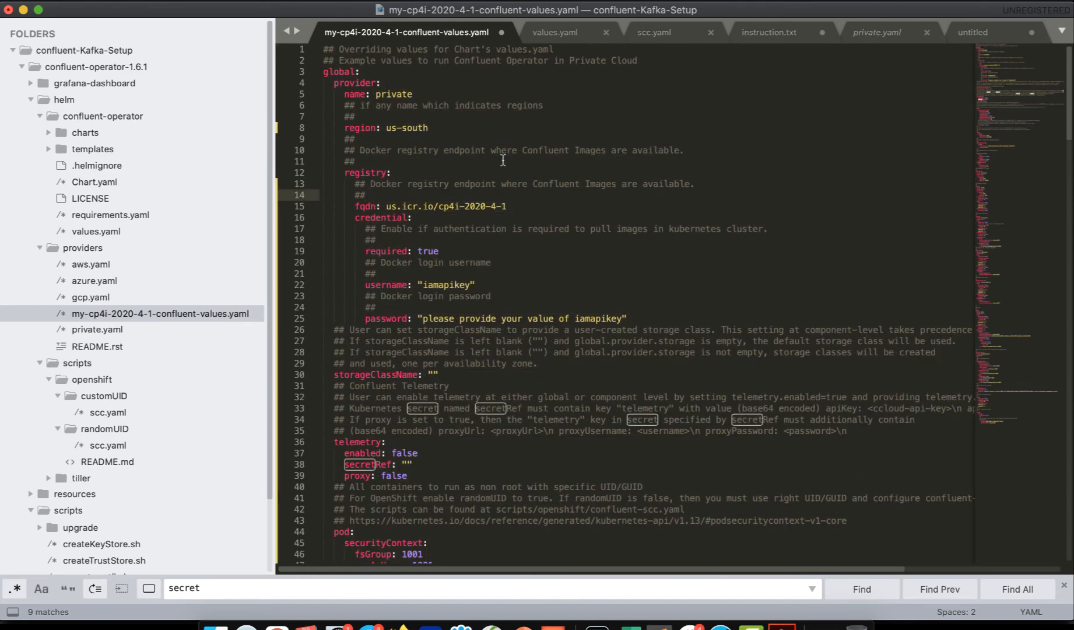
Examine the provider name and region settings in my-cp4i-2020-4-1-confluent-values.yaml by highlighting their values.
{"action": "double_click", "coordinate": [392, 93]}
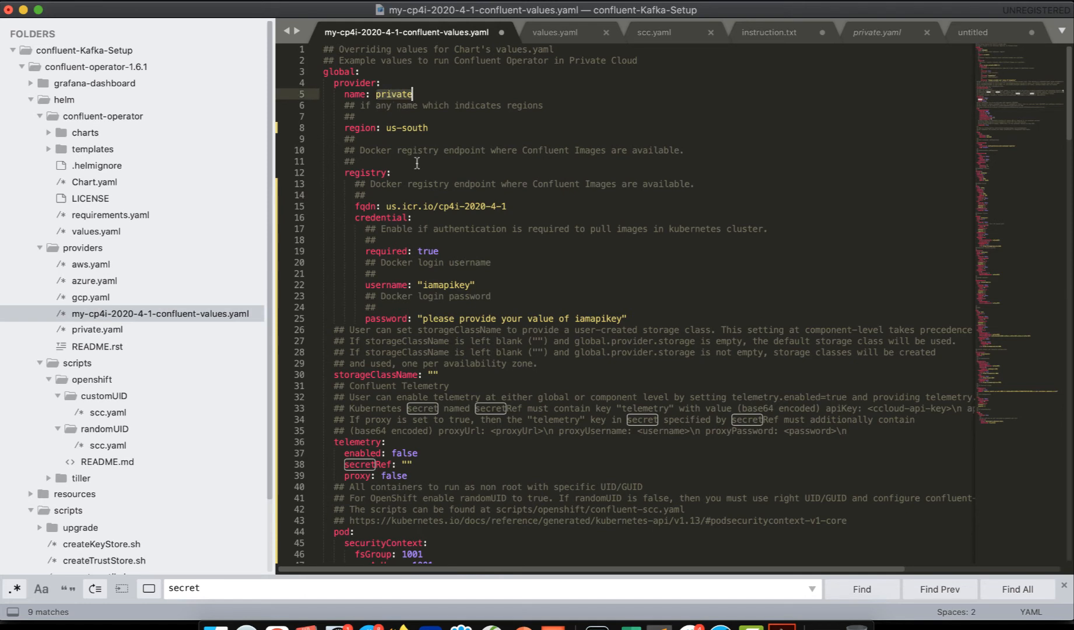
{"action": "left_click", "coordinate": [441, 128]}
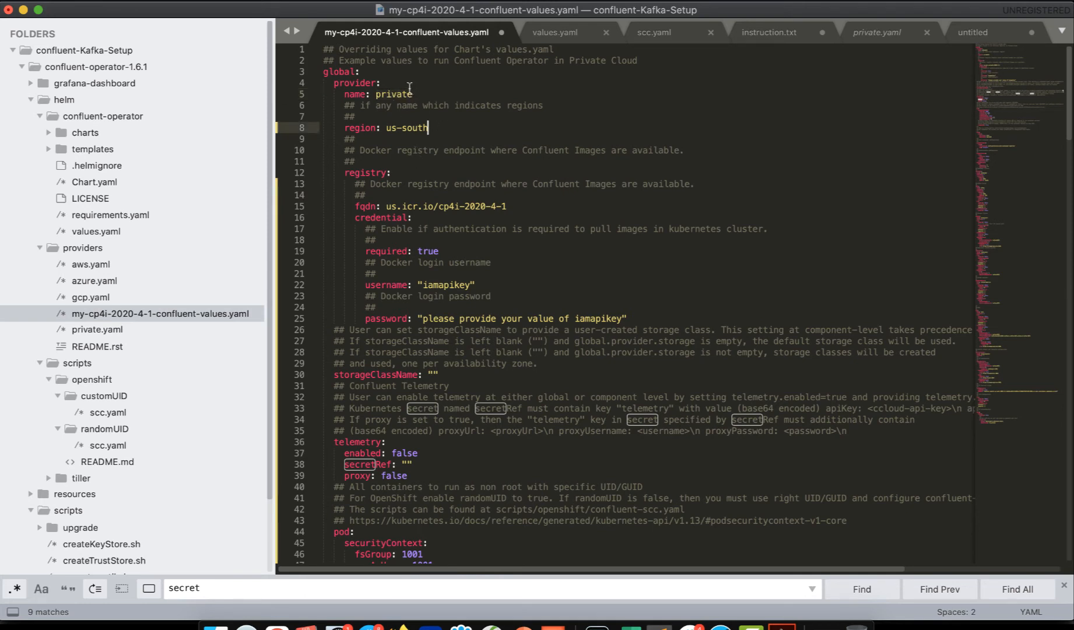
{"action": "left_click", "coordinate": [399, 93]}
{"action": "double_click", "coordinate": [400, 93]}
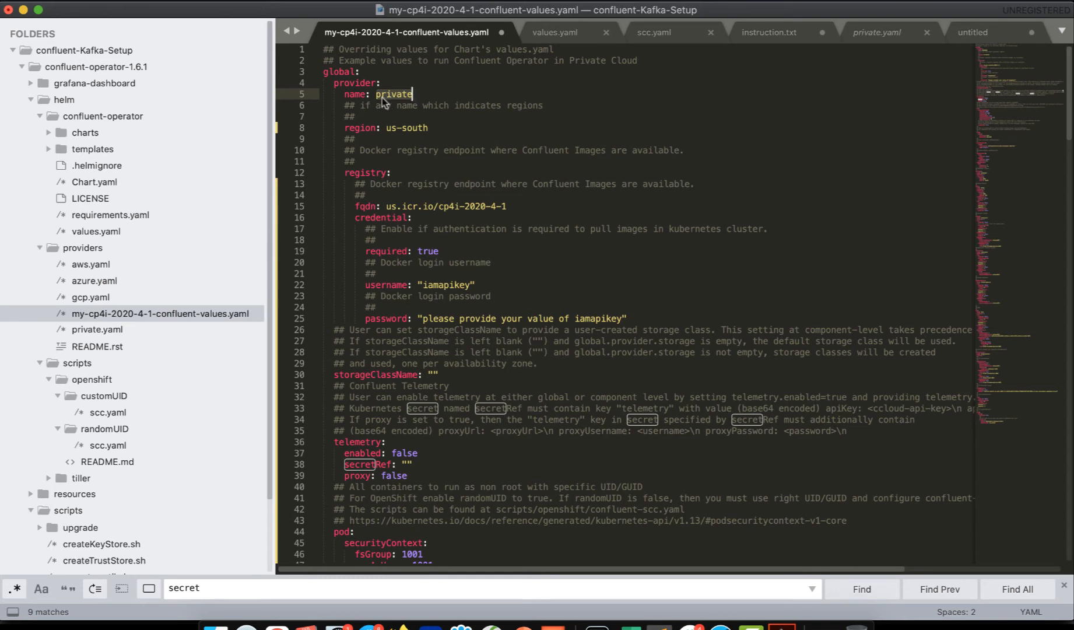
{"action": "left_click", "coordinate": [431, 127]}
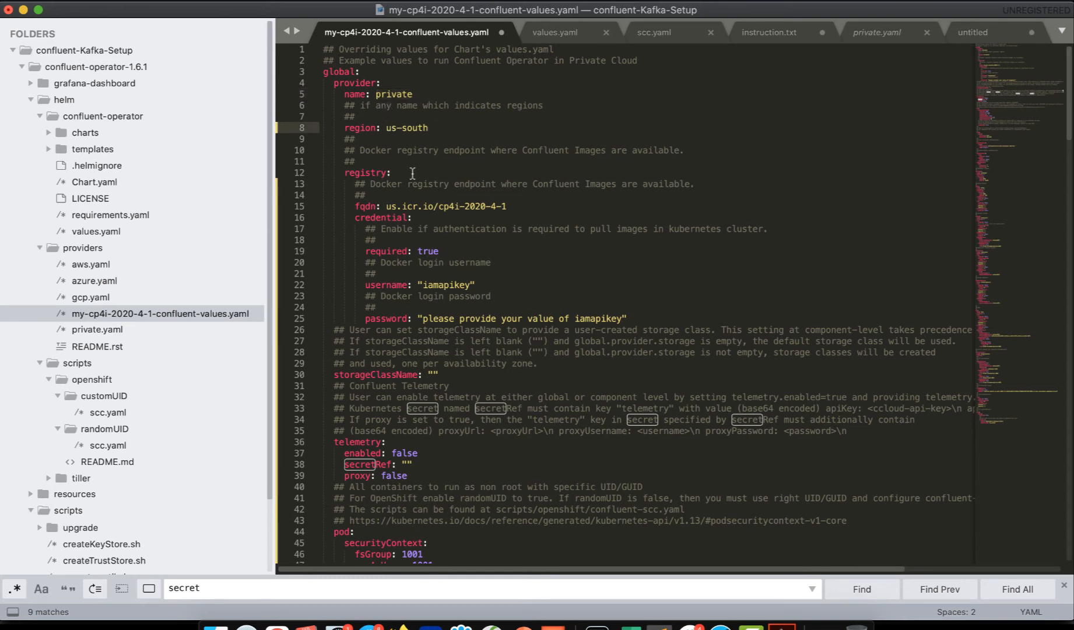
{"action": "left_click", "coordinate": [433, 128], "text": "shift"}
{"action": "left_click", "coordinate": [404, 170]}
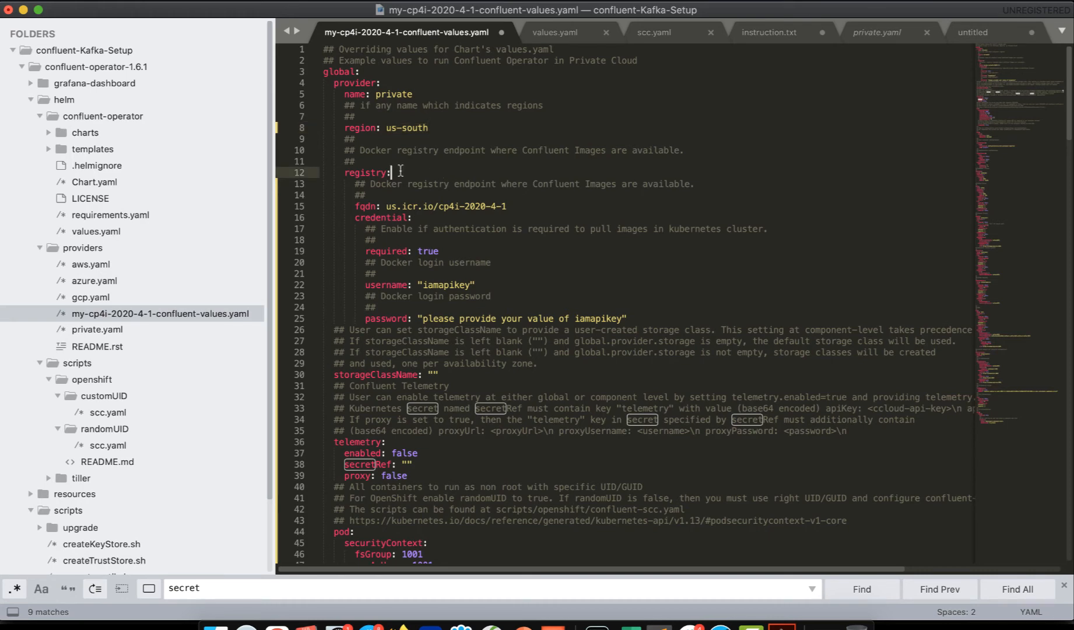
Highlight the registry key and the host and namespace parts of its fqdn value to review the Docker registry endpoint.
{"action": "left_click", "coordinate": [344, 172], "text": "shift"}
{"action": "left_click_drag", "start_coordinate": [387, 206], "coordinate": [433, 206]}
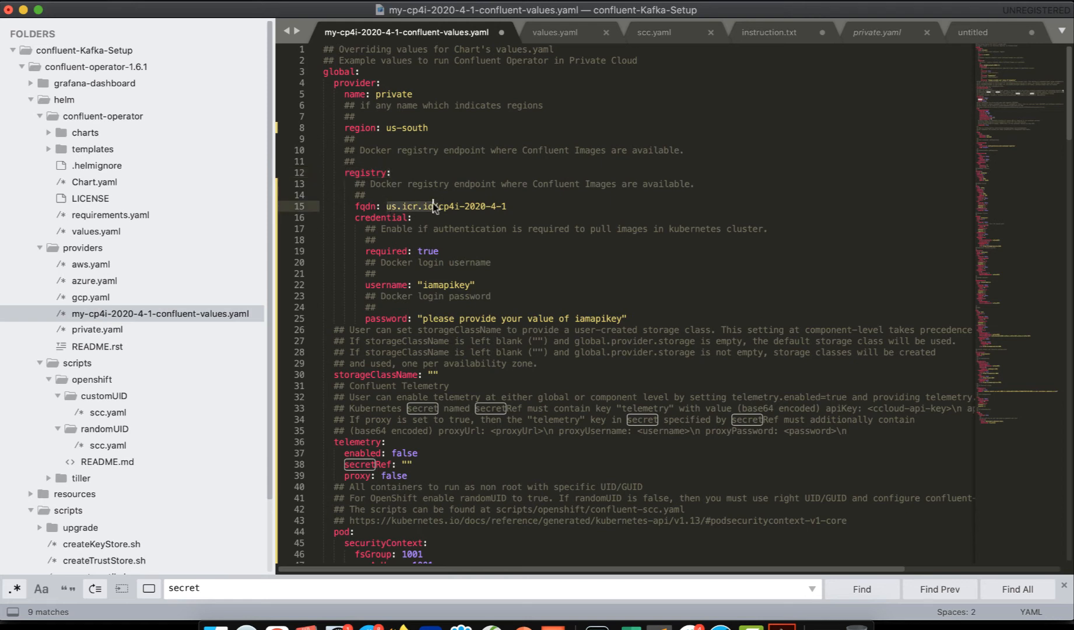
{"action": "left_click", "coordinate": [438, 206]}
{"action": "left_click_drag", "start_coordinate": [513, 206], "coordinate": [512, 207]}
{"action": "left_click", "coordinate": [386, 205]}
{"action": "left_click", "coordinate": [513, 206], "text": "shift"}
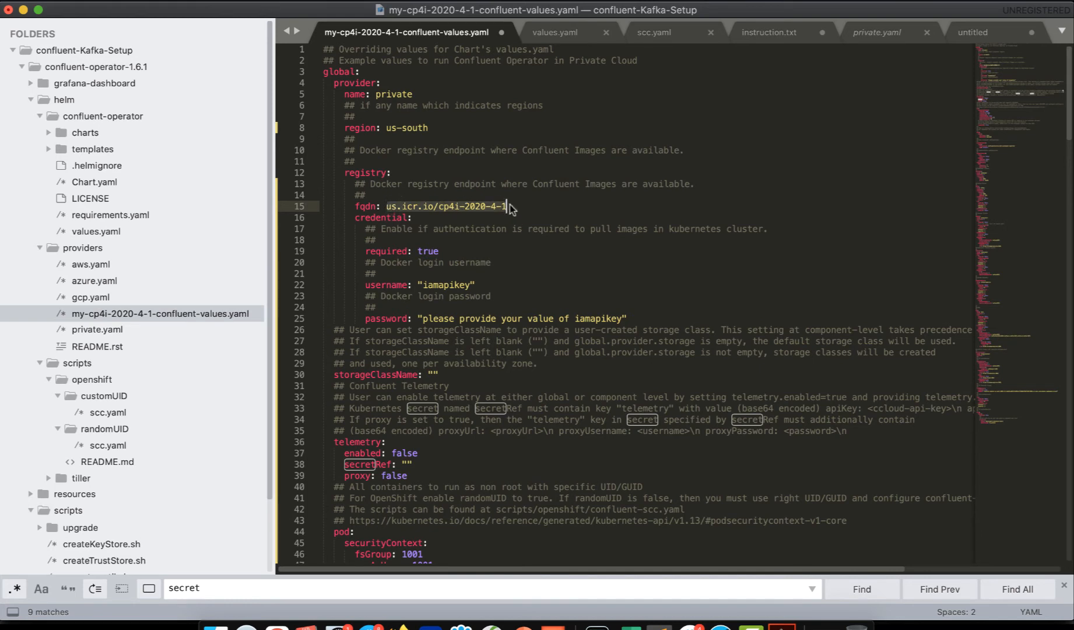
{"action": "left_click", "coordinate": [439, 217]}
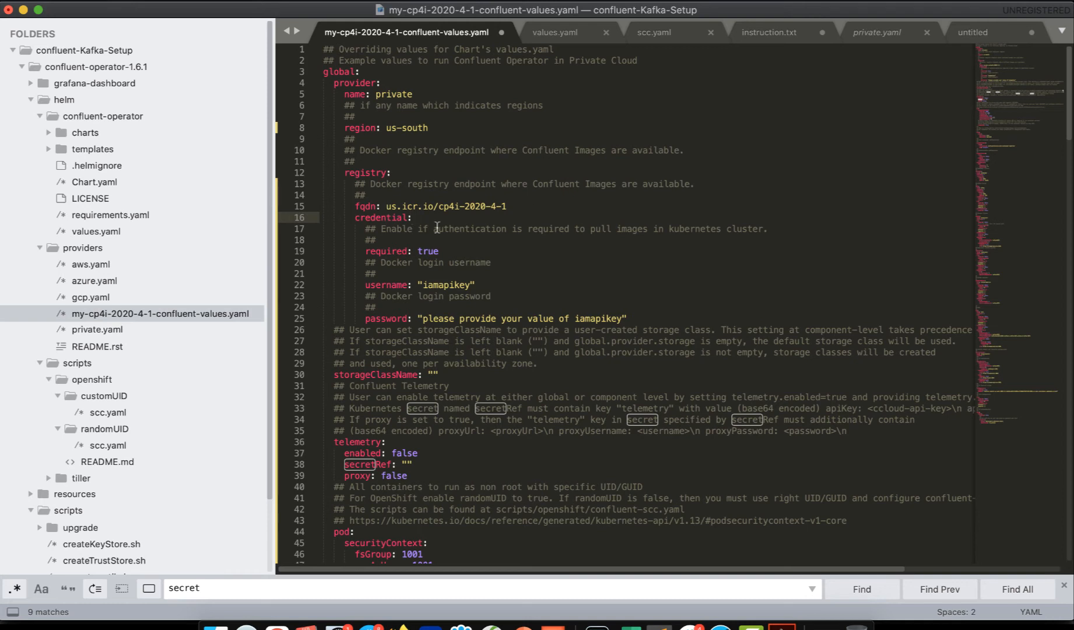
Re-examine the registry fqdn by highlighting the us.icr.io host, the cp4i-2020-4-1 namespace and the complete endpoint.
{"action": "left_click_drag", "start_coordinate": [434, 206], "coordinate": [386, 206]}
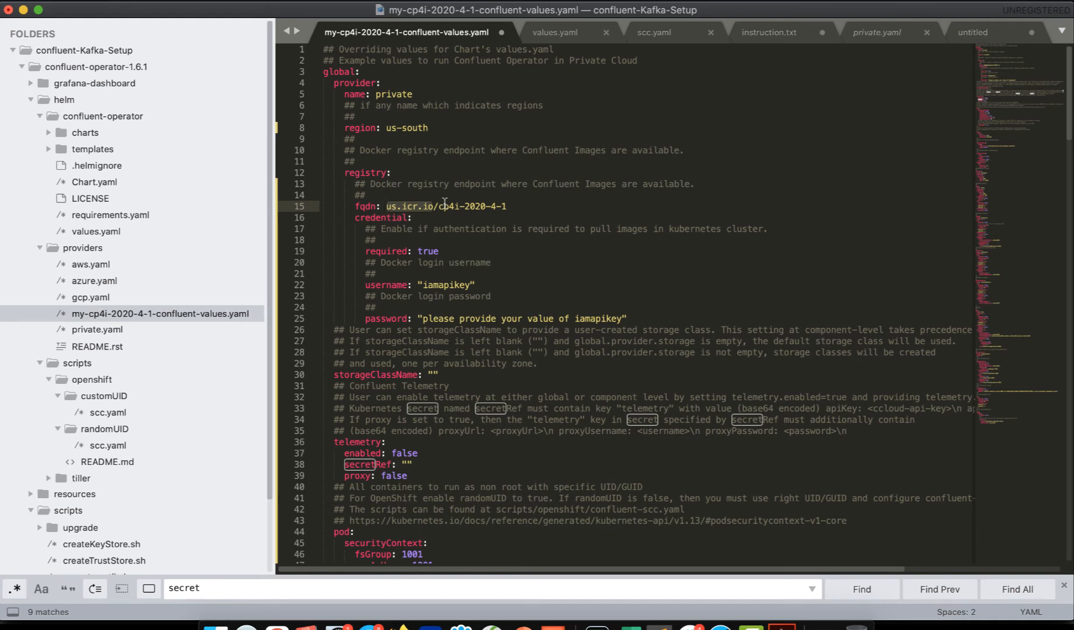
{"action": "left_click_drag", "start_coordinate": [439, 206], "coordinate": [510, 206]}
{"action": "left_click", "coordinate": [521, 214]}
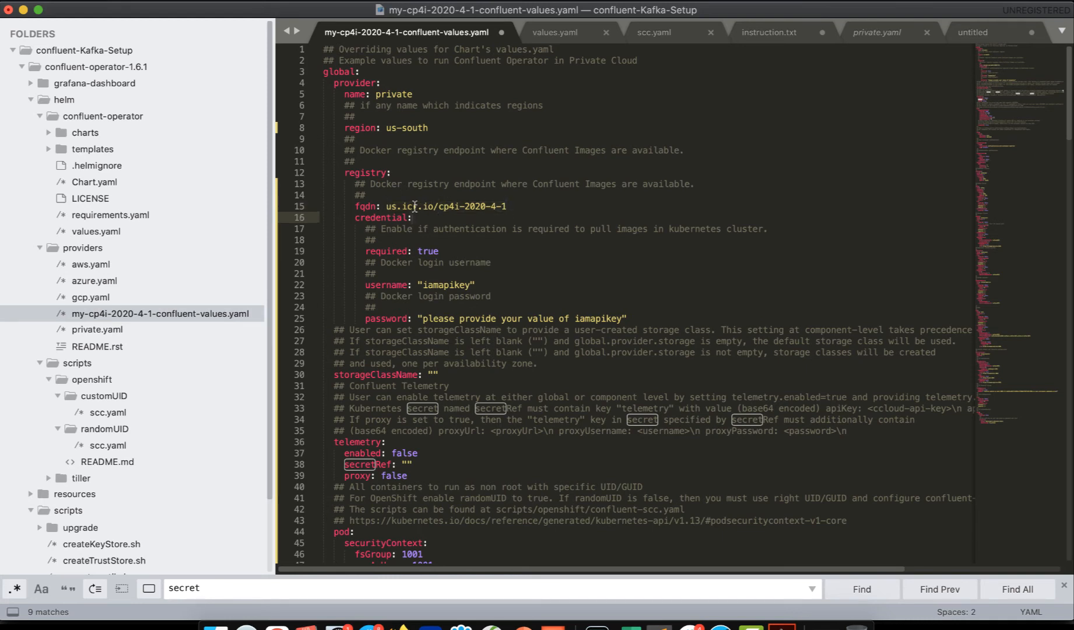
{"action": "left_click_drag", "start_coordinate": [386, 206], "coordinate": [433, 208]}
{"action": "left_click", "coordinate": [440, 206]}
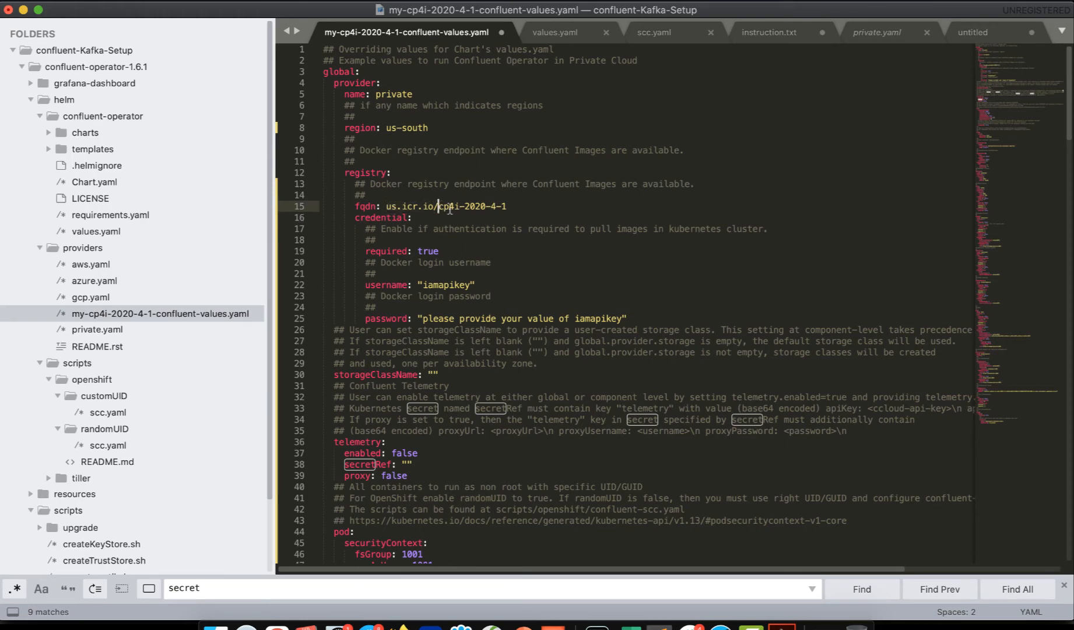
{"action": "left_click", "coordinate": [507, 206], "text": "shift"}
{"action": "left_click", "coordinate": [534, 211]}
{"action": "left_click_drag", "start_coordinate": [385, 206], "coordinate": [506, 206]}
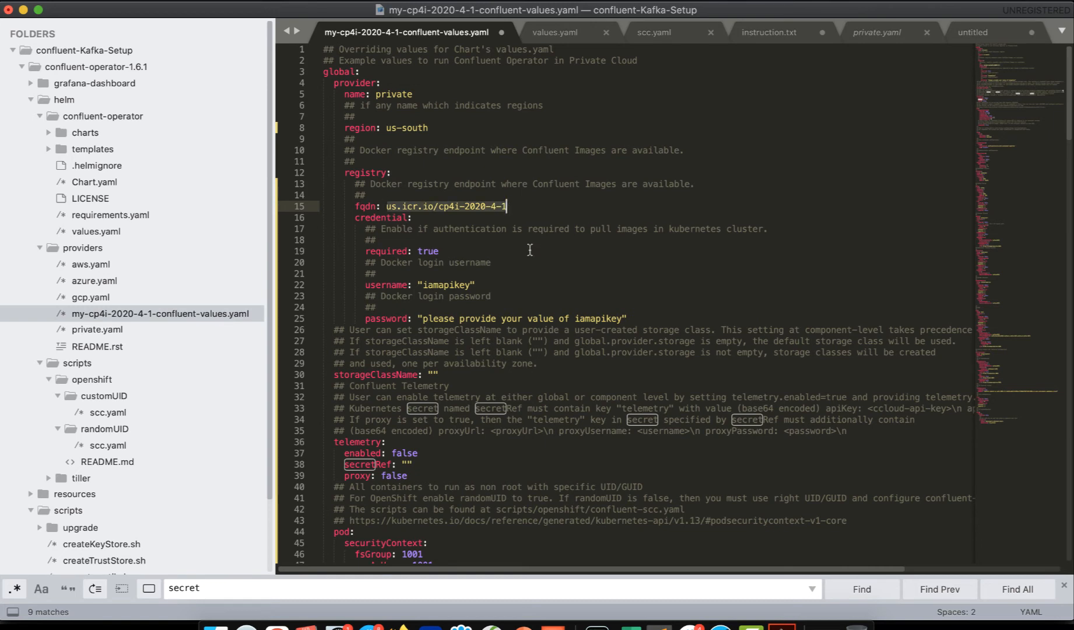
Review the registry credential settings by highlighting the values of required, username and the password placeholder.
{"action": "double_click", "coordinate": [428, 252]}
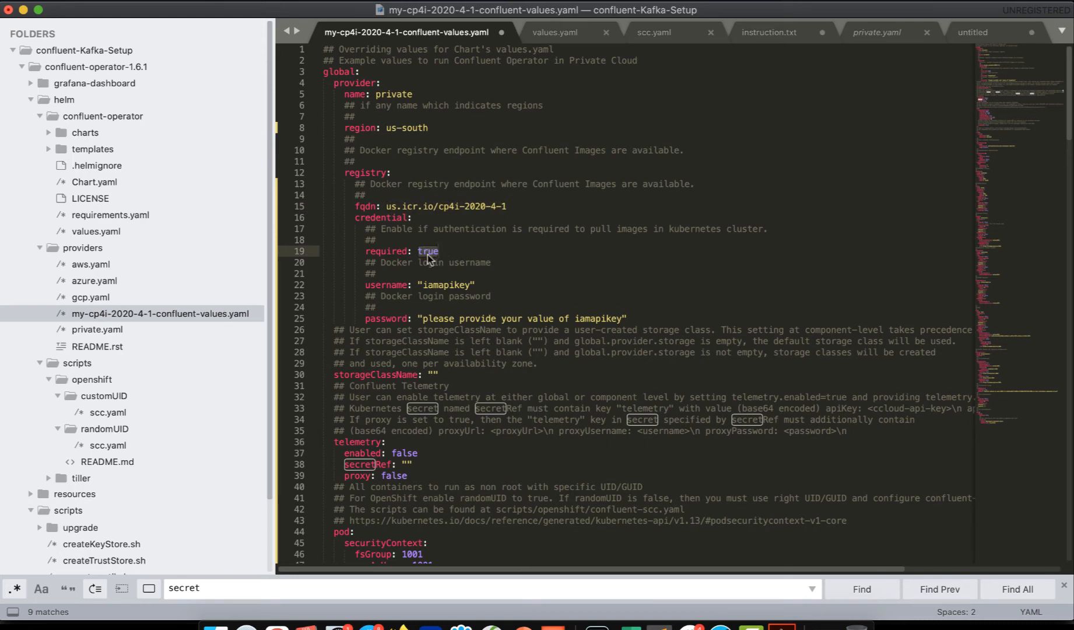
{"action": "left_click", "coordinate": [468, 261]}
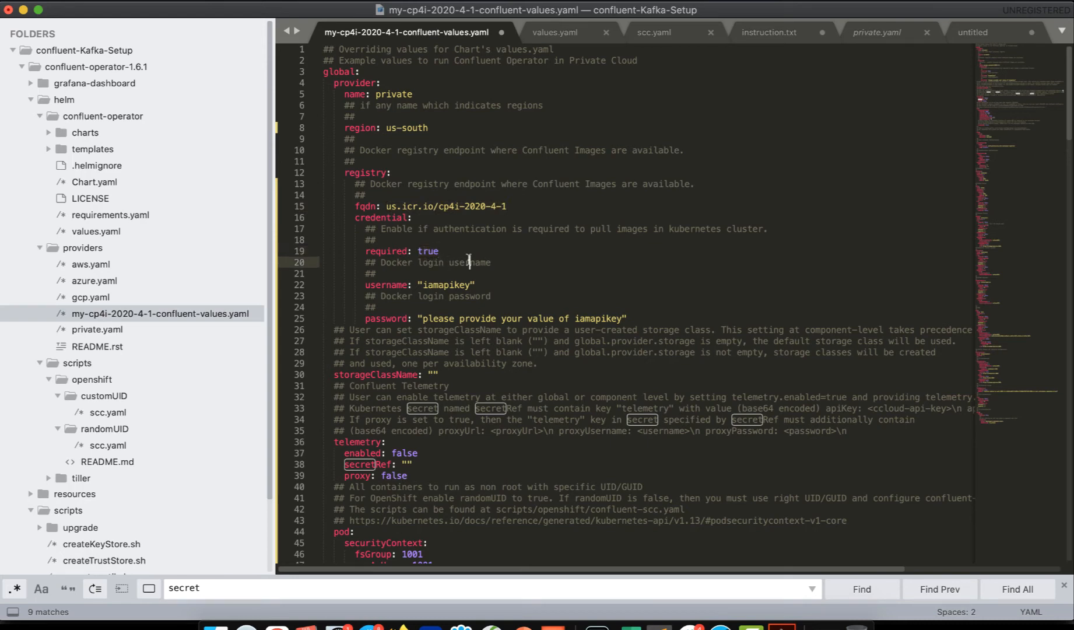
{"action": "double_click", "coordinate": [454, 285]}
{"action": "scroll", "coordinate": [554, 278], "scroll_direction": "down", "scroll_amount": 3}
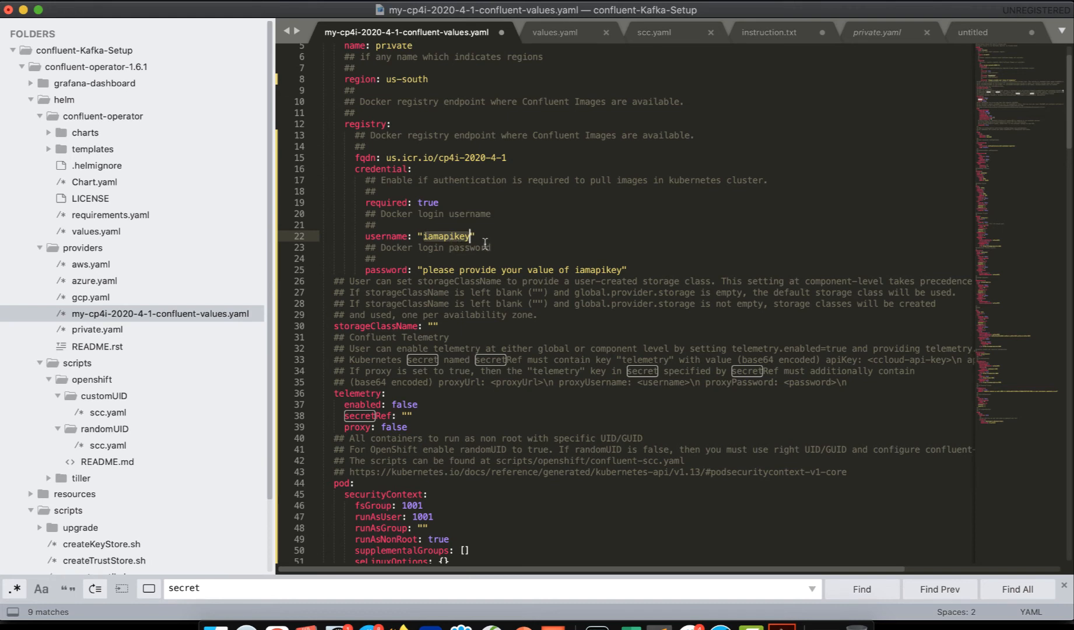
{"action": "left_click", "coordinate": [422, 270]}
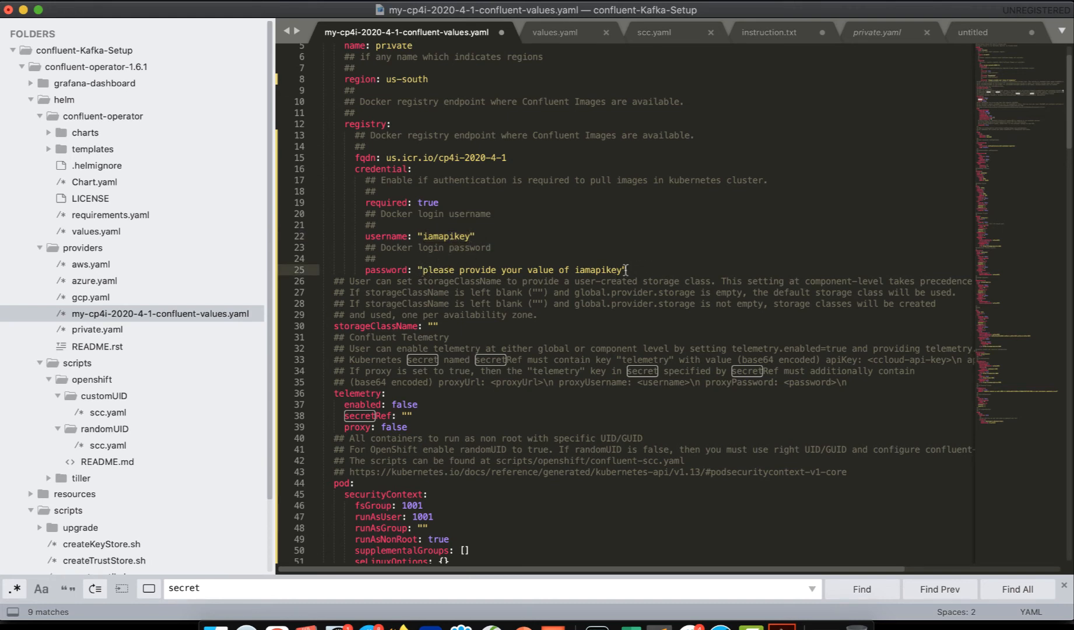
{"action": "left_click", "coordinate": [622, 270], "text": "shift"}
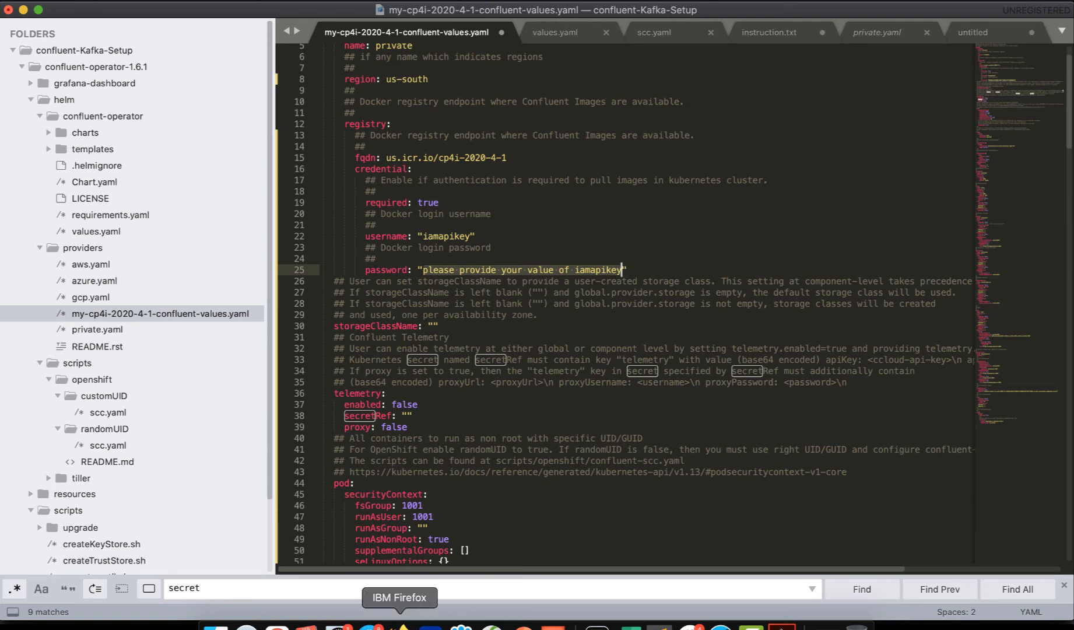
Switch to Firefox, show the IBM Cloud IAM API keys page, and open the Create API key form, closing it without creating a key.
{"action": "left_click", "coordinate": [399, 625]}
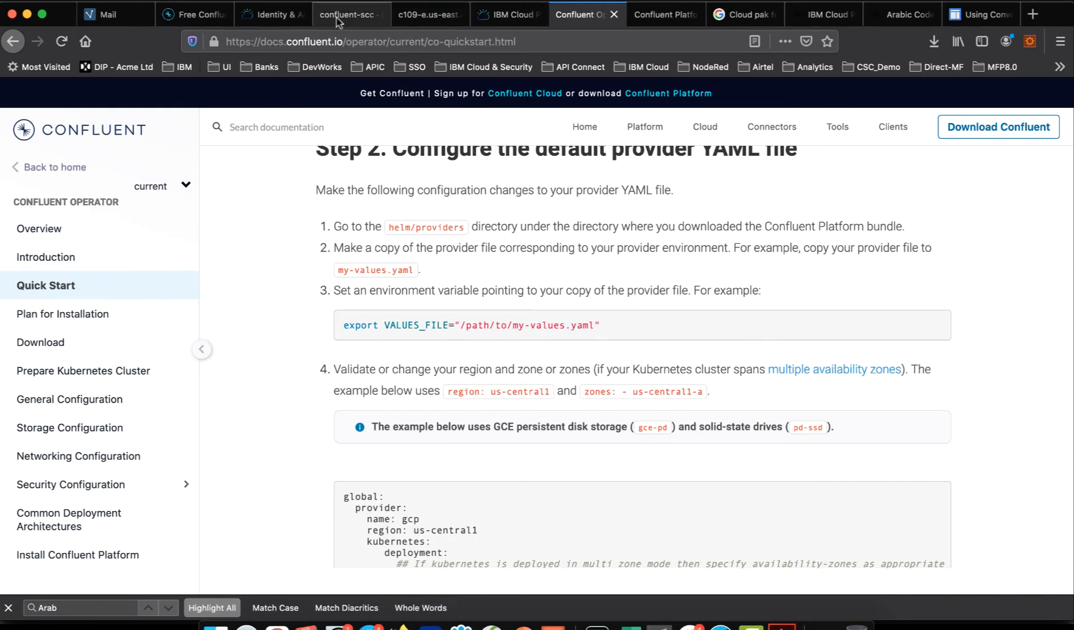
{"action": "left_click", "coordinate": [272, 15]}
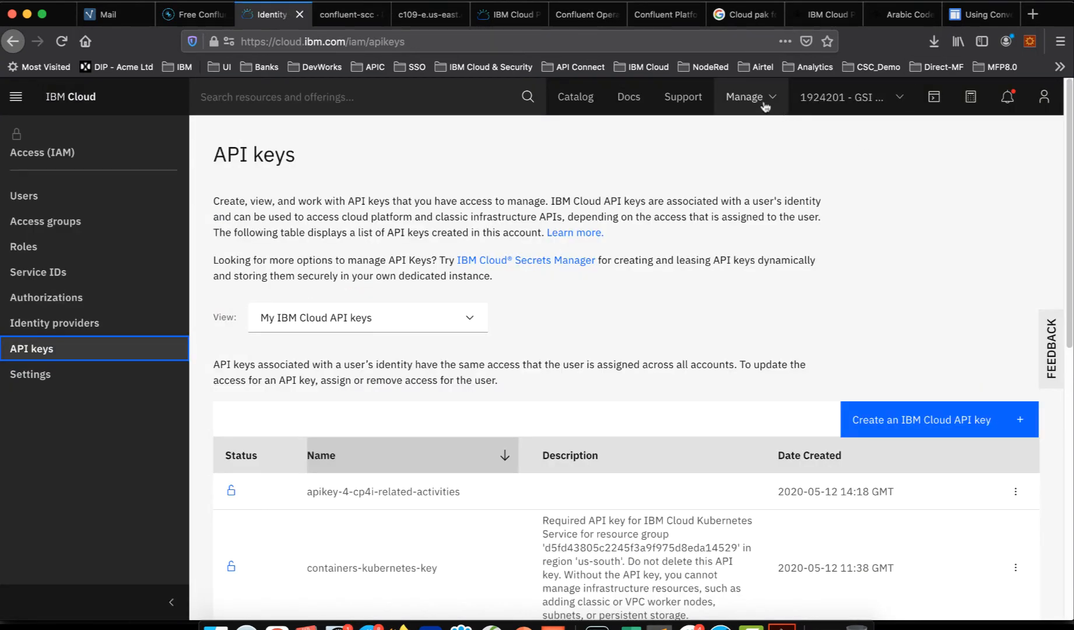
{"action": "left_click", "coordinate": [749, 97]}
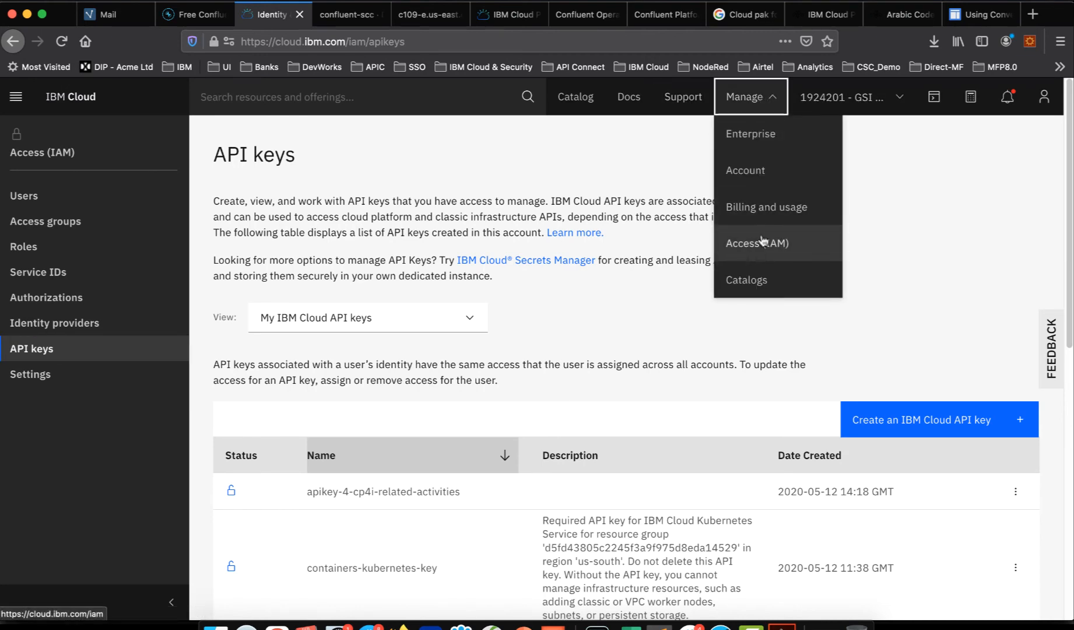
{"action": "left_click", "coordinate": [87, 453]}
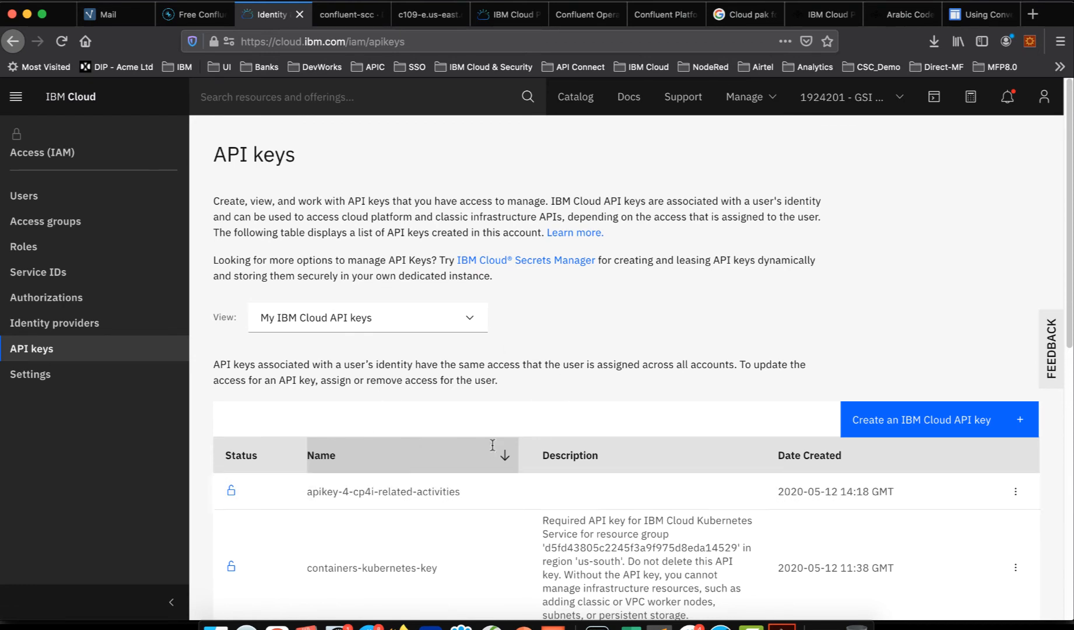
{"action": "left_click", "coordinate": [959, 418]}
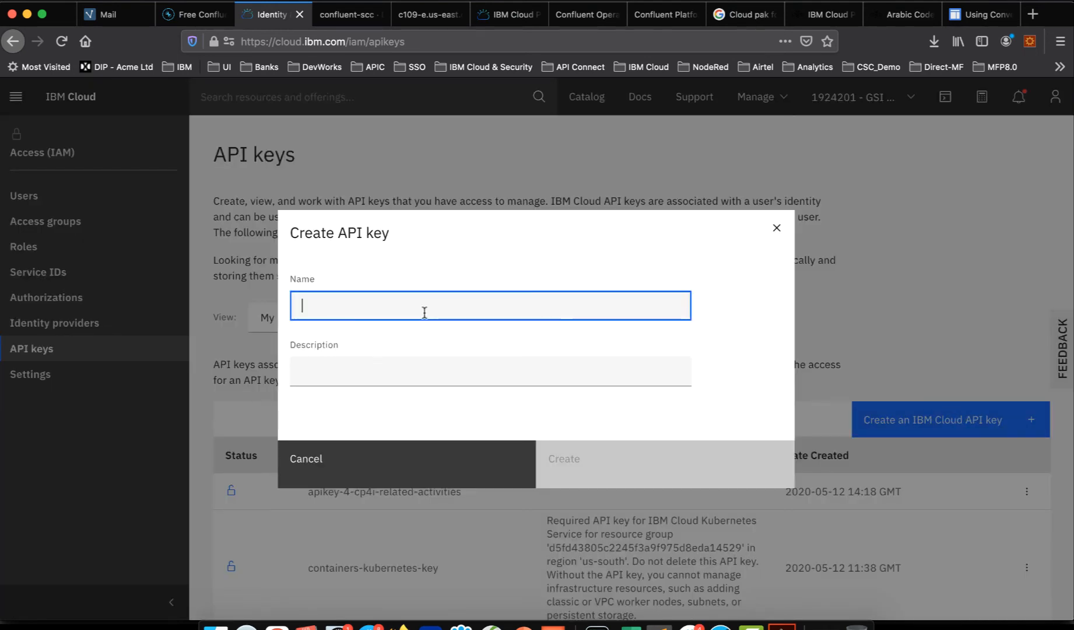
{"action": "left_click", "coordinate": [777, 232]}
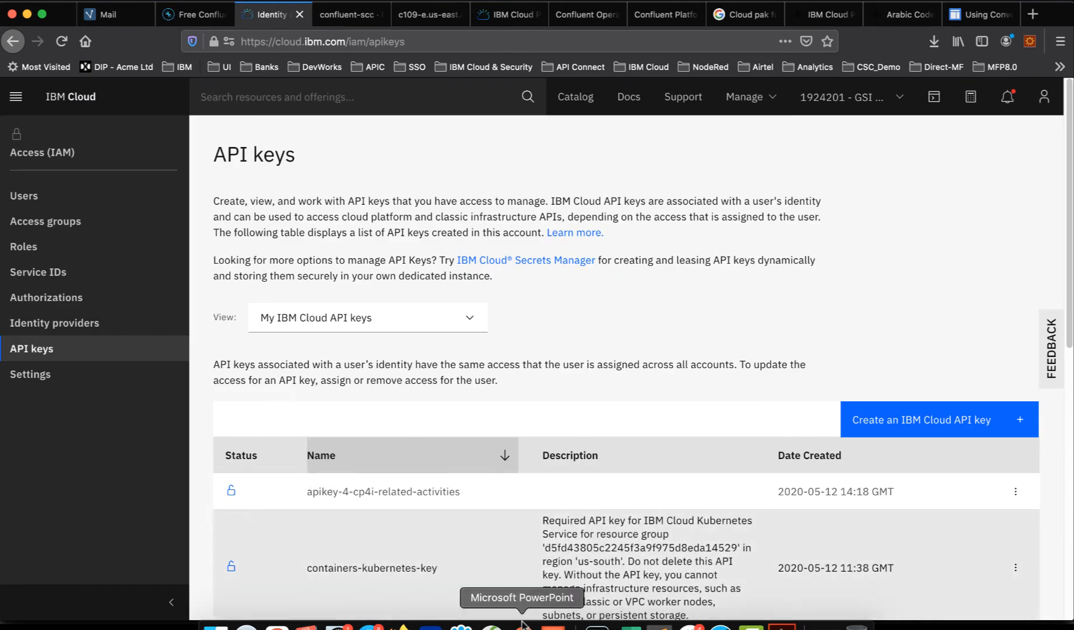
Switch back to Sublime Text and examine the storageClassName setting and its explanatory comments below the registry credentials.
{"action": "left_click", "coordinate": [658, 625]}
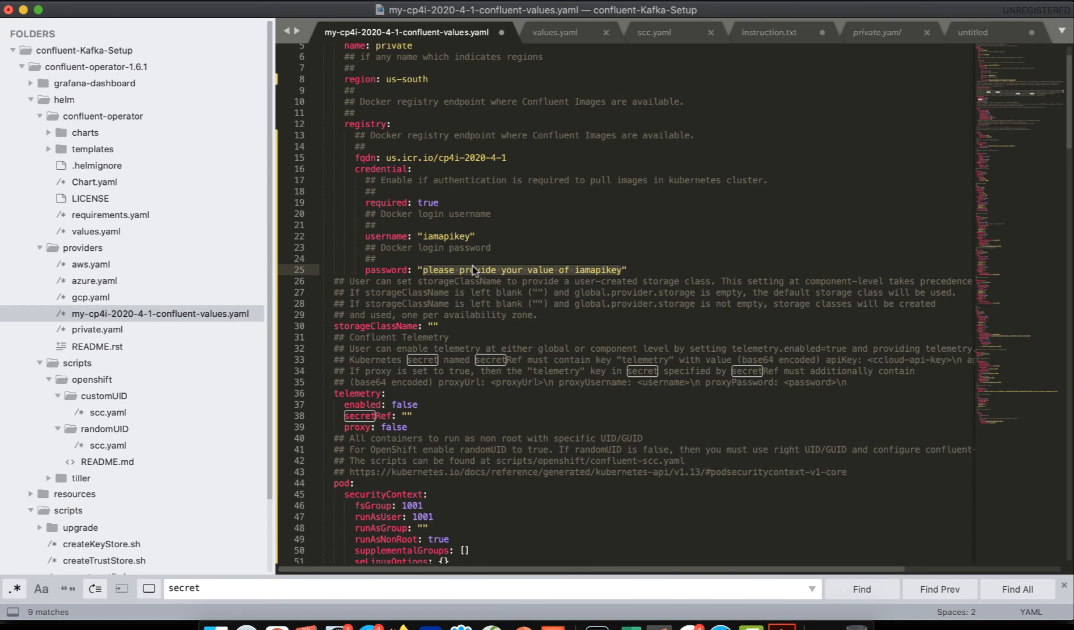
{"action": "scroll", "coordinate": [514, 399], "scroll_direction": "down", "scroll_amount": 4}
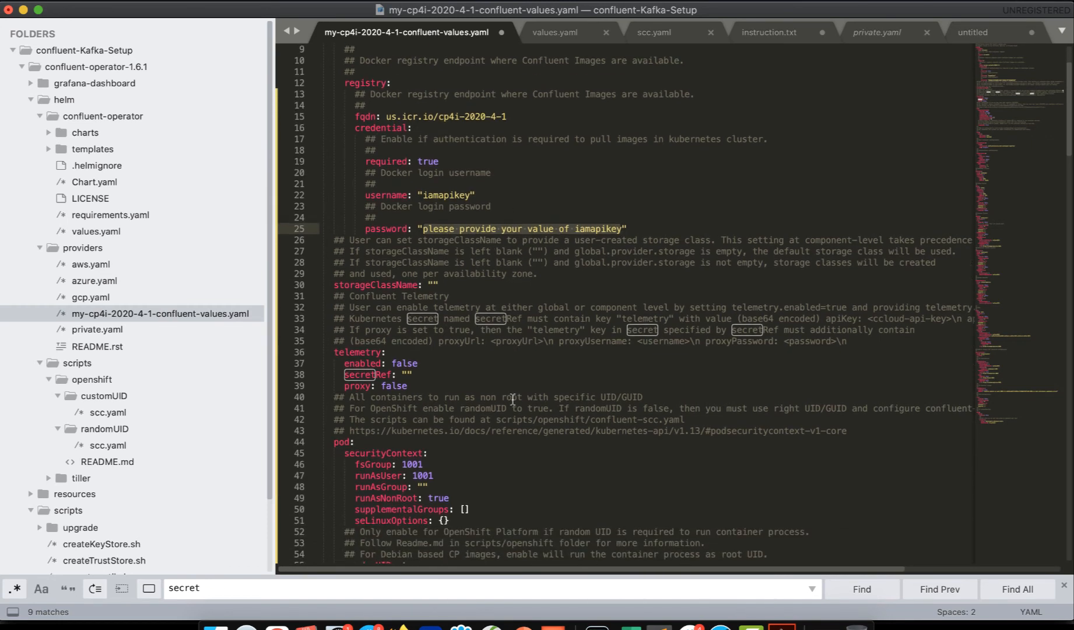
{"action": "left_click", "coordinate": [434, 243]}
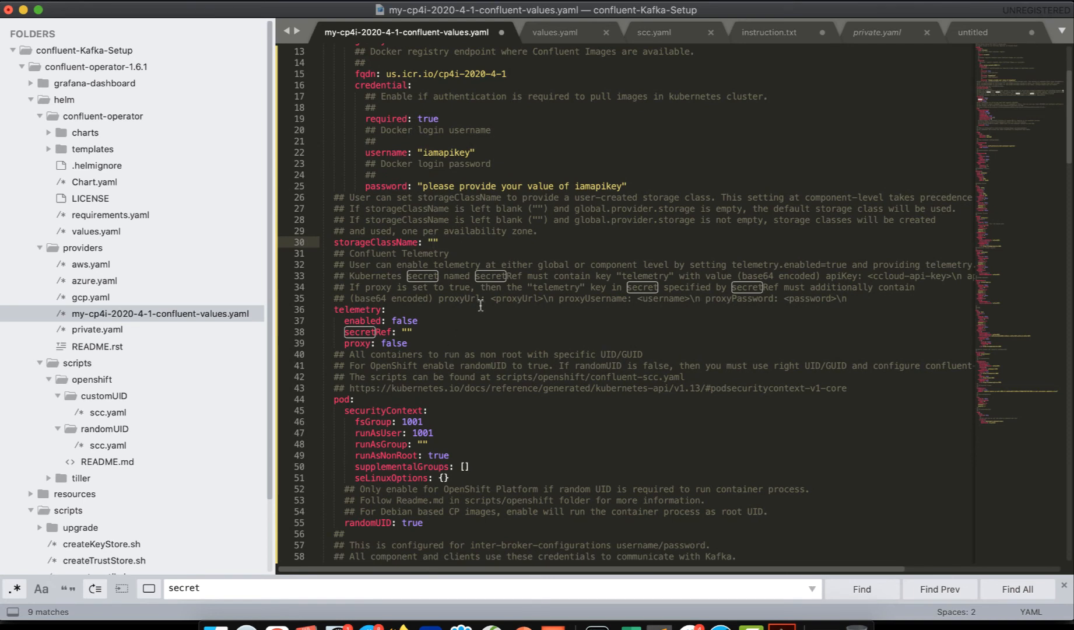
{"action": "left_click", "coordinate": [706, 208]}
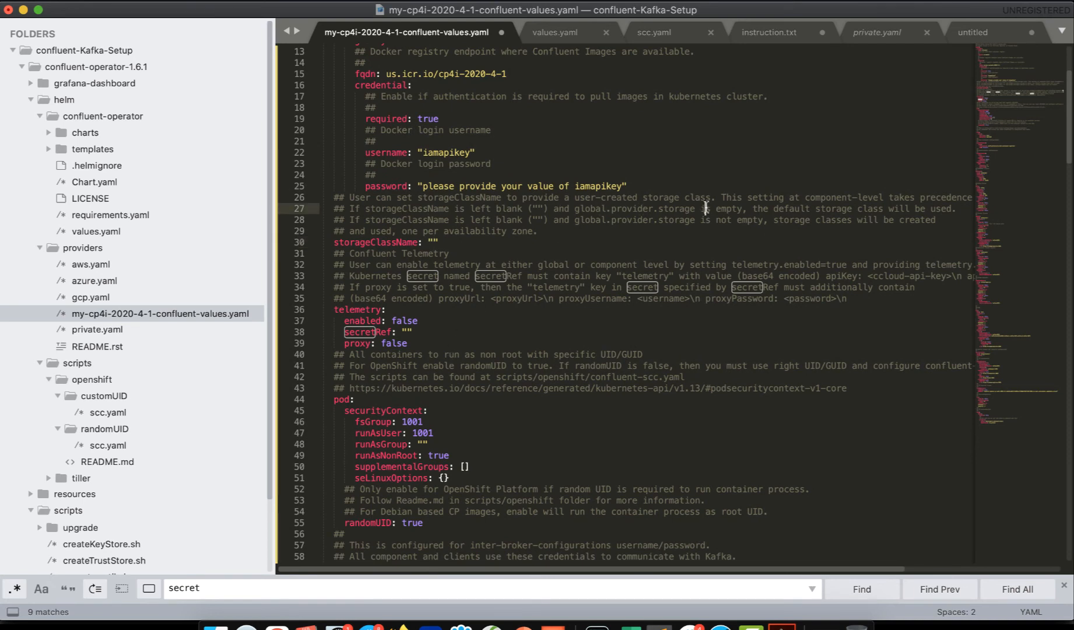
Highlight the comment about the default storage class, switch to iTerm, and examine the oc get sc listing, highlighting ibmc-block-gold (default).
{"action": "left_click", "coordinate": [783, 209]}
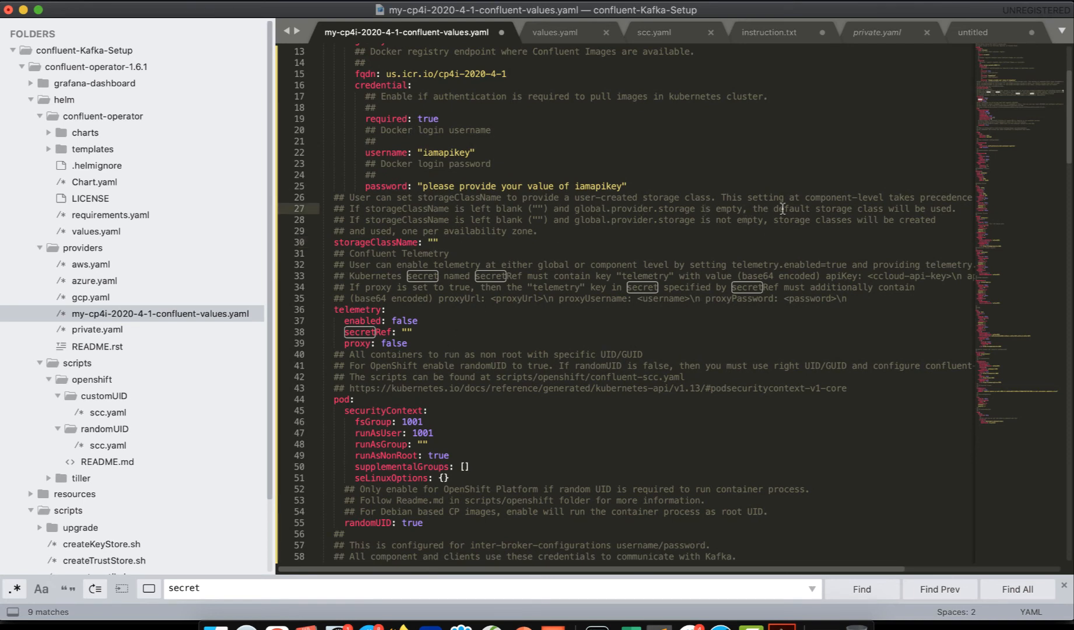
{"action": "left_click", "coordinate": [957, 208], "text": "shift"}
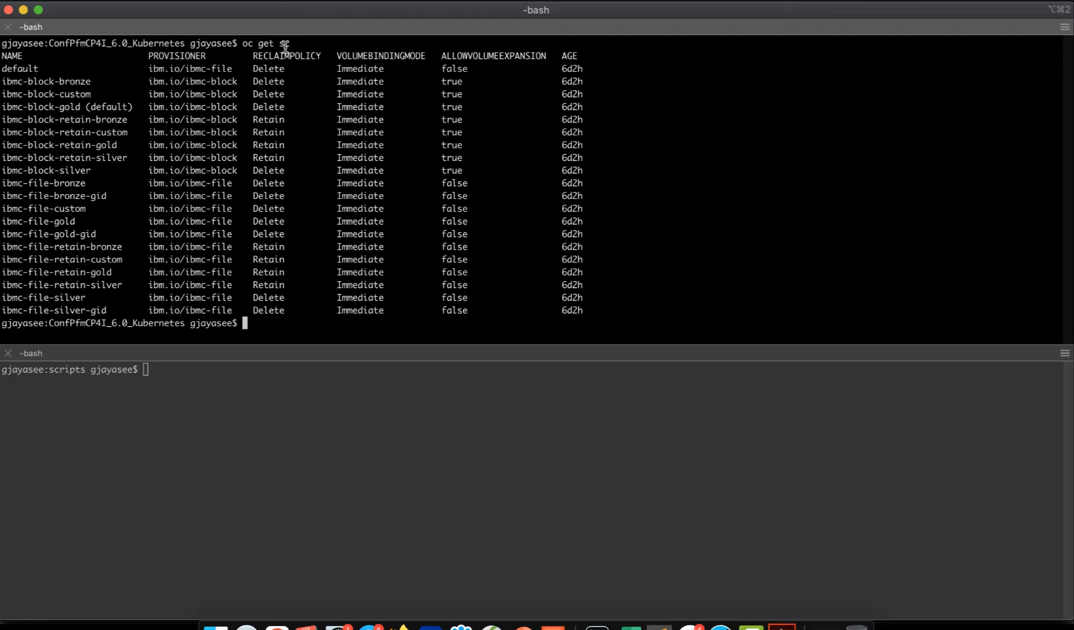
{"action": "left_click_drag", "start_coordinate": [240, 43], "coordinate": [296, 43]}
{"action": "left_click", "coordinate": [296, 44]}
{"action": "double_click", "coordinate": [14, 108]}
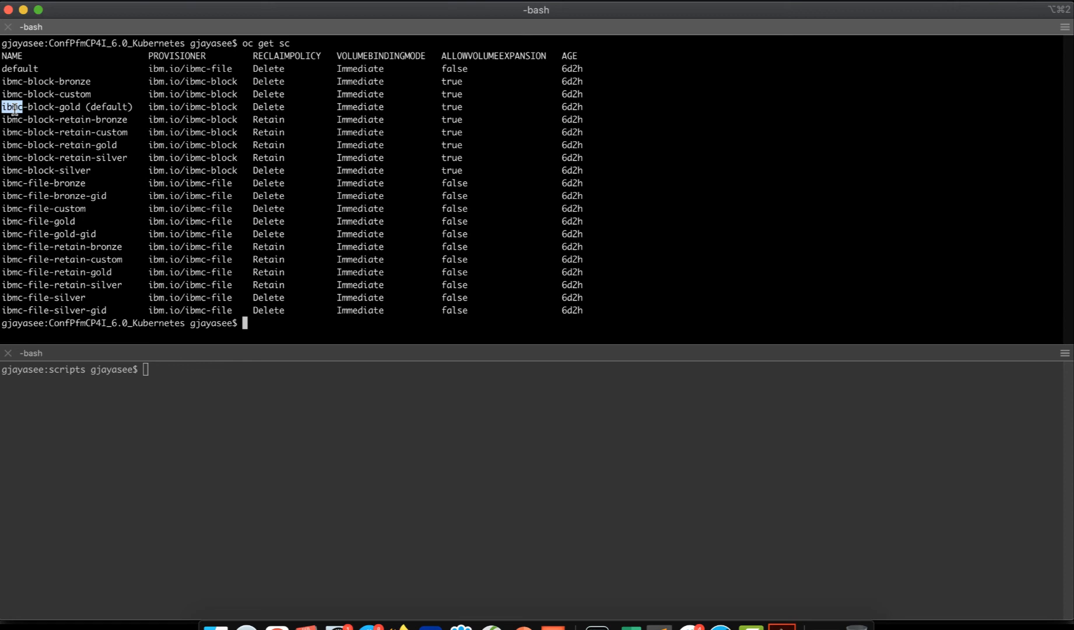
{"action": "left_click", "coordinate": [132, 107], "text": "shift"}
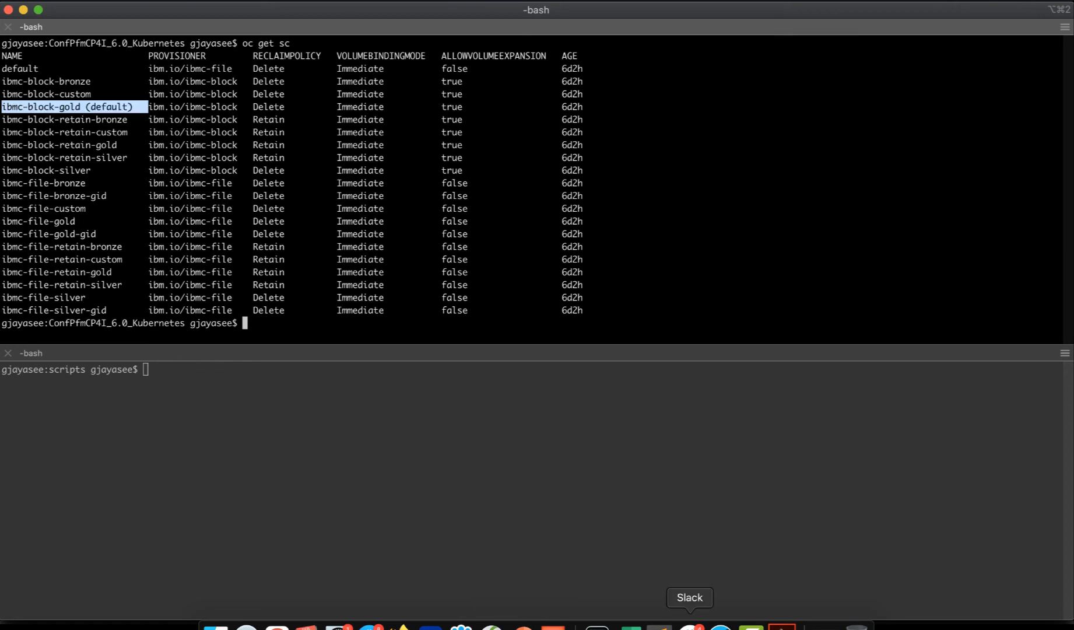
Switch back to Sublime Text and examine the pod security settings, highlighting the randomUID value.
{"action": "left_click", "coordinate": [659, 626]}
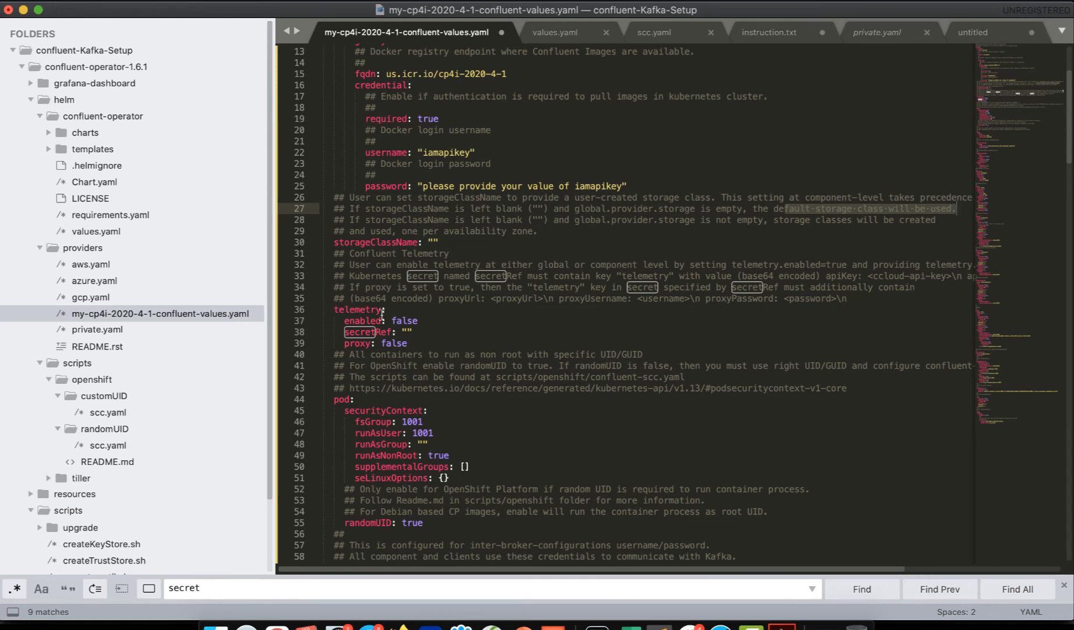
{"action": "scroll", "coordinate": [464, 429], "scroll_direction": "down", "scroll_amount": 2}
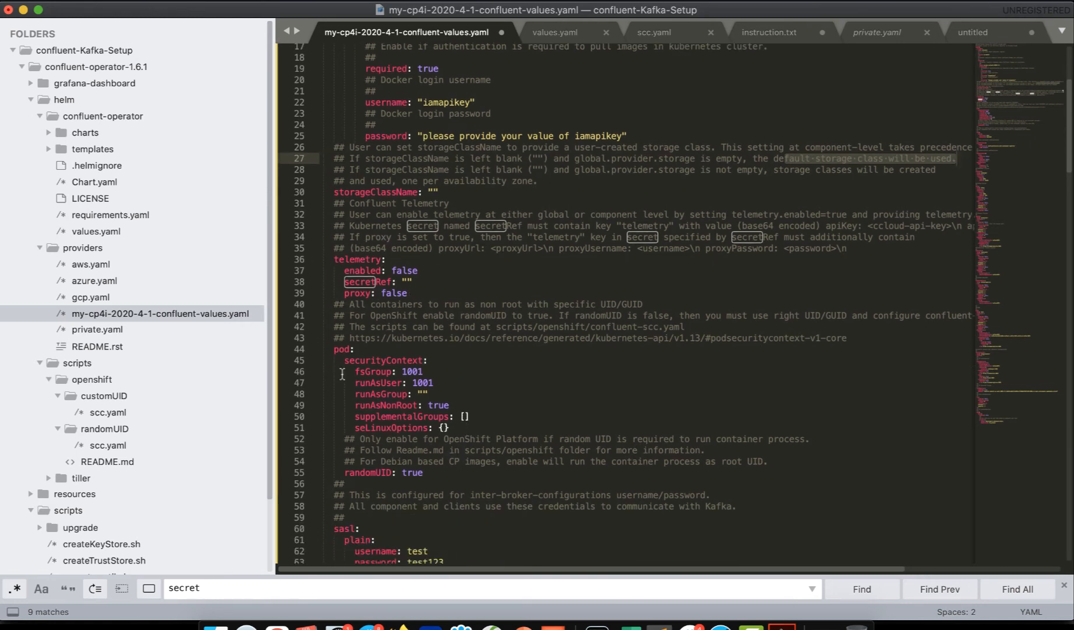
{"action": "scroll", "coordinate": [464, 357], "scroll_direction": "down", "scroll_amount": 5}
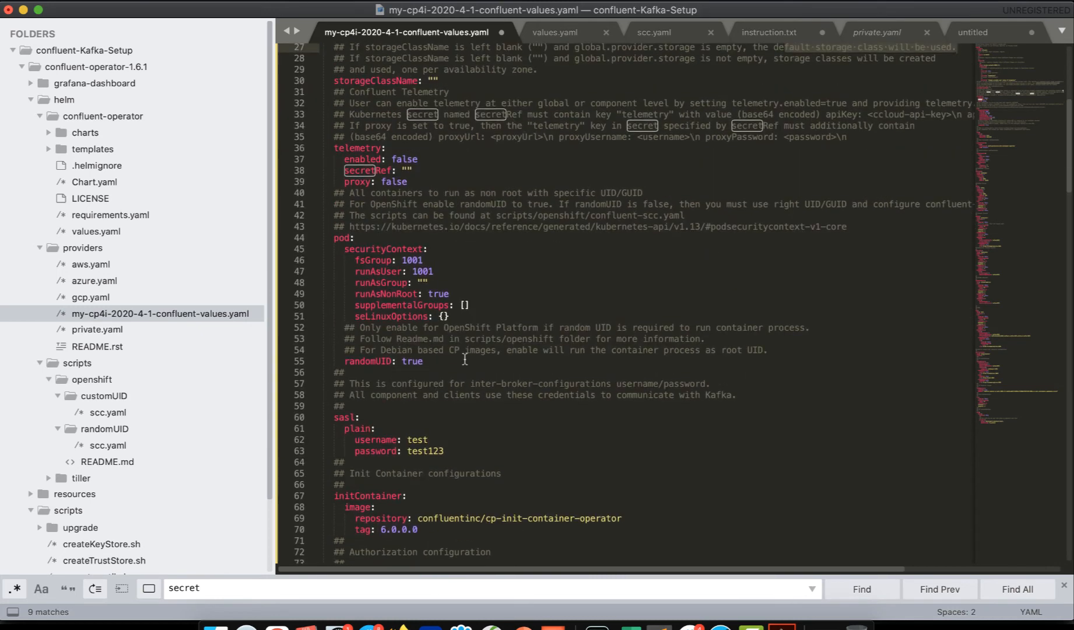
{"action": "double_click", "coordinate": [412, 361]}
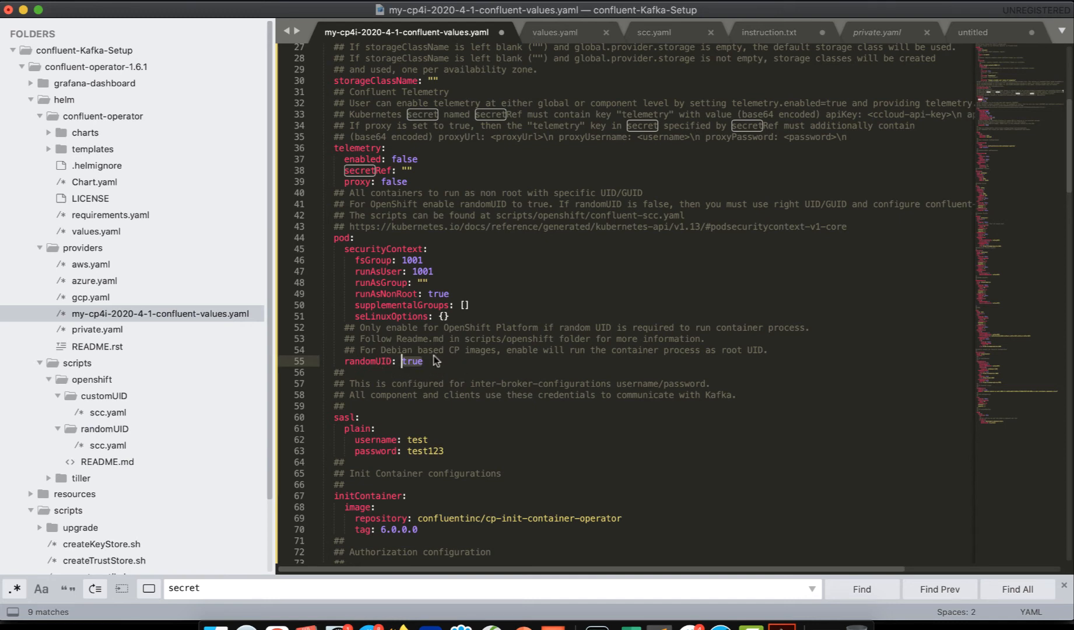
Review the remaining component sections down to Control Center, highlighting its loadBalancer key and the controlcenter heading.
{"action": "scroll", "coordinate": [434, 360], "scroll_direction": "down", "scroll_amount": 3}
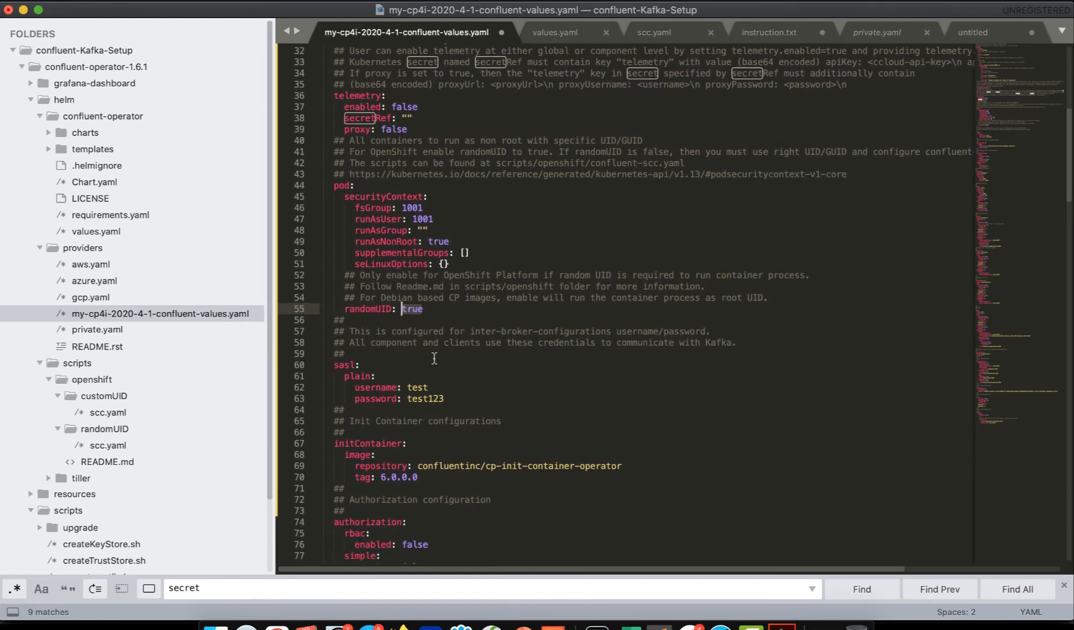
{"action": "scroll", "coordinate": [435, 358], "scroll_direction": "down", "scroll_amount": 5}
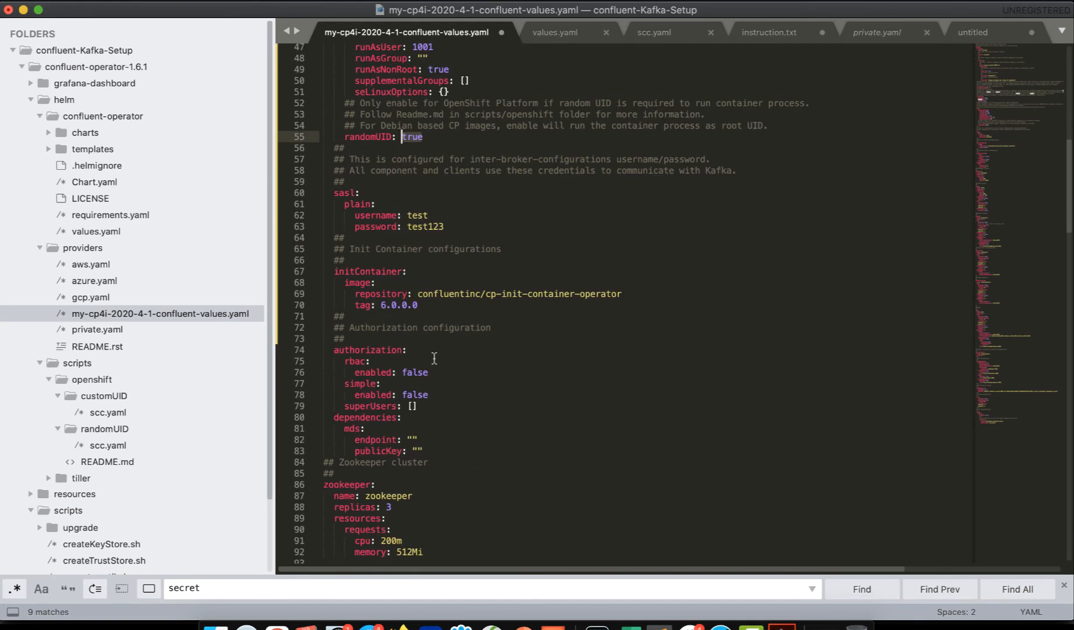
{"action": "scroll", "coordinate": [434, 358], "scroll_direction": "down", "scroll_amount": 9}
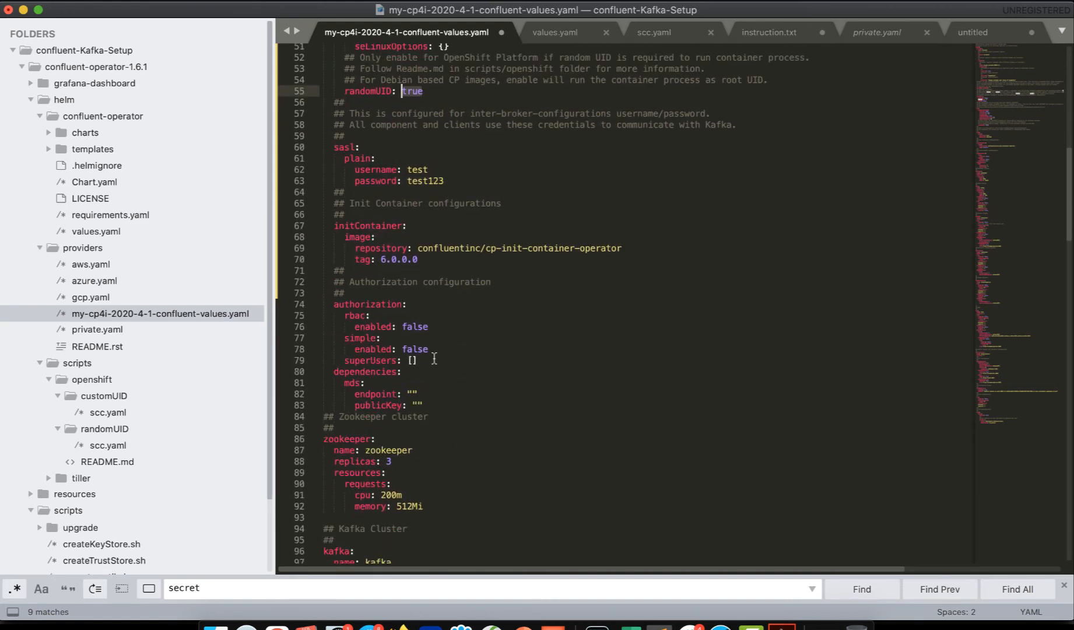
{"action": "scroll", "coordinate": [435, 358], "scroll_direction": "down", "scroll_amount": 10}
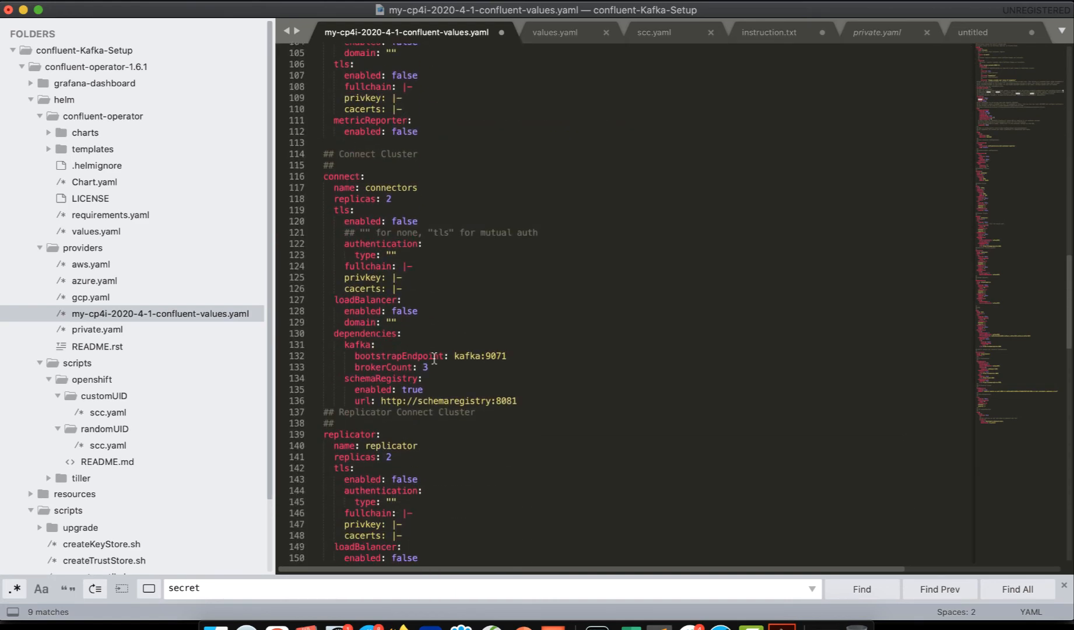
{"action": "scroll", "coordinate": [434, 358], "scroll_direction": "down", "scroll_amount": 20}
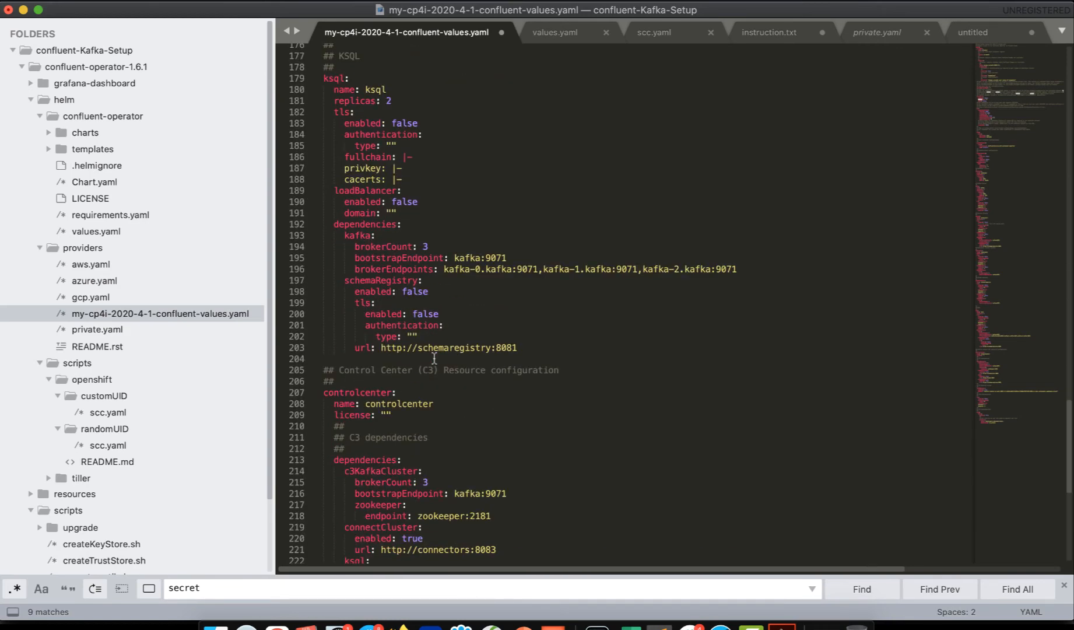
{"action": "scroll", "coordinate": [434, 358], "scroll_direction": "down", "scroll_amount": 11}
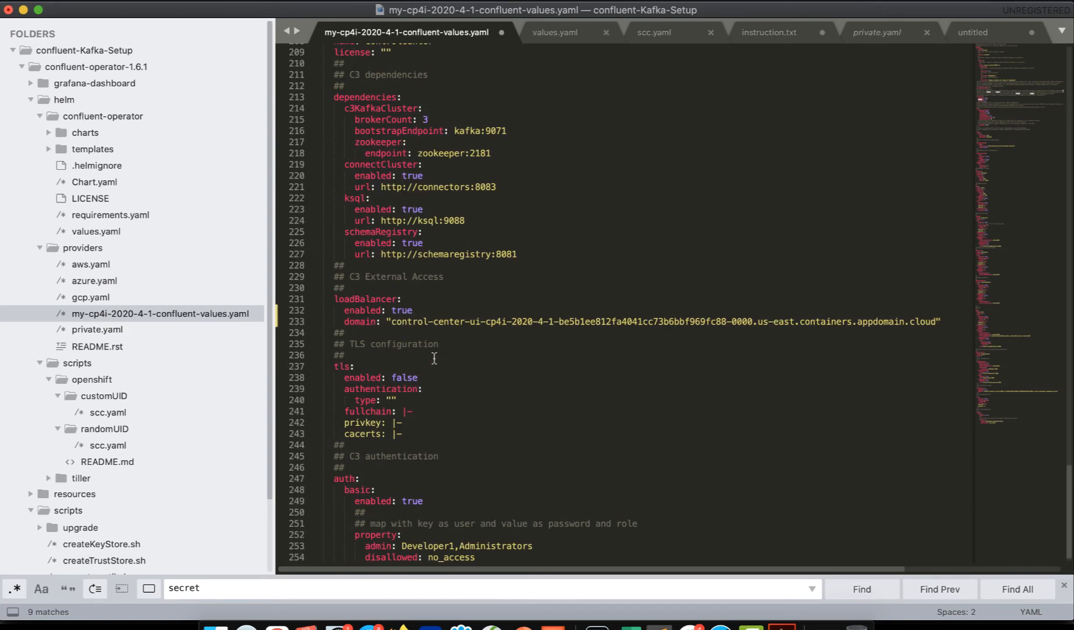
{"action": "left_click", "coordinate": [354, 298]}
{"action": "double_click", "coordinate": [355, 299]}
{"action": "scroll", "coordinate": [520, 275], "scroll_direction": "up", "scroll_amount": 1}
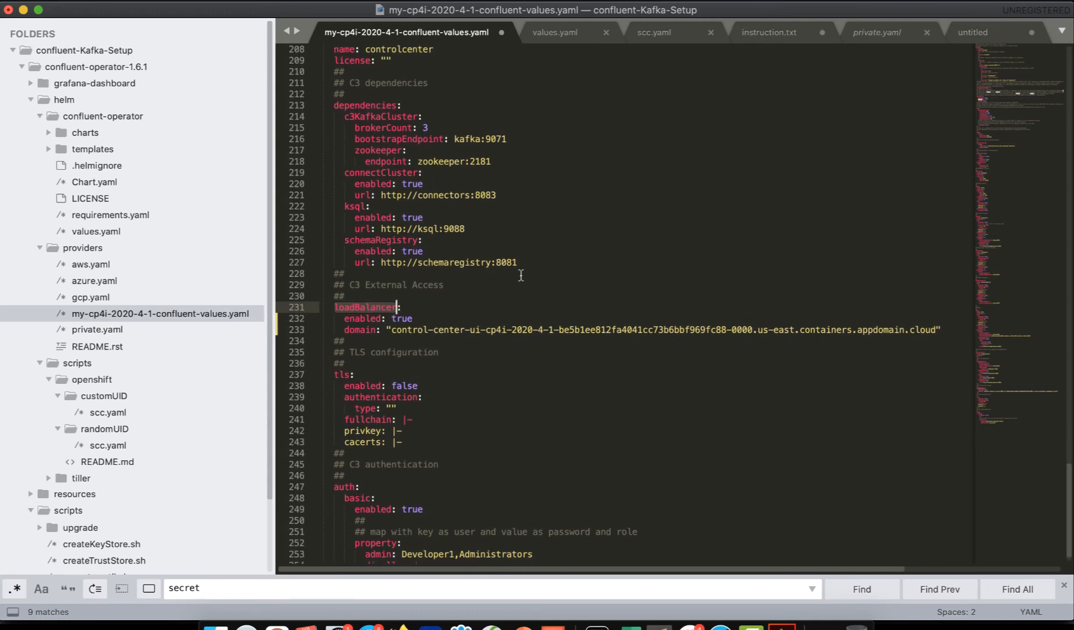
{"action": "scroll", "coordinate": [521, 275], "scroll_direction": "up", "scroll_amount": 2}
{"action": "double_click", "coordinate": [346, 97]}
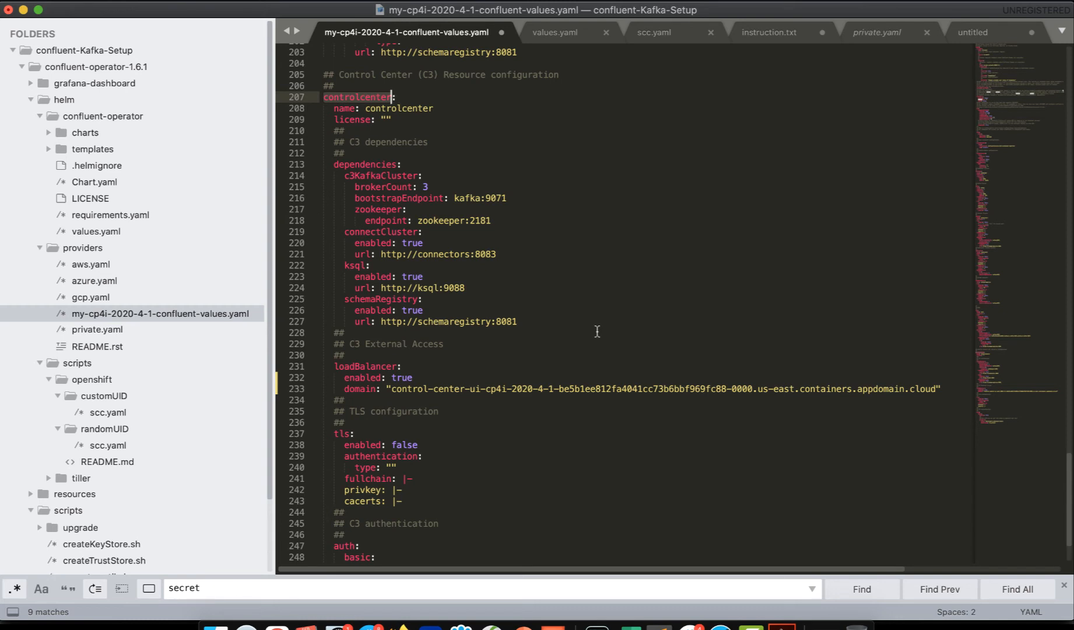
Highlight the Control Center load balancer domain, switch to Firefox, and examine the Ingress subdomain on the cp4i-2020-4-1 cluster overview.
{"action": "left_click", "coordinate": [391, 388]}
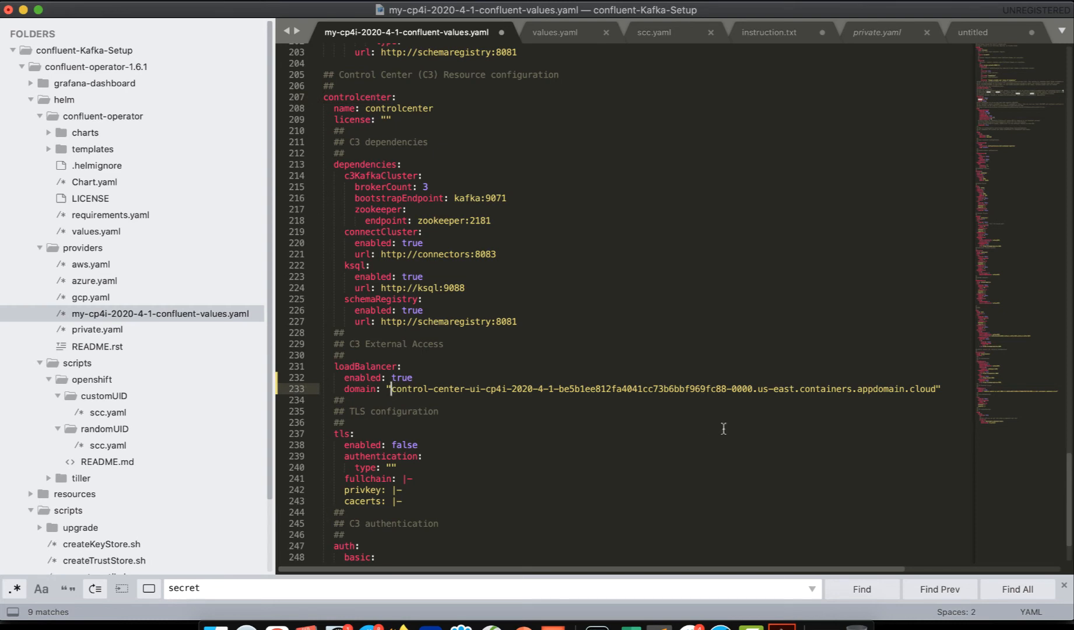
{"action": "key", "text": "super+shift+Right"}
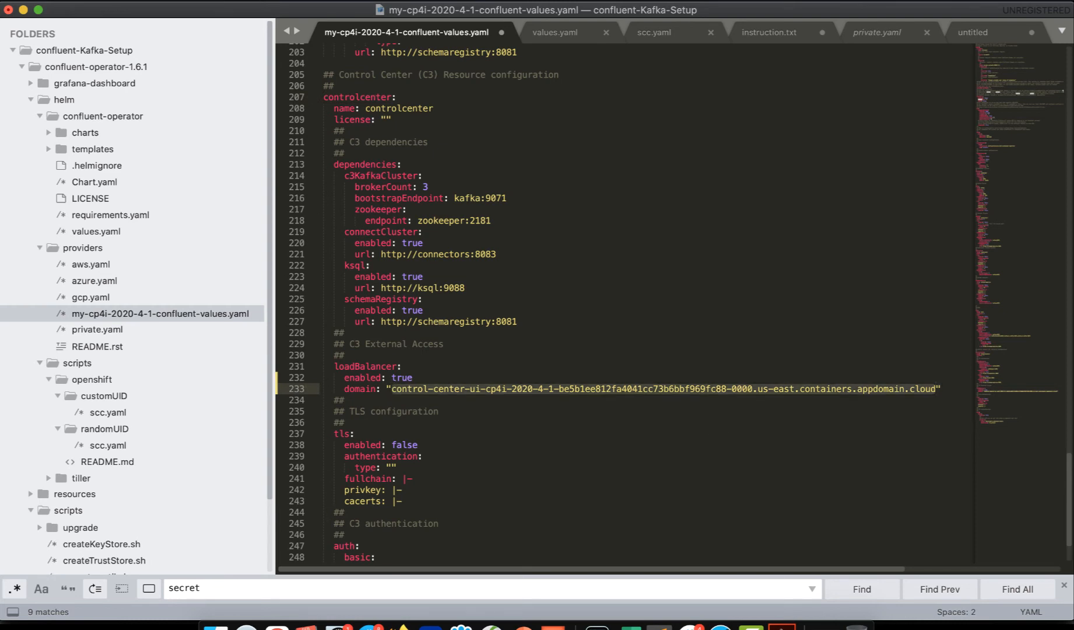
{"action": "left_click", "coordinate": [623, 379]}
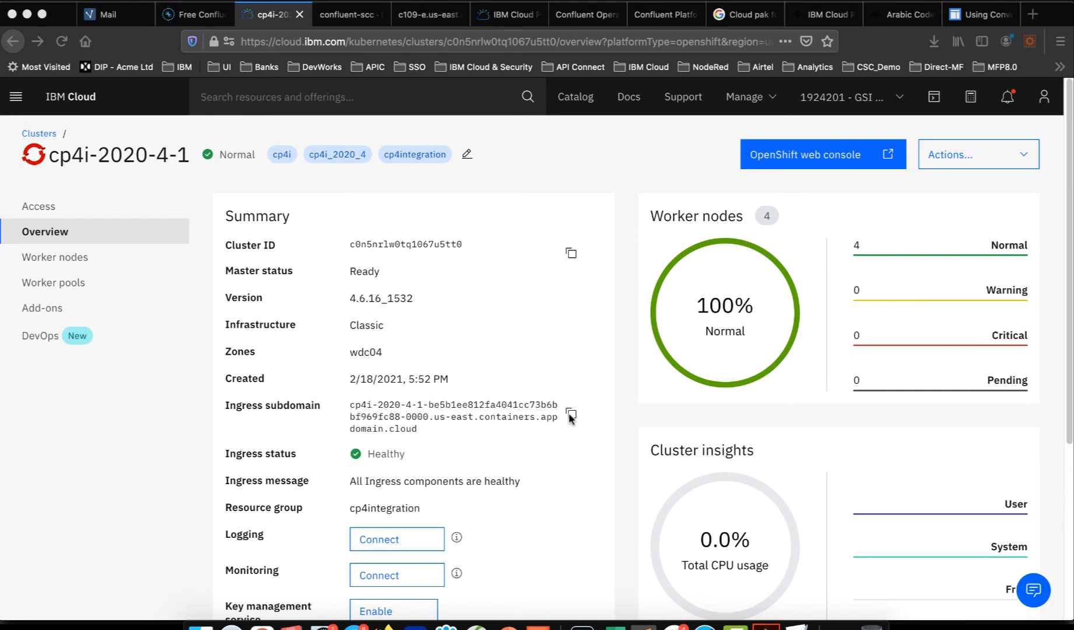
Switch back to Sublime Text and replace the hyphen between control-center-ui and the cluster subdomain in the load balancer domain with a period.
{"action": "left_click", "coordinate": [643, 626]}
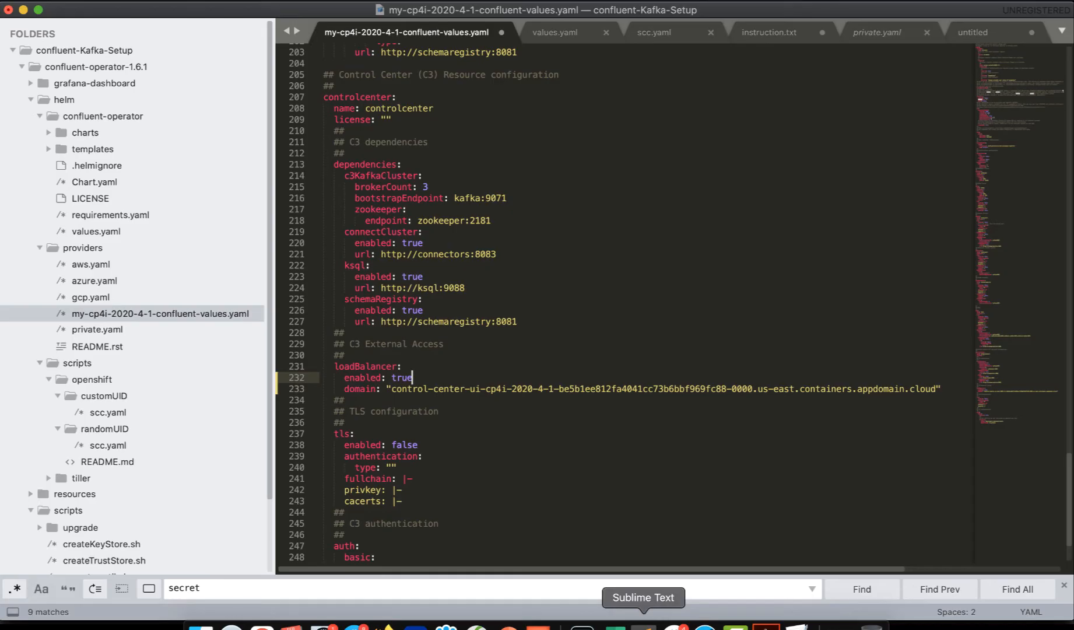
{"action": "left_click", "coordinate": [485, 388]}
{"action": "key", "text": "shift+super+Right"}
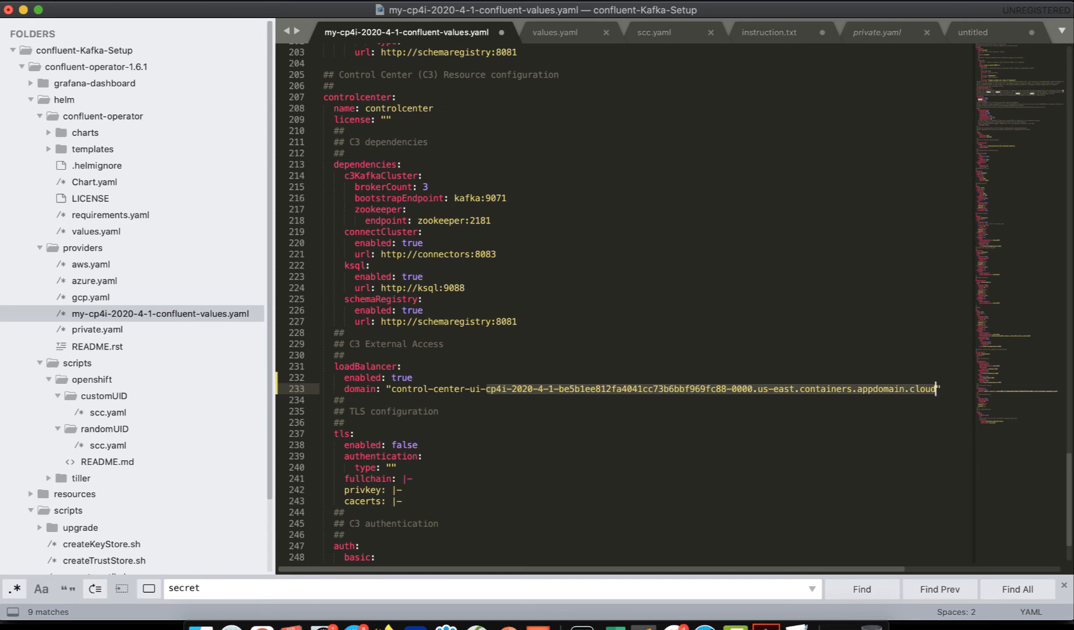
{"action": "key", "text": "shift+Left"}
{"action": "key", "text": "Left"}
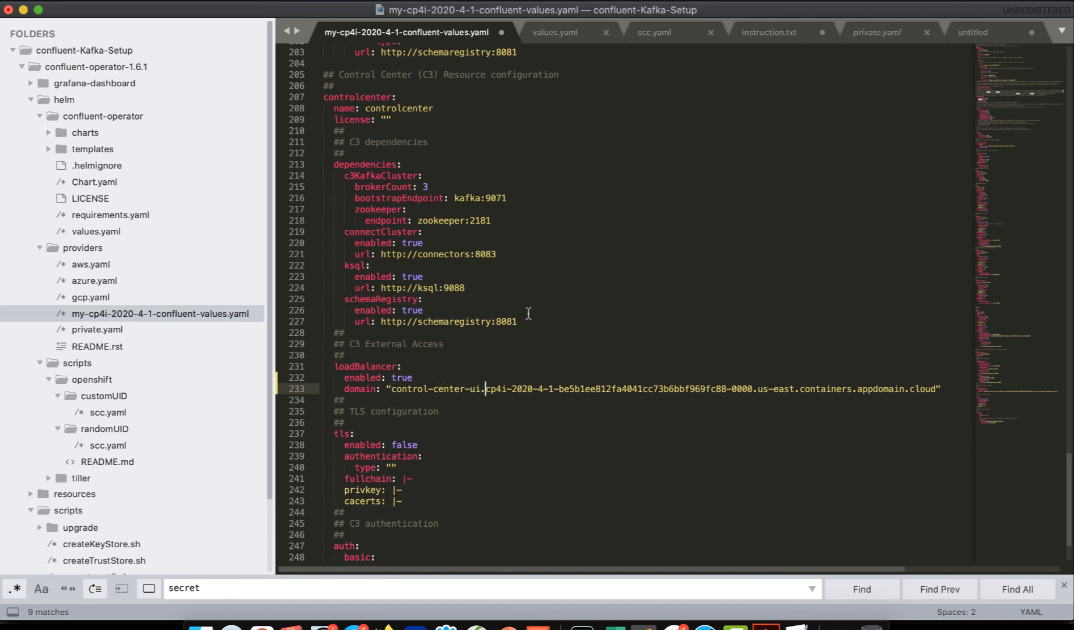
Examine the two parts of the load balancer domain by highlighting the cluster subdomain and the control-center-ui prefix.
{"action": "key", "text": "super+shift+Right"}
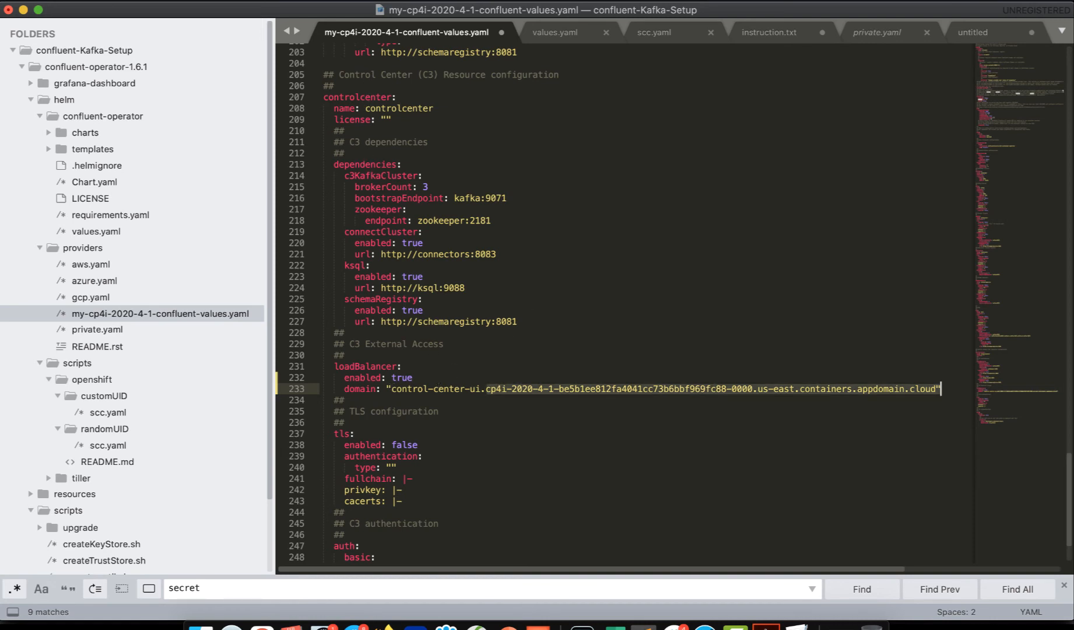
{"action": "key", "text": "shift+Left"}
{"action": "left_click", "coordinate": [479, 389]}
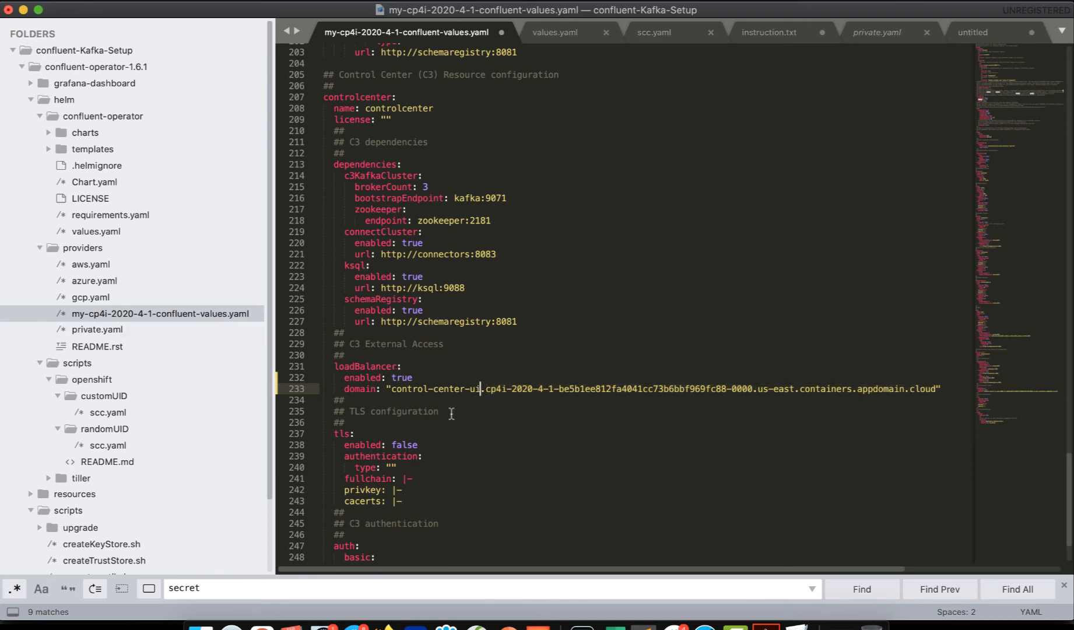
{"action": "left_click", "coordinate": [391, 386], "text": "shift"}
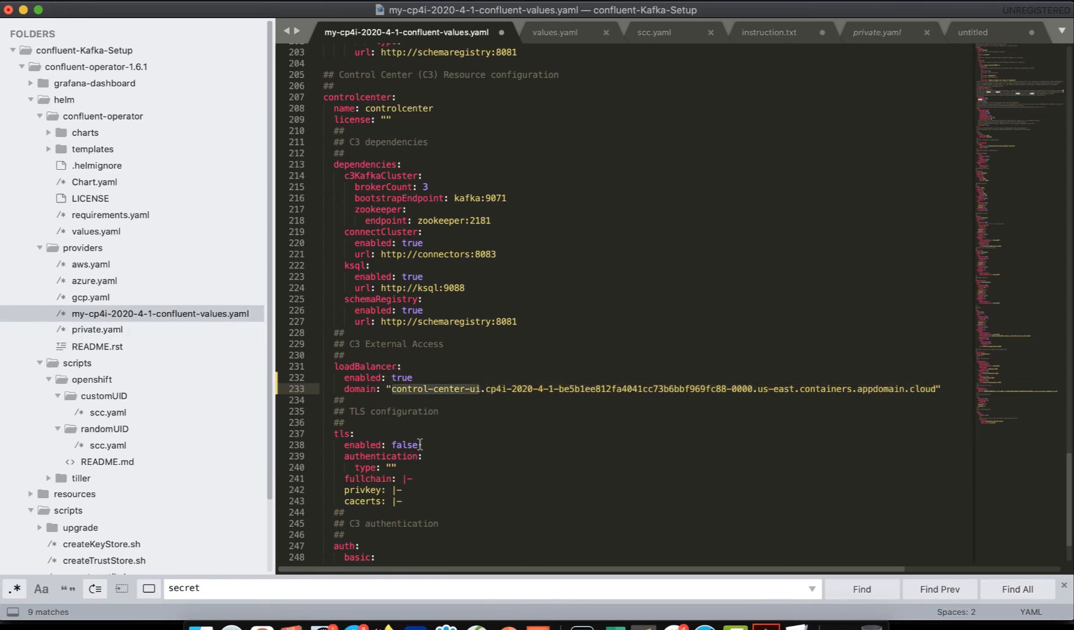
{"action": "left_click", "coordinate": [483, 389]}
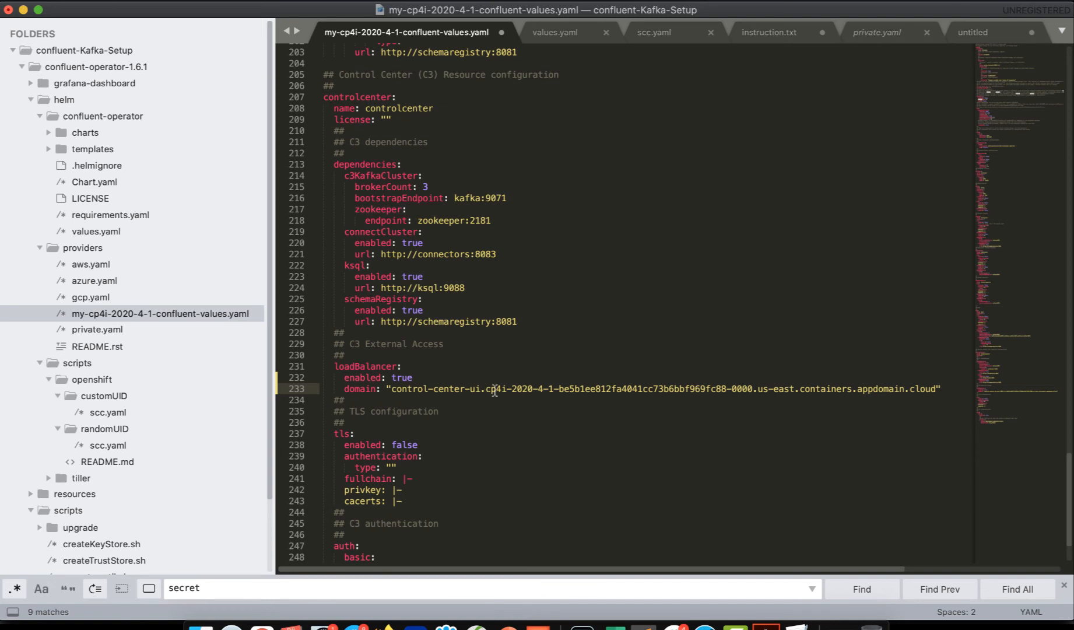
Copy the complete Control Center domain, ping it in iTerm, highlight the replying IP address, and stop the ping.
{"action": "left_click", "coordinate": [936, 388]}
{"action": "left_click", "coordinate": [390, 389], "text": "shift"}
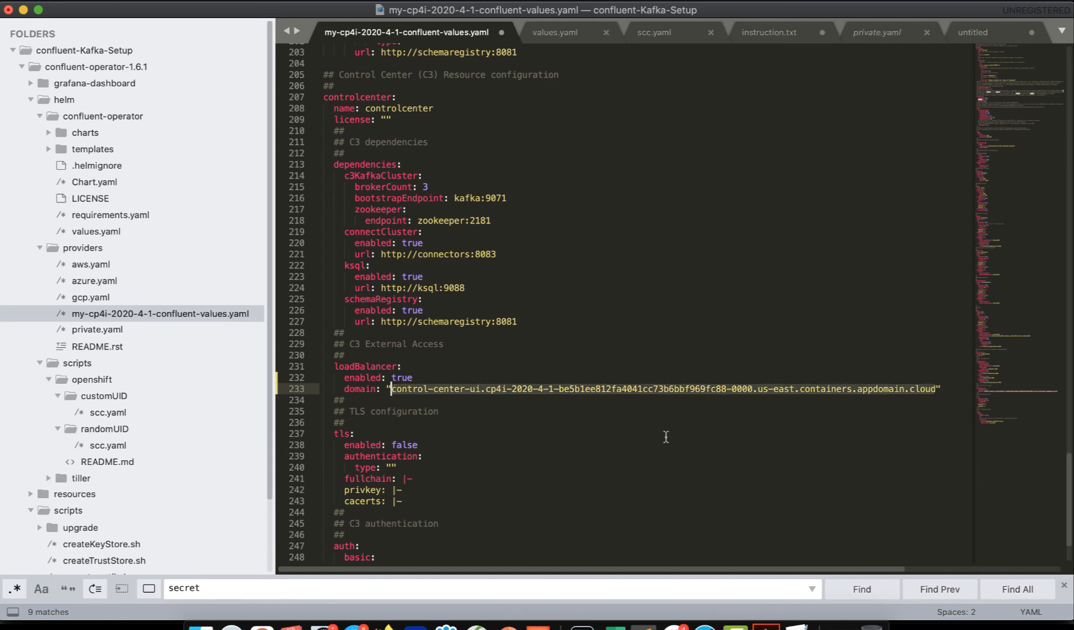
{"action": "key", "text": "super+c"}
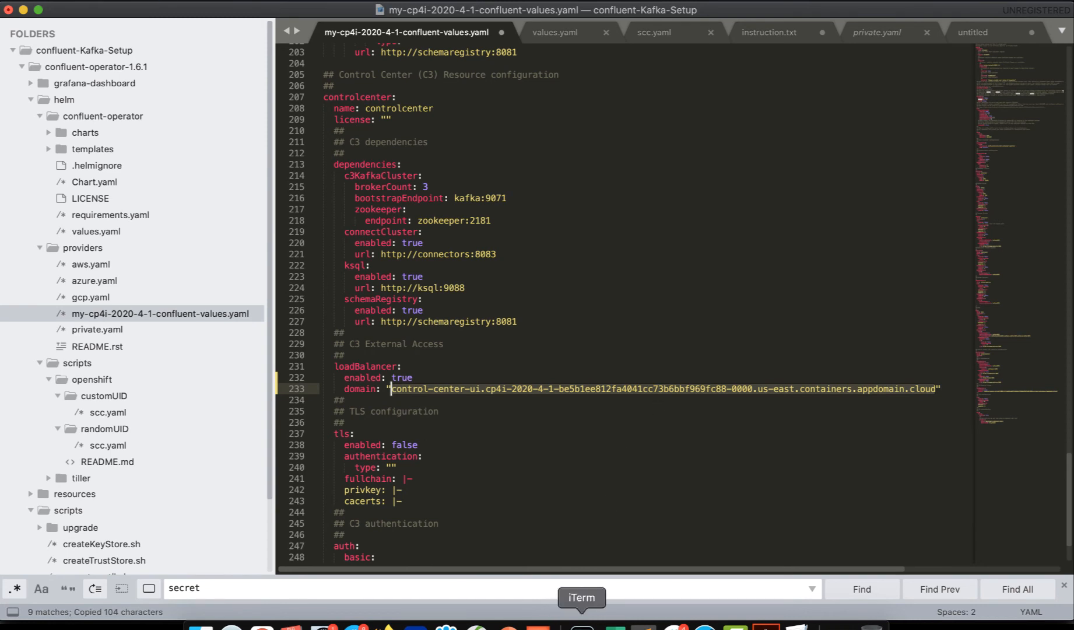
{"action": "left_click", "coordinate": [581, 625]}
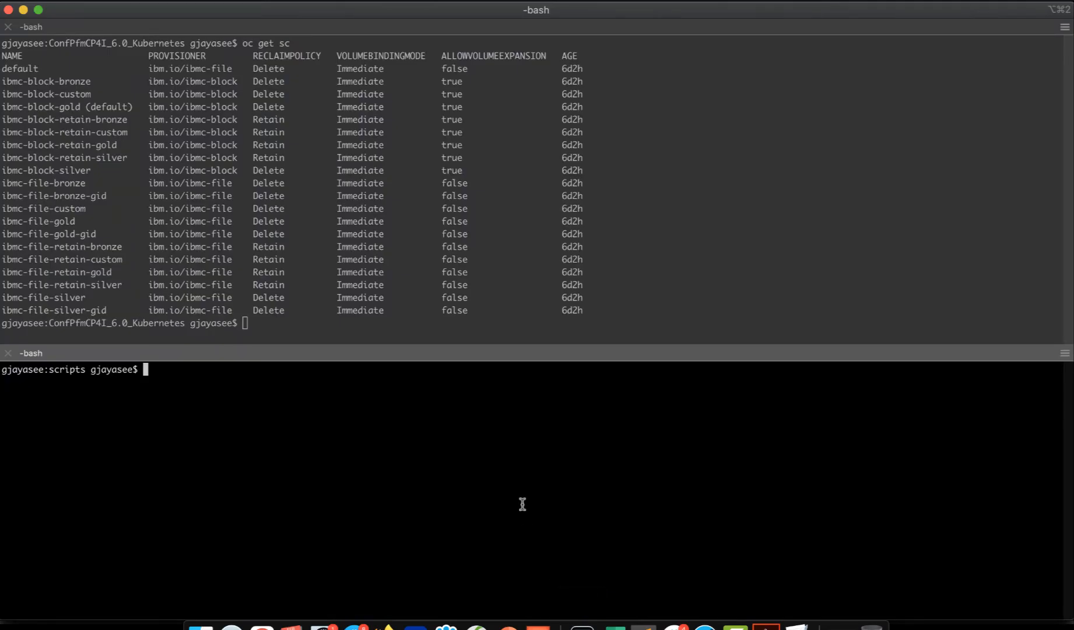
{"action": "type", "text": "ping"}
{"action": "key", "text": "super+v"}
{"action": "key", "text": "Return"}
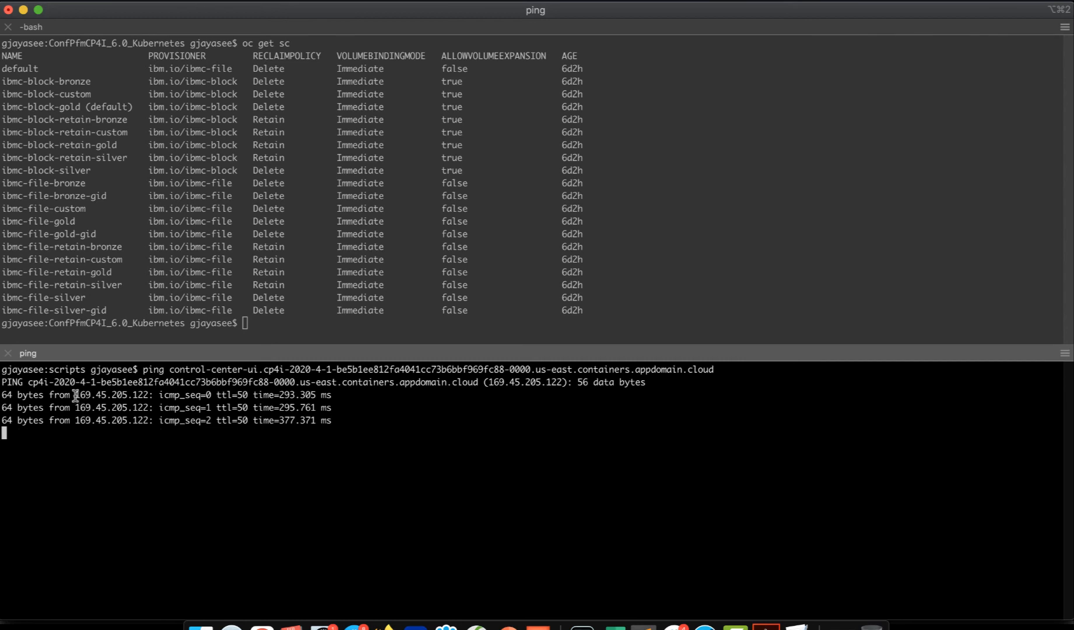
{"action": "left_click_drag", "start_coordinate": [74, 394], "coordinate": [148, 394]}
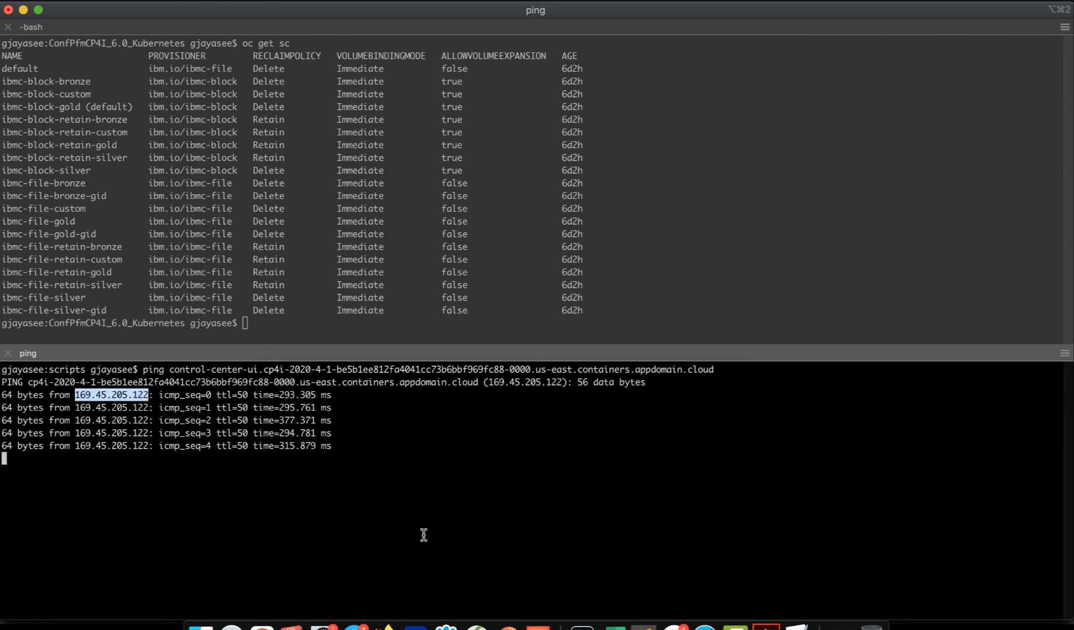
{"action": "key", "text": "ctrl+c"}
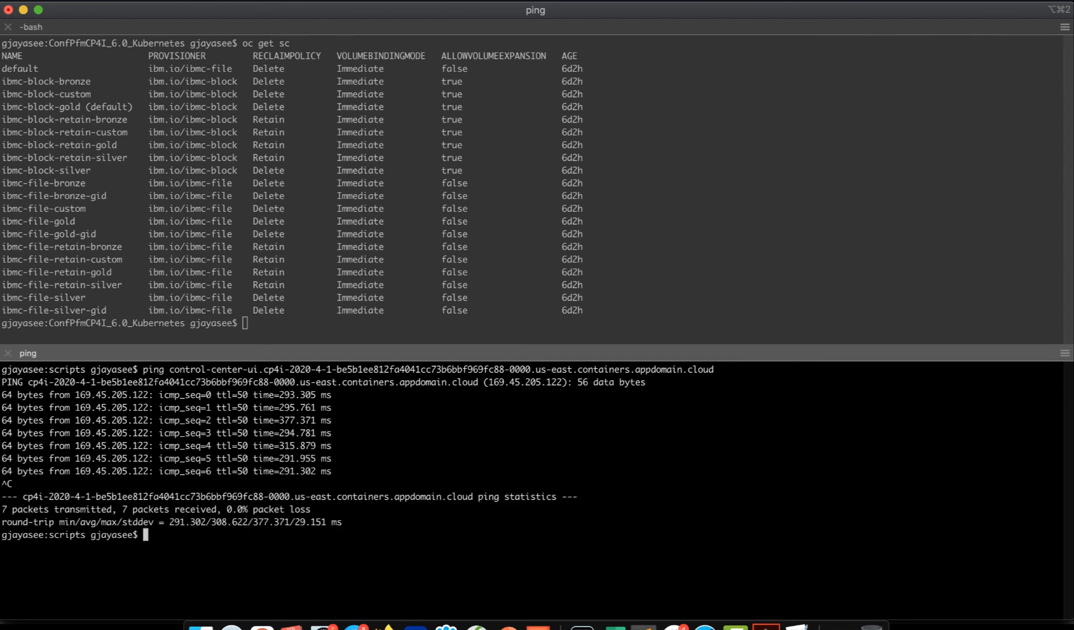
Switch back to Sublime Text and review the Control Center loadBalancer settings, highlighting the enabled value and the complete domain.
{"action": "left_click", "coordinate": [643, 626]}
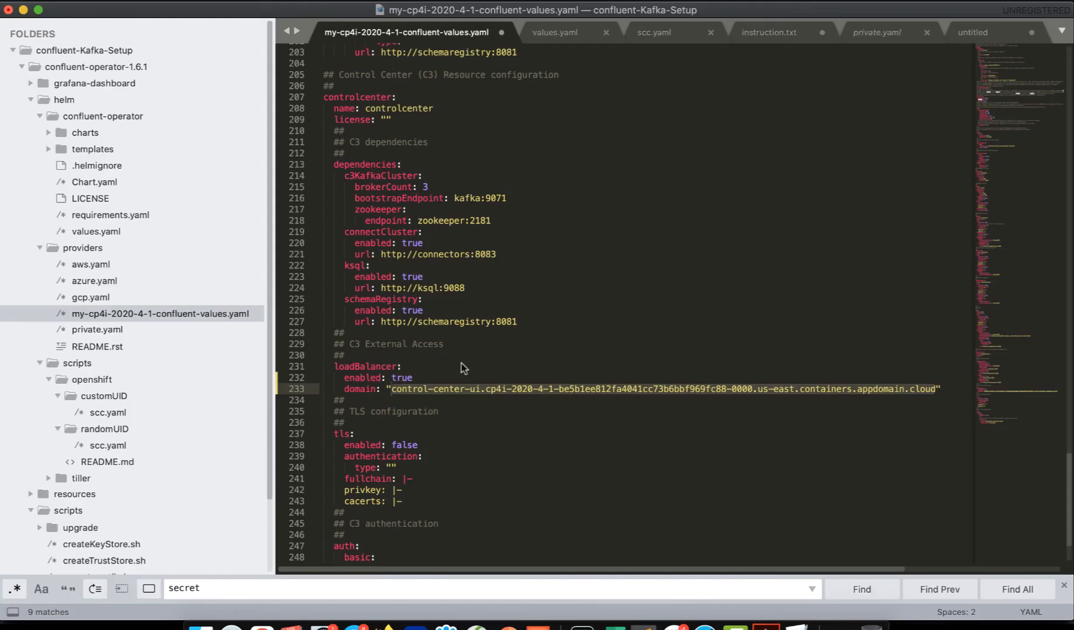
{"action": "left_click", "coordinate": [407, 377]}
{"action": "double_click", "coordinate": [407, 377]}
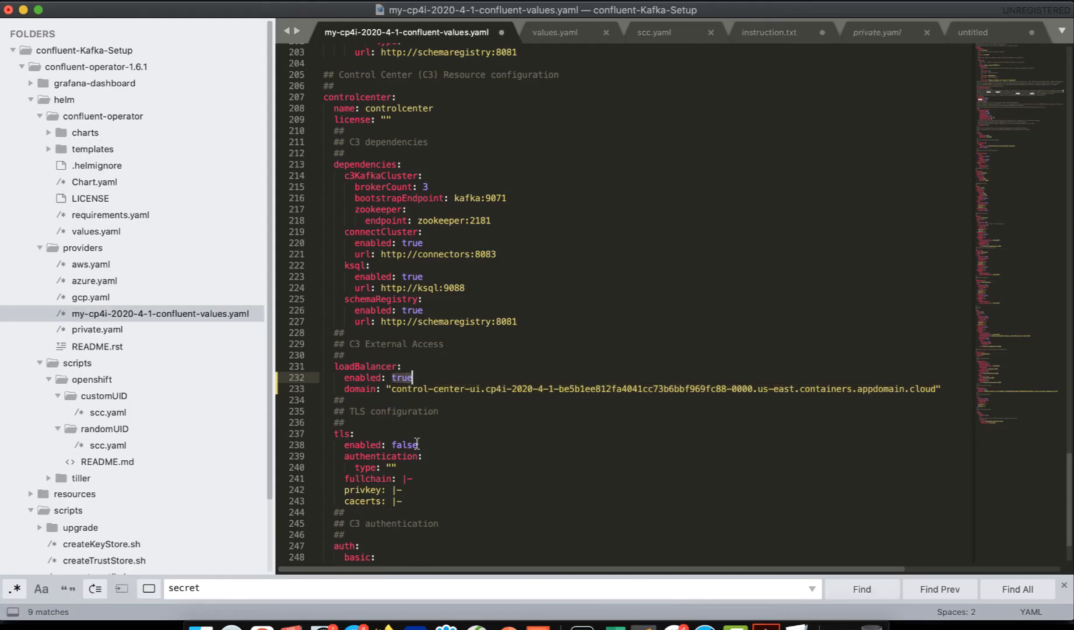
{"action": "left_click", "coordinate": [391, 389]}
{"action": "key", "text": "shift+End"}
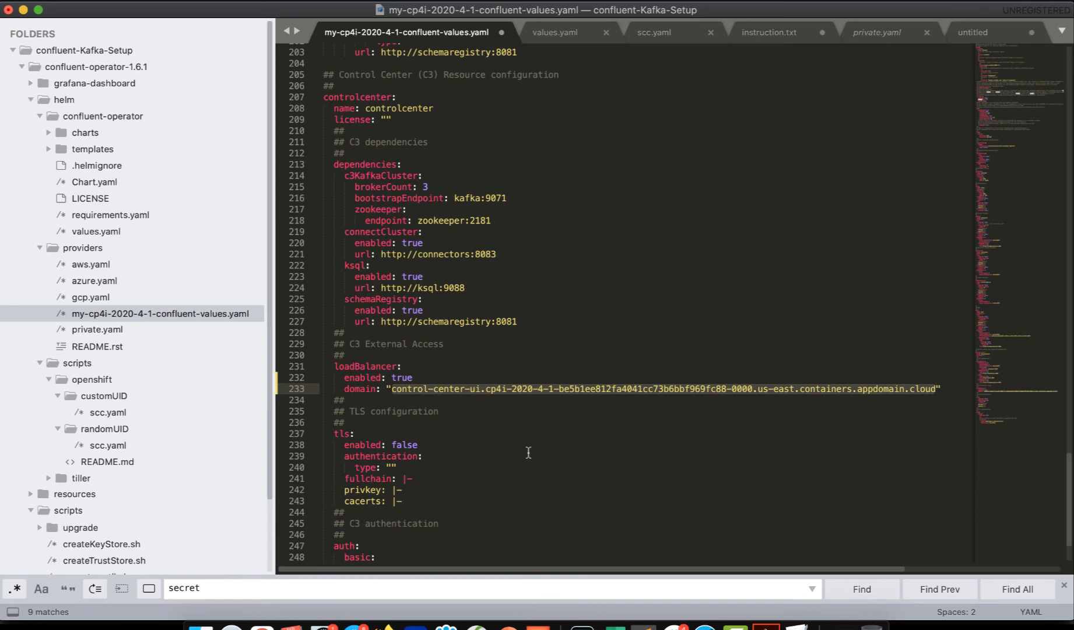
Review the registry credentials at the start of the values file, highlighting the username and password placeholder, and highlight the randomUID value.
{"action": "scroll", "coordinate": [530, 457], "scroll_direction": "up", "scroll_amount": 10}
{"action": "scroll", "coordinate": [526, 467], "scroll_direction": "up", "scroll_amount": 20}
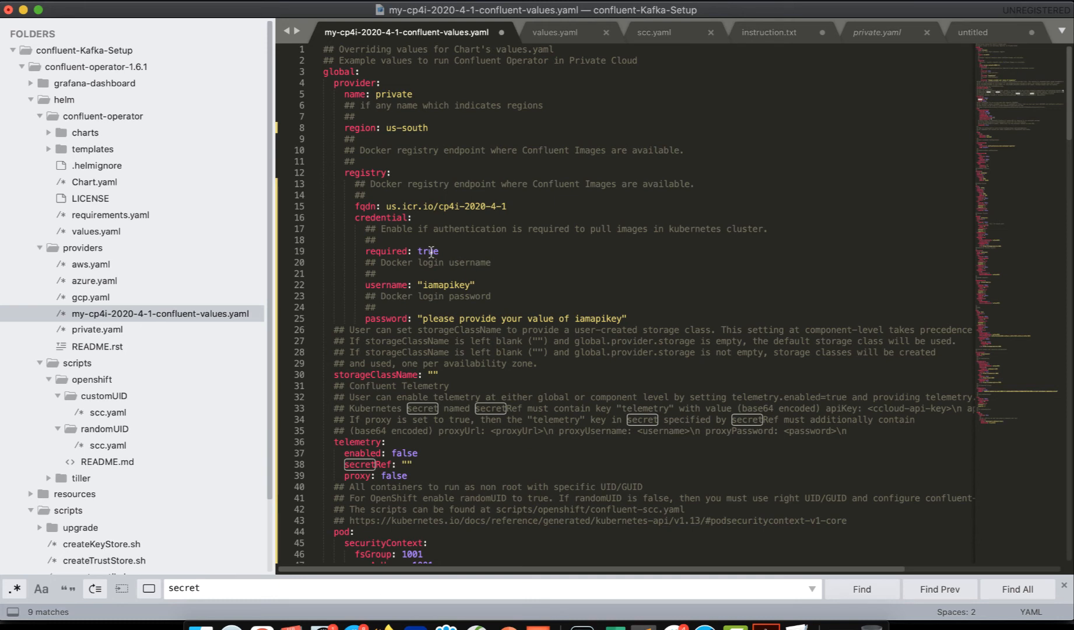
{"action": "double_click", "coordinate": [439, 284]}
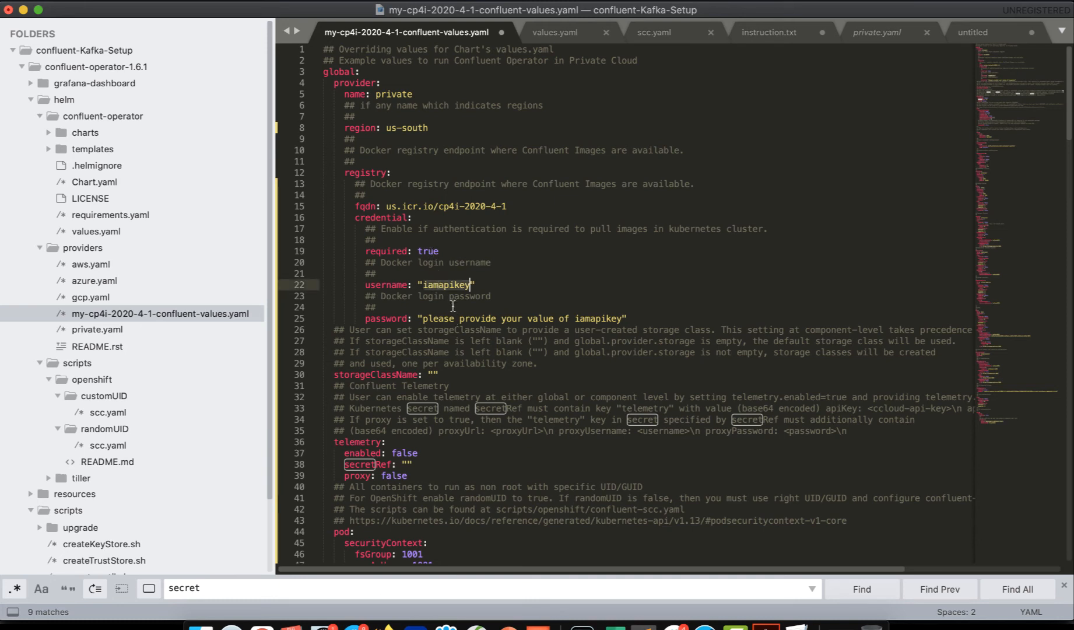
{"action": "left_click", "coordinate": [424, 318]}
{"action": "left_click", "coordinate": [617, 318], "text": "shift"}
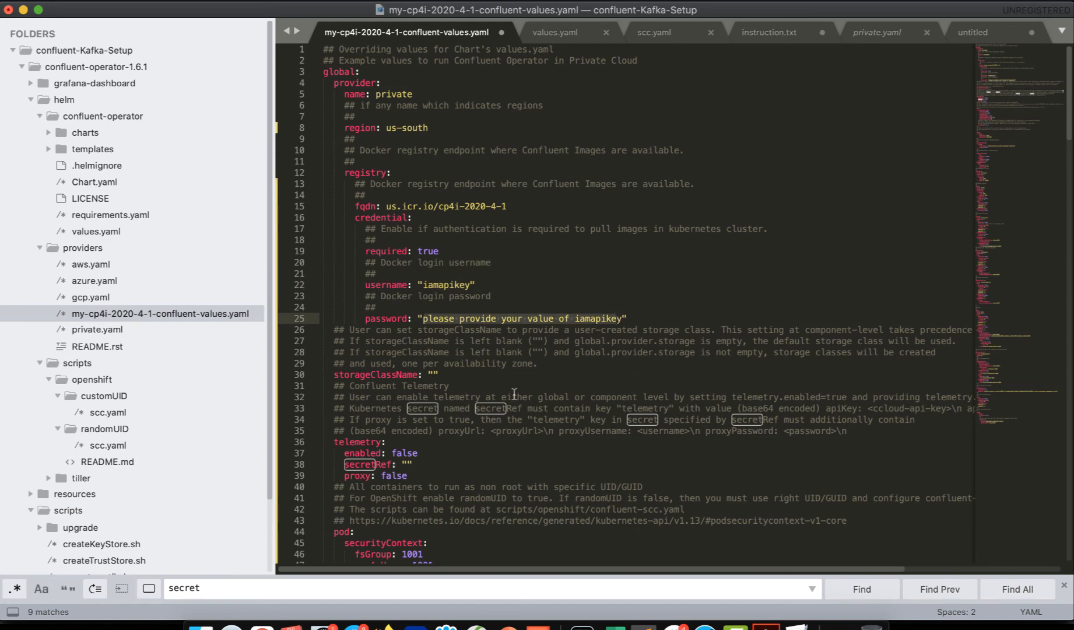
{"action": "scroll", "coordinate": [505, 389], "scroll_direction": "down", "scroll_amount": 4}
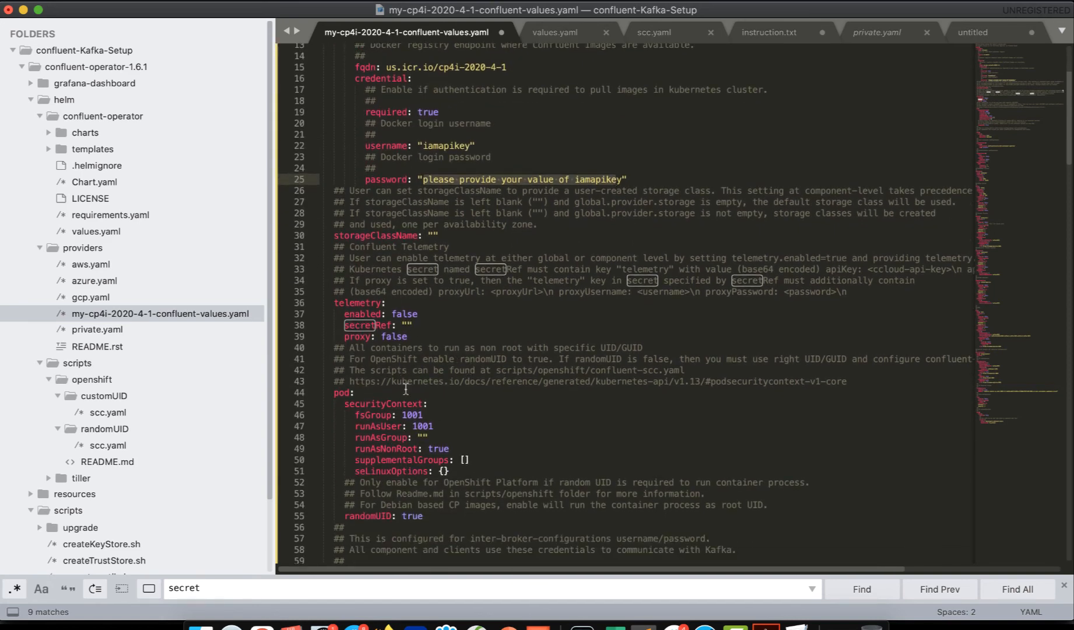
{"action": "scroll", "coordinate": [406, 389], "scroll_direction": "down", "scroll_amount": 6}
{"action": "double_click", "coordinate": [412, 329]}
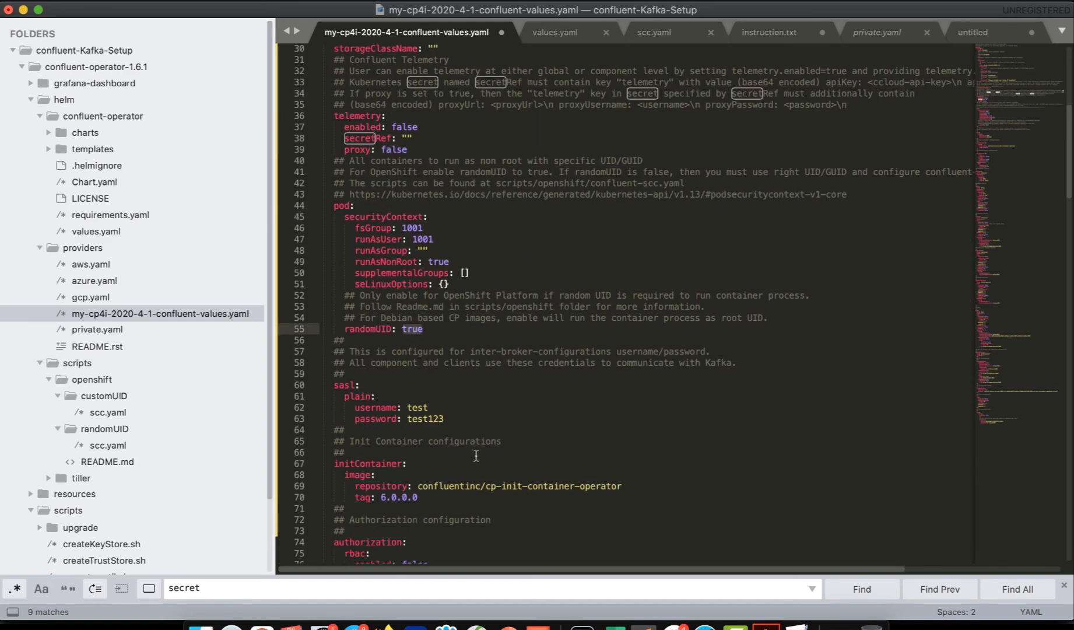
Examine the Control Center loadBalancer section near the end of the values file, highlighting its complete domain.
{"action": "scroll", "coordinate": [473, 452], "scroll_direction": "down", "scroll_amount": 20}
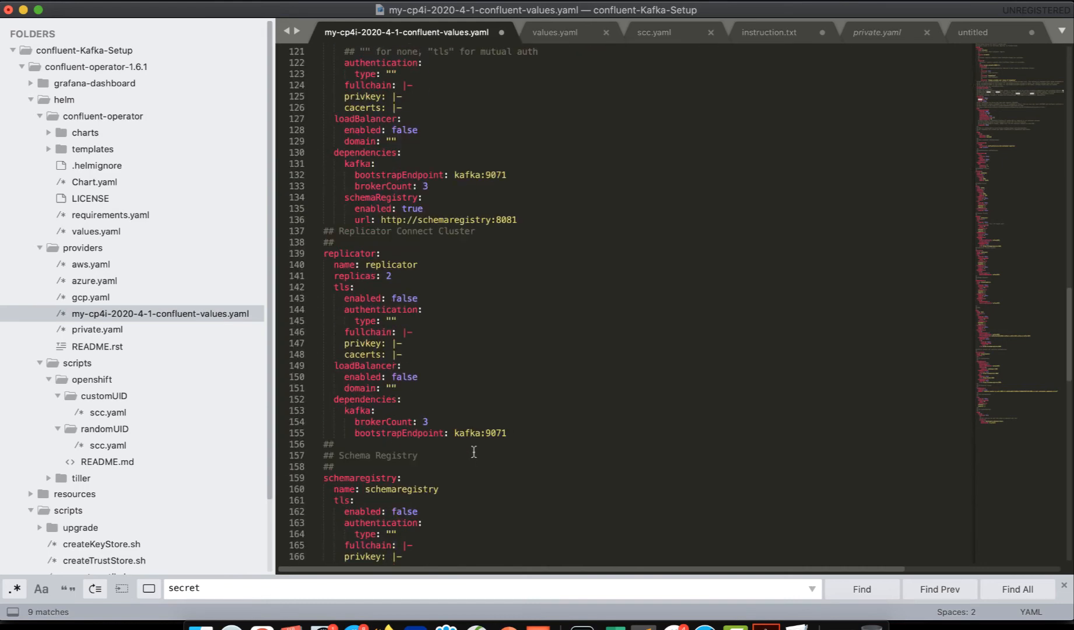
{"action": "scroll", "coordinate": [474, 451], "scroll_direction": "down", "scroll_amount": 12}
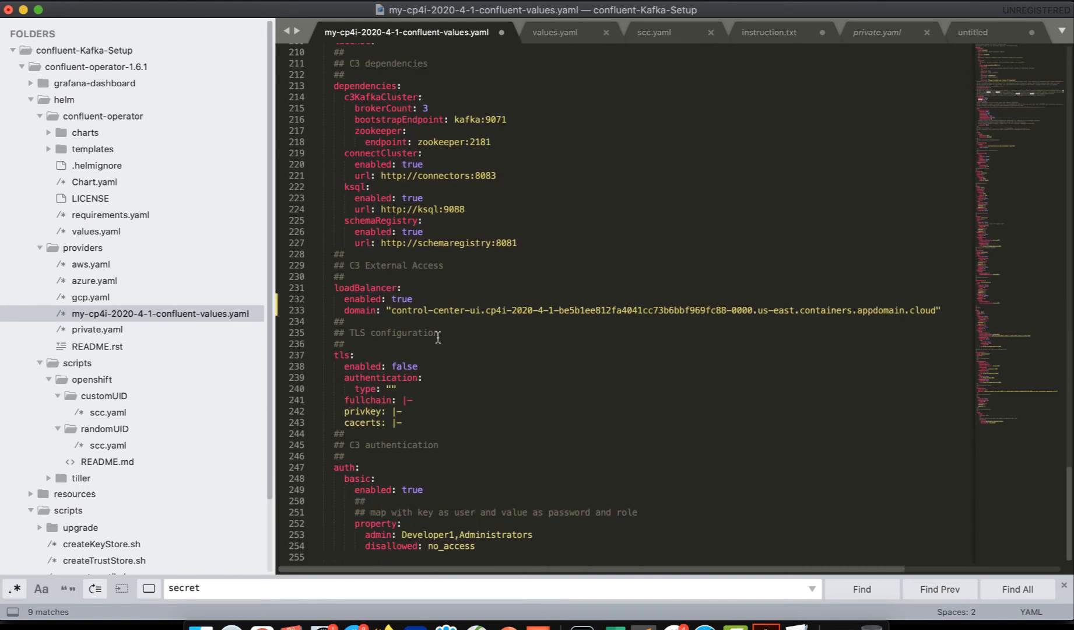
{"action": "double_click", "coordinate": [397, 298]}
{"action": "left_click", "coordinate": [391, 310]}
{"action": "key", "text": "super+shift+Right"}
{"action": "key", "text": "shift+Left"}
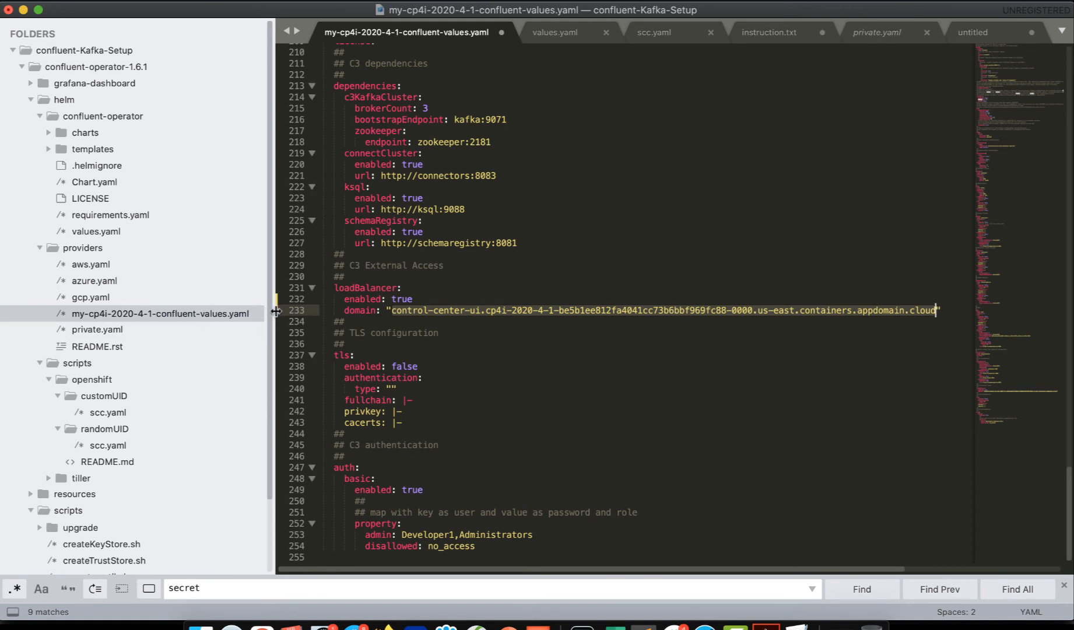
Switch to Firefox and read the quick start's provider YAML instructions on region, zones, storage and Kafka load balancing.
{"action": "left_click", "coordinate": [201, 625]}
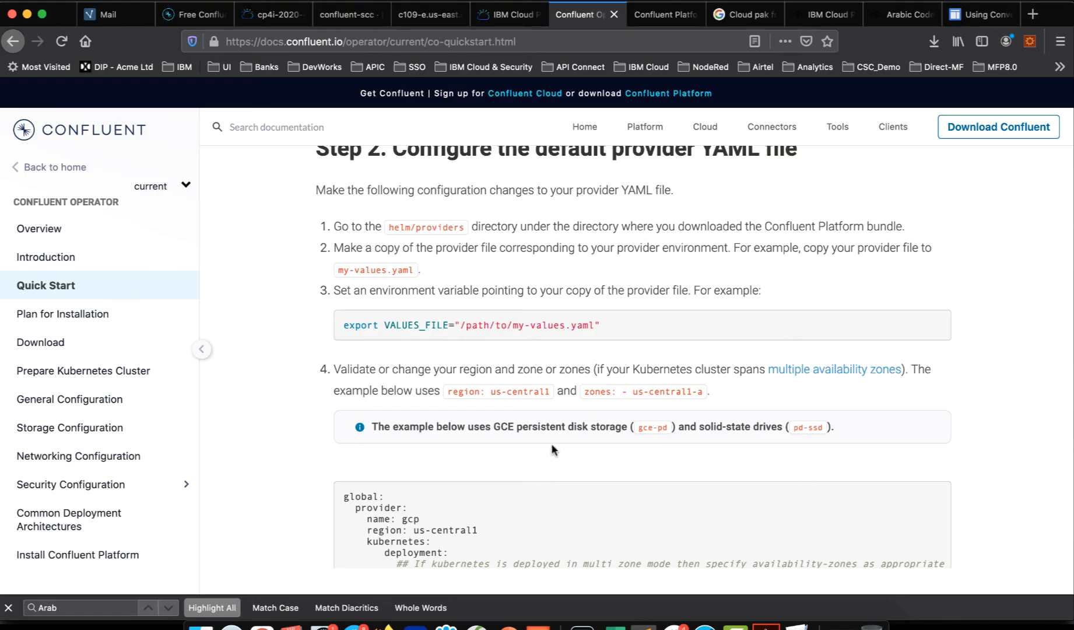
{"action": "scroll", "coordinate": [550, 443], "scroll_direction": "down", "scroll_amount": 5}
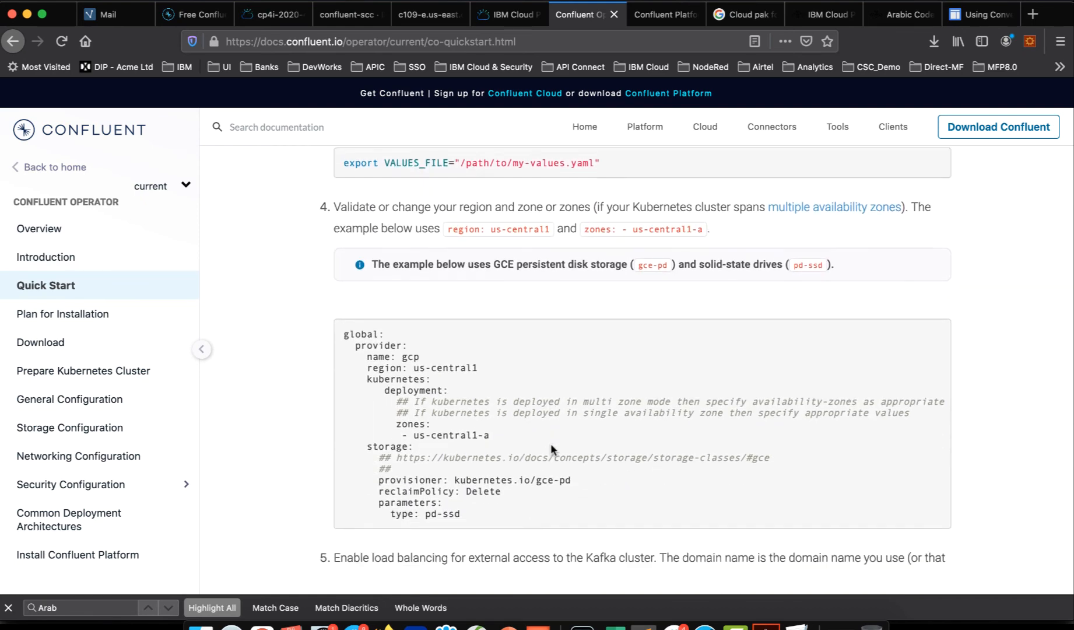
{"action": "scroll", "coordinate": [540, 407], "scroll_direction": "down", "scroll_amount": 3}
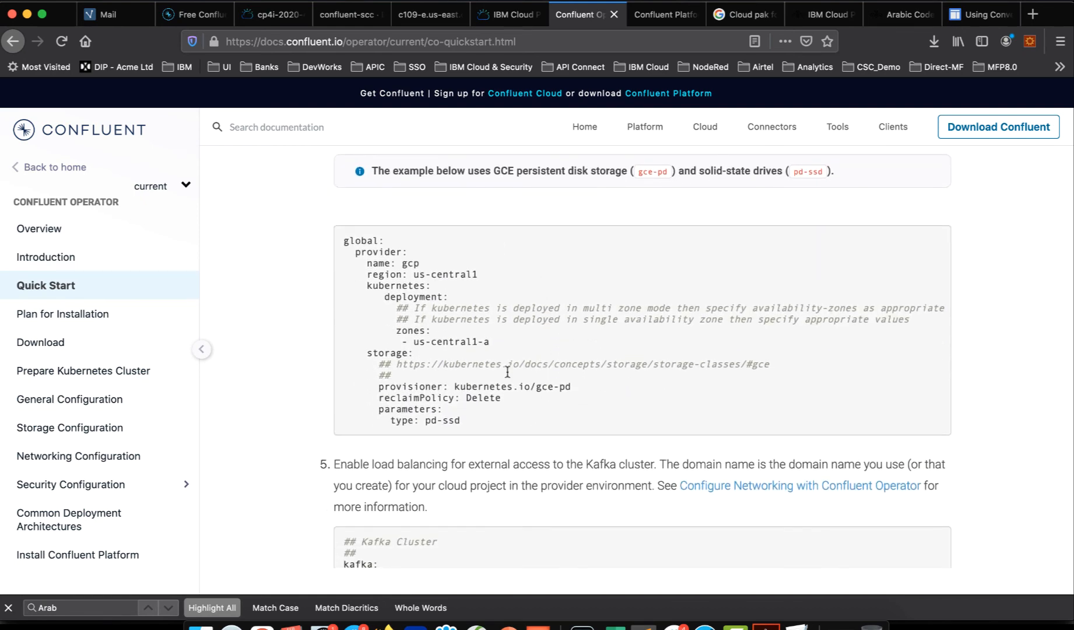
{"action": "scroll", "coordinate": [489, 350], "scroll_direction": "up", "scroll_amount": 1}
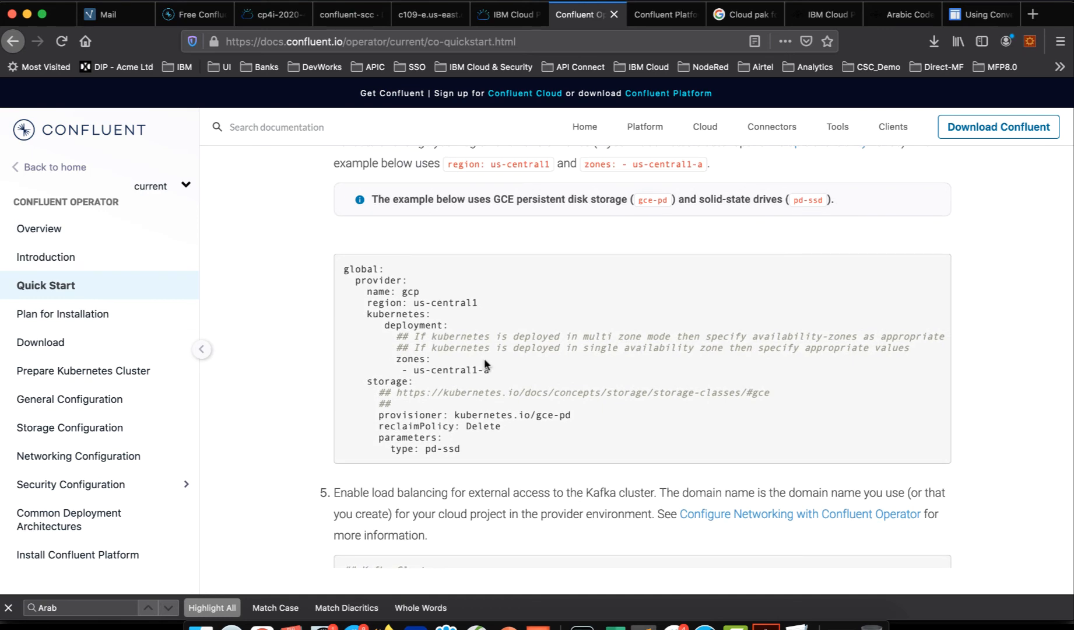
{"action": "scroll", "coordinate": [485, 364], "scroll_direction": "down", "scroll_amount": 8}
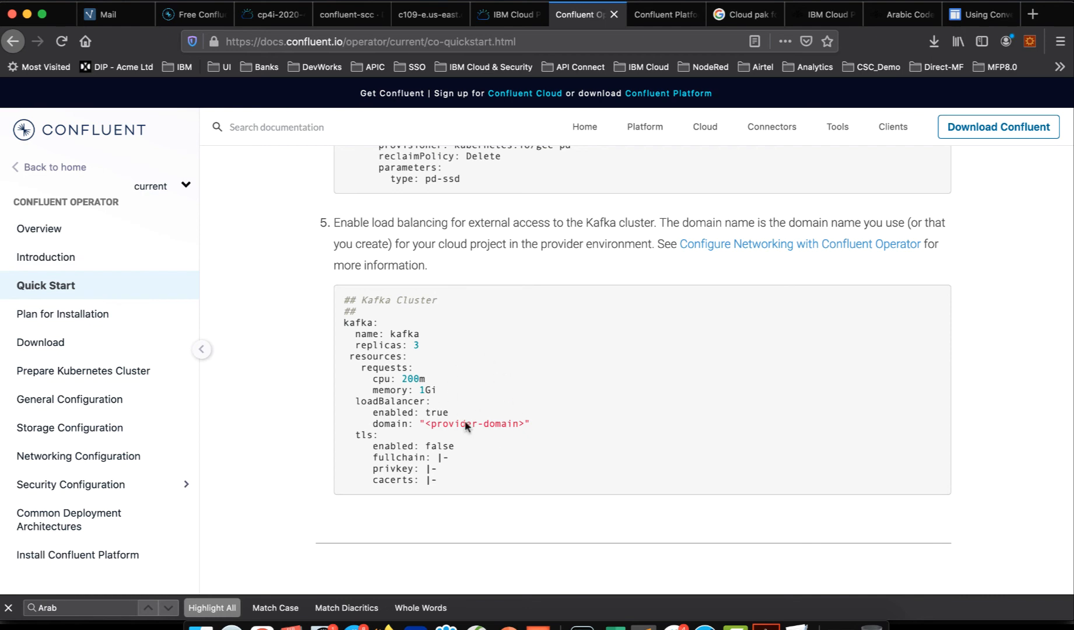
Examine the operator-util.sh deployment command in Step 3, highlighting the release-prefix and $VALUES_FILE arguments, and read its option descriptions.
{"action": "scroll", "coordinate": [491, 375], "scroll_direction": "down", "scroll_amount": 8}
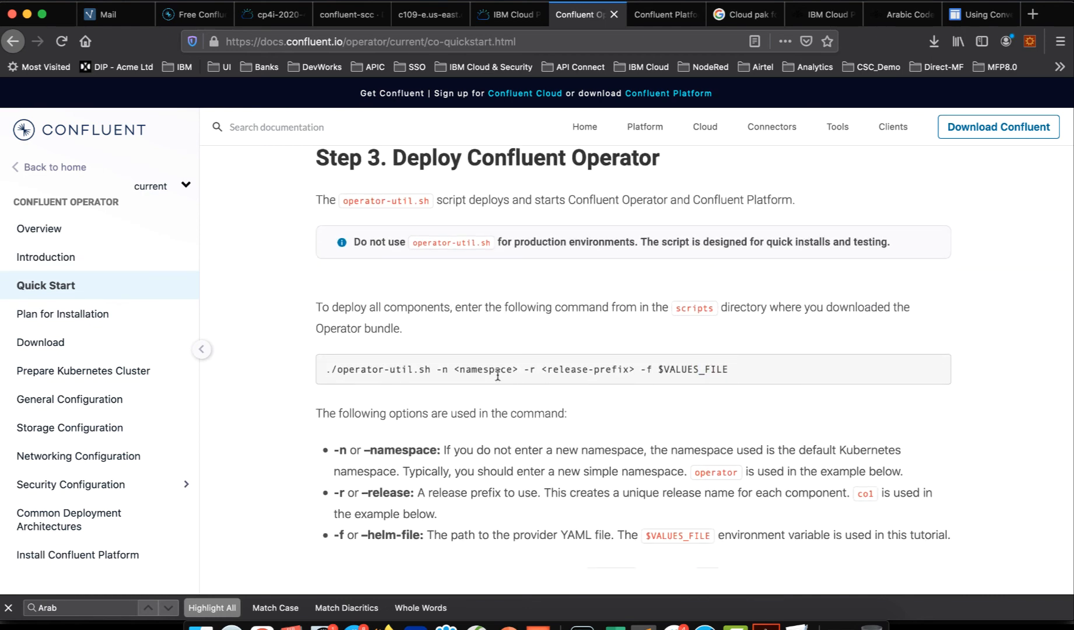
{"action": "left_click_drag", "start_coordinate": [730, 365], "coordinate": [631, 367]}
{"action": "left_click", "coordinate": [355, 367]}
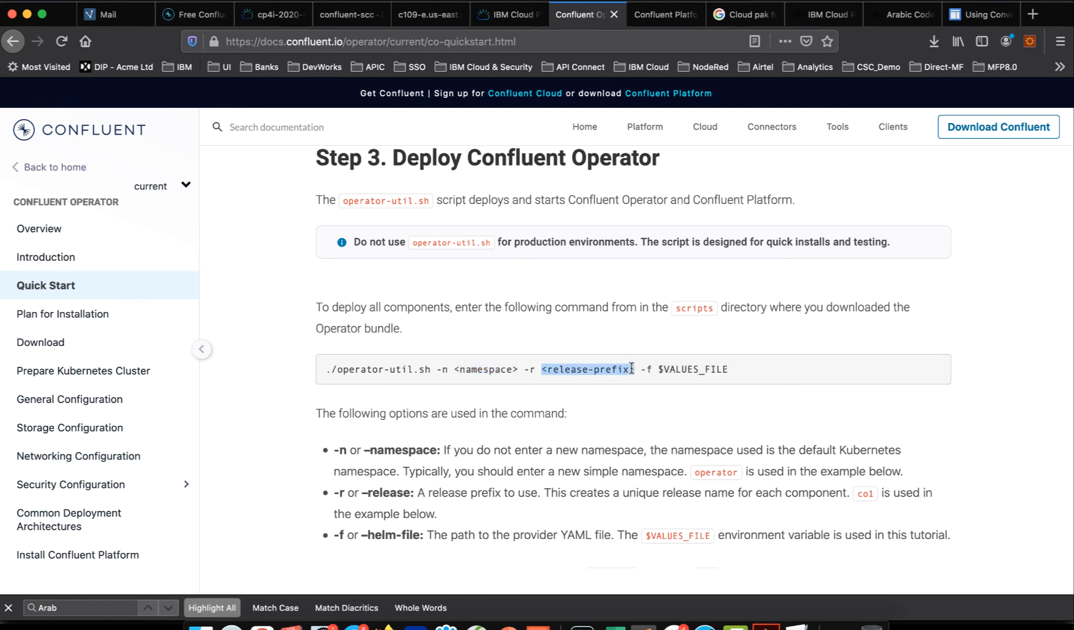
{"action": "left_click", "coordinate": [728, 366]}
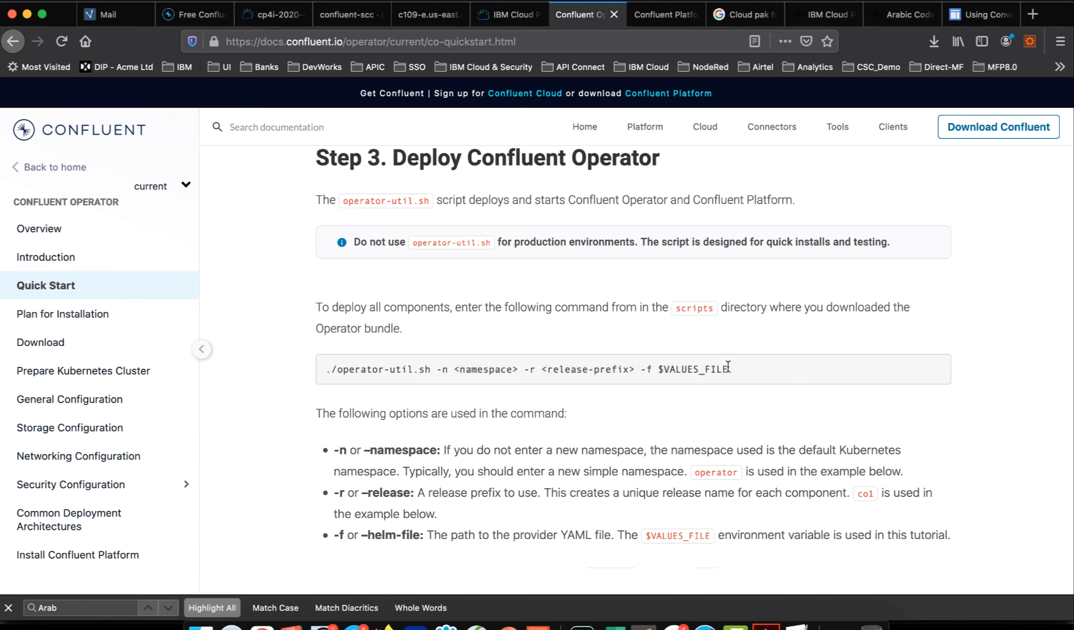
{"action": "left_click_drag", "start_coordinate": [728, 366], "coordinate": [657, 371]}
{"action": "scroll", "coordinate": [722, 378], "scroll_direction": "down", "scroll_amount": 3}
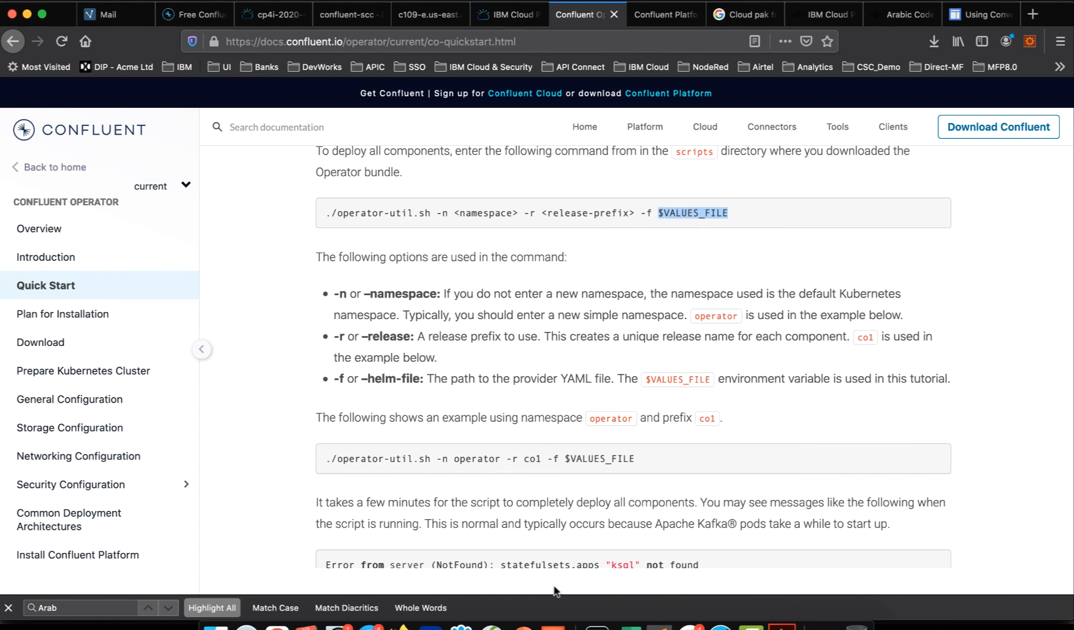
Copy the export VALUES_FILE command for my-cp4i-2020-4-1-confluent-values.yaml from the Sublime Text notes and run it in iTerm.
{"action": "left_click", "coordinate": [659, 625]}
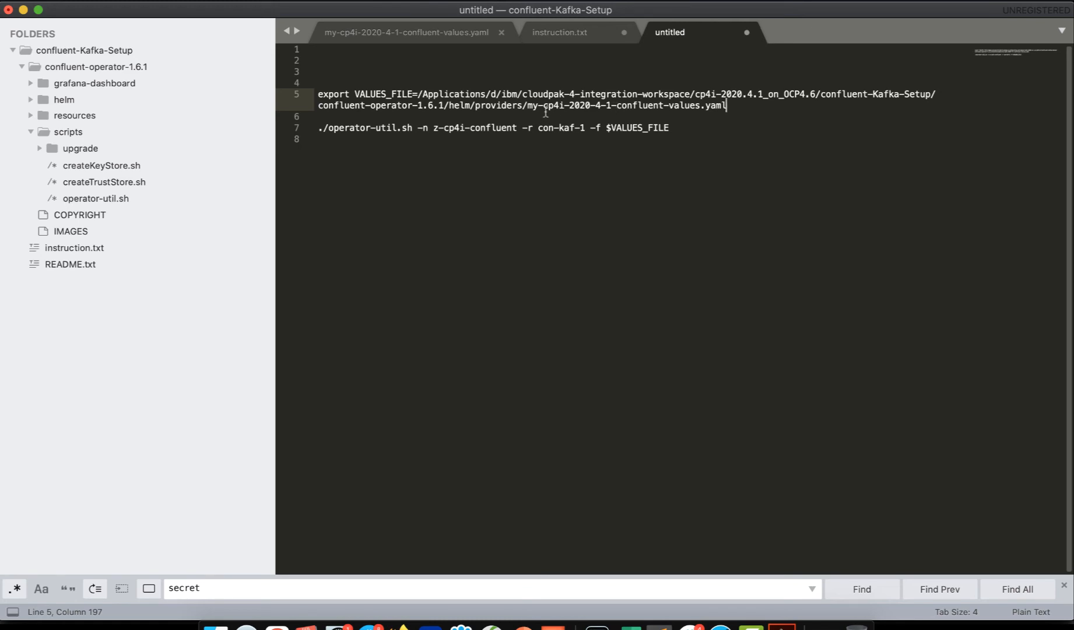
{"action": "left_click", "coordinate": [528, 105], "text": "shift"}
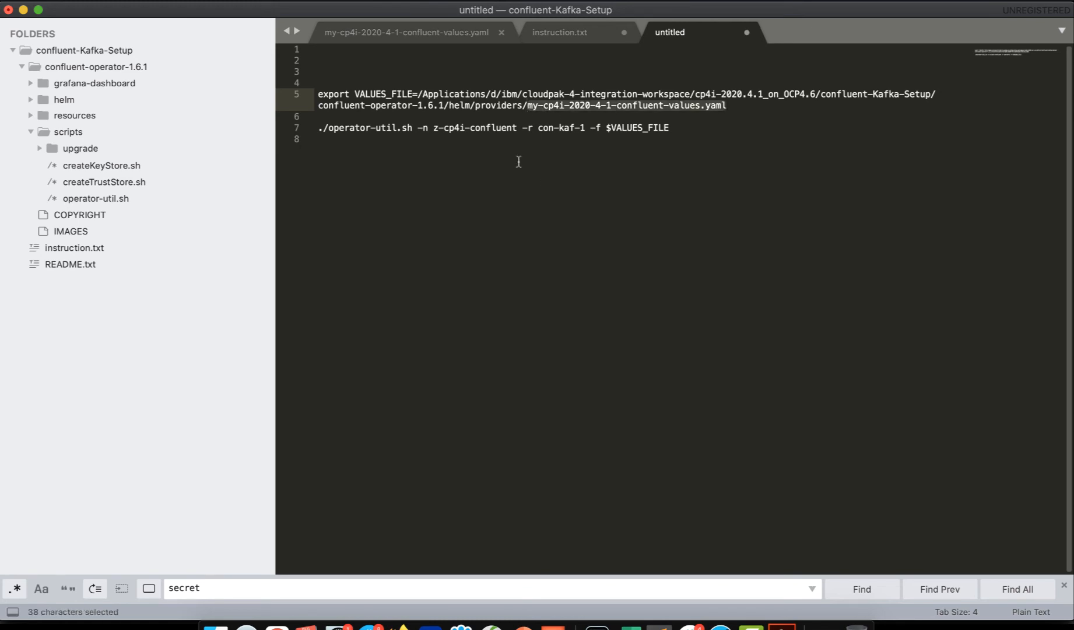
{"action": "left_click", "coordinate": [318, 94]}
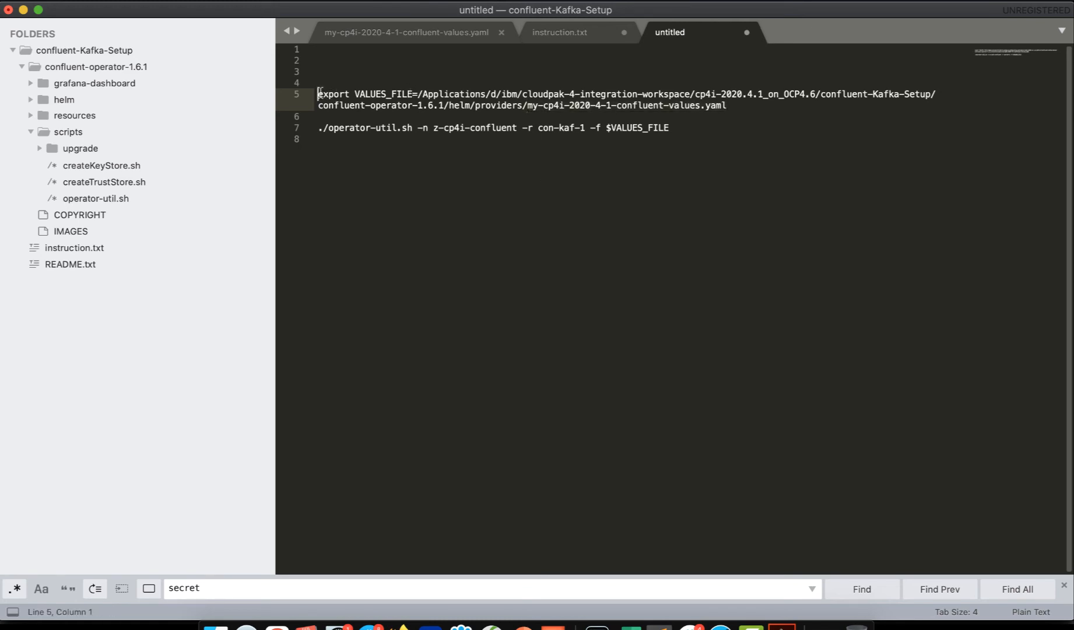
{"action": "left_click", "coordinate": [740, 109], "text": "shift"}
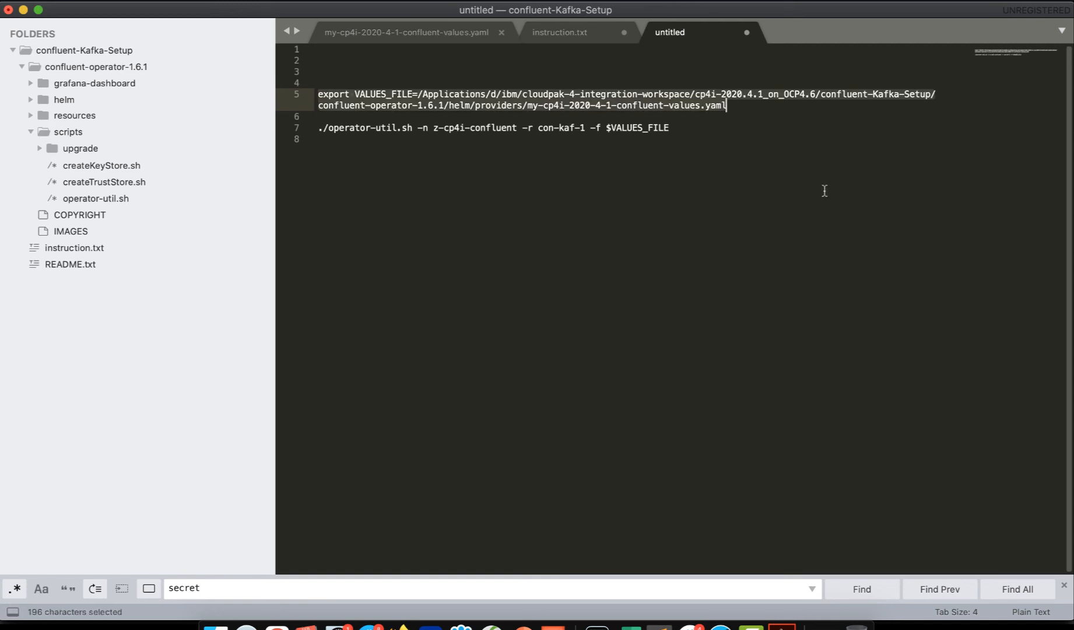
{"action": "key", "text": "super+c"}
{"action": "left_click", "coordinate": [596, 626]}
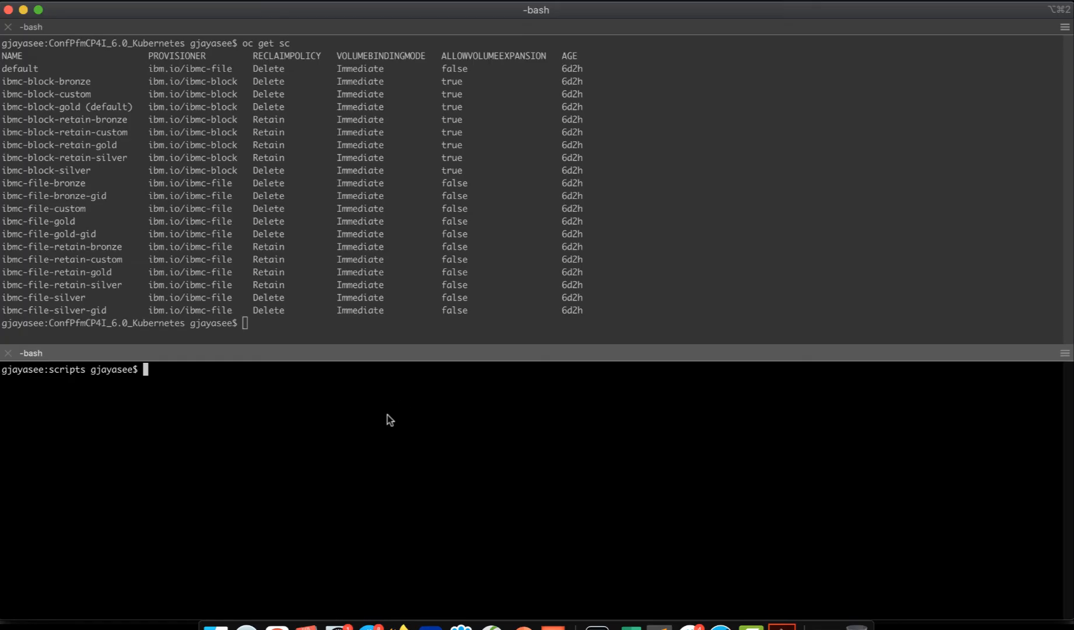
{"action": "key", "text": "super+v"}
{"action": "key", "text": "Return"}
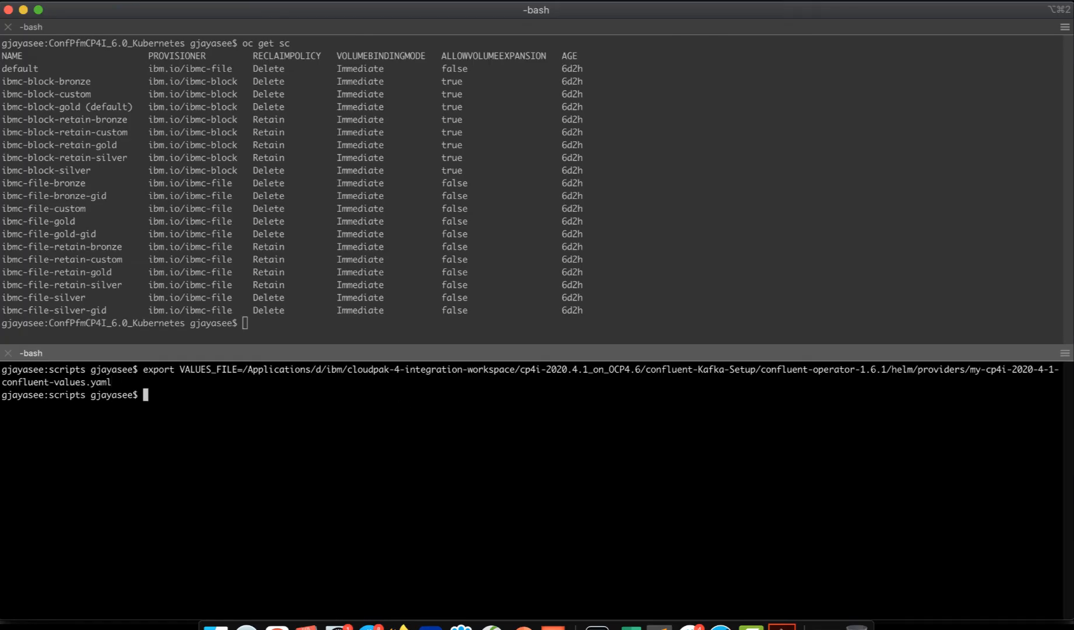
Switch back to Sublime Text, highlight the namespace z-cp4i-confluent and release prefix con-kaf-1, and copy the whole operator-util.sh command.
{"action": "key", "text": "super+Tab"}
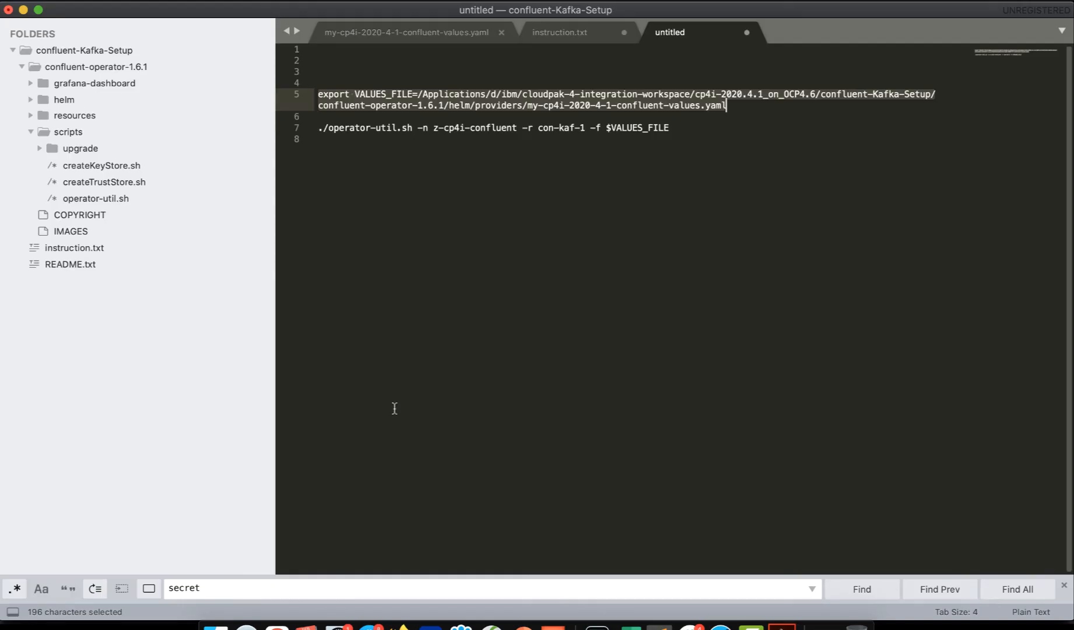
{"action": "left_click", "coordinate": [687, 128]}
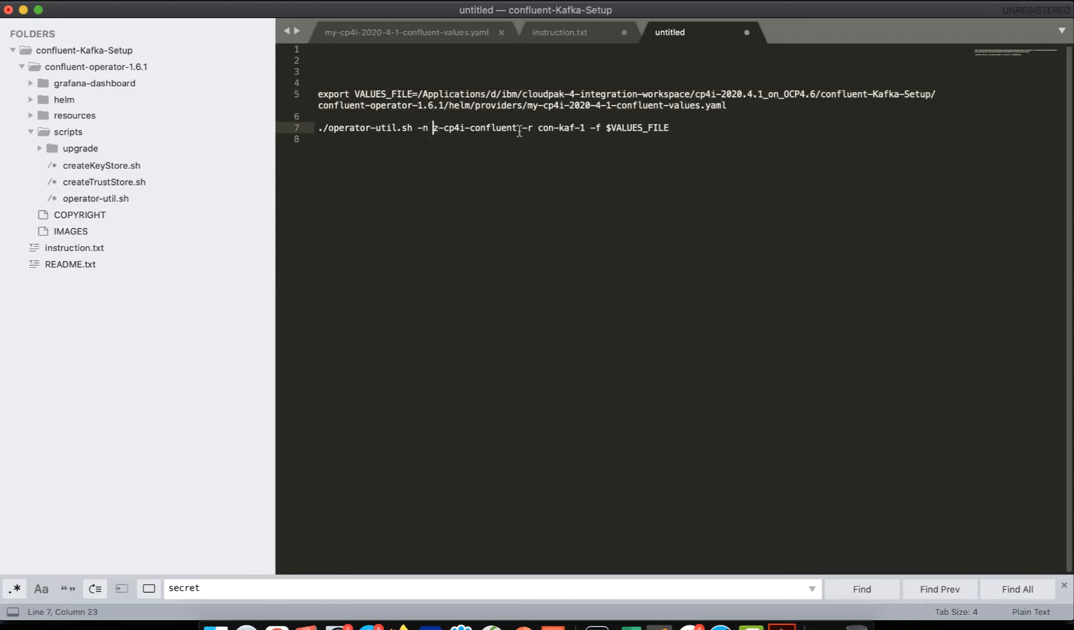
{"action": "left_click_drag", "start_coordinate": [433, 127], "coordinate": [517, 129]}
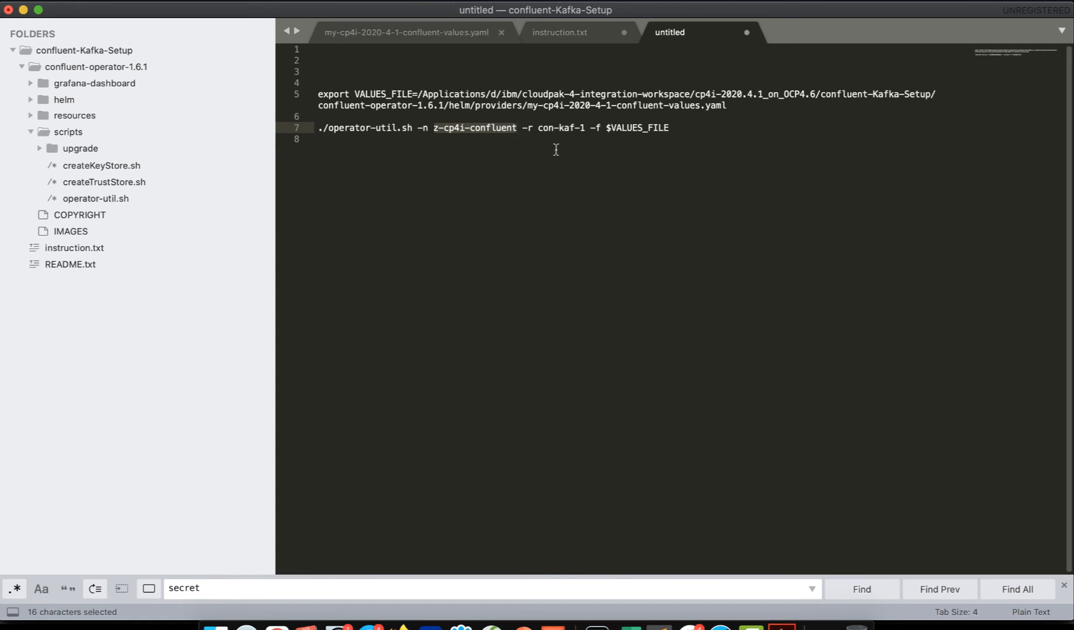
{"action": "left_click", "coordinate": [539, 128]}
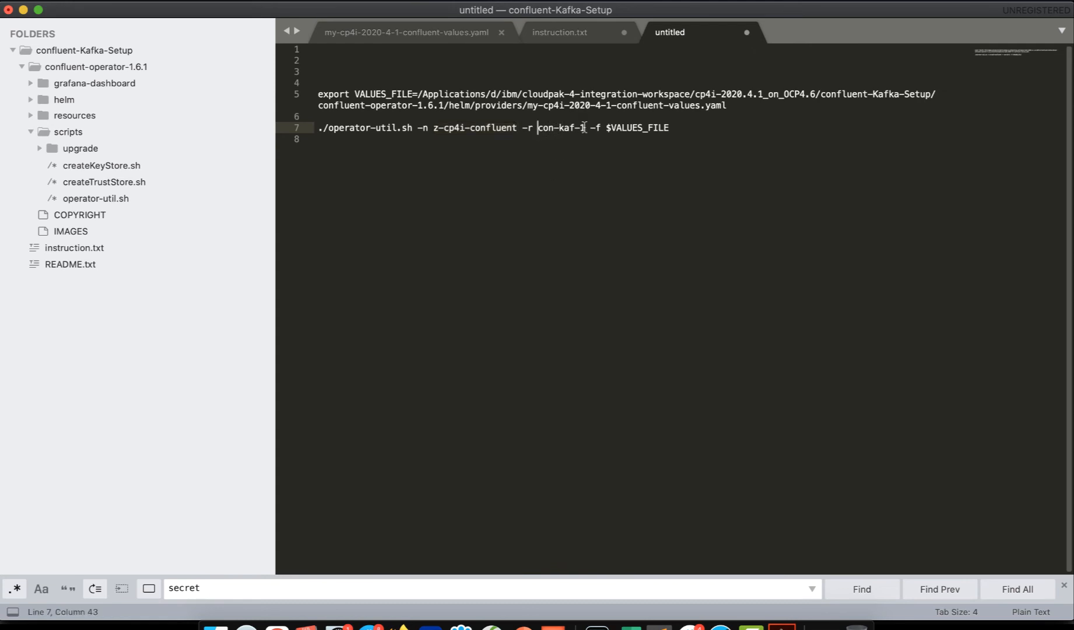
{"action": "left_click_drag", "start_coordinate": [537, 127], "coordinate": [586, 128]}
{"action": "left_click", "coordinate": [558, 135]}
{"action": "left_click", "coordinate": [556, 127]}
{"action": "left_click", "coordinate": [699, 127]}
{"action": "key", "text": "super+shift+Left"}
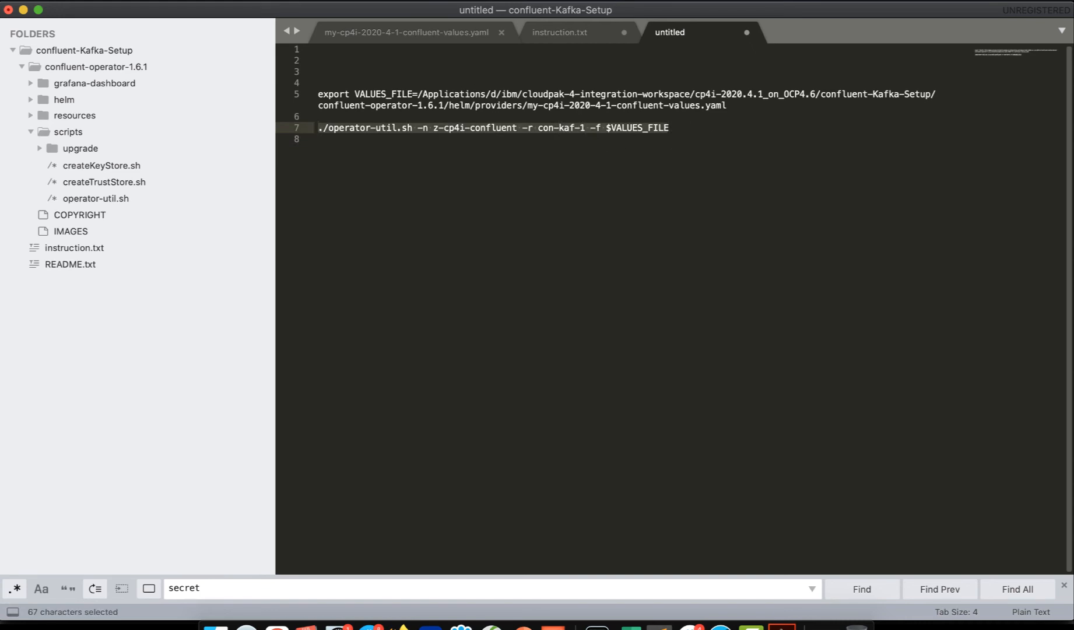
{"action": "key", "text": "super+c"}
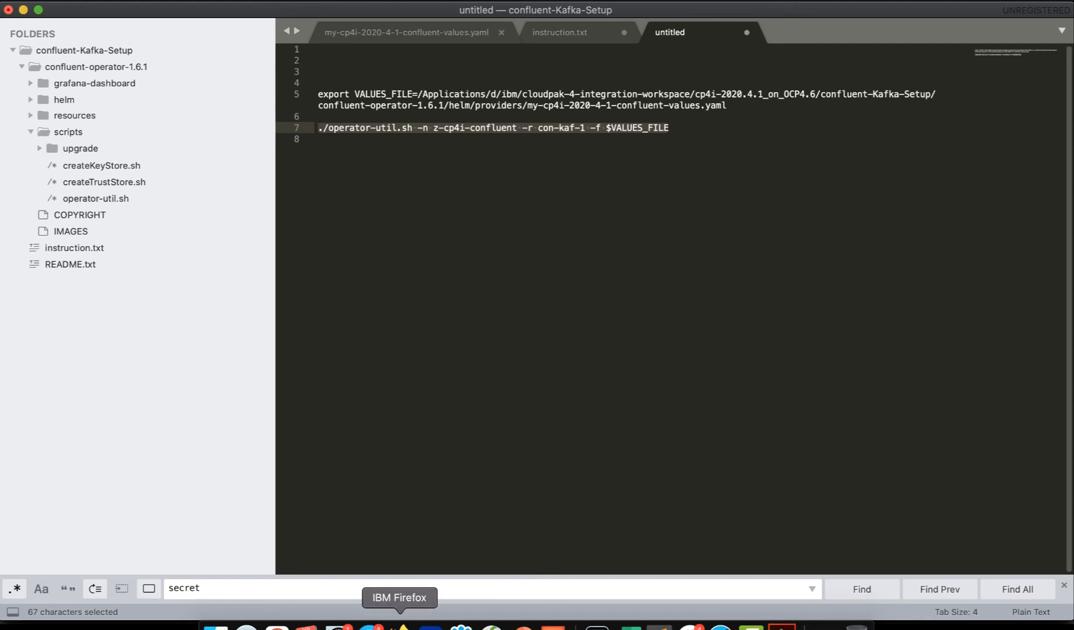
Switch to Firefox, view the kubectl commands under Configure client in the Cloud Pak Administration Hub, close them, and return to iTerm.
{"action": "left_click", "coordinate": [404, 625]}
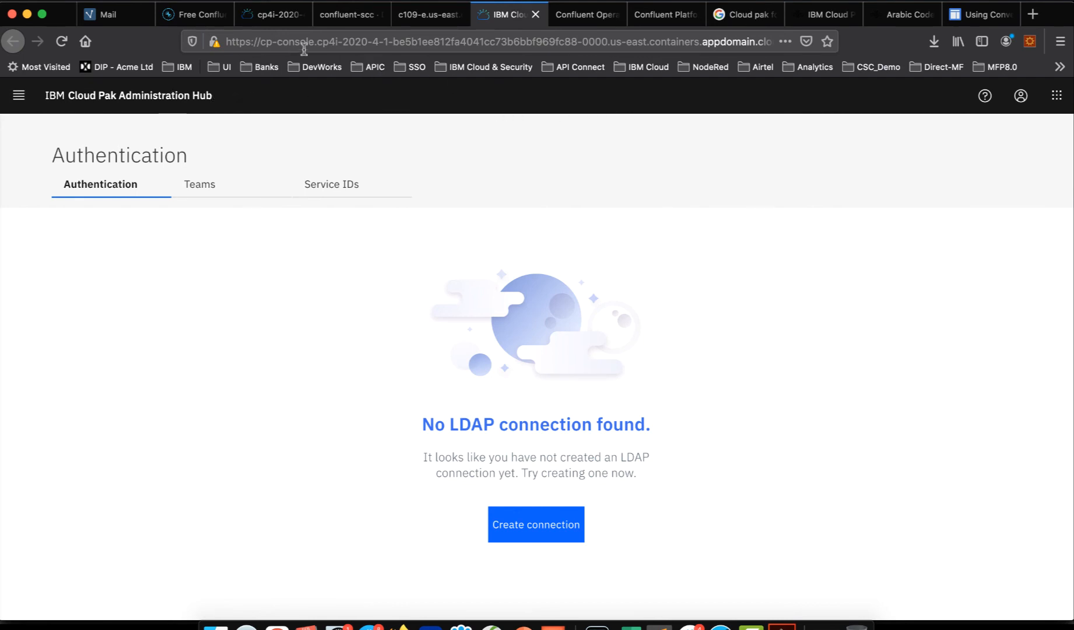
{"action": "left_click", "coordinate": [1021, 95]}
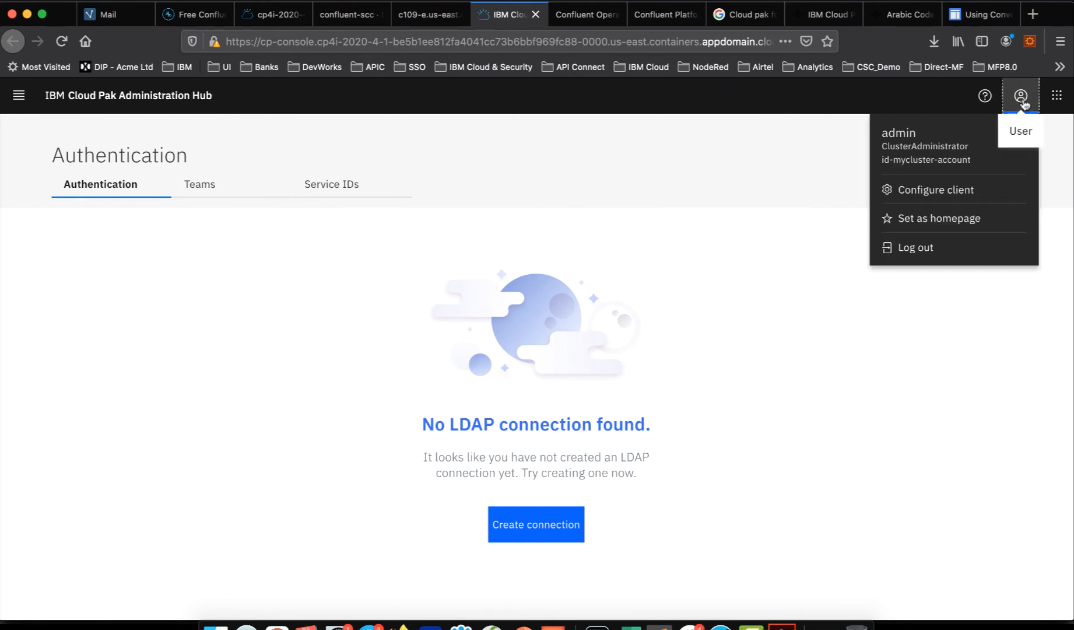
{"action": "left_click", "coordinate": [960, 194]}
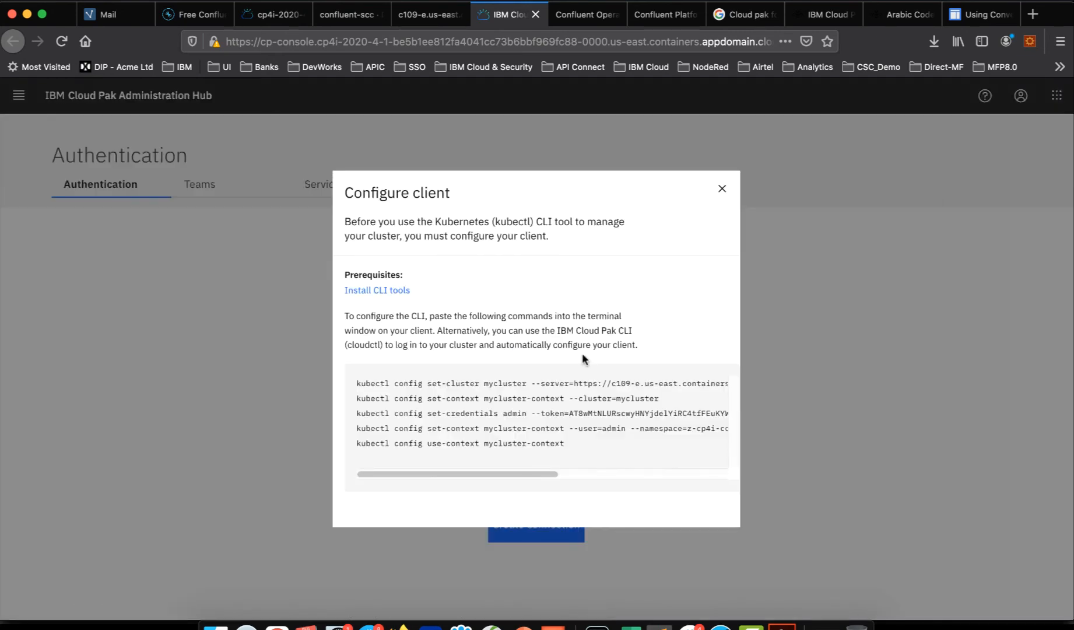
{"action": "double_click", "coordinate": [357, 382]}
{"action": "left_click", "coordinate": [579, 448], "text": "shift"}
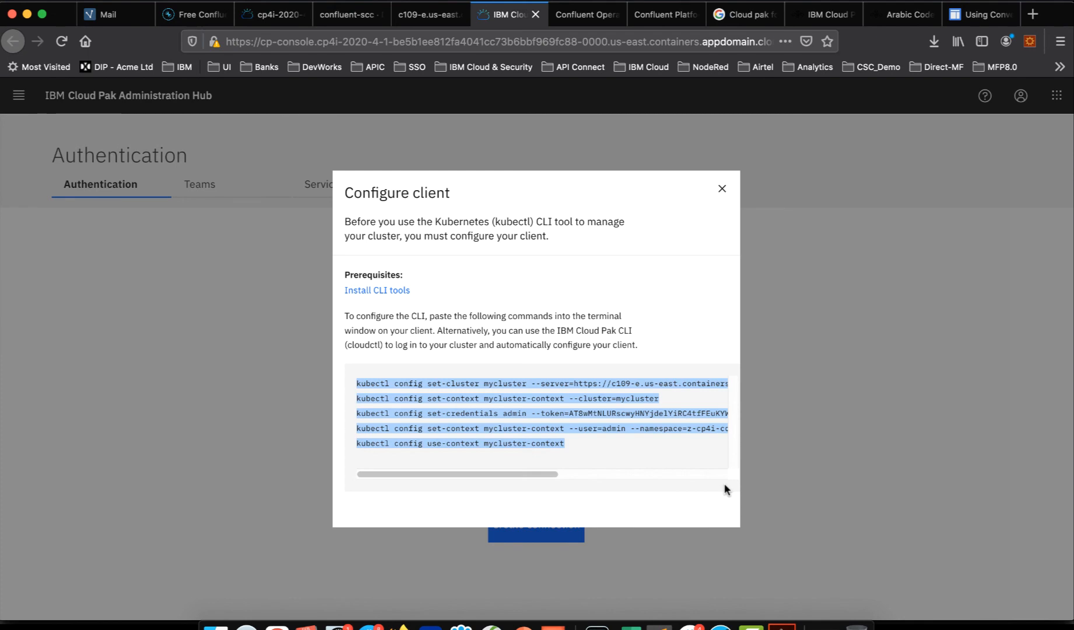
{"action": "left_click", "coordinate": [725, 195]}
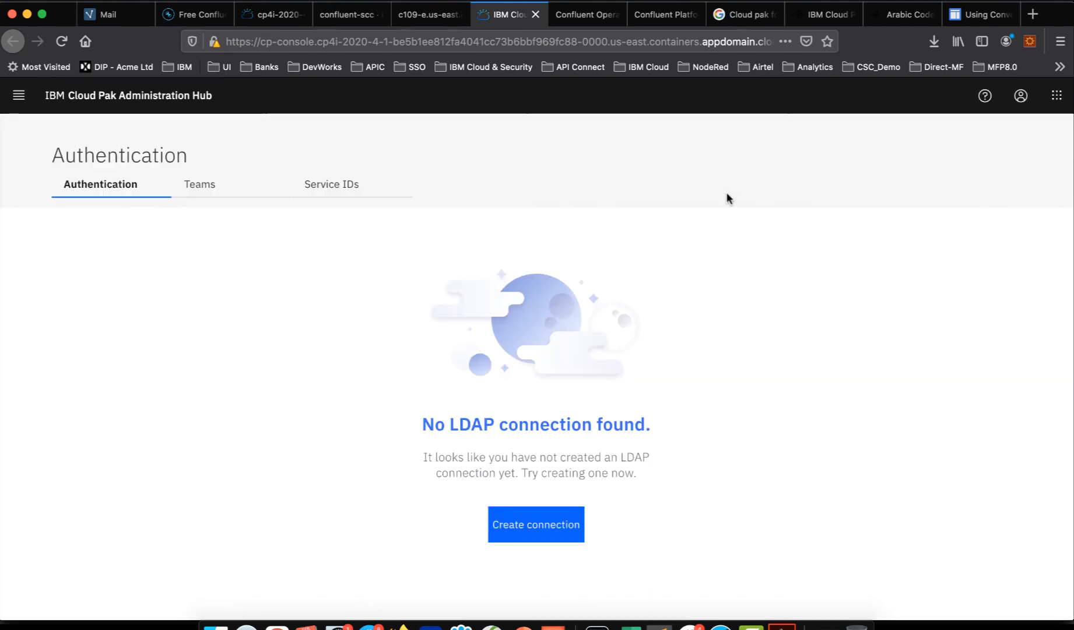
{"action": "left_click", "coordinate": [597, 626]}
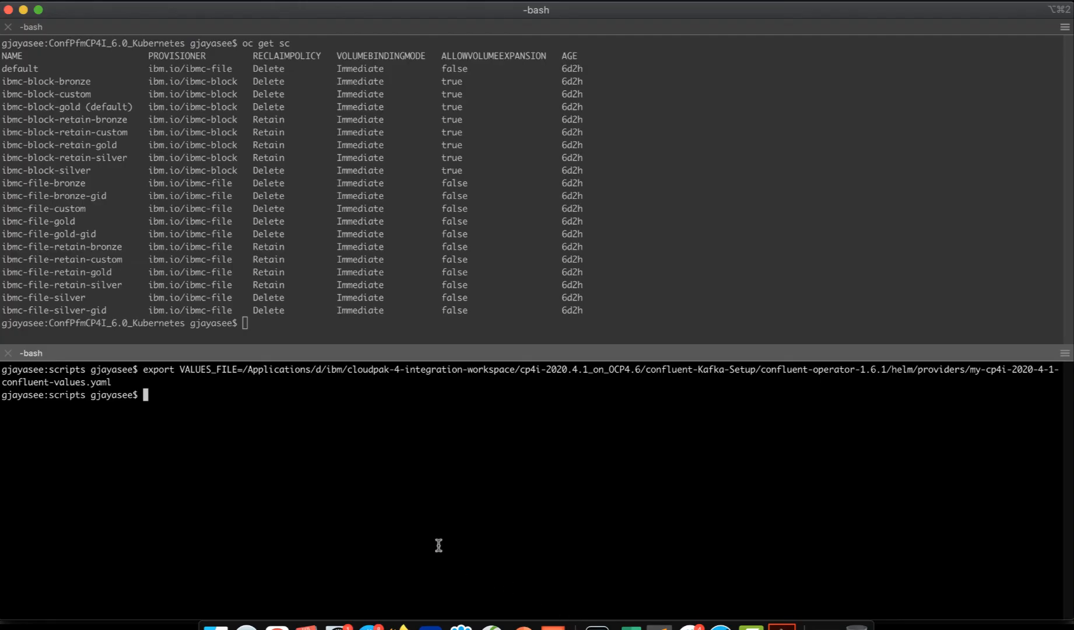
Run the copied kubectl config commands, including the admin credentials token, to set mycluster-context with the z-cp4i-confluent namespace.
{"action": "key", "text": "super+v"}
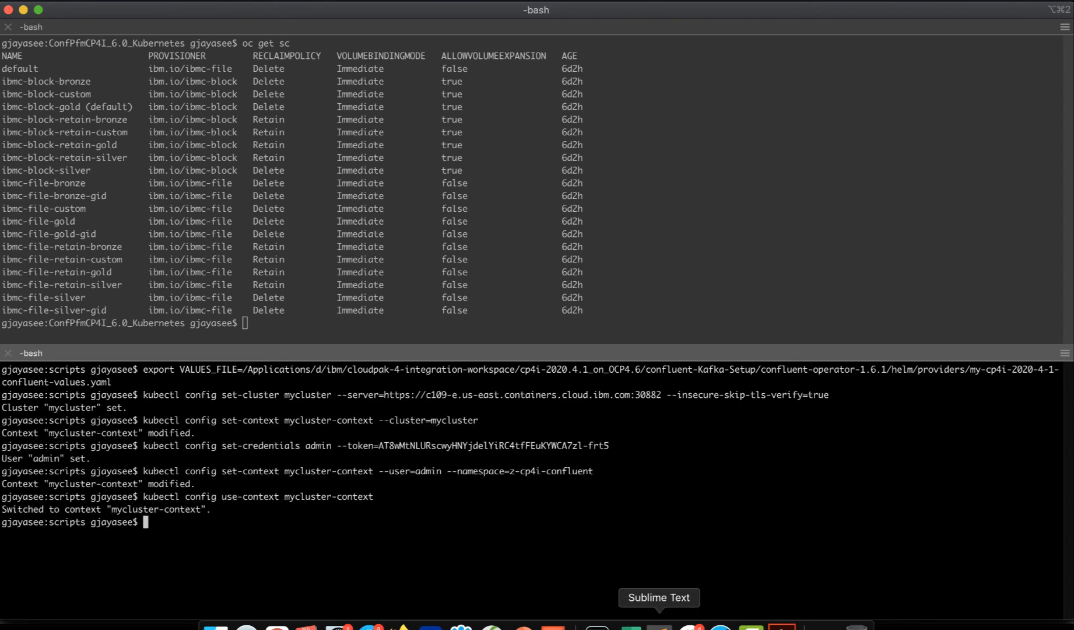
Copy the operator-util.sh command from Sublime Text and try running it in iTerm on a cleared screen with a taller terminal pane.
{"action": "left_click", "coordinate": [658, 627]}
{"action": "right_click", "coordinate": [610, 127]}
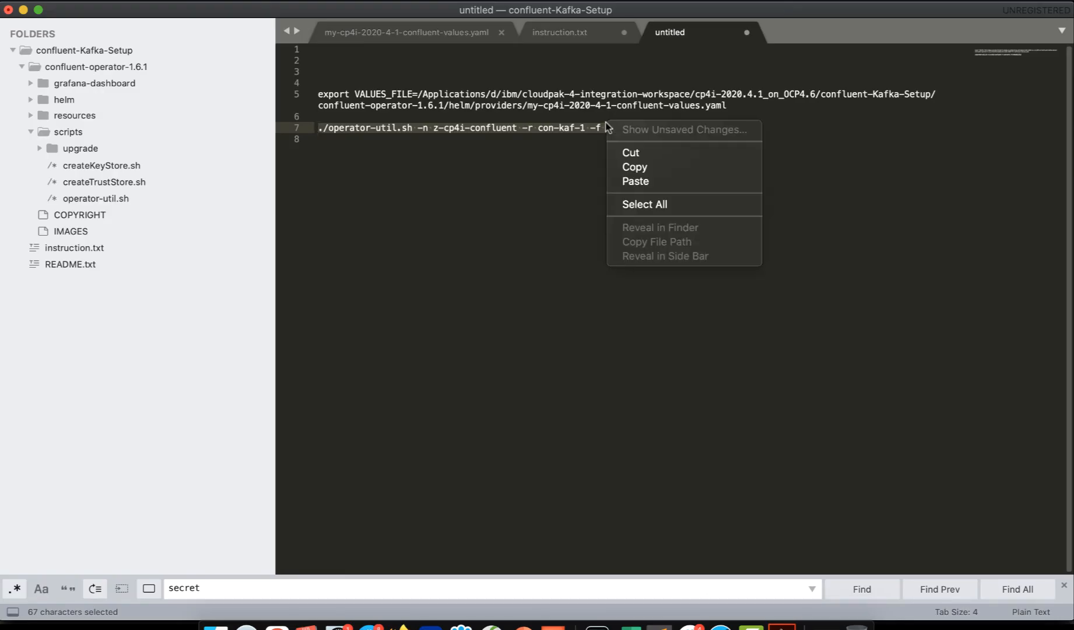
{"action": "left_click", "coordinate": [641, 167]}
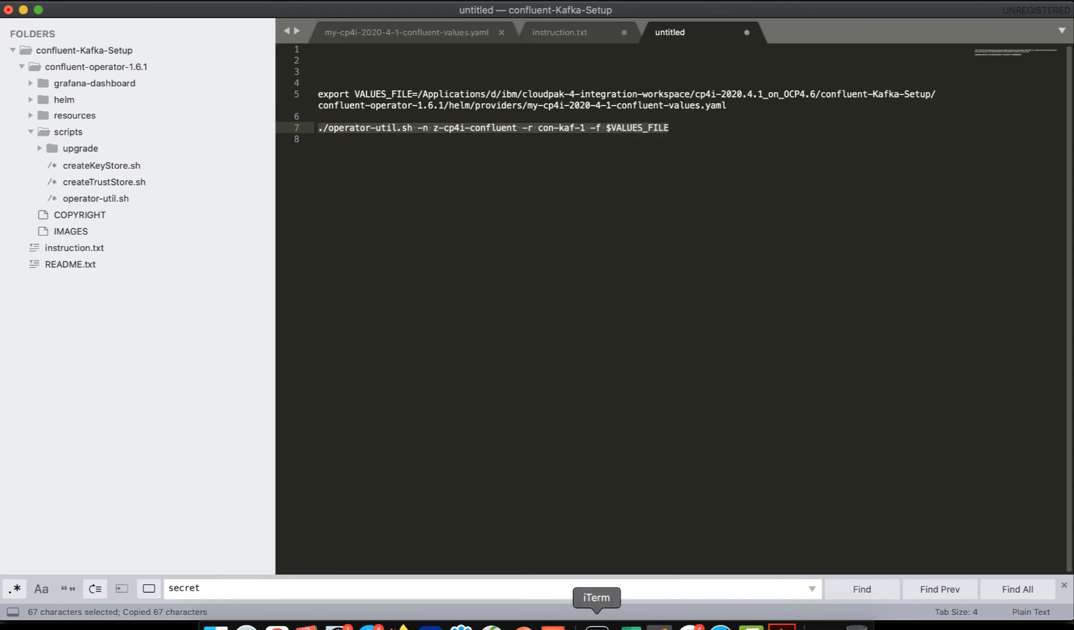
{"action": "left_click", "coordinate": [596, 626]}
{"action": "key", "text": "ctrl+l"}
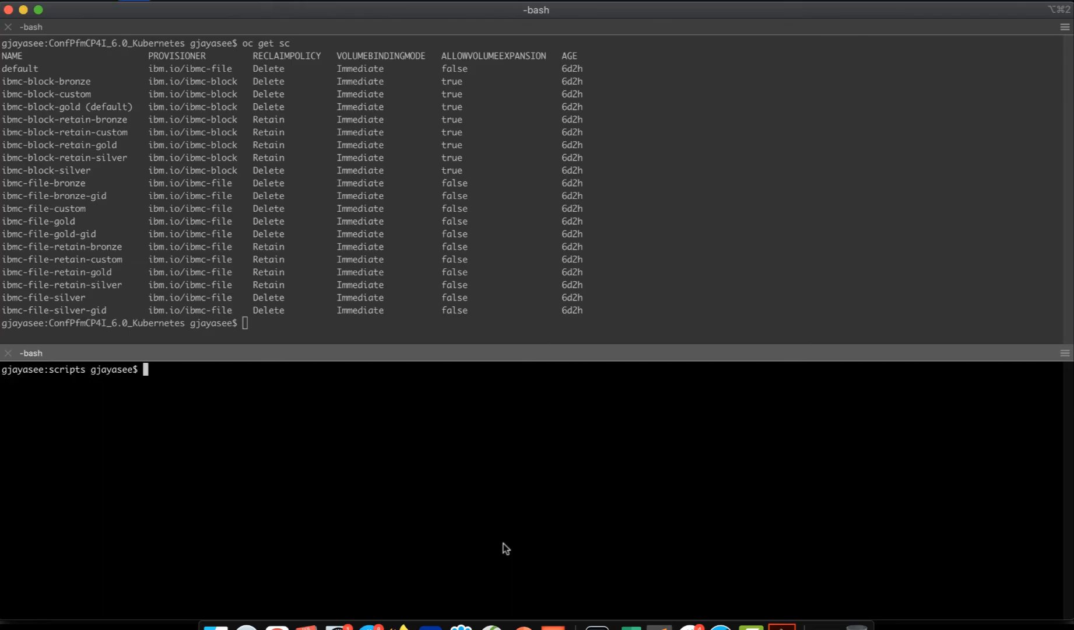
{"action": "key", "text": "super+v"}
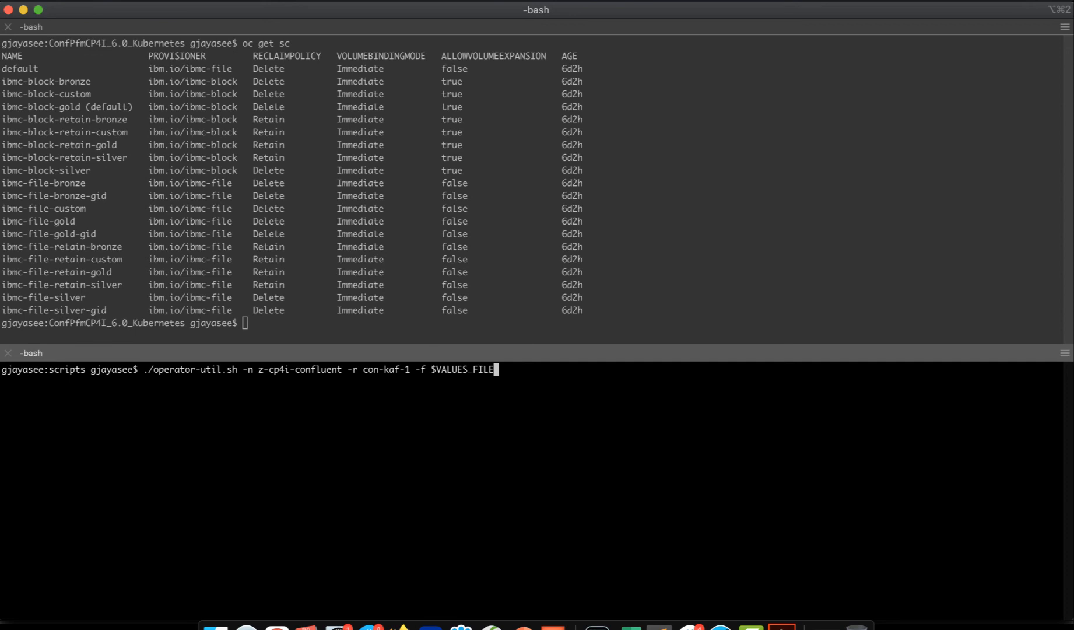
{"action": "key", "text": "Return"}
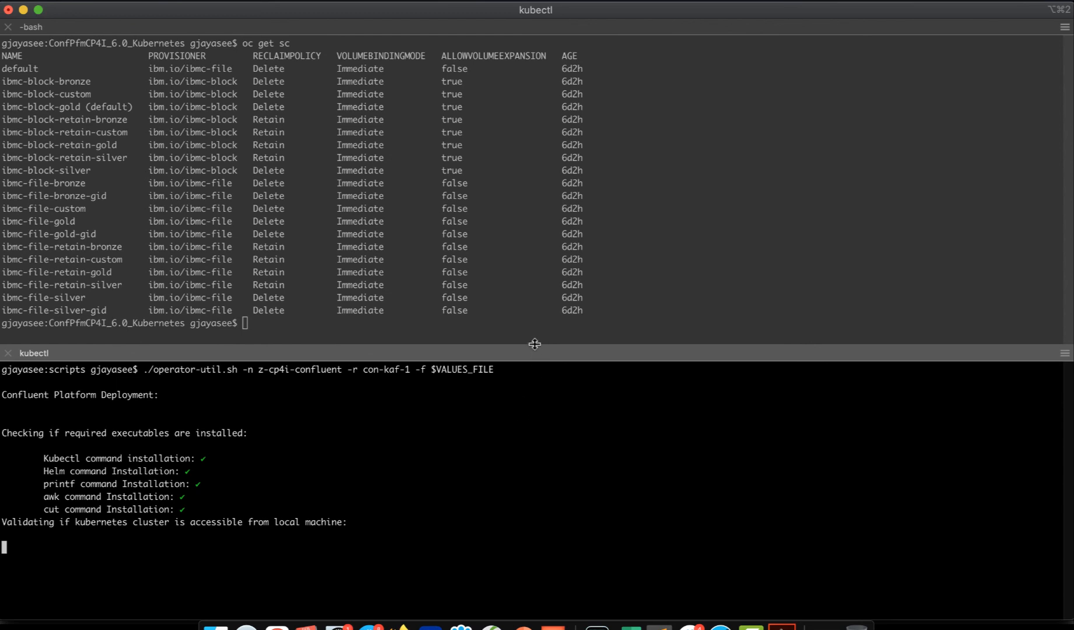
{"action": "left_click_drag", "start_coordinate": [535, 344], "coordinate": [541, 326]}
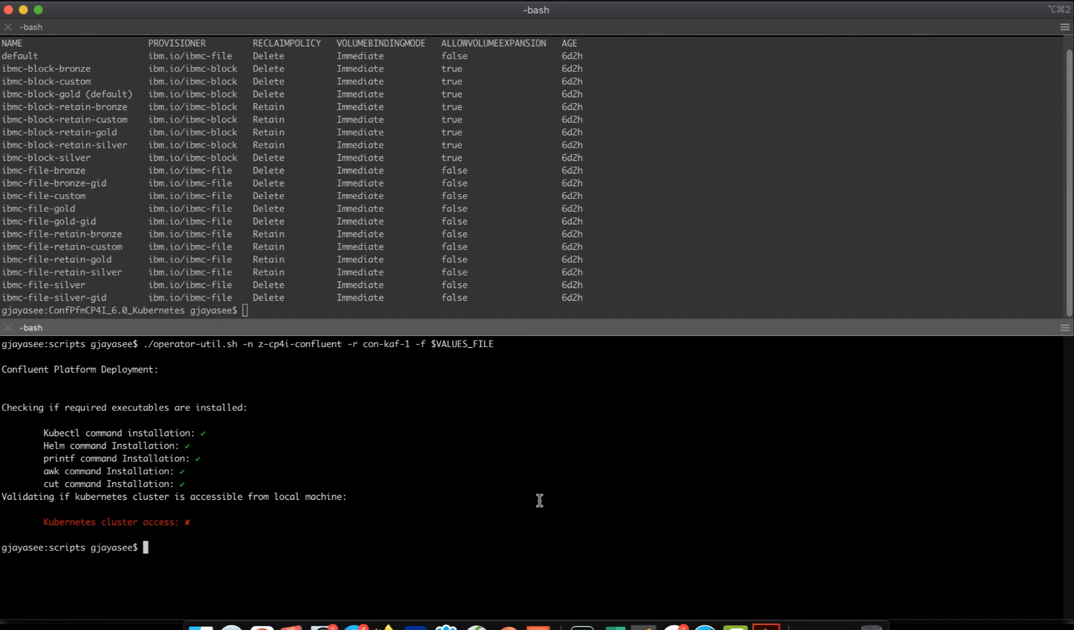
Log in to the OpenShift cluster with the copied oc login command and its API token, and enlarge the working terminal pane.
{"action": "key", "text": "super+v"}
{"action": "key", "text": "Return"}
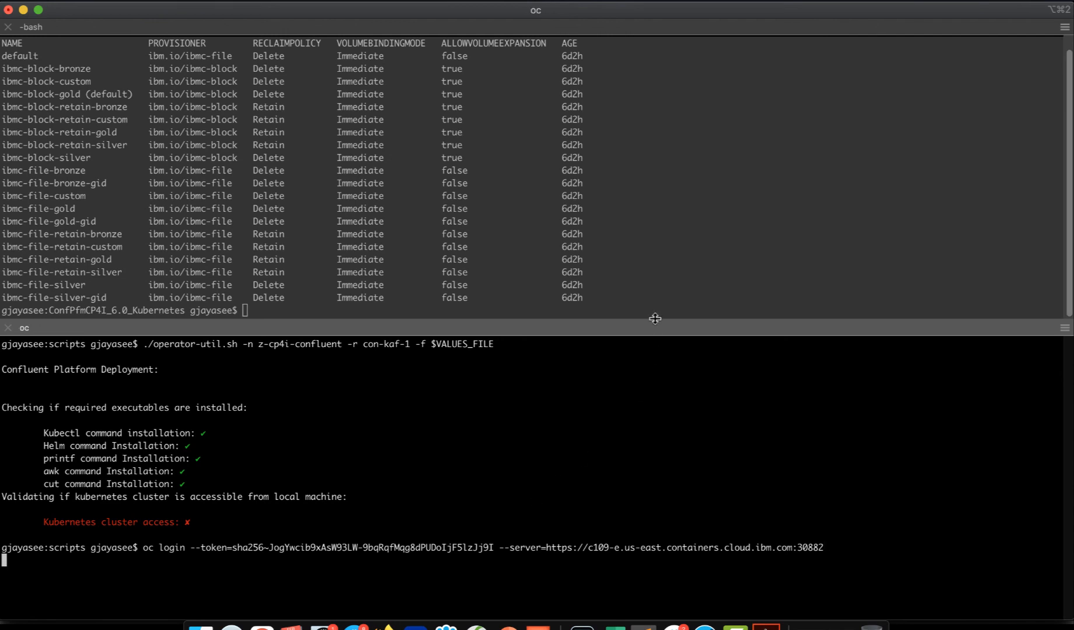
{"action": "left_click_drag", "start_coordinate": [655, 316], "coordinate": [661, 181]}
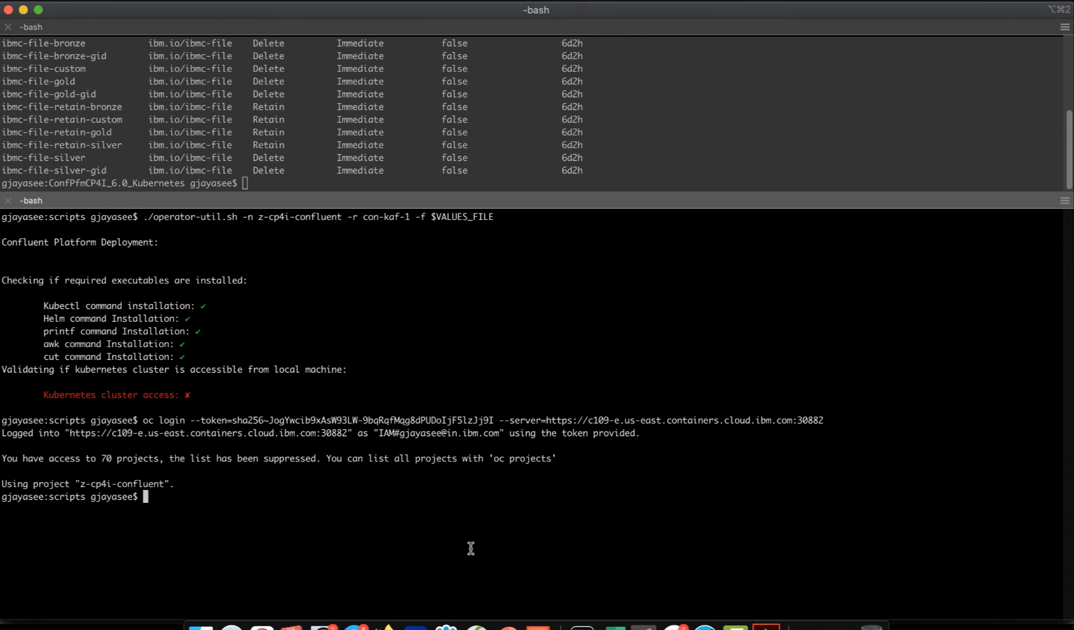
Rerun ./operator-util.sh with namespace z-cp4i-confluent, release prefix con-kaf-1 and $VALUES_FILE.
{"action": "key", "text": "Up"}
{"action": "key", "text": "Up"}
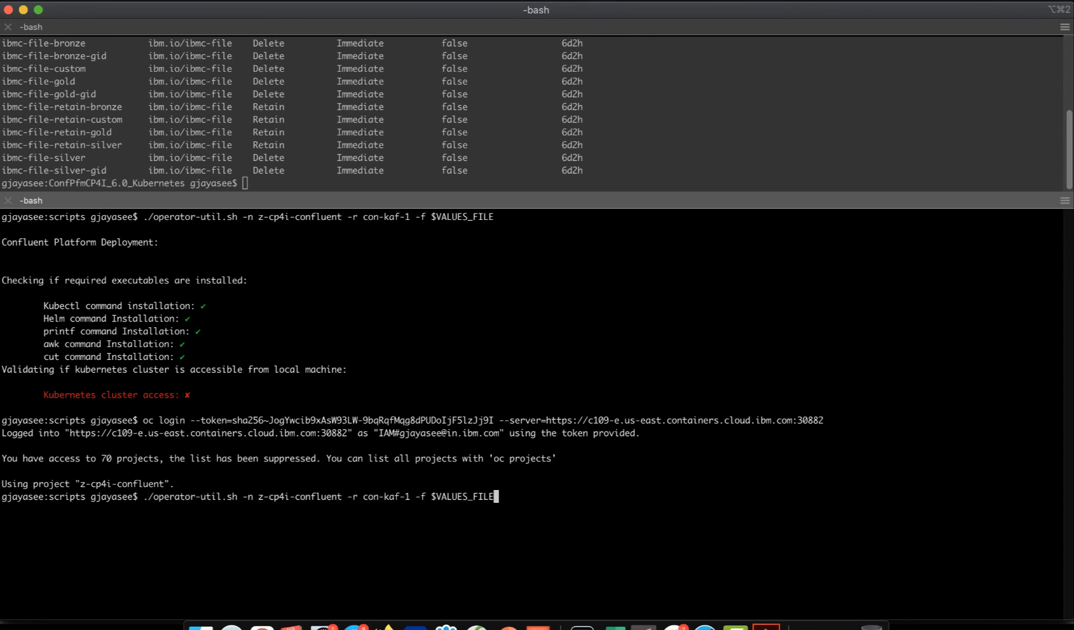
{"action": "key", "text": "Return"}
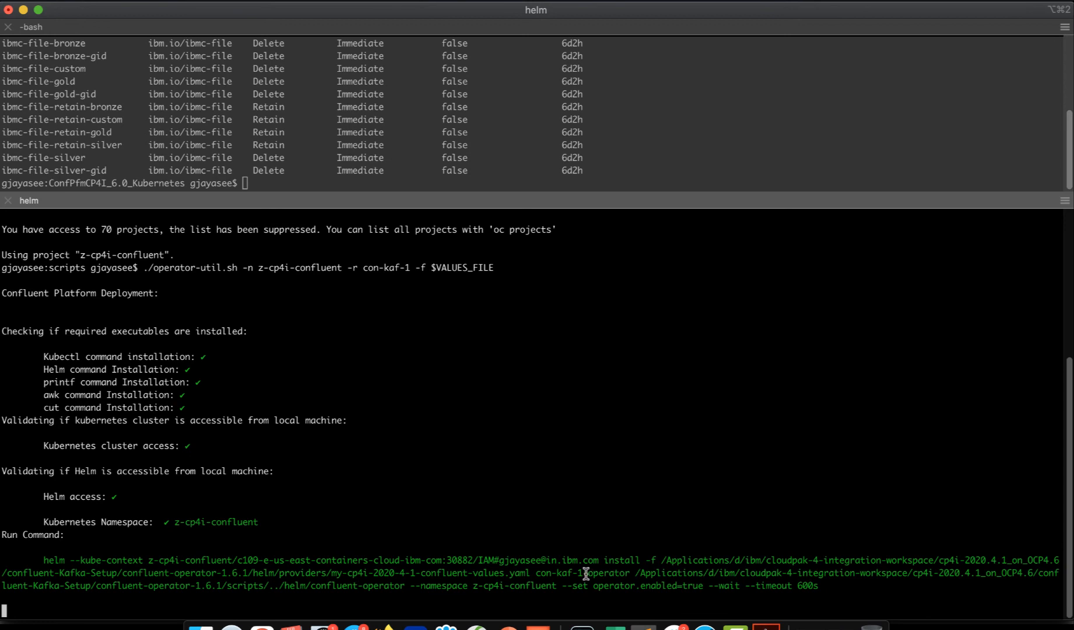
Highlight the con-kaf-1 and zk release names in the helm output, then switch to Firefox and view the OpenShift project's pods.
{"action": "left_click_drag", "start_coordinate": [583, 574], "coordinate": [537, 576]}
{"action": "left_click", "coordinate": [608, 575]}
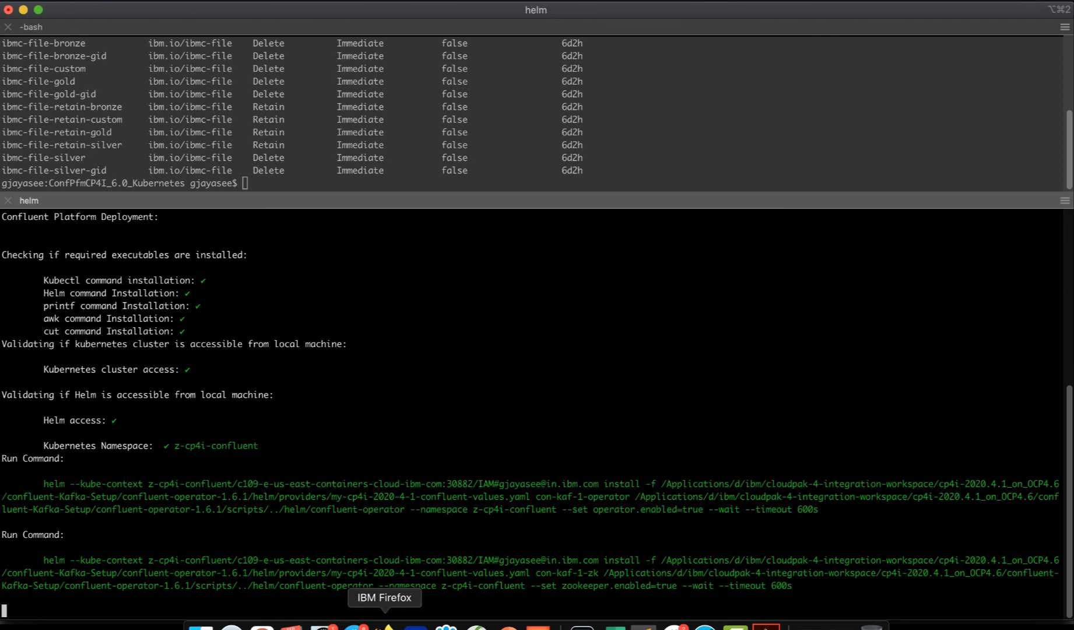
{"action": "double_click", "coordinate": [592, 572]}
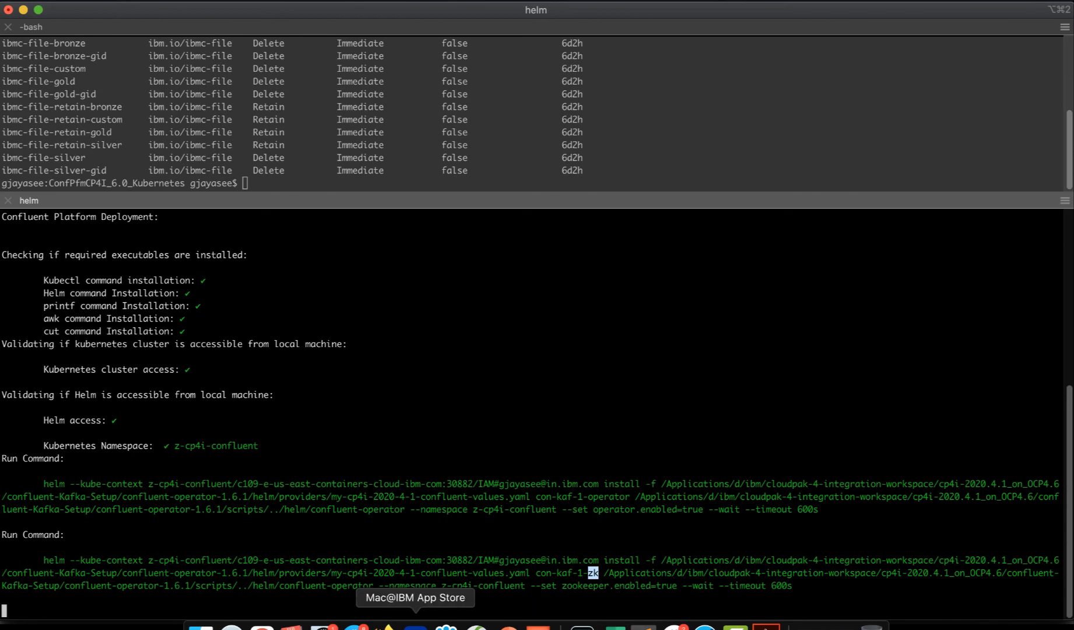
{"action": "left_click", "coordinate": [385, 624]}
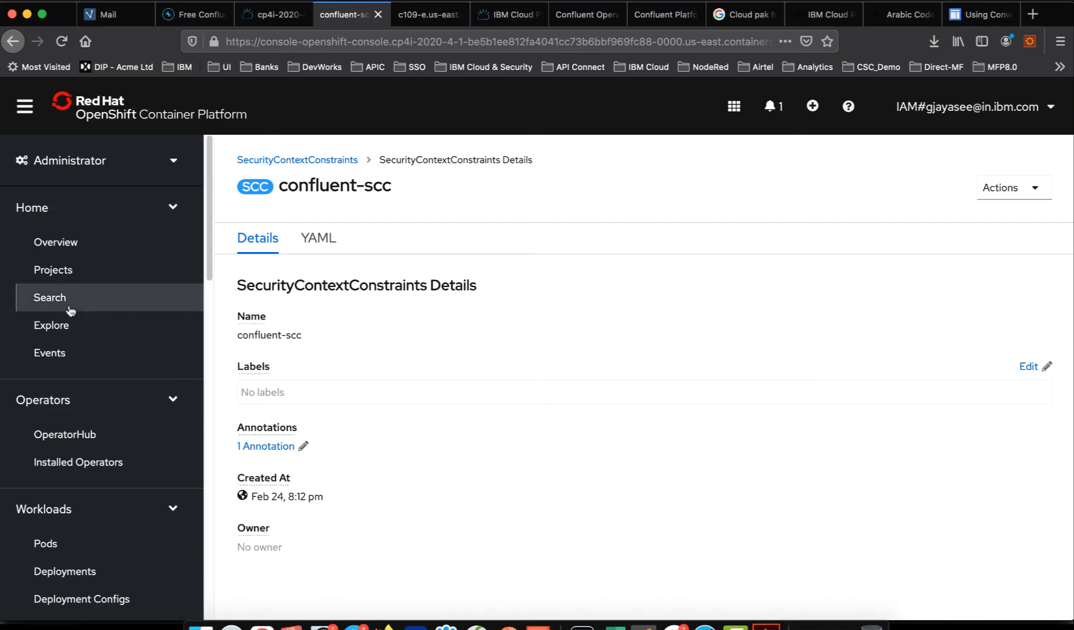
{"action": "left_click", "coordinate": [48, 545]}
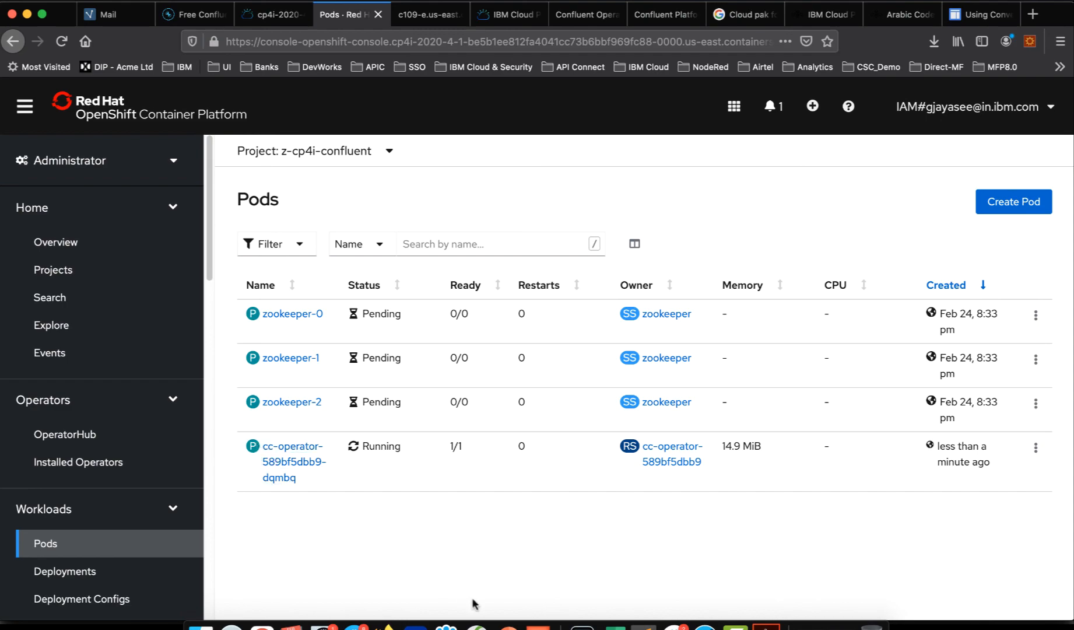
Switch to iTerm and highlight kafka in the helm install command, then return to Firefox to check the pods list.
{"action": "left_click", "coordinate": [581, 624]}
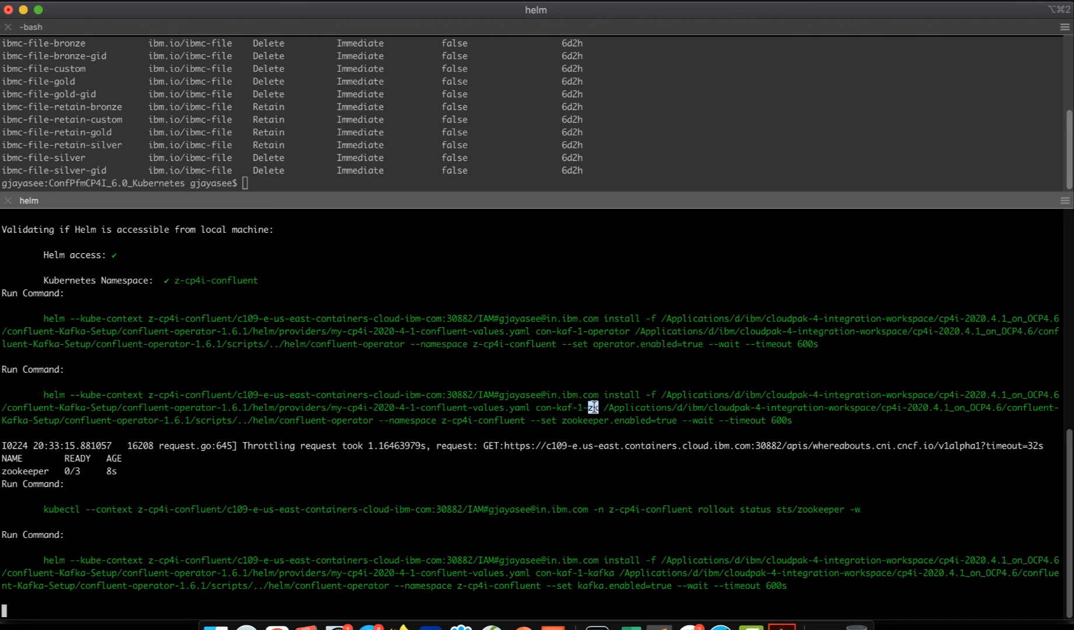
{"action": "double_click", "coordinate": [602, 572]}
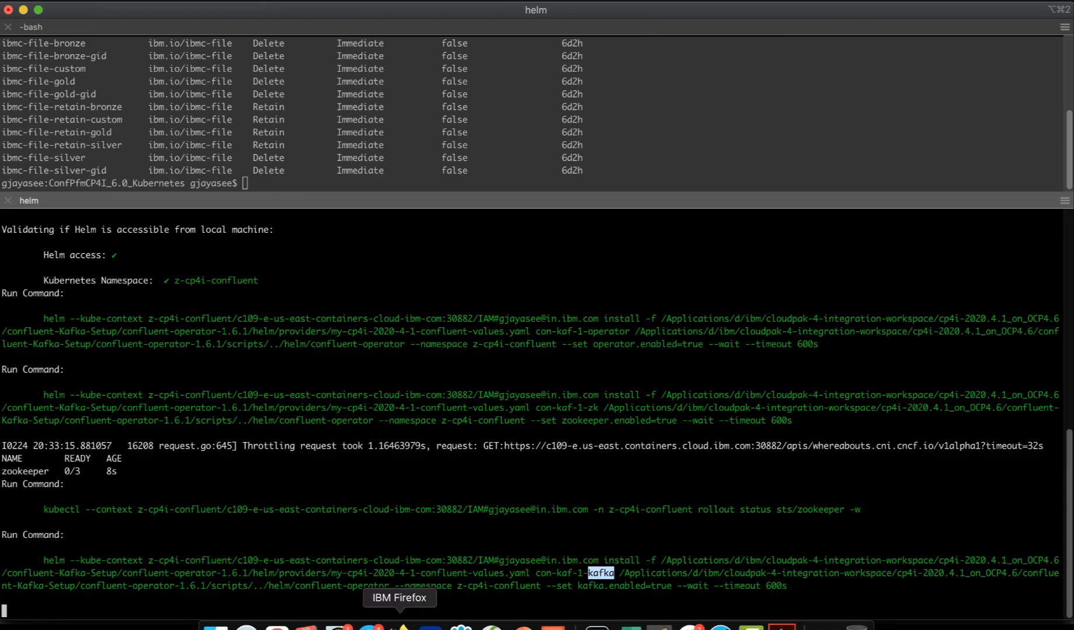
{"action": "left_click", "coordinate": [401, 625]}
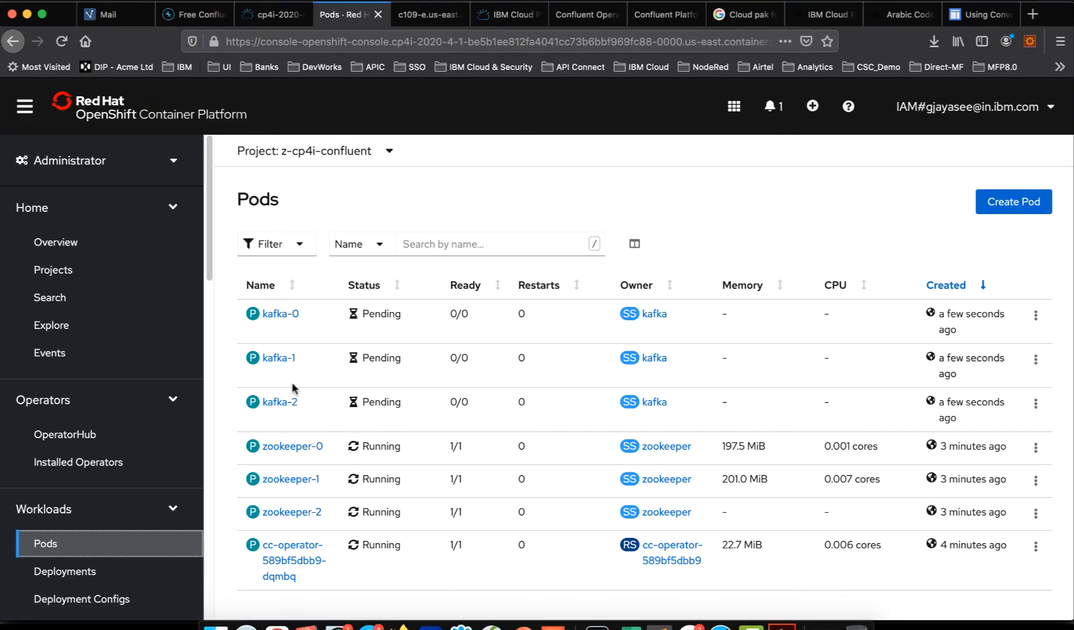
{"action": "scroll", "coordinate": [136, 509], "scroll_direction": "down", "scroll_amount": 3}
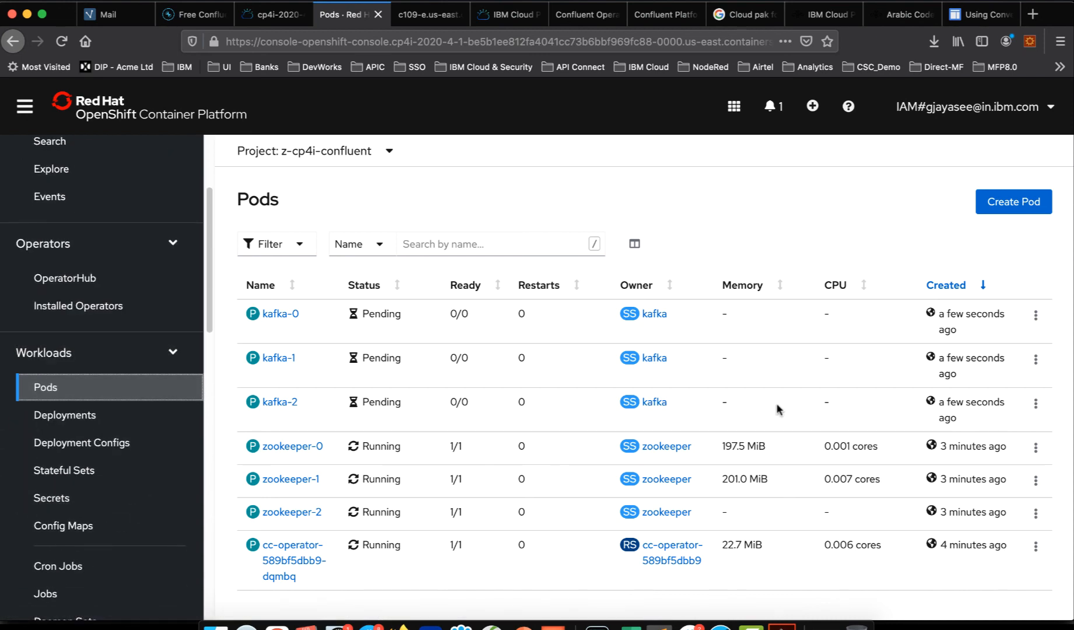
Examine the kafka-0 pod's events, highlighting the registry, confluentinc and cp-server-operator parts of its container image path.
{"action": "left_click", "coordinate": [282, 314]}
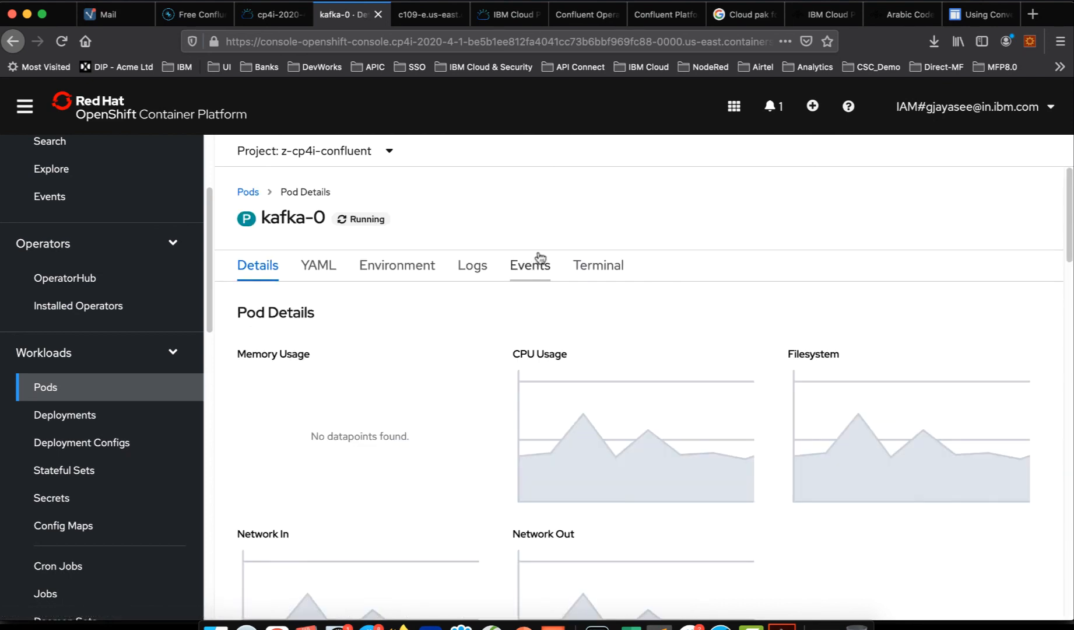
{"action": "left_click", "coordinate": [542, 271]}
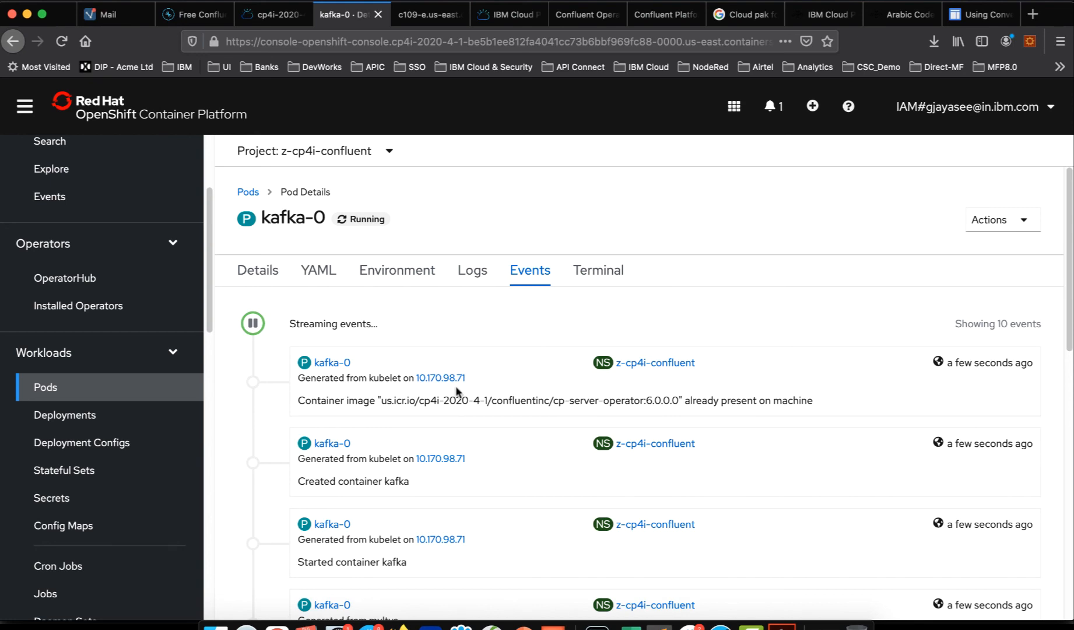
{"action": "left_click_drag", "start_coordinate": [380, 400], "coordinate": [548, 400]}
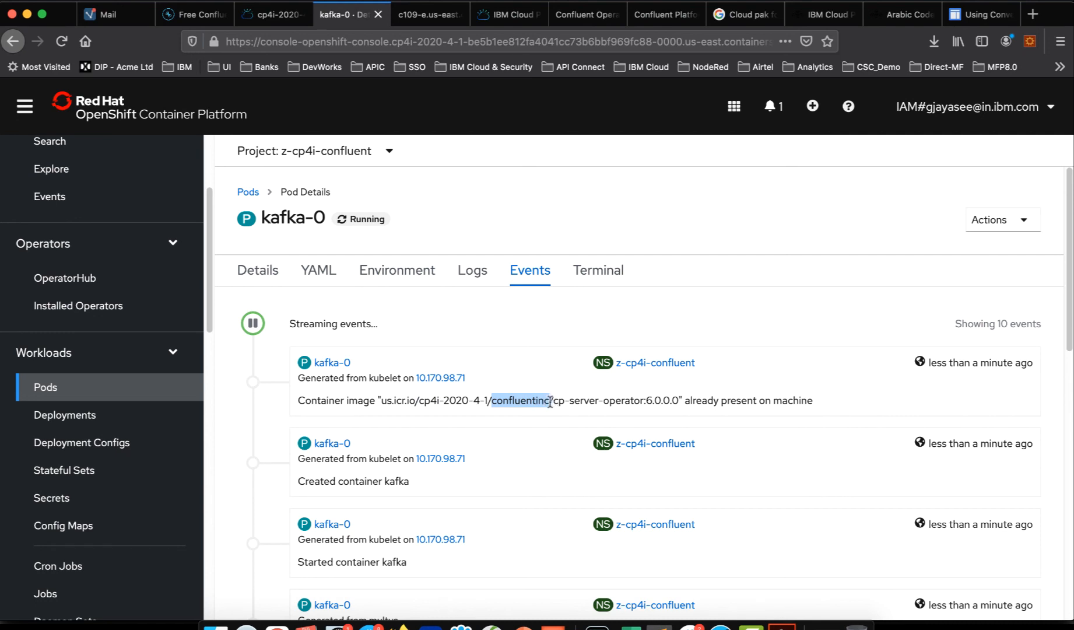
{"action": "left_click_drag", "start_coordinate": [381, 401], "coordinate": [679, 397]}
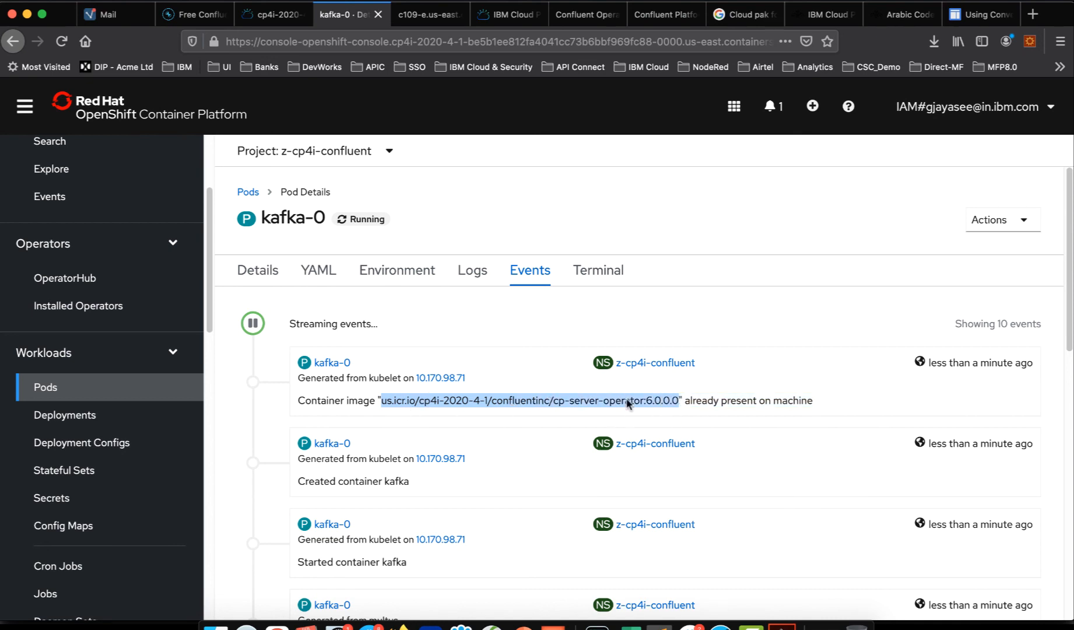
{"action": "left_click", "coordinate": [580, 400]}
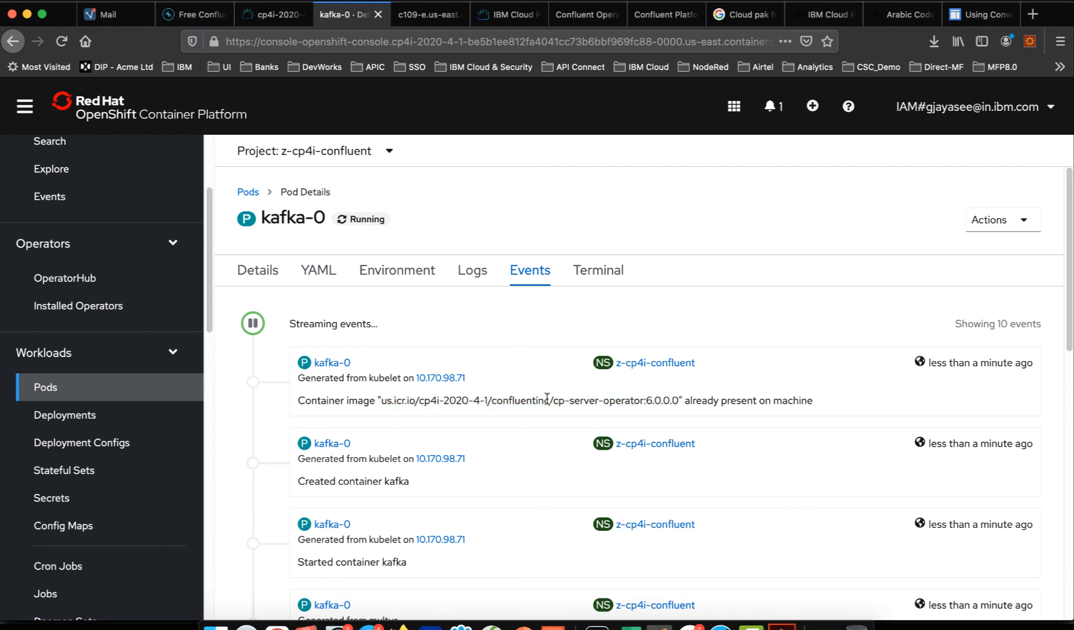
{"action": "left_click_drag", "start_coordinate": [554, 399], "coordinate": [645, 400]}
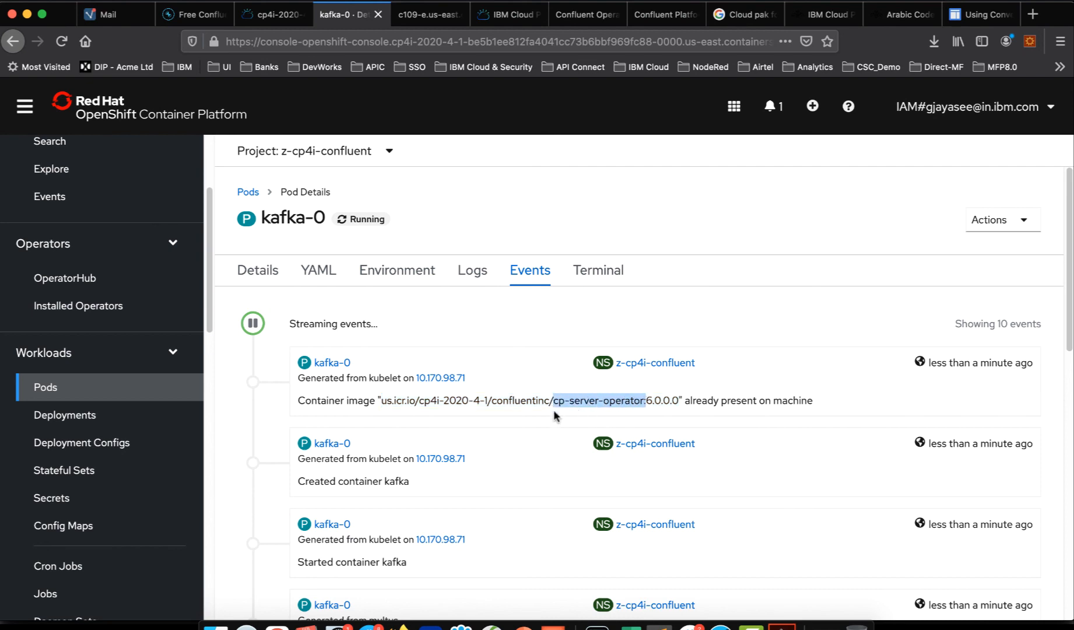
{"action": "double_click", "coordinate": [512, 399]}
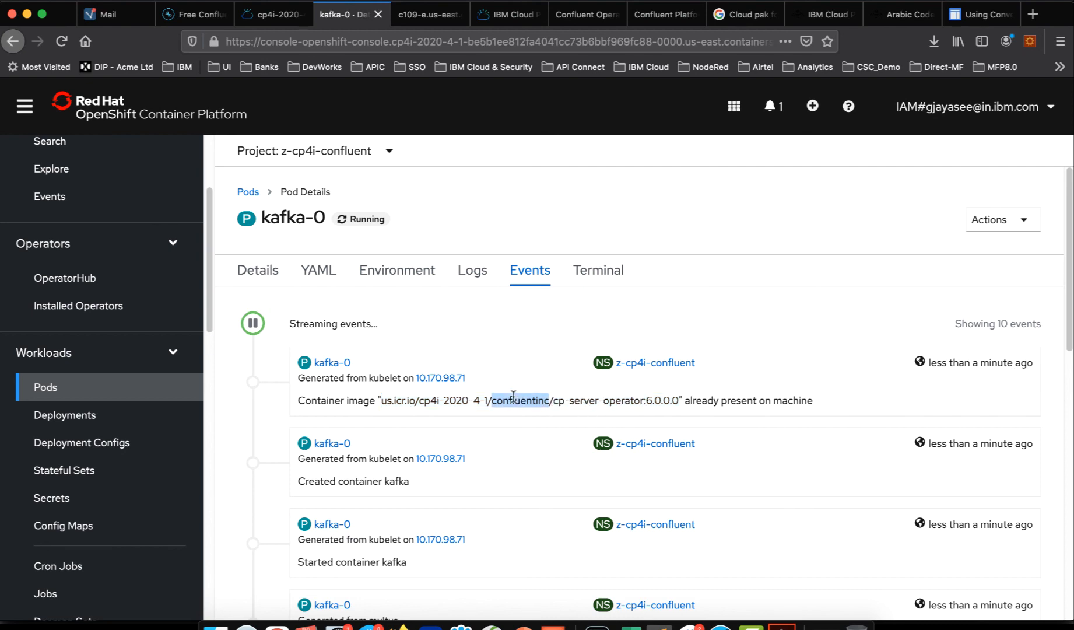
{"action": "left_click_drag", "start_coordinate": [488, 400], "coordinate": [377, 399]}
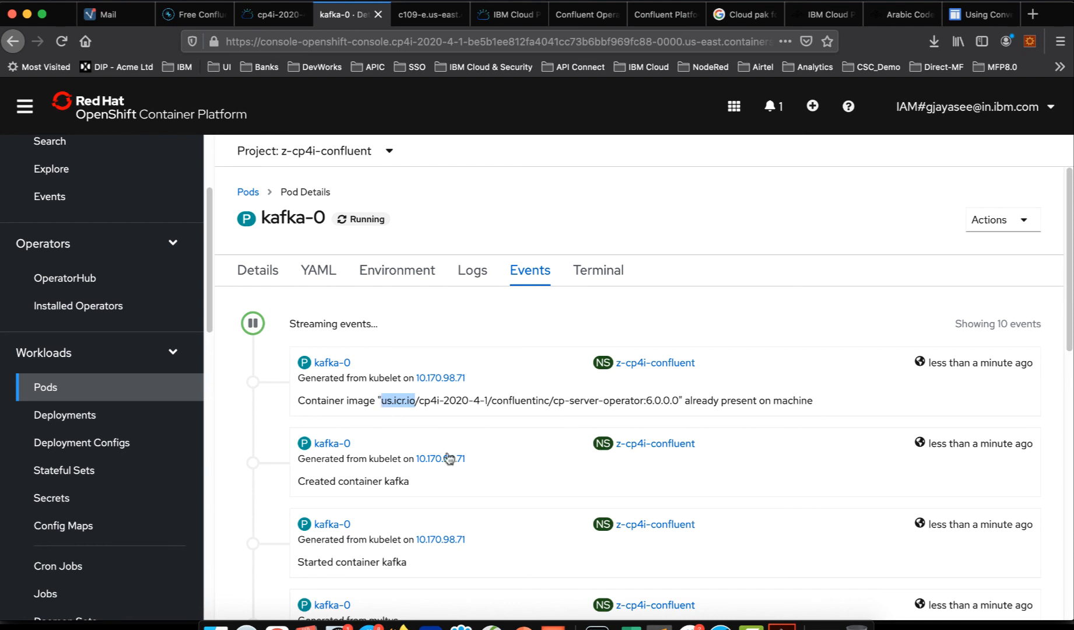
Review the status of the project's pods, then switch to iTerm to check the deployment script's rollout output.
{"action": "left_click", "coordinate": [73, 389]}
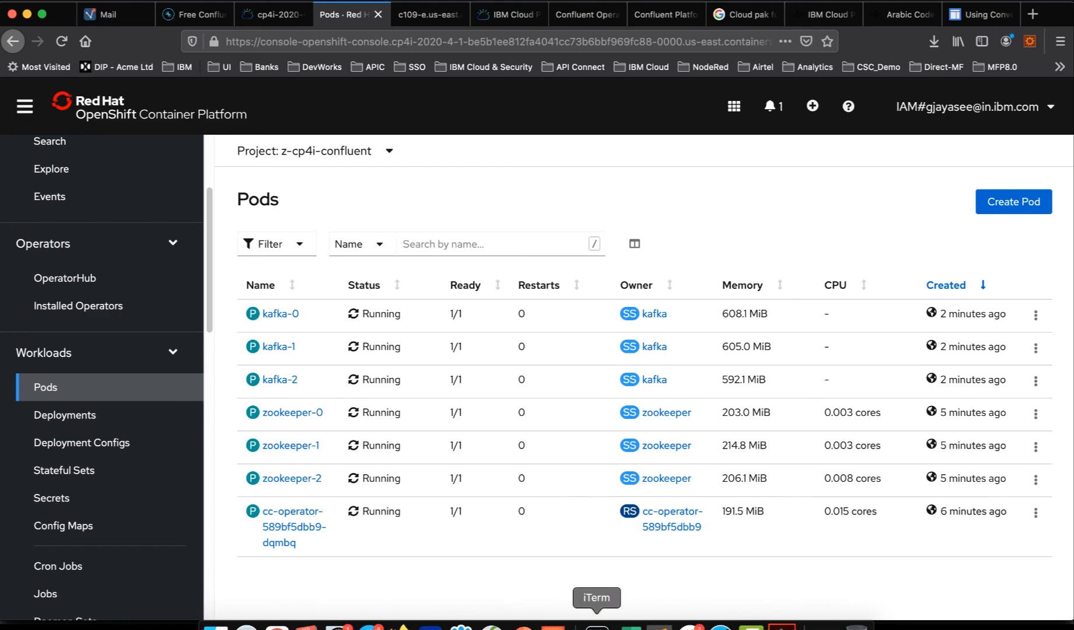
{"action": "left_click", "coordinate": [596, 626]}
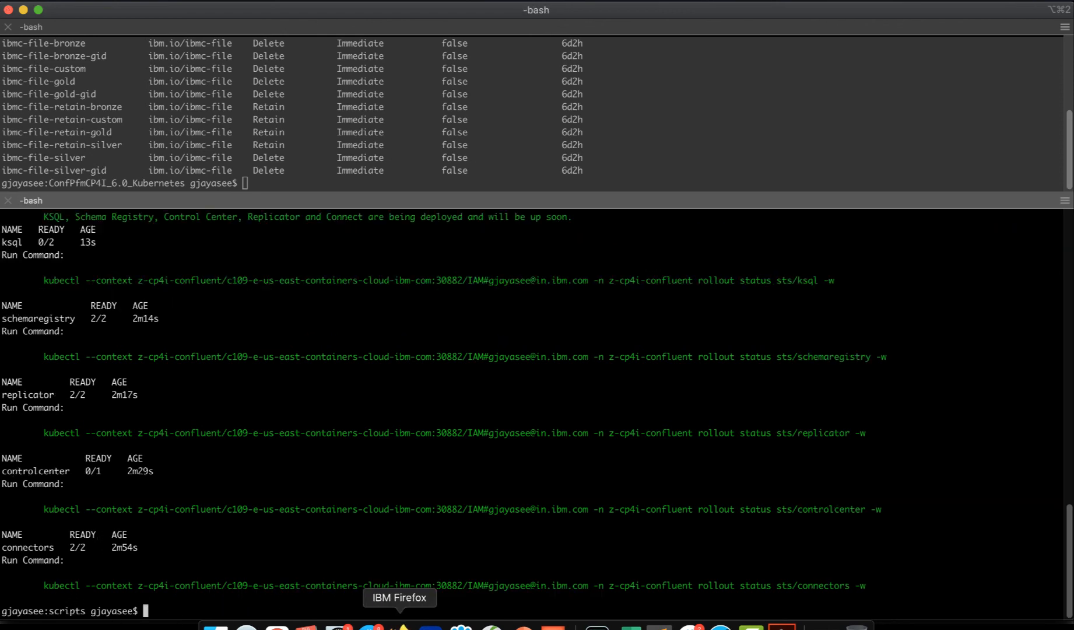
{"action": "left_click", "coordinate": [399, 625]}
{"action": "left_click", "coordinate": [596, 626]}
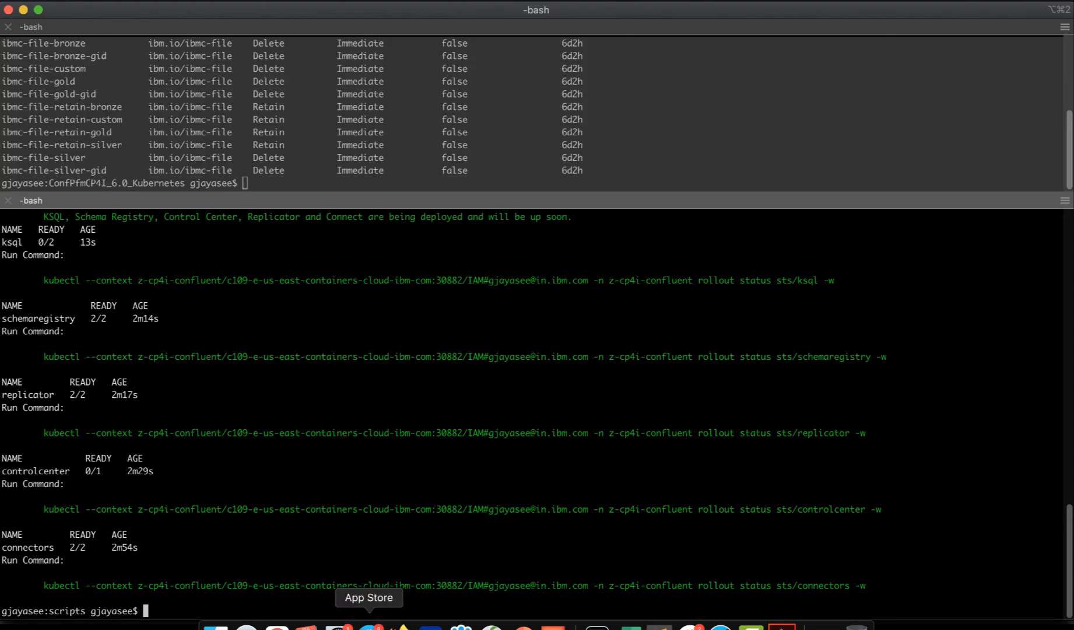
Switch to Firefox and review all deployed Confluent pods, highlighting the creation age of the cc-operator pod.
{"action": "left_click", "coordinate": [399, 626]}
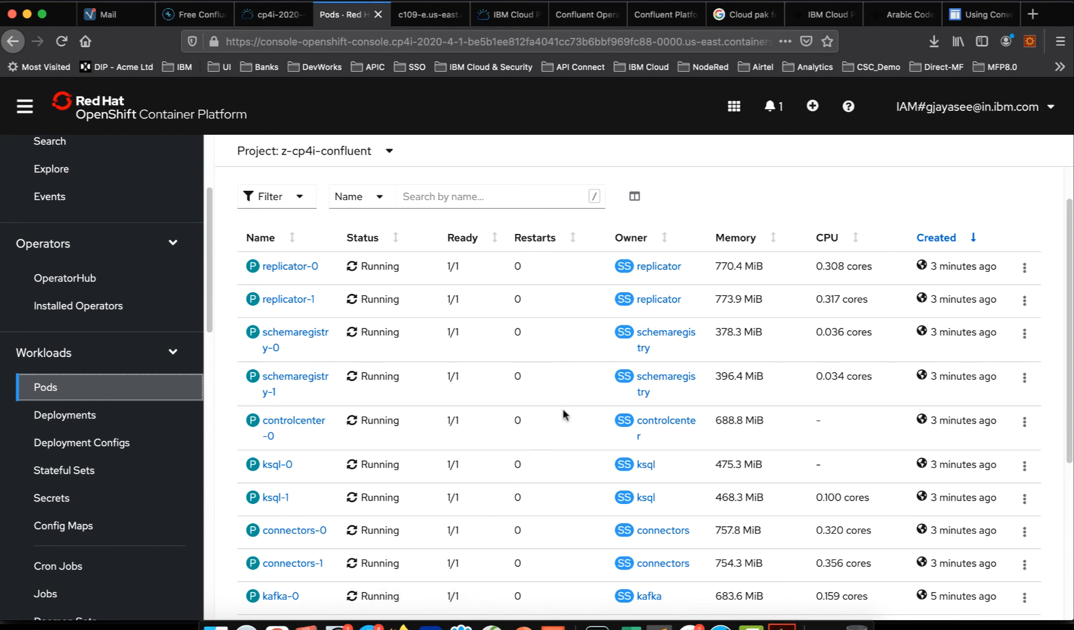
{"action": "scroll", "coordinate": [557, 411], "scroll_direction": "down", "scroll_amount": 5}
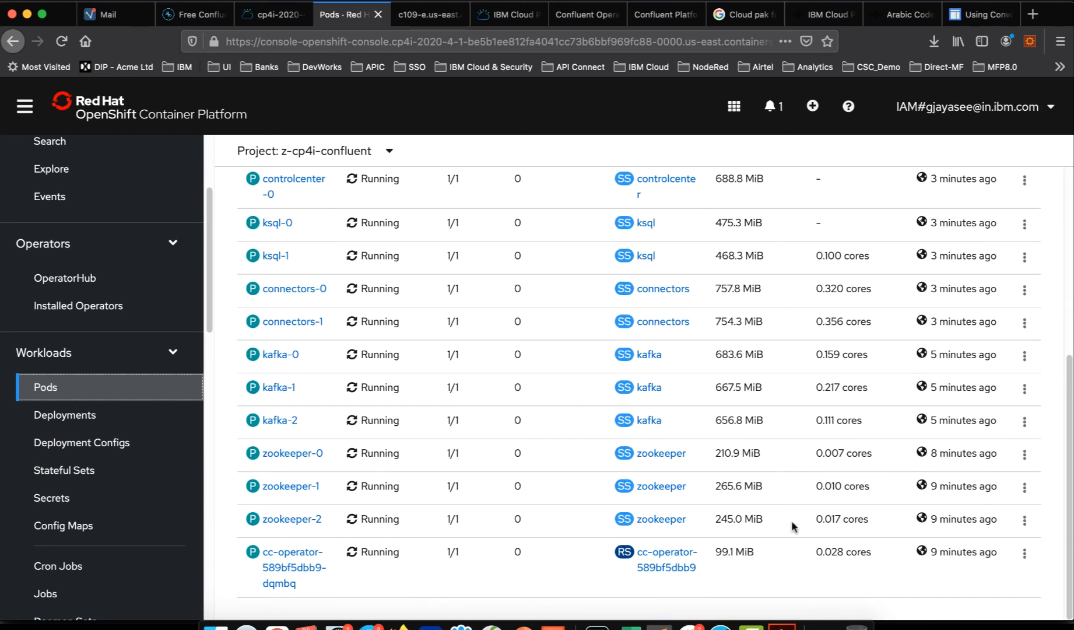
{"action": "mouse_move", "coordinate": [942, 553]}
{"action": "left_click_drag", "start_coordinate": [940, 554], "coordinate": [994, 555]}
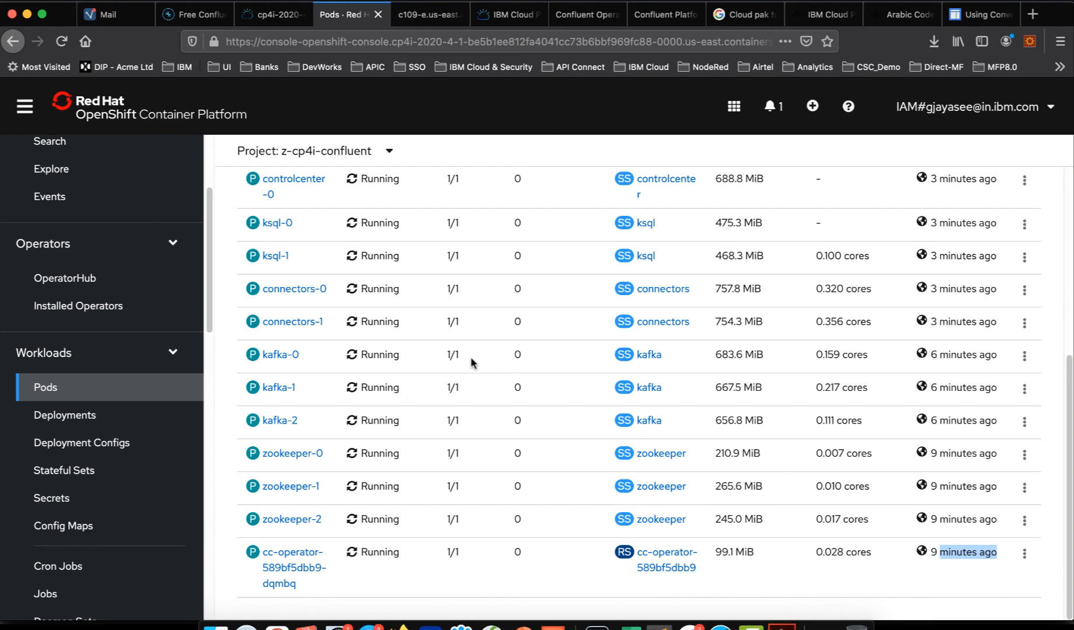
{"action": "scroll", "coordinate": [470, 356], "scroll_direction": "up", "scroll_amount": 2}
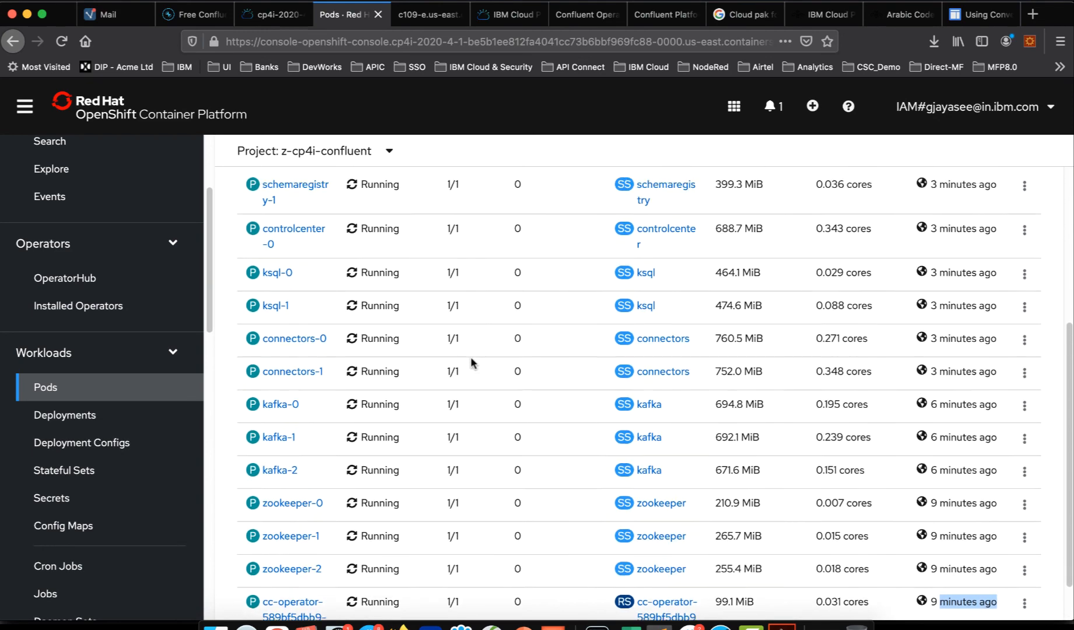
{"action": "scroll", "coordinate": [471, 362], "scroll_direction": "up", "scroll_amount": 5}
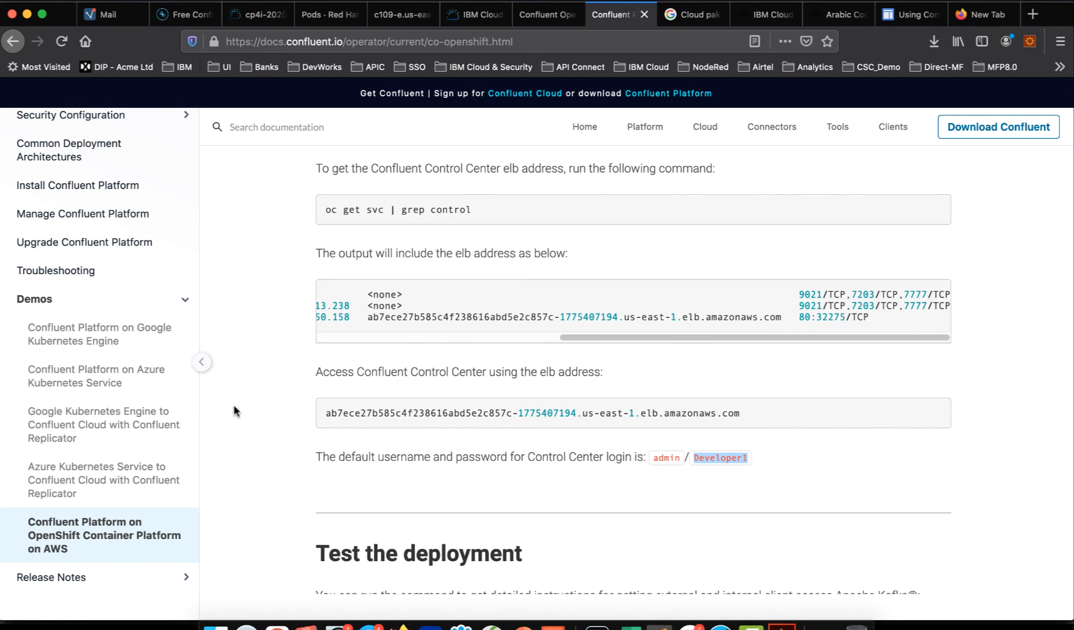
Review the OpenShift guide's deployment verification section and locate the guide under Demos in the Confluent Operator Quick Start documentation.
{"action": "scroll", "coordinate": [231, 379], "scroll_direction": "up", "scroll_amount": 6}
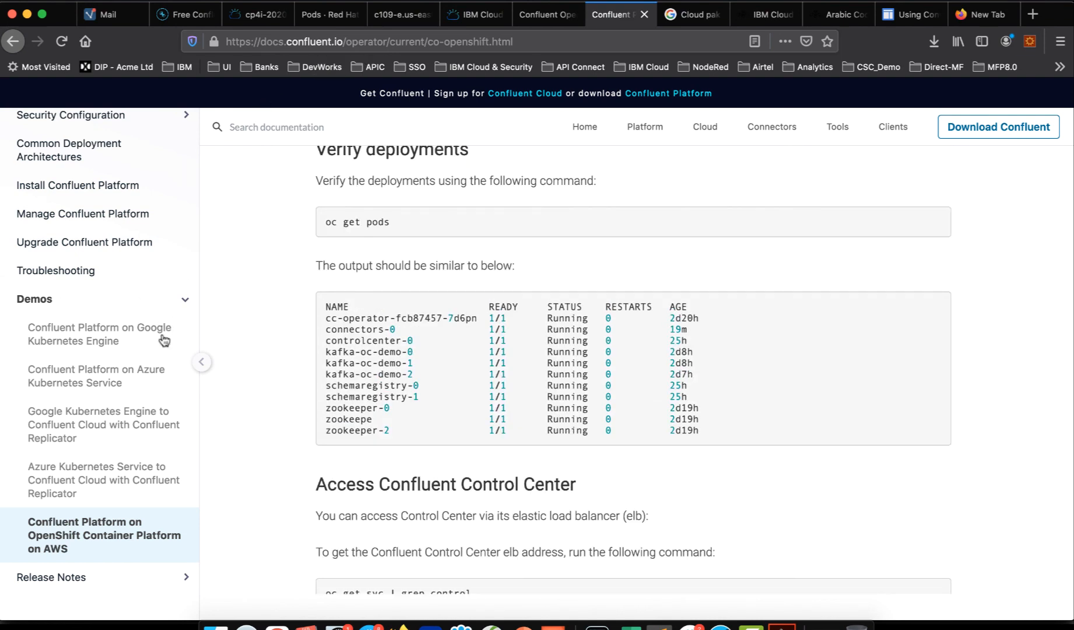
{"action": "scroll", "coordinate": [104, 258], "scroll_direction": "up", "scroll_amount": 4}
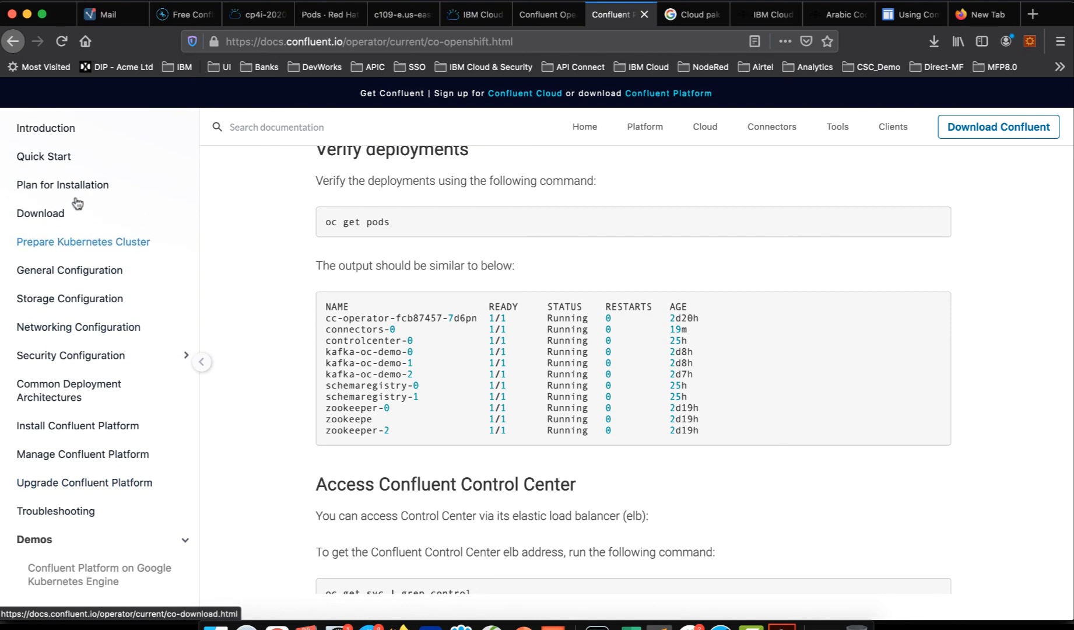
{"action": "scroll", "coordinate": [78, 198], "scroll_direction": "up", "scroll_amount": 1}
{"action": "left_click", "coordinate": [545, 14]}
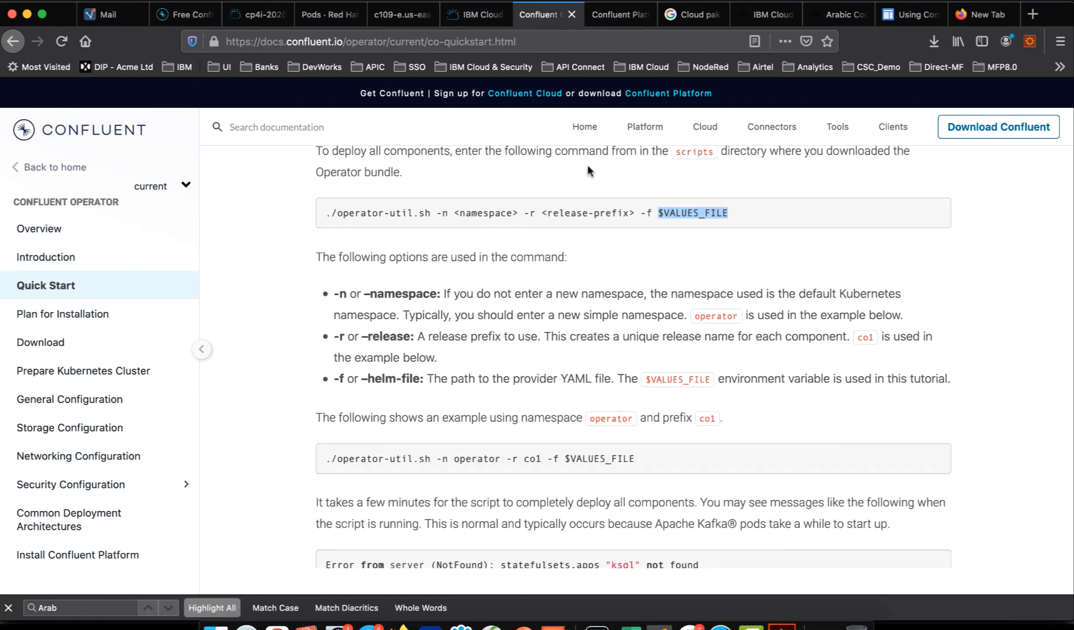
{"action": "scroll", "coordinate": [105, 408], "scroll_direction": "down", "scroll_amount": 3}
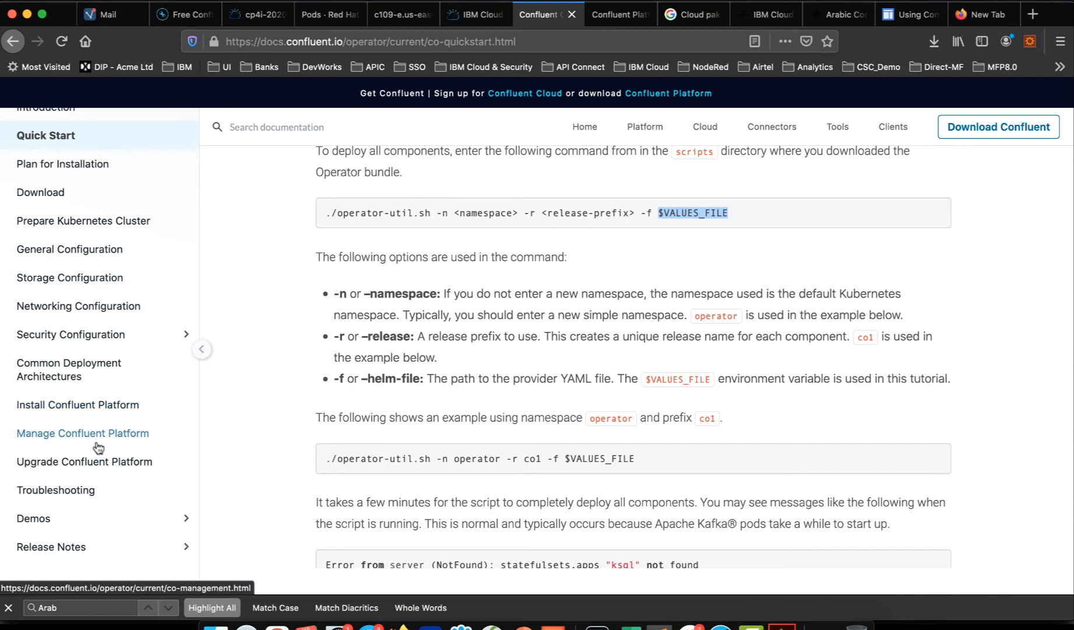
{"action": "left_click", "coordinate": [148, 512]}
{"action": "scroll", "coordinate": [145, 504], "scroll_direction": "down", "scroll_amount": 5}
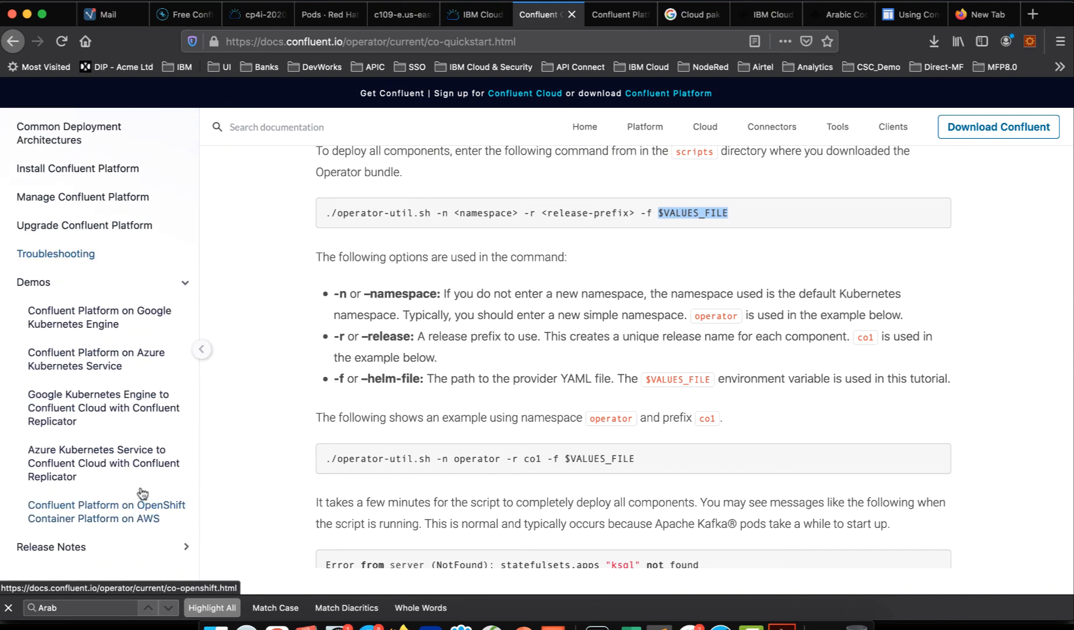
Return to the OpenShift guide and highlight the oc get svc | grep control command under Access Confluent Control Center.
{"action": "left_click", "coordinate": [651, 29]}
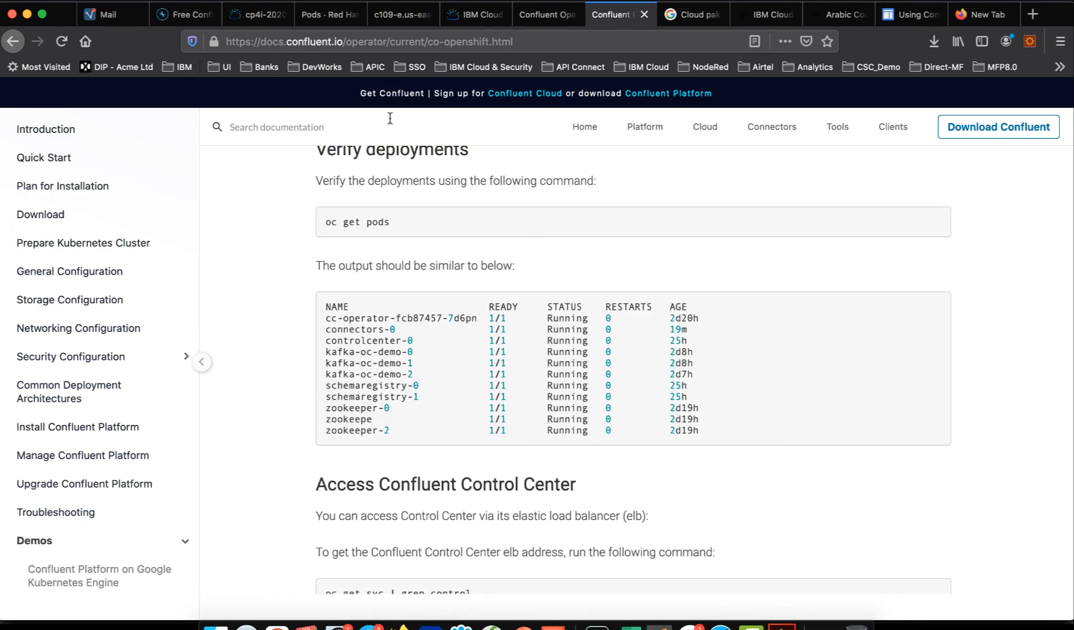
{"action": "scroll", "coordinate": [70, 554], "scroll_direction": "down", "scroll_amount": 5}
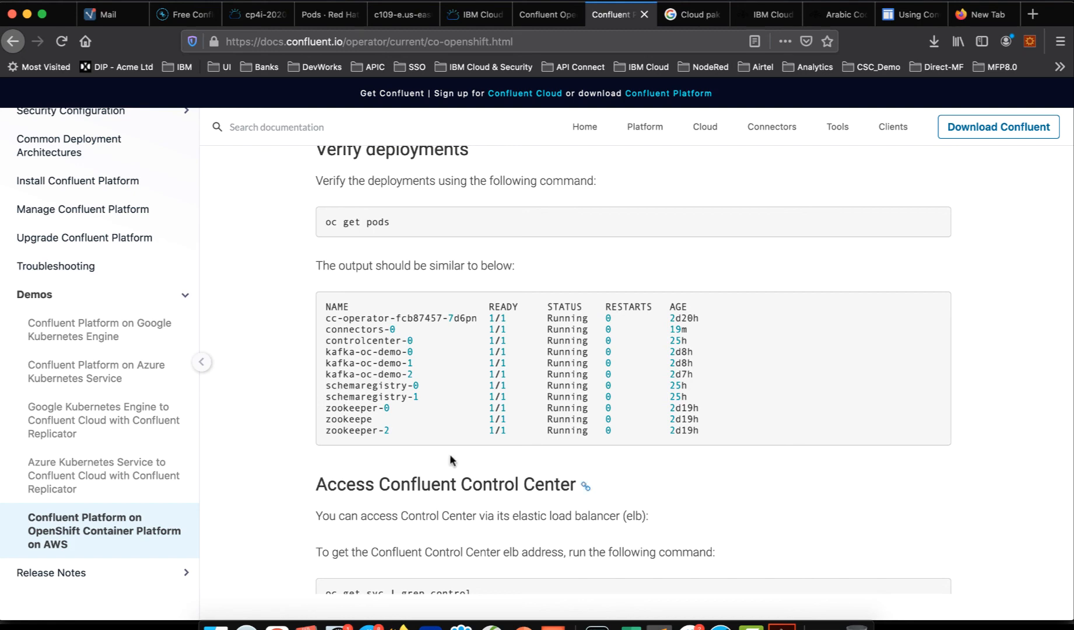
{"action": "scroll", "coordinate": [595, 512], "scroll_direction": "down", "scroll_amount": 6}
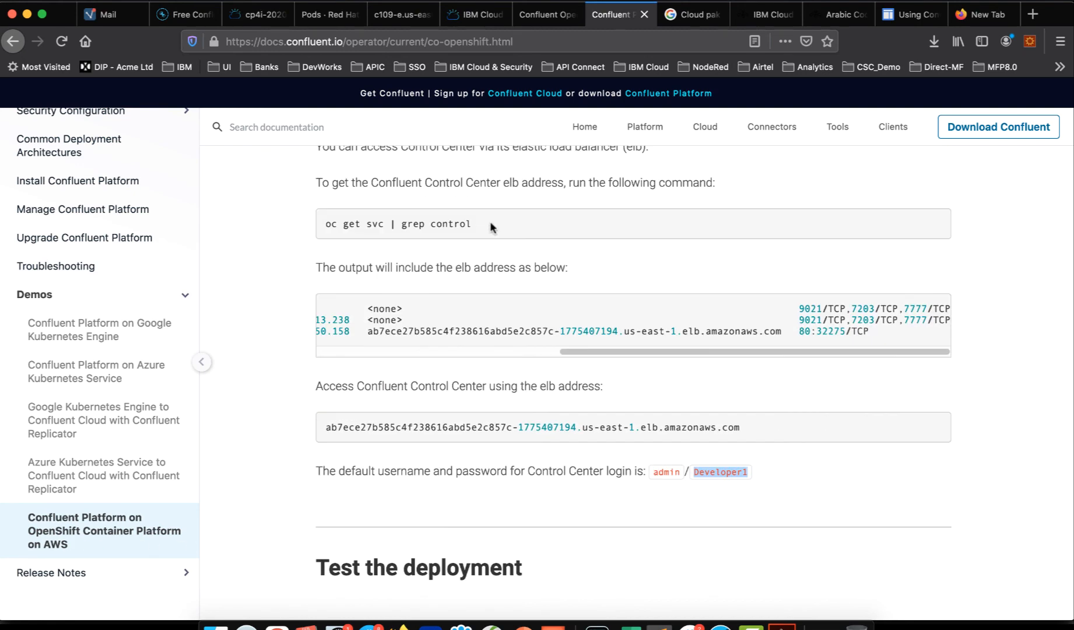
{"action": "left_click_drag", "start_coordinate": [490, 223], "coordinate": [324, 224]}
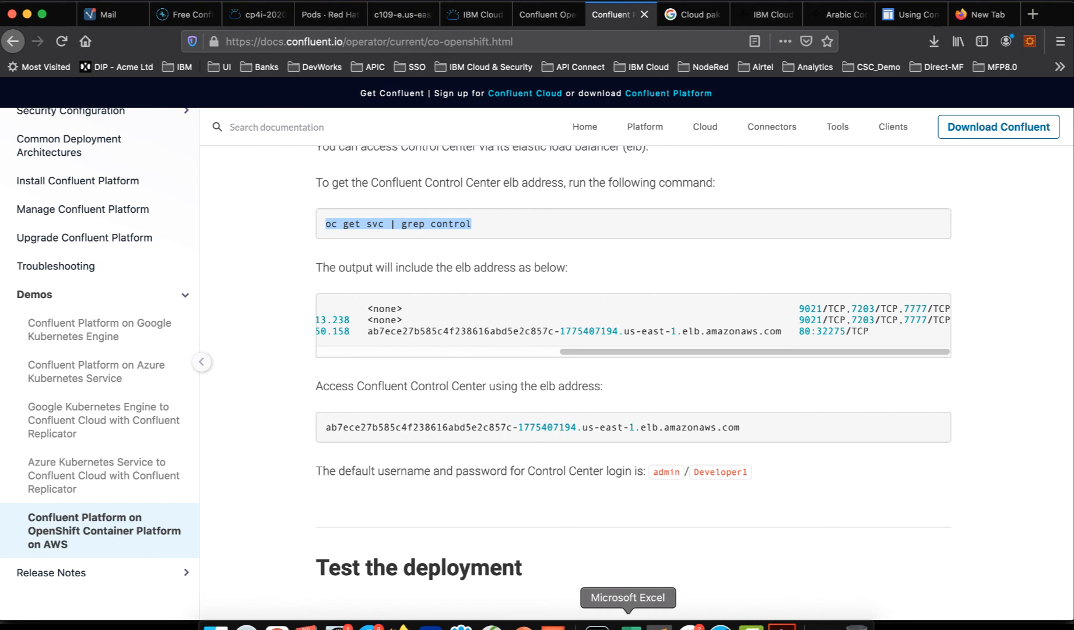
Switch to iTerm, highlight the oc get svc | grep control command and copy the external IP address of controlcenter-bootstrap-lb.
{"action": "left_click", "coordinate": [597, 624]}
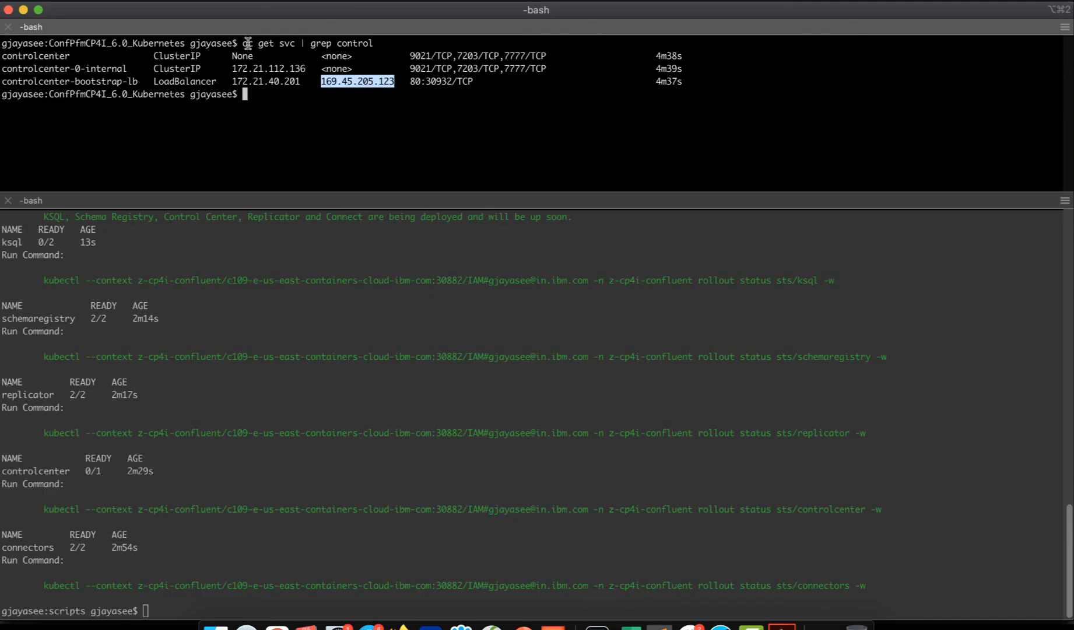
{"action": "left_click_drag", "start_coordinate": [243, 43], "coordinate": [331, 47]}
{"action": "left_click", "coordinate": [353, 73]}
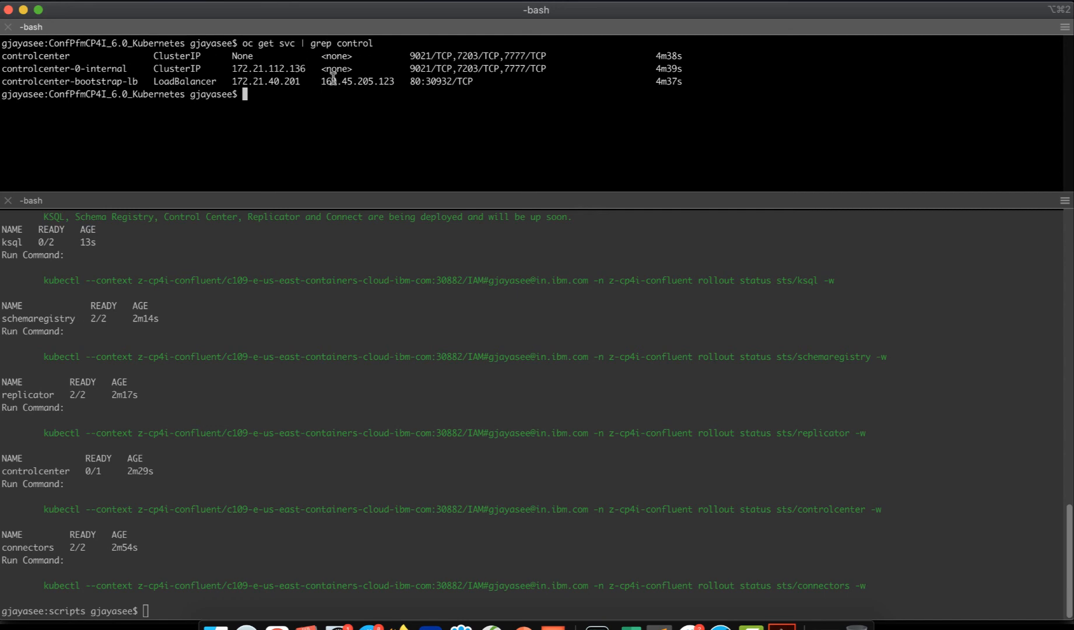
{"action": "triple_click", "coordinate": [332, 74]}
{"action": "double_click", "coordinate": [332, 75]}
{"action": "key", "text": "super+c"}
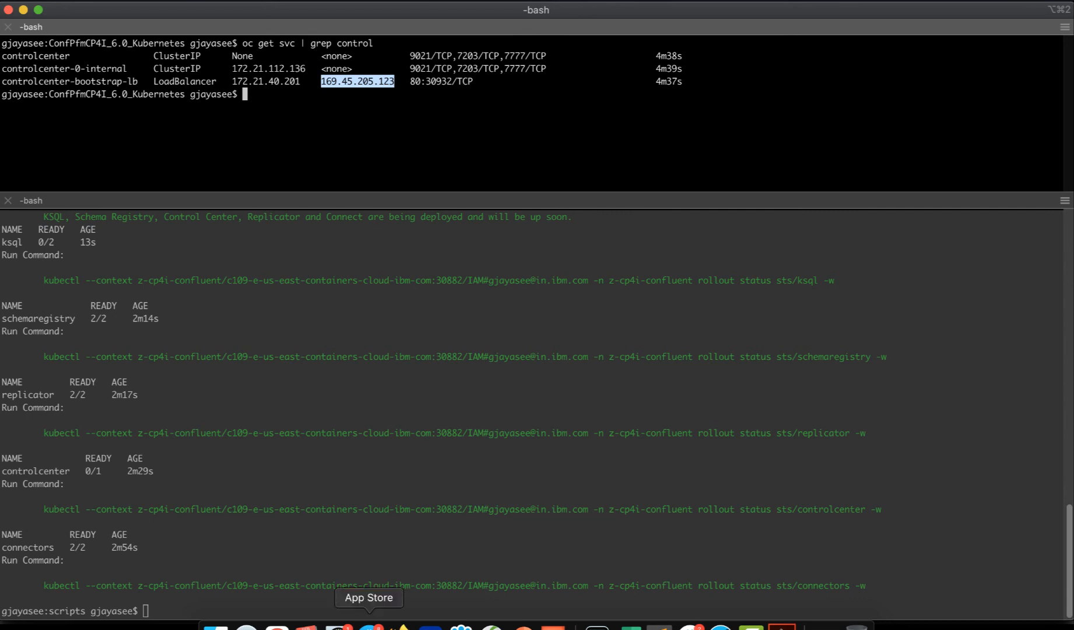
{"action": "left_click", "coordinate": [404, 625]}
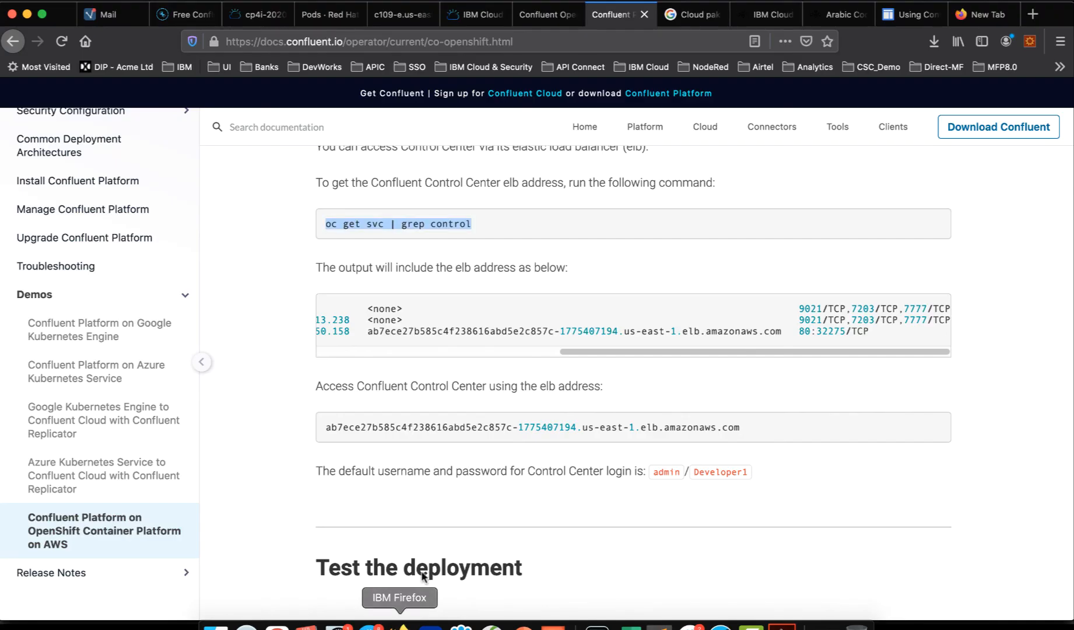
{"action": "left_click", "coordinate": [991, 14]}
{"action": "type", "text": "http://"}
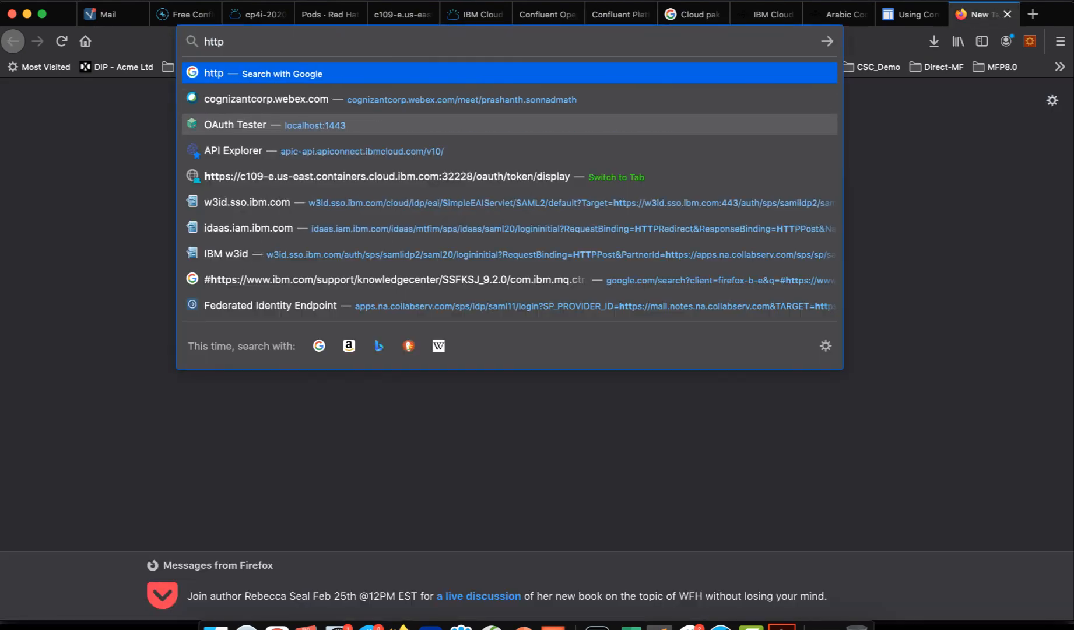
{"action": "key", "text": "super+v"}
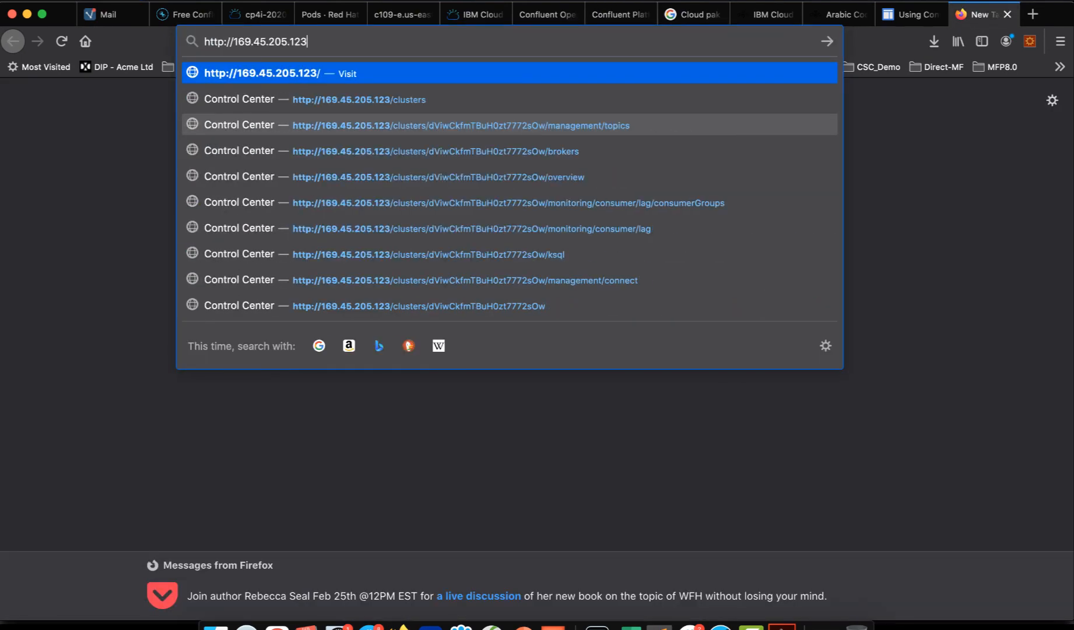
{"action": "key", "text": "Return"}
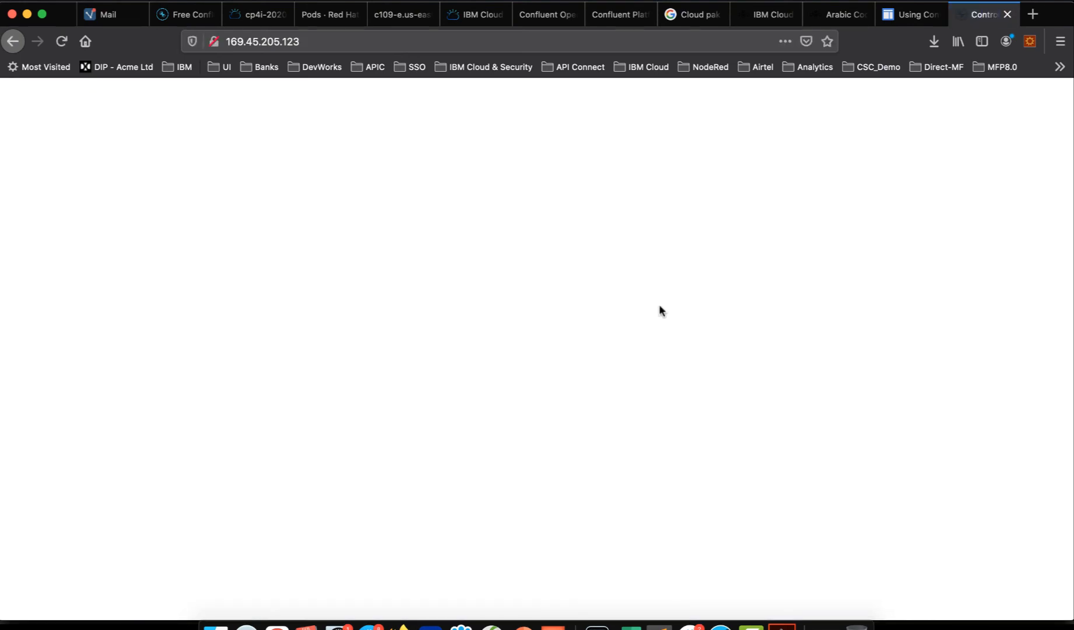
Sign in to Control Center as admin with the account password and decline saving the login.
{"action": "left_click", "coordinate": [619, 18]}
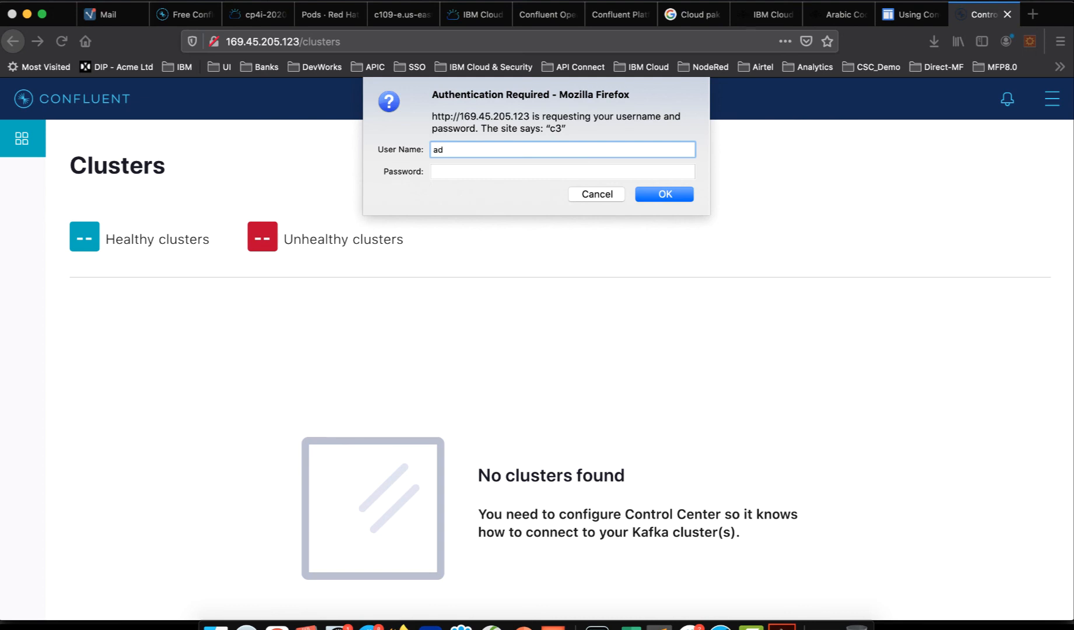
{"action": "key", "text": "Tab"}
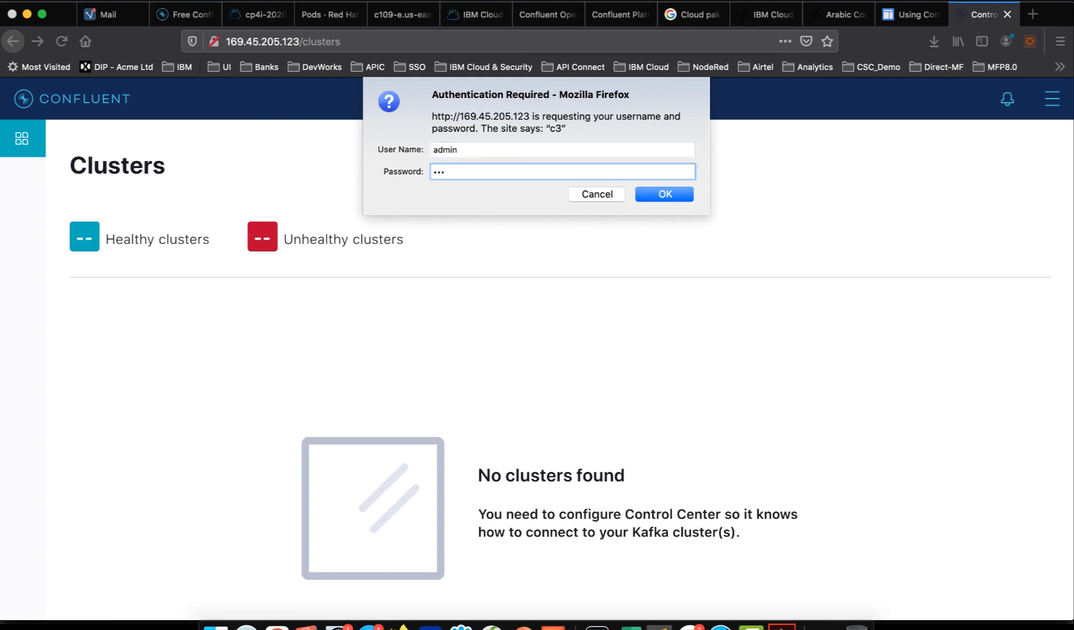
{"action": "key", "text": "BackSpace"}
{"action": "key", "text": "BackSpace"}
{"action": "key", "text": "Return"}
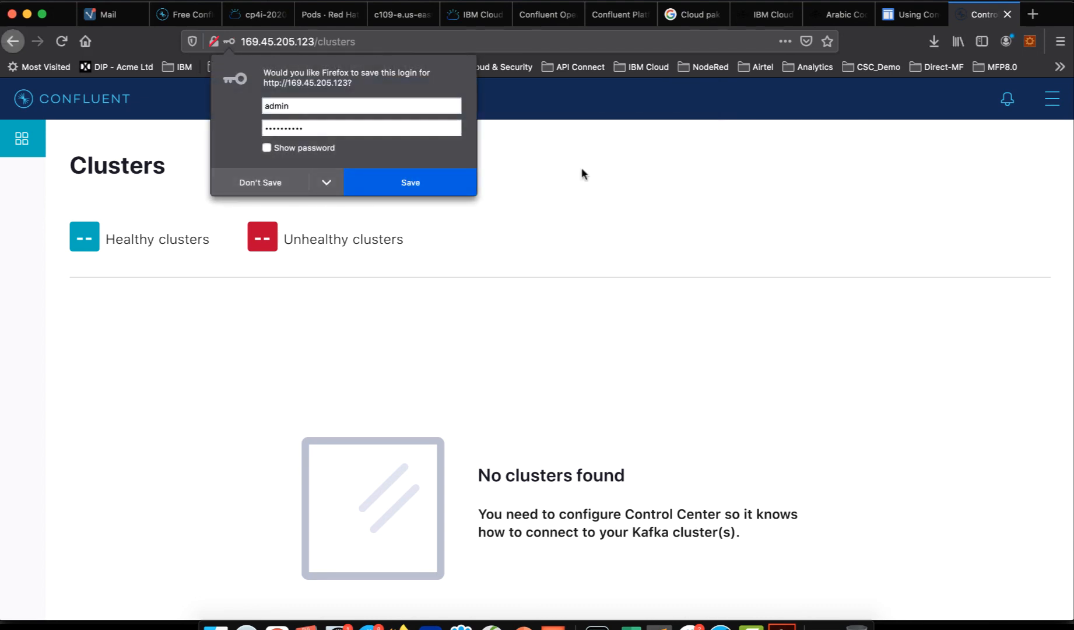
{"action": "left_click", "coordinate": [260, 182]}
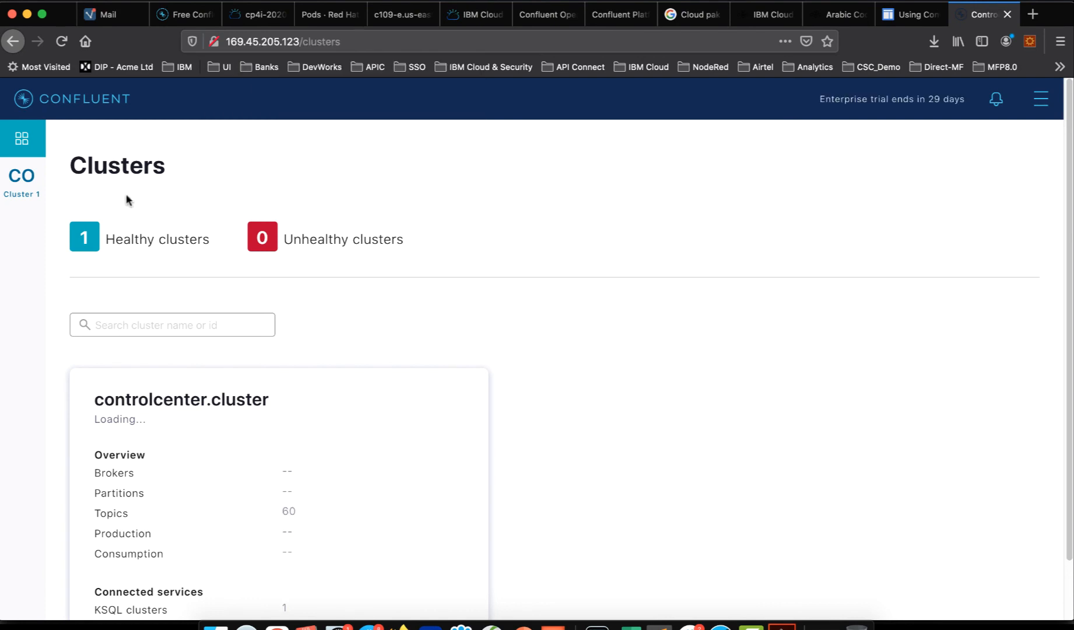
Open controlcenter.cluster and review its Brokers, Topics, Connect and Overview pages.
{"action": "left_click", "coordinate": [23, 194]}
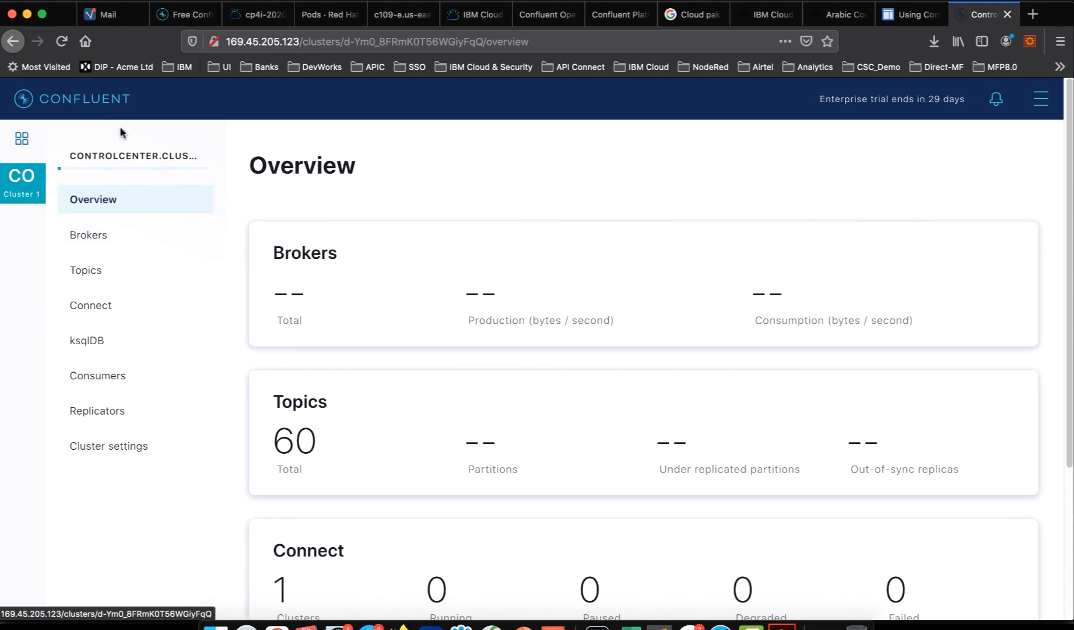
{"action": "left_click", "coordinate": [82, 236]}
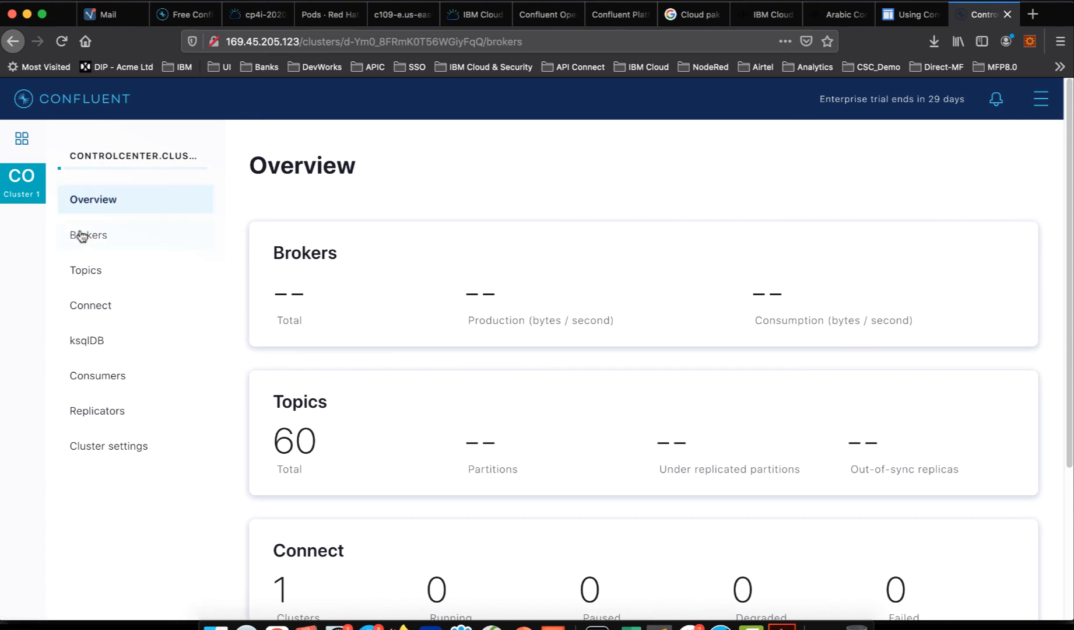
{"action": "left_click", "coordinate": [94, 269]}
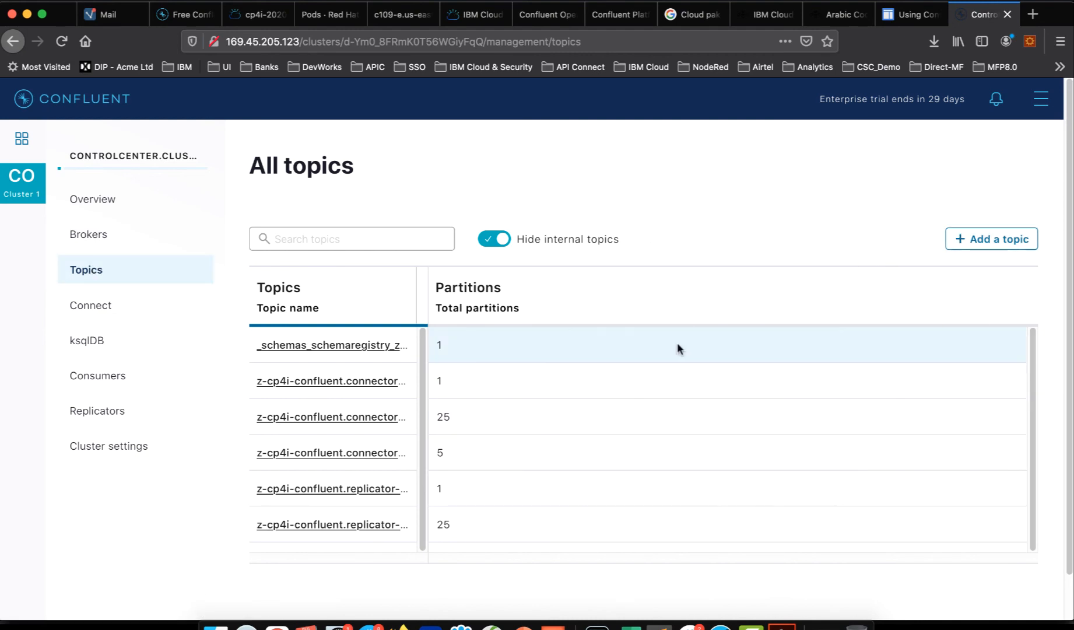
{"action": "left_click", "coordinate": [103, 306]}
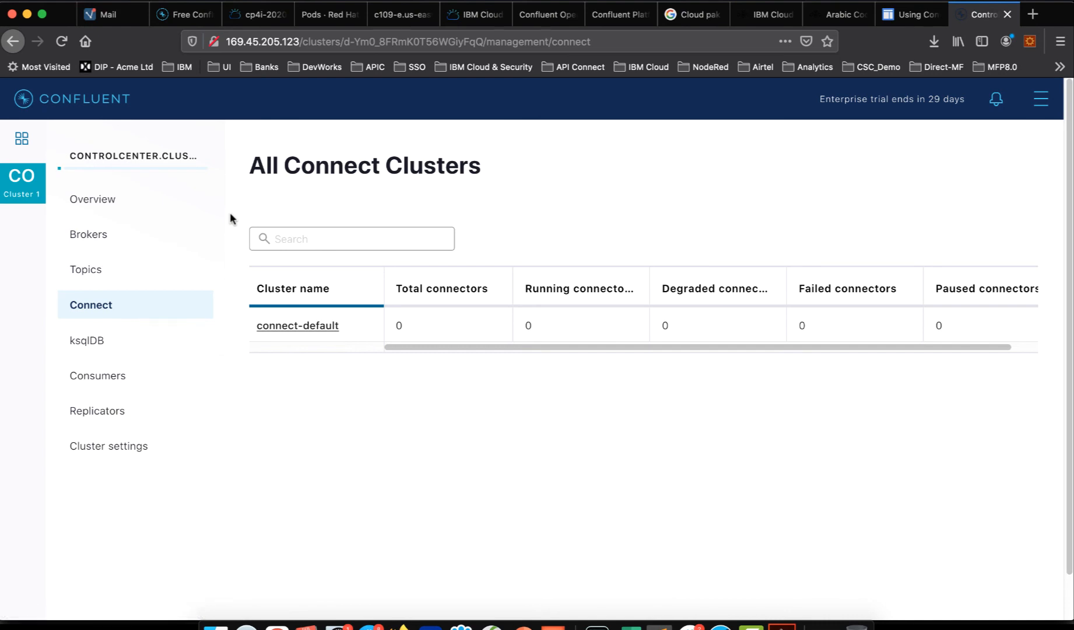
{"action": "left_click", "coordinate": [93, 201]}
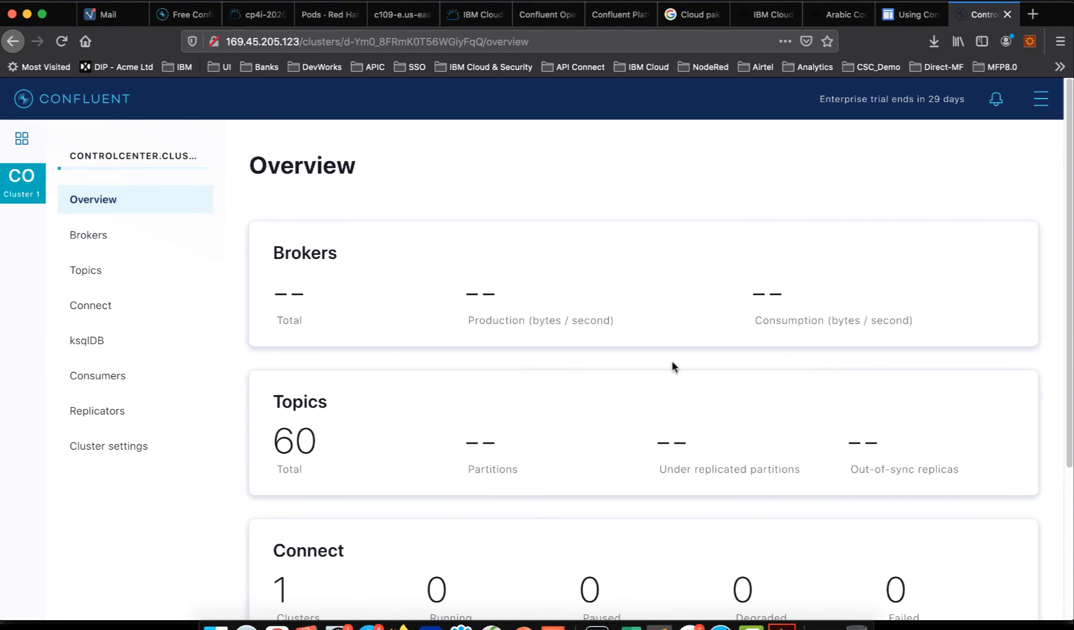
{"action": "scroll", "coordinate": [664, 361], "scroll_direction": "down", "scroll_amount": 1}
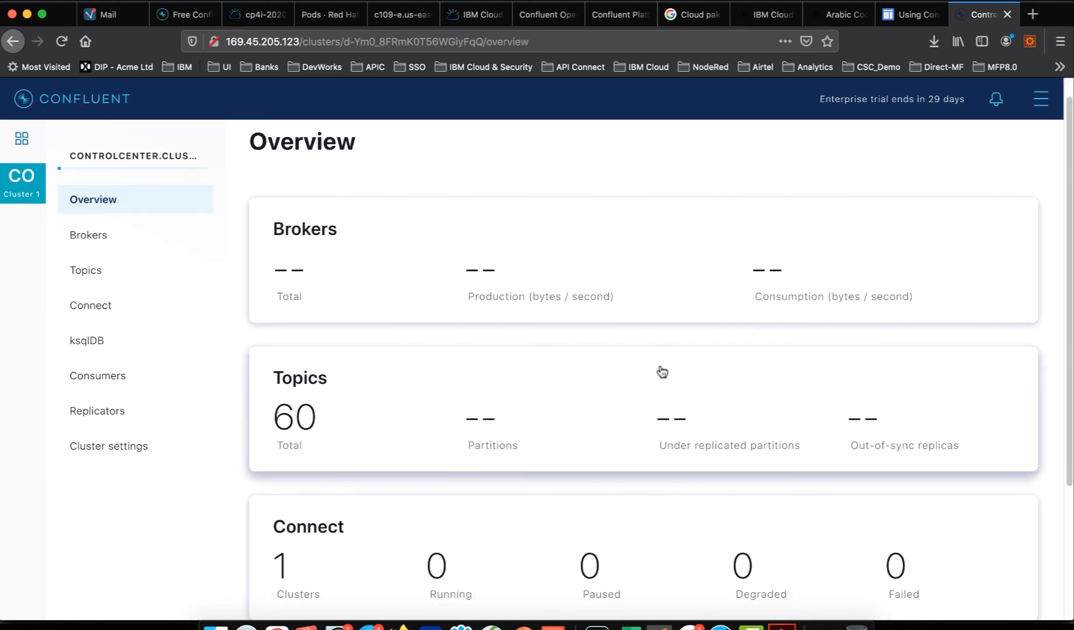
{"action": "scroll", "coordinate": [662, 371], "scroll_direction": "up", "scroll_amount": 1}
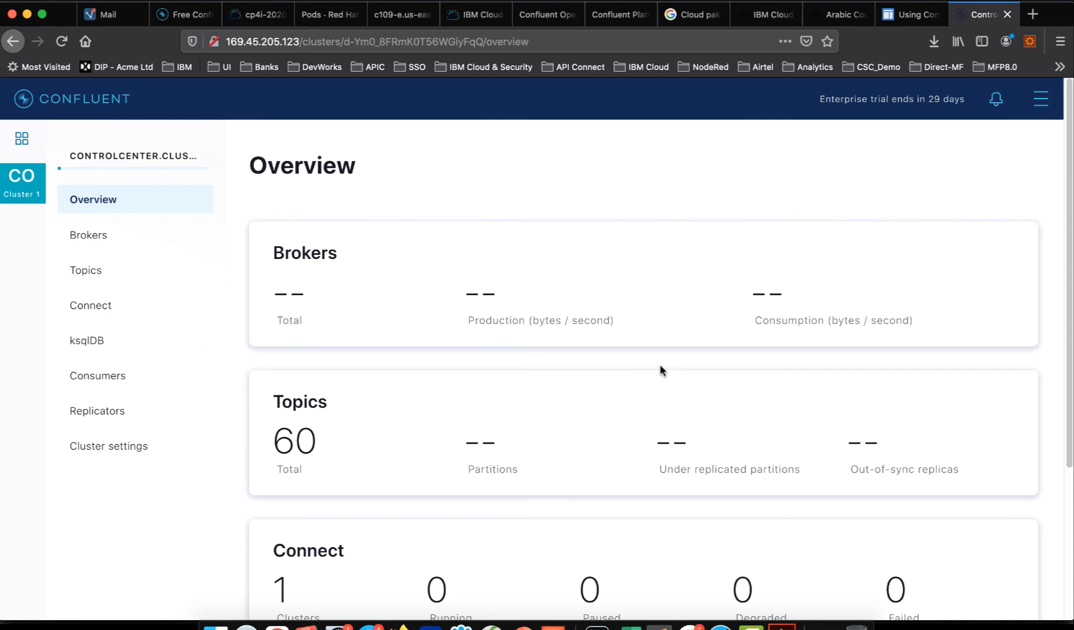